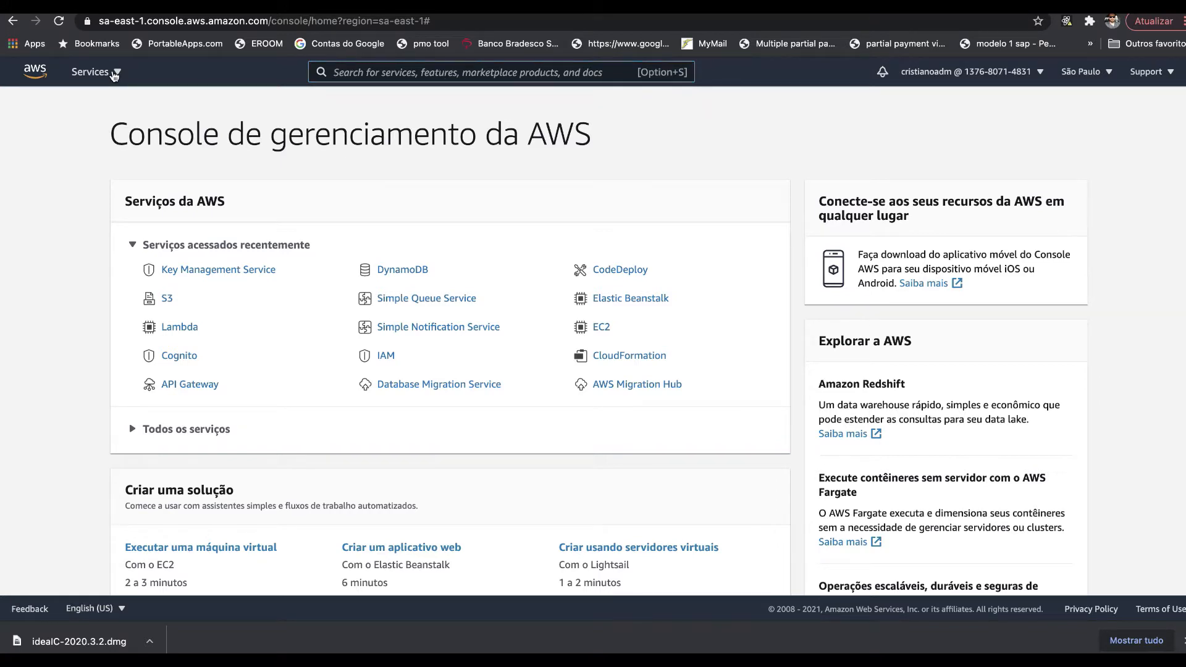
- Open the All services catalogue and scroll down to the Security, Identity & Compliance group
{"action": "left_click", "coordinate": [115, 75]}
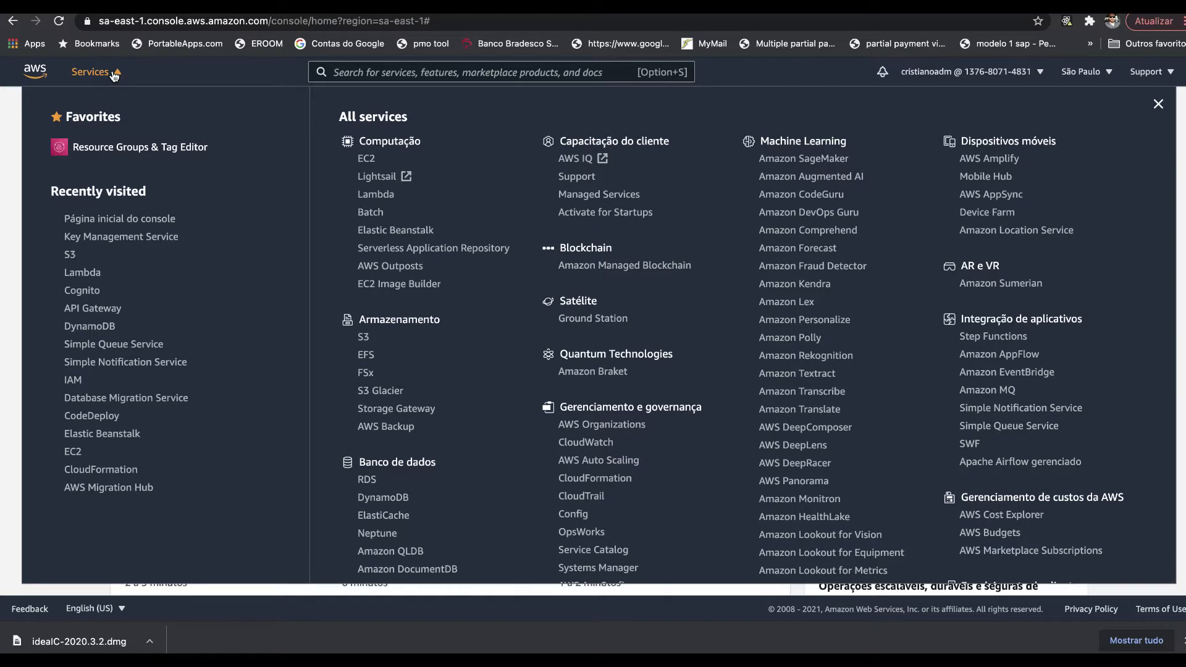
{"action": "scroll", "coordinate": [477, 298], "scroll_direction": "down", "scroll_amount": 3}
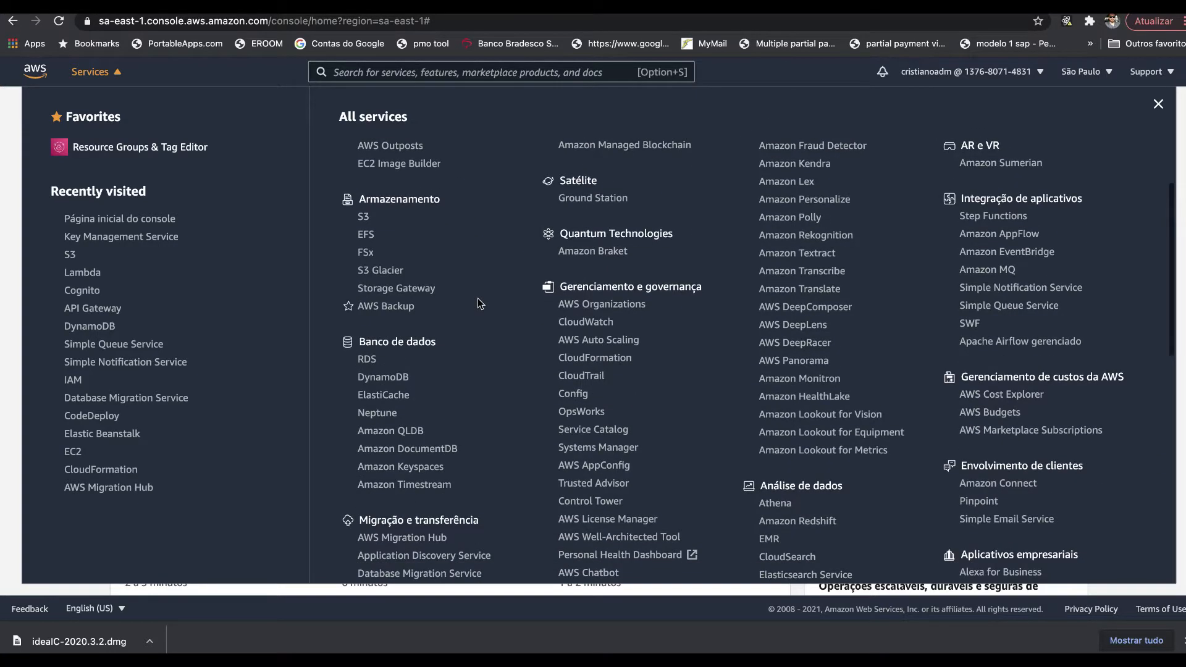
{"action": "scroll", "coordinate": [477, 297], "scroll_direction": "down", "scroll_amount": 5}
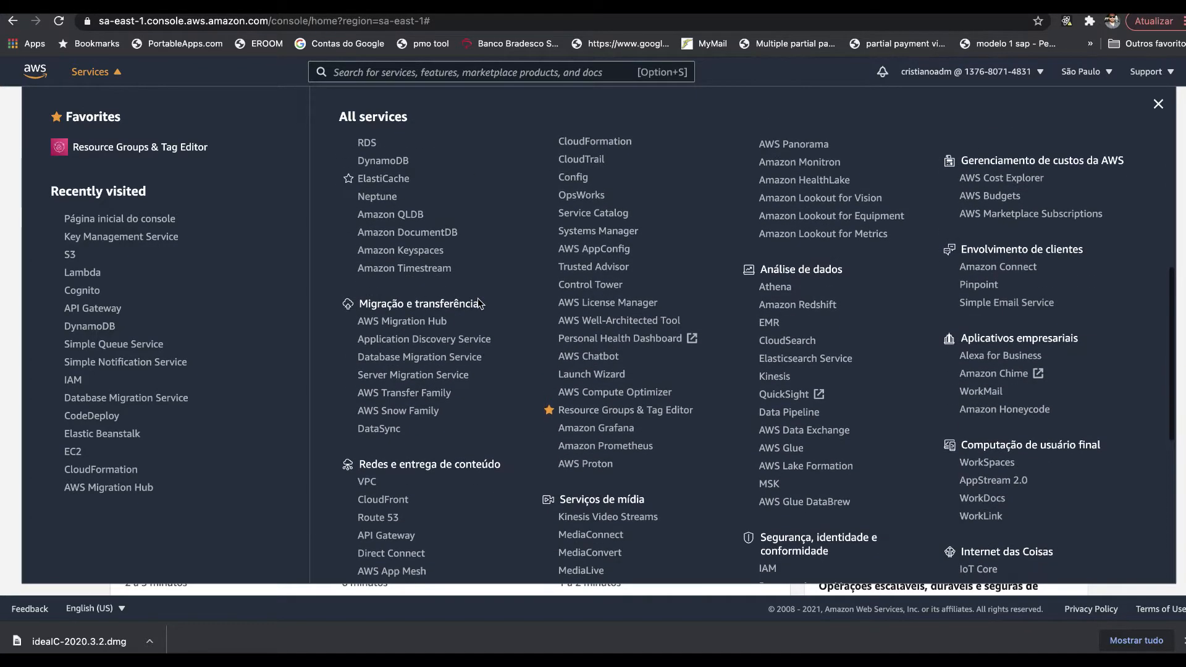
{"action": "scroll", "coordinate": [477, 298], "scroll_direction": "down", "scroll_amount": 5}
{"action": "scroll", "coordinate": [477, 298], "scroll_direction": "down", "scroll_amount": 4}
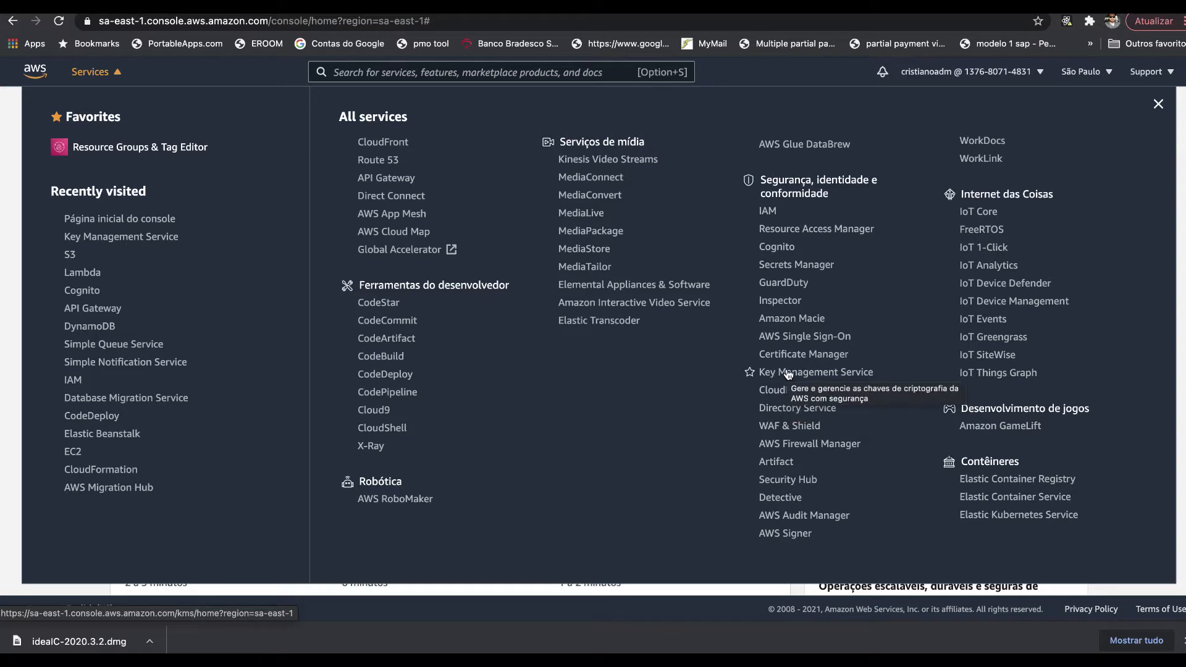
- Search the console for 'kms' and open Key Management Service
{"action": "left_click", "coordinate": [461, 72]}
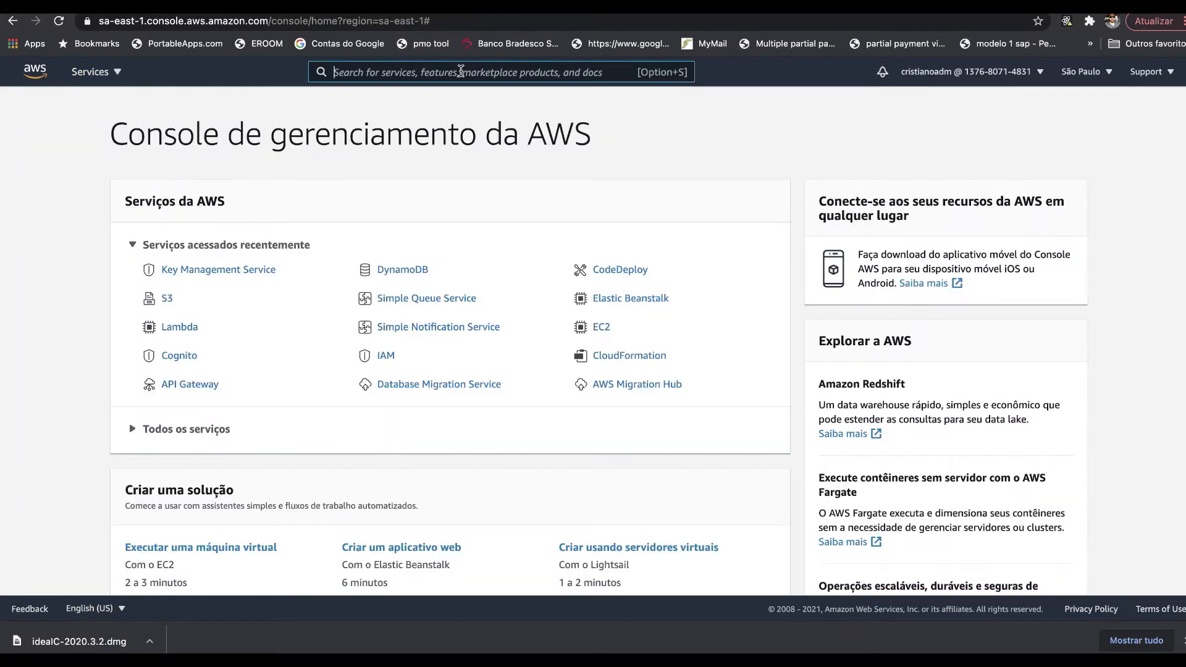
{"action": "type", "text": "kms"}
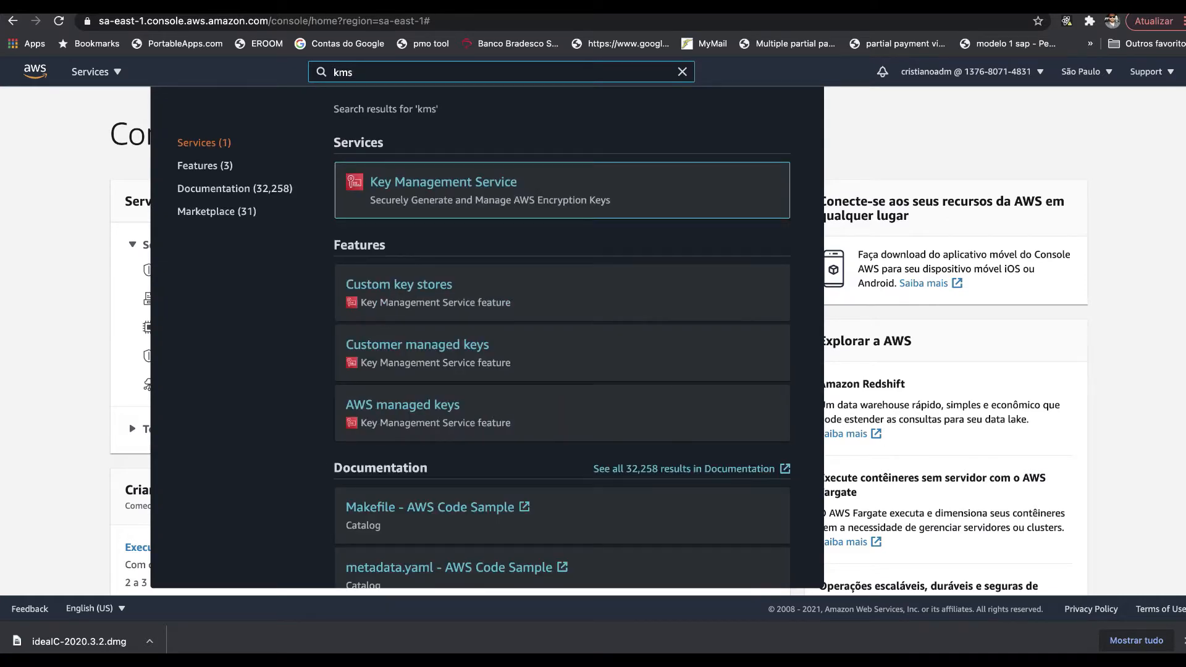
{"action": "left_click", "coordinate": [398, 190]}
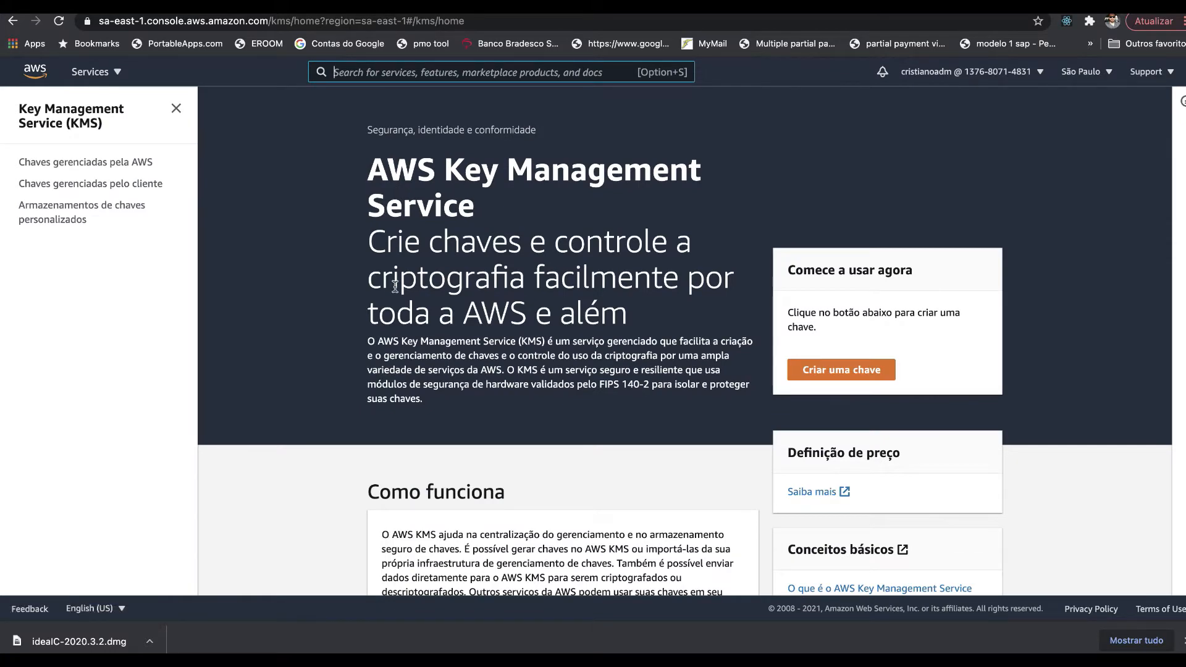
{"action": "scroll", "coordinate": [395, 286], "scroll_direction": "down", "scroll_amount": 2}
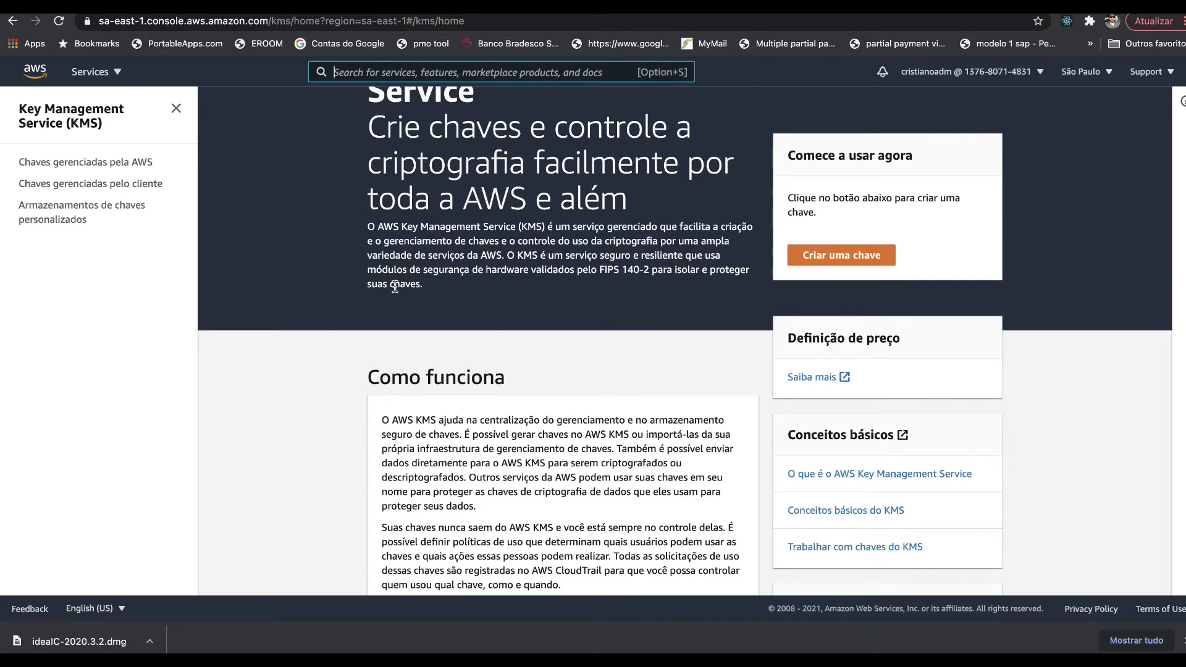
{"action": "scroll", "coordinate": [395, 287], "scroll_direction": "down", "scroll_amount": 2}
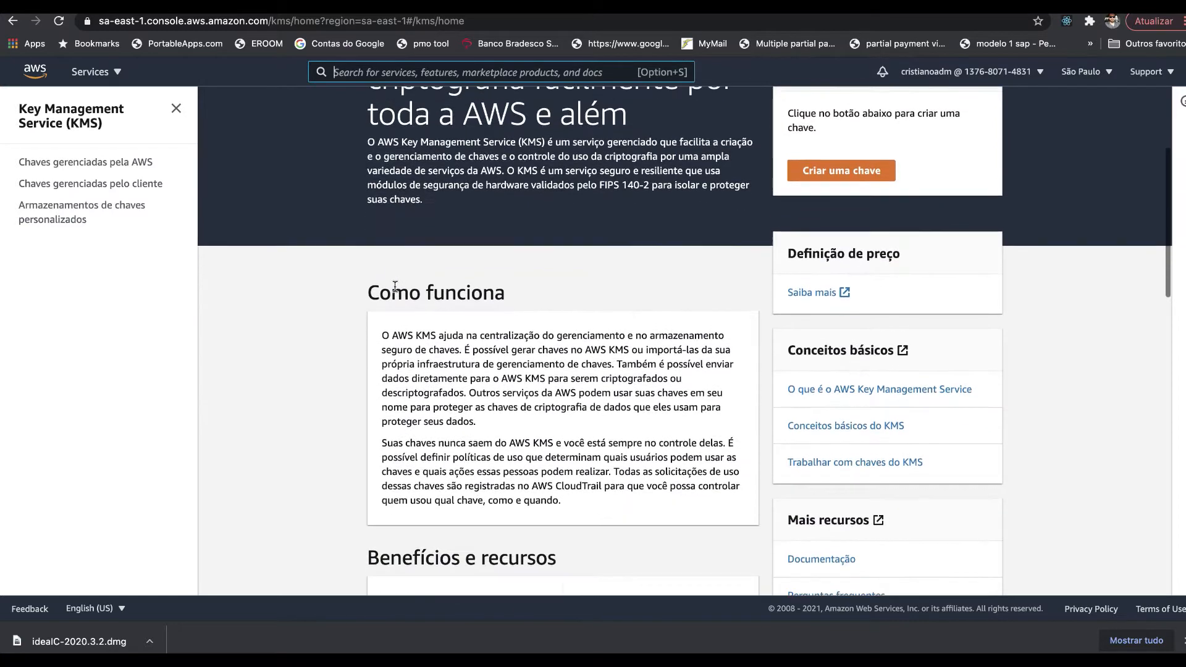
{"action": "scroll", "coordinate": [394, 286], "scroll_direction": "down", "scroll_amount": 2}
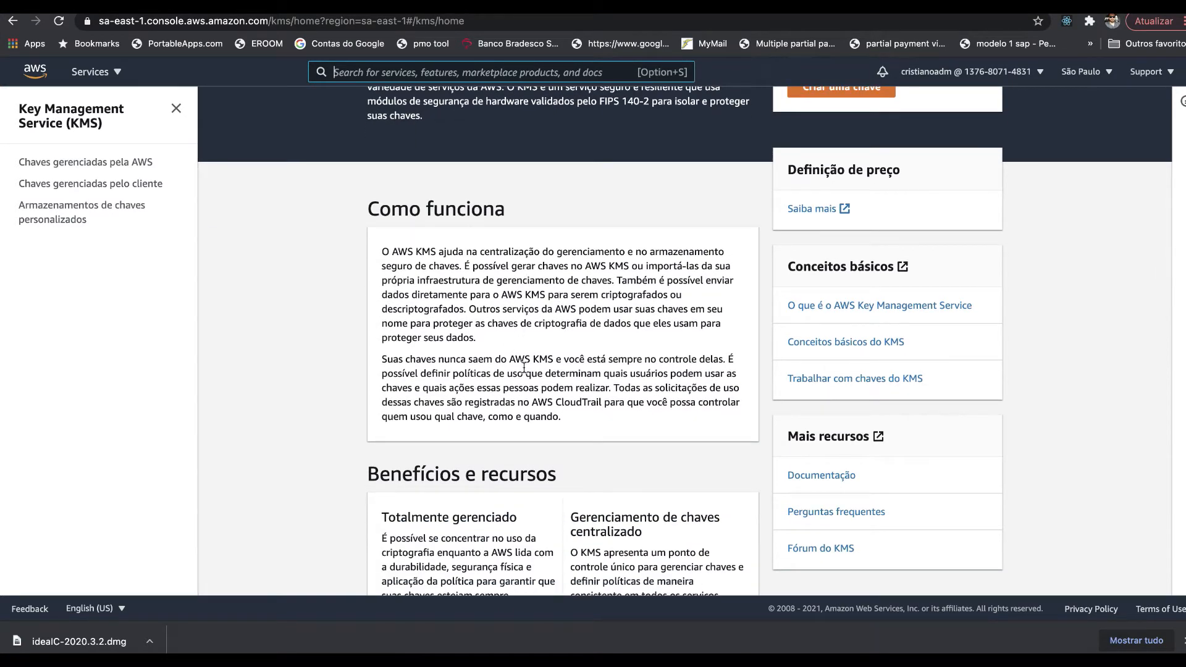
{"action": "scroll", "coordinate": [524, 367], "scroll_direction": "down", "scroll_amount": 5}
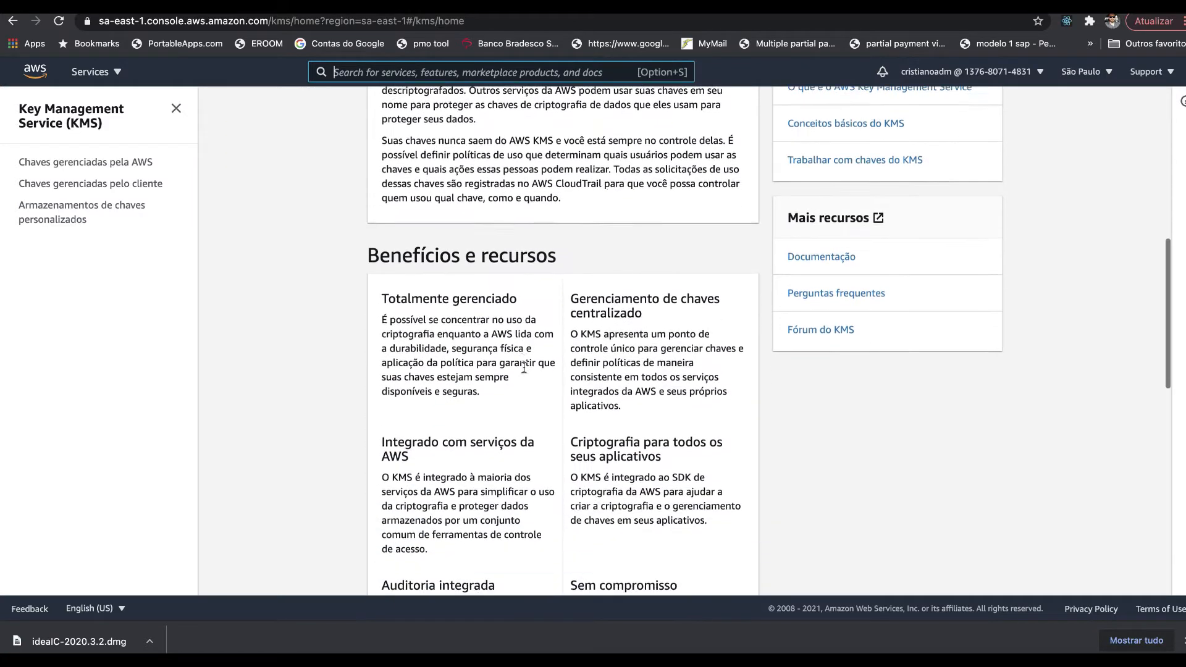
{"action": "scroll", "coordinate": [524, 368], "scroll_direction": "down", "scroll_amount": 3}
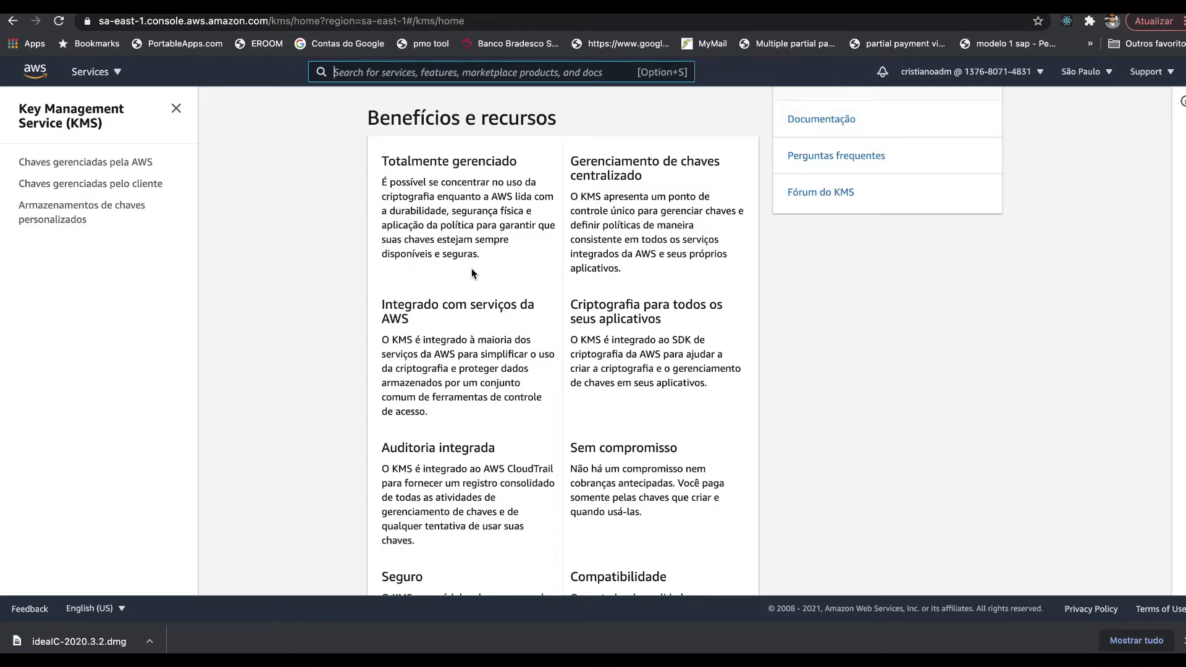
{"action": "scroll", "coordinate": [472, 268], "scroll_direction": "down", "scroll_amount": 2}
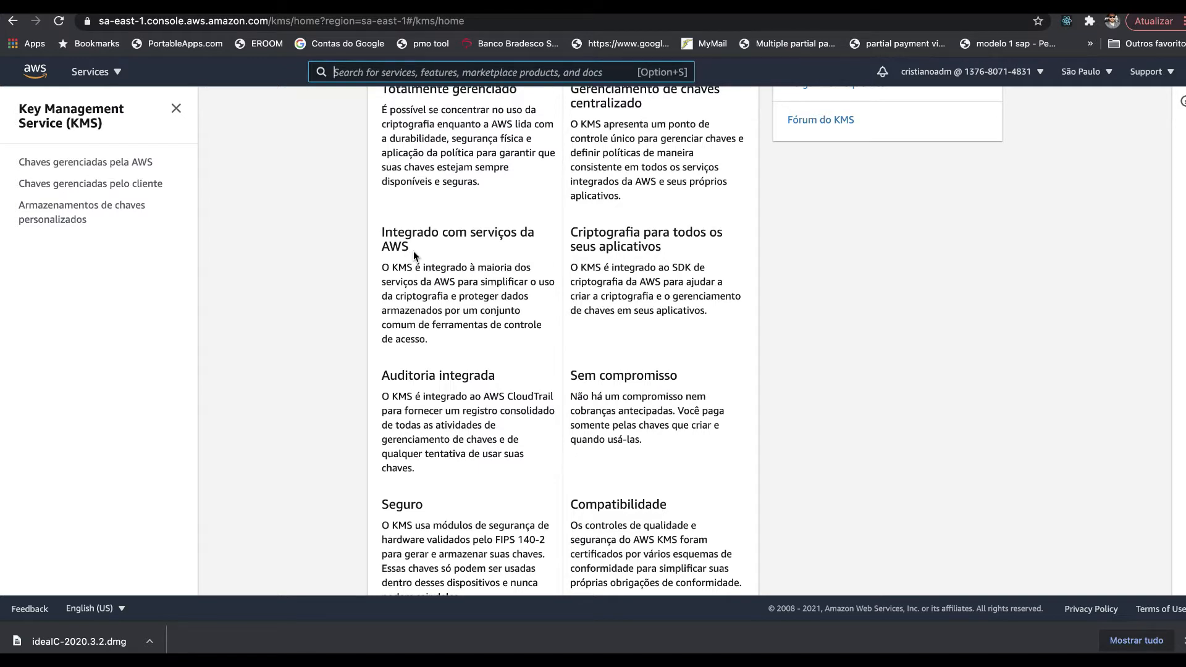
{"action": "scroll", "coordinate": [414, 255], "scroll_direction": "down", "scroll_amount": 4}
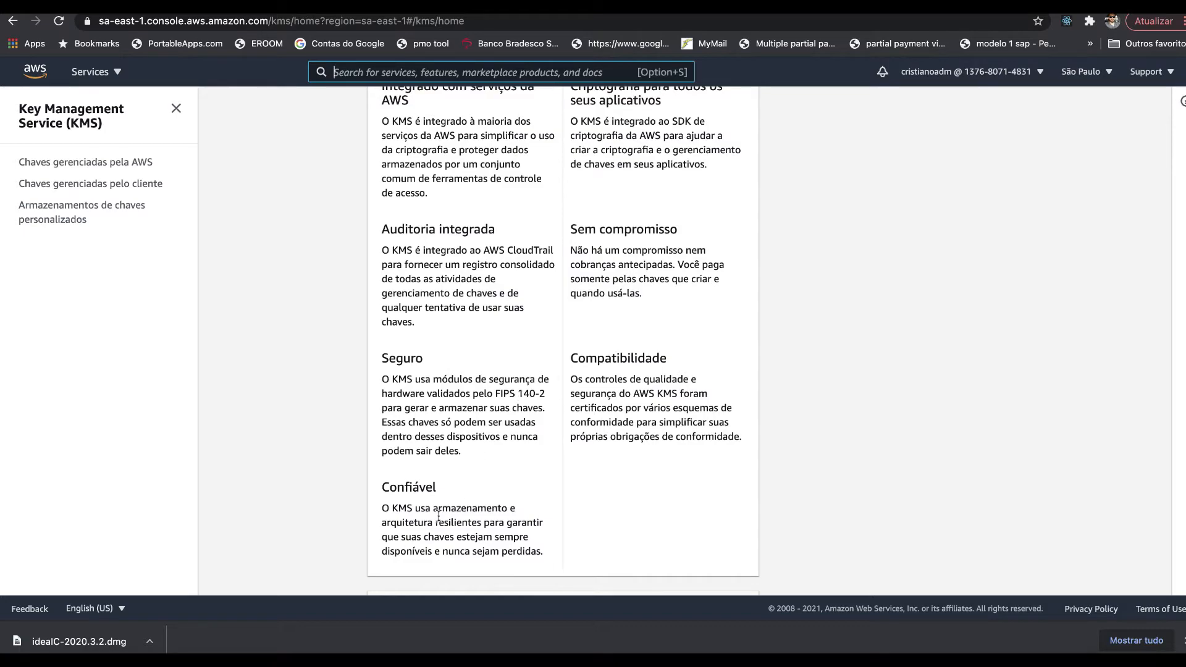
{"action": "scroll", "coordinate": [595, 405], "scroll_direction": "up", "scroll_amount": 10}
{"action": "scroll", "coordinate": [595, 402], "scroll_direction": "down", "scroll_amount": 3}
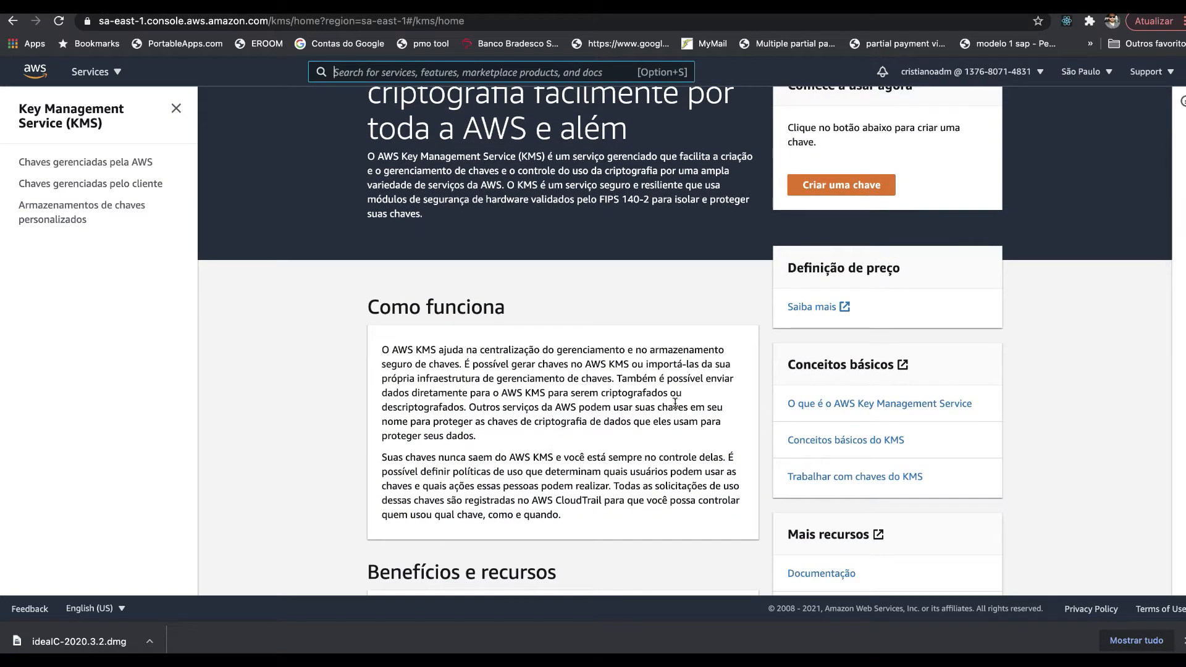
- Open the 'O que é o AWS Key Management Service' link in a new tab and switch to it
{"action": "right_click", "coordinate": [839, 405]}
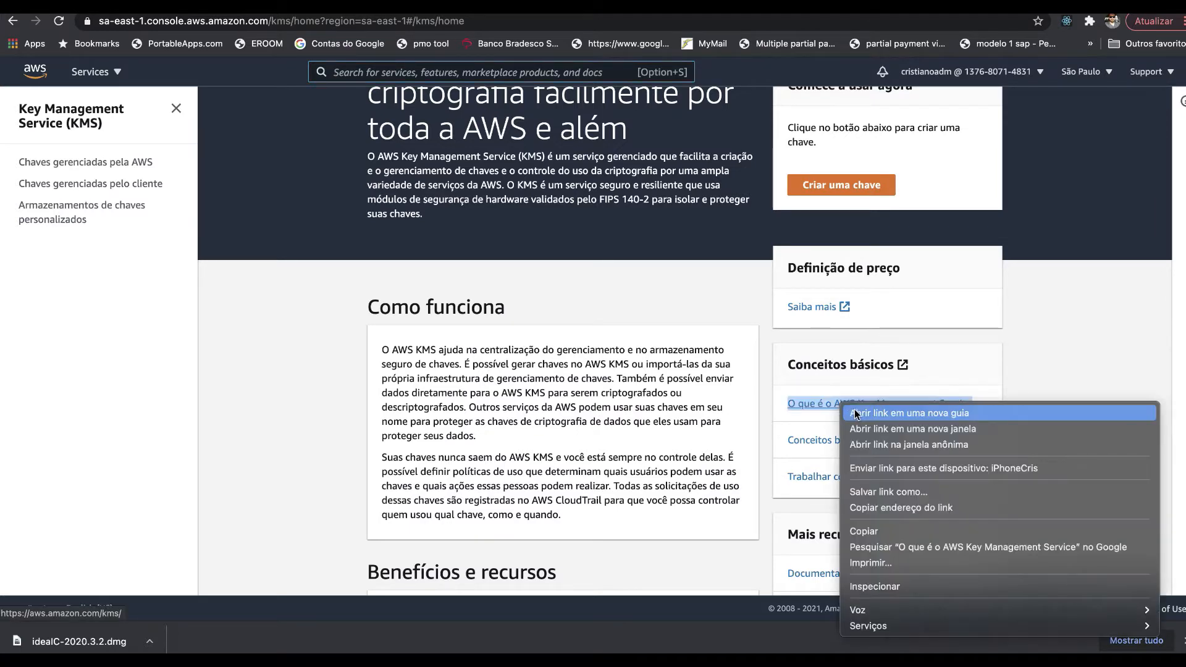
{"action": "left_click", "coordinate": [854, 408]}
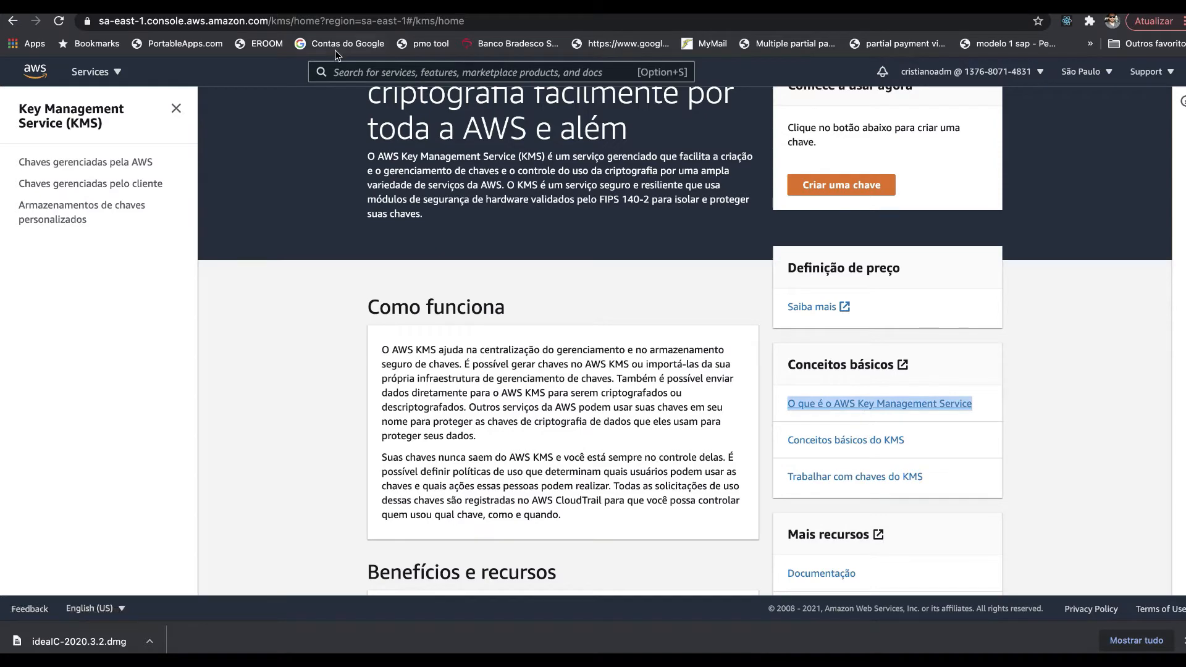
{"action": "key", "text": "ctrl+Tab"}
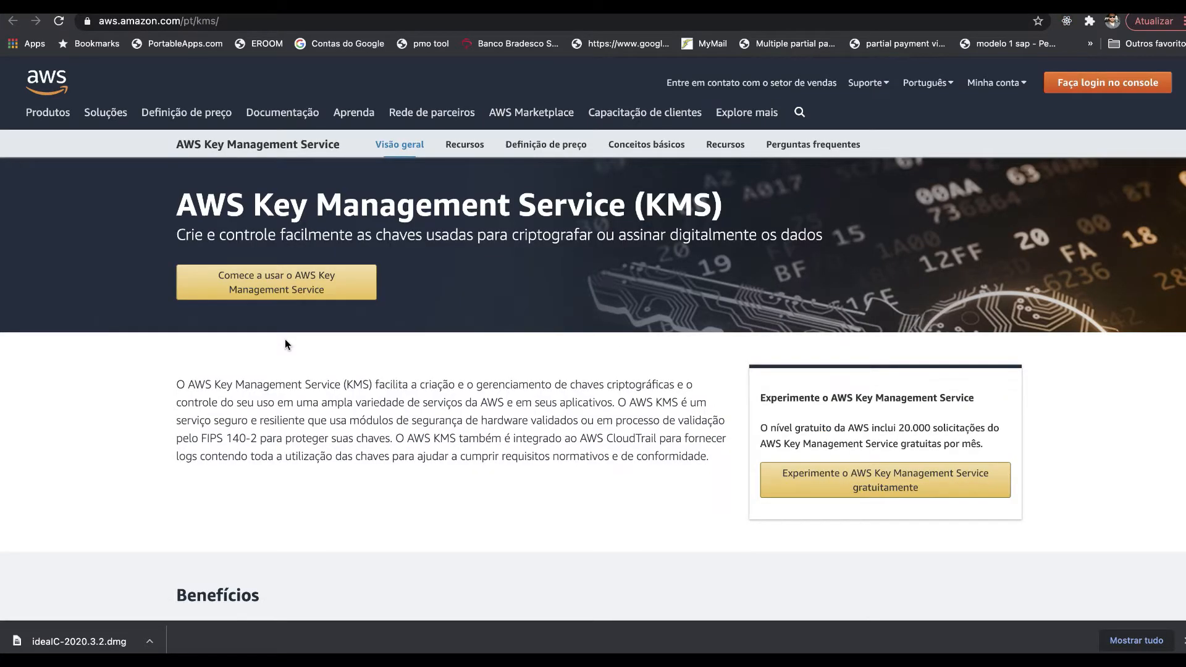
- Browse the KMS product page and open its pricing details
{"action": "scroll", "coordinate": [286, 344], "scroll_direction": "down", "scroll_amount": 6}
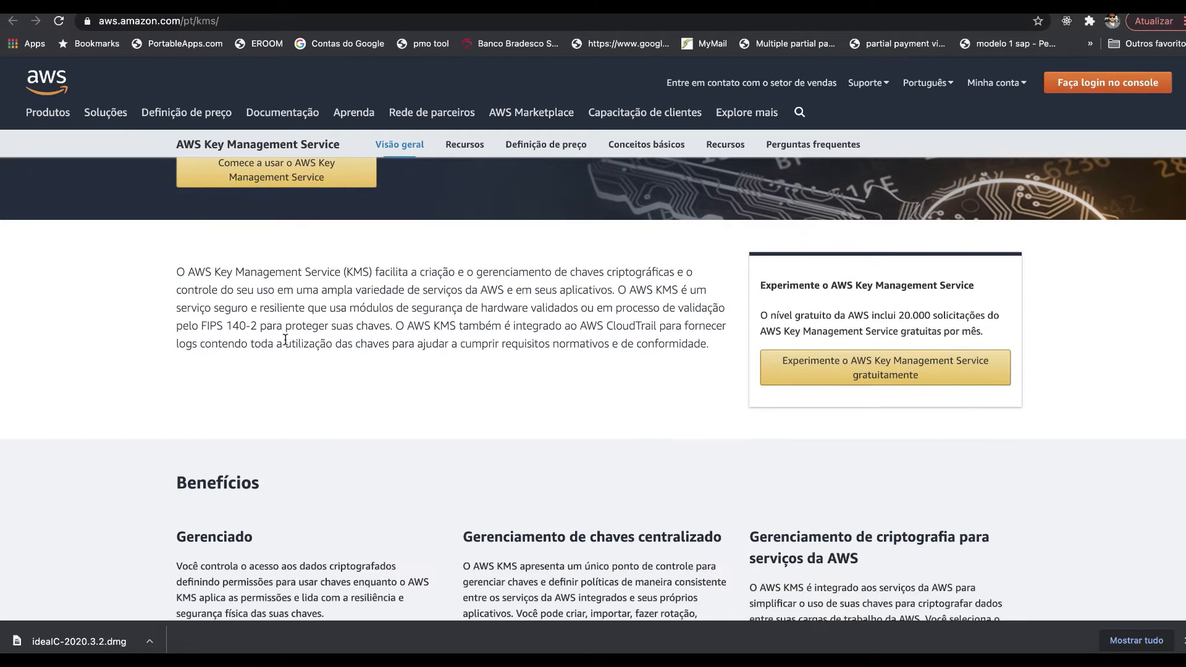
{"action": "scroll", "coordinate": [285, 339], "scroll_direction": "down", "scroll_amount": 4}
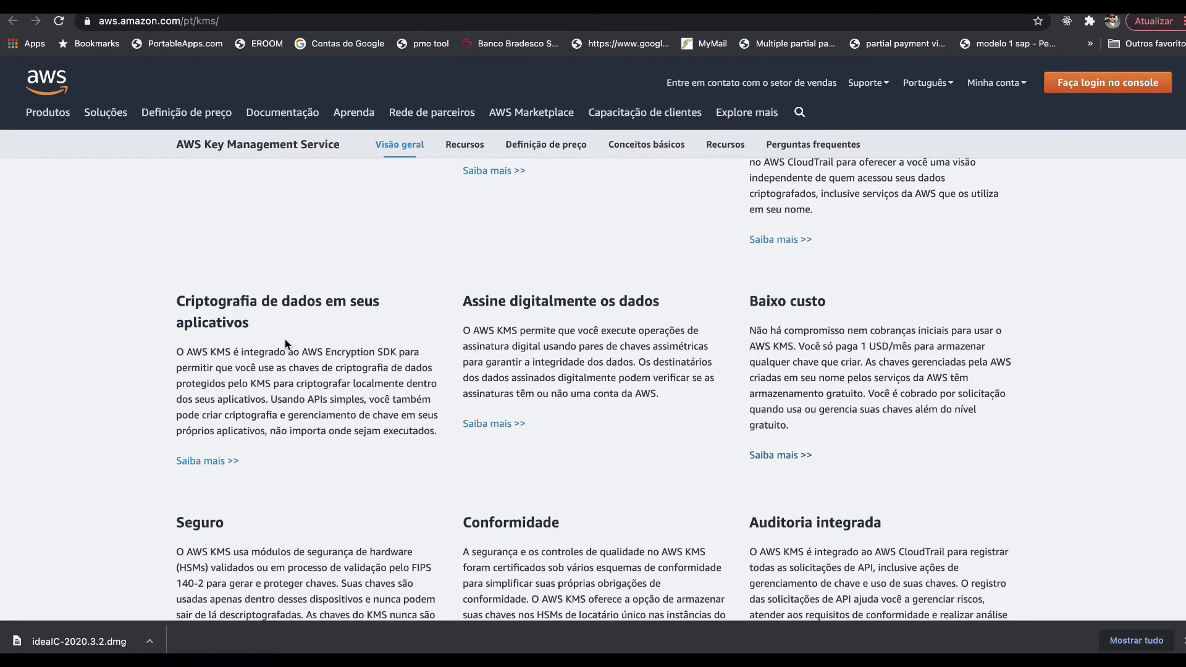
{"action": "scroll", "coordinate": [284, 339], "scroll_direction": "down", "scroll_amount": 1}
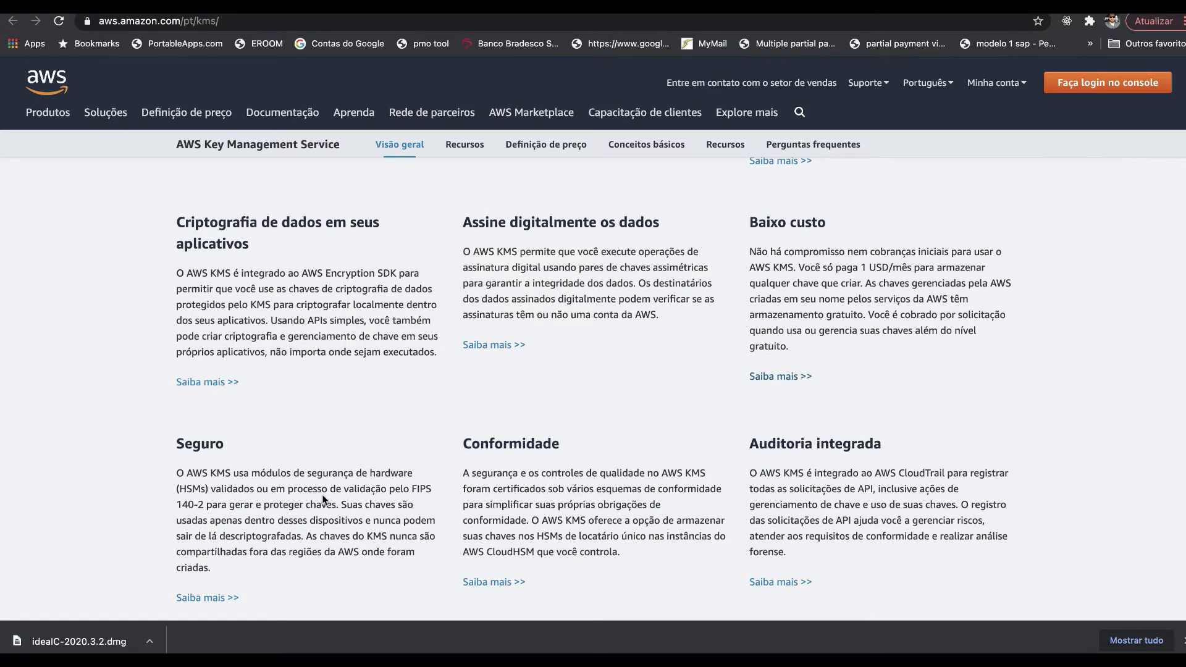
{"action": "scroll", "coordinate": [321, 494], "scroll_direction": "up", "scroll_amount": 5}
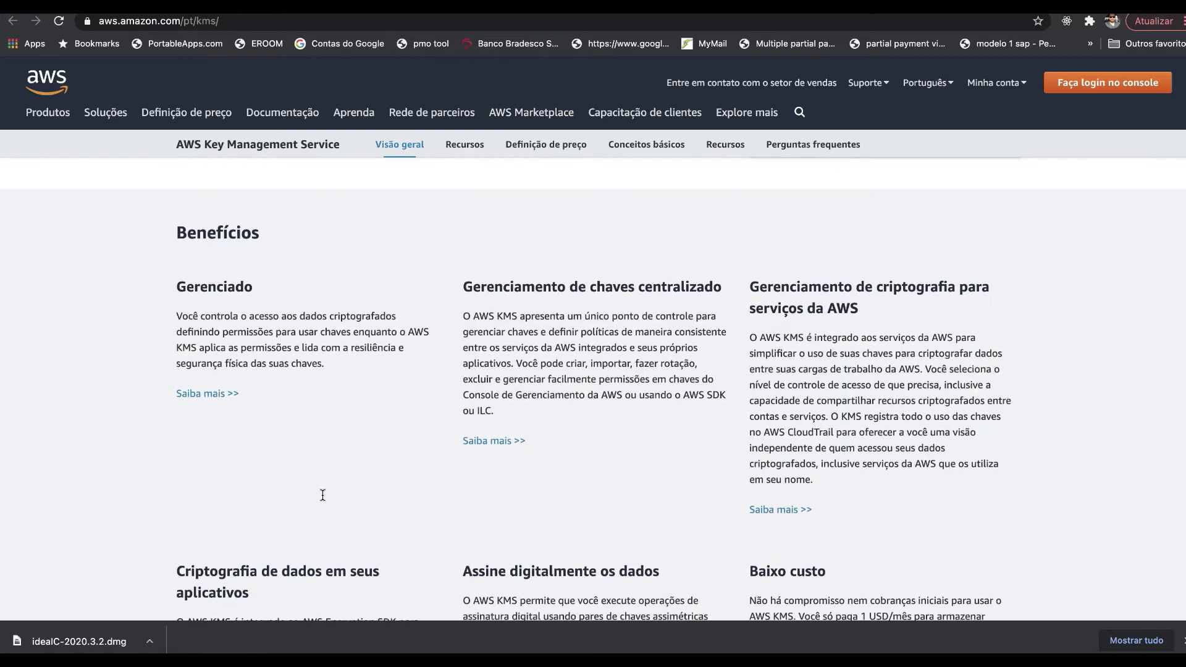
{"action": "scroll", "coordinate": [322, 497], "scroll_direction": "up", "scroll_amount": 5}
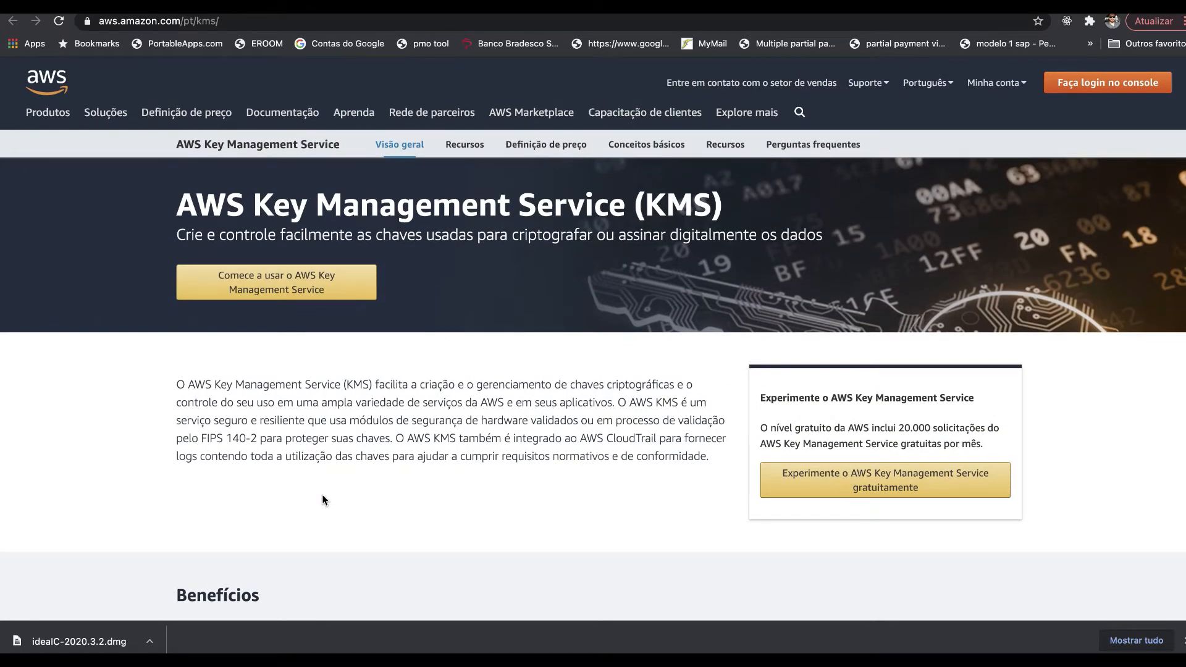
{"action": "left_click", "coordinate": [550, 147]}
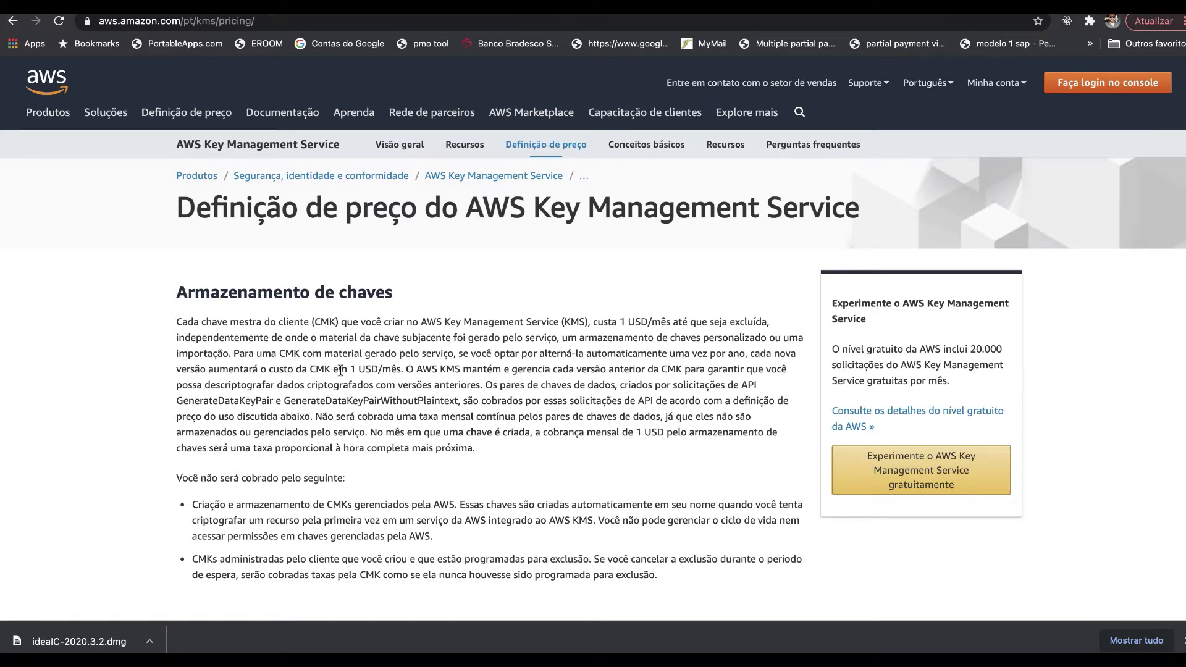
- Highlight the 1 USD/month key storage cost and 20.000 free monthly requests, then return to the KMS console tab
{"action": "left_click_drag", "start_coordinate": [226, 365], "coordinate": [409, 372]}
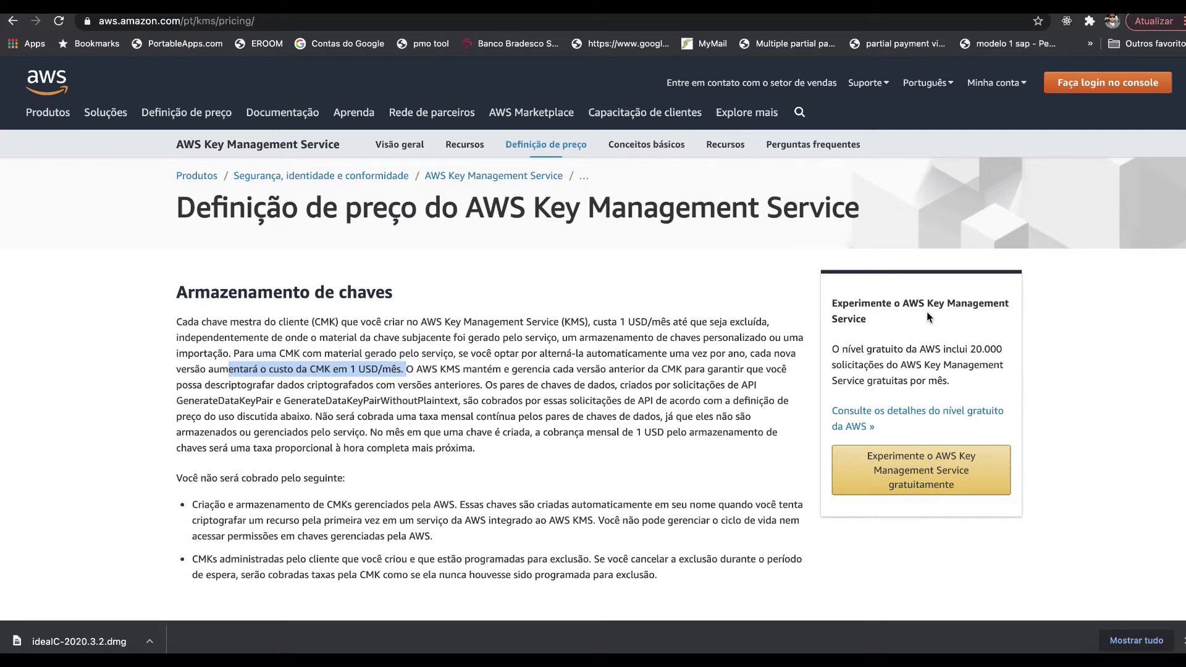
{"action": "left_click_drag", "start_coordinate": [862, 349], "coordinate": [956, 386]}
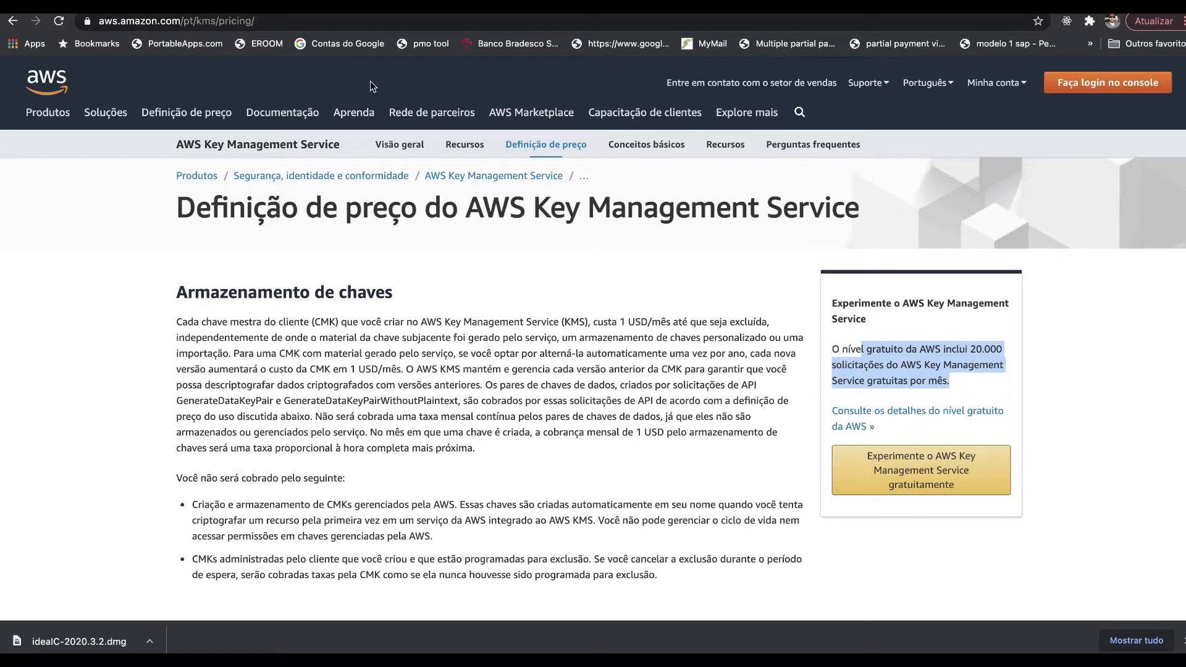
{"action": "triple_click", "coordinate": [370, 372]}
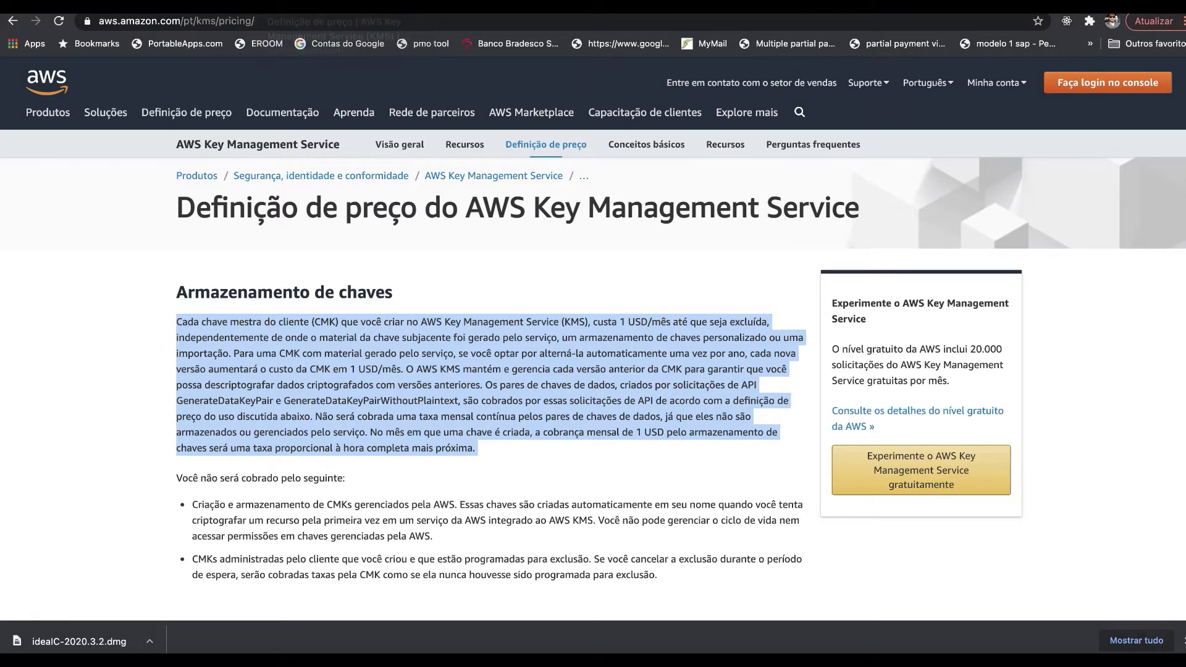
{"action": "left_click", "coordinate": [281, 6]}
{"action": "scroll", "coordinate": [401, 420], "scroll_direction": "up", "scroll_amount": 3}
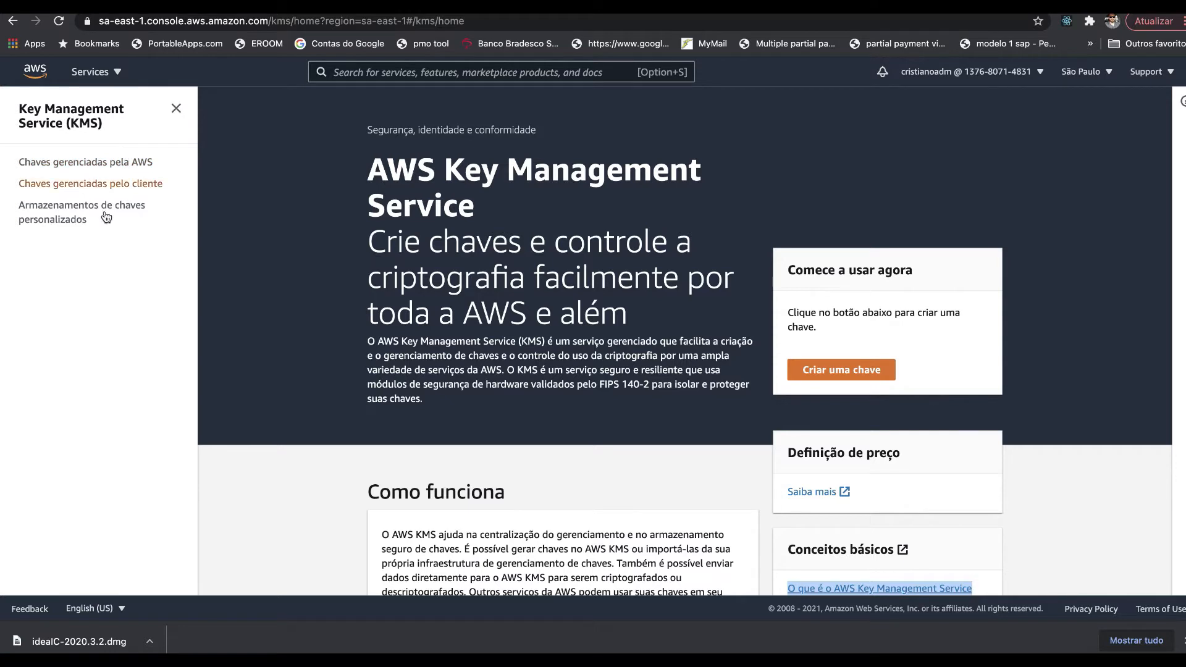
- Open 'Chaves gerenciadas pela AWS' to list the aws/sns, aws/codecommit and aws/acm keys
{"action": "left_click", "coordinate": [102, 164]}
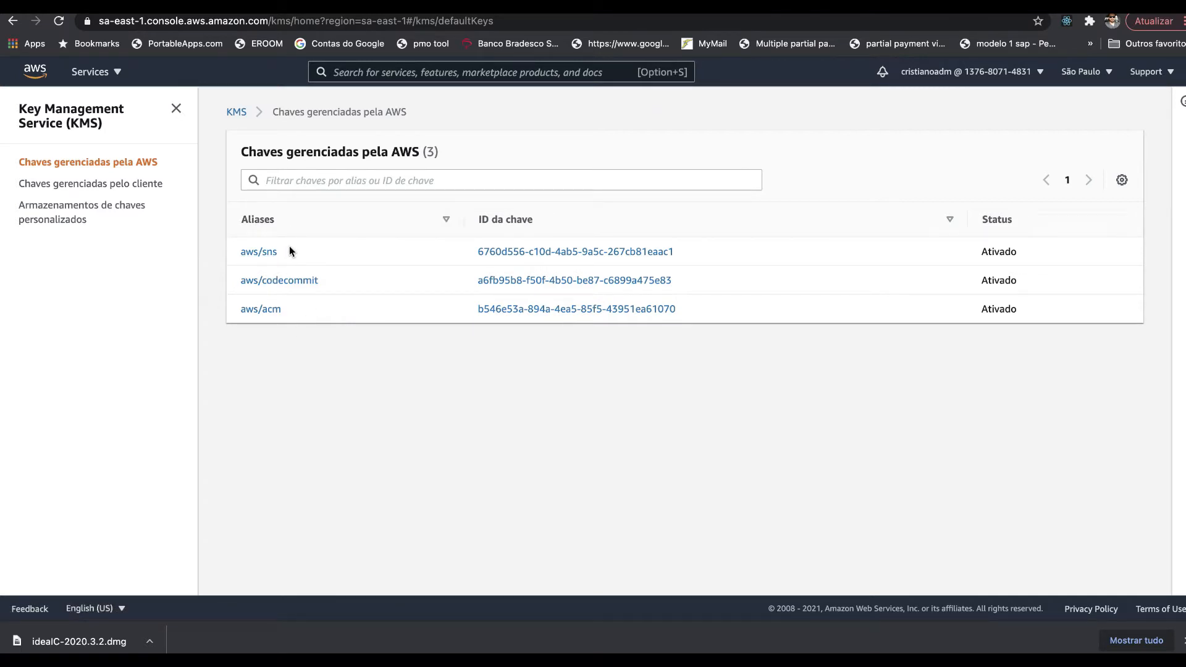
- Go through the customer-managed keys to the 'Armazenamentos de chaves personalizados' page
{"action": "left_click", "coordinate": [134, 185]}
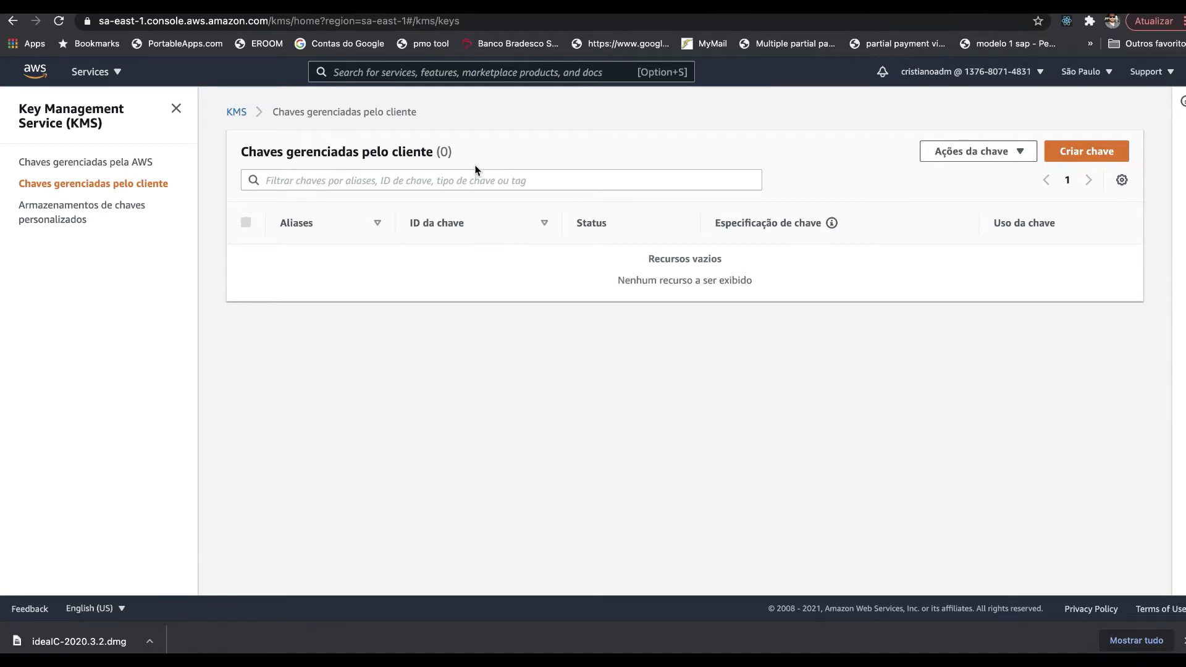
{"action": "left_click", "coordinate": [57, 212]}
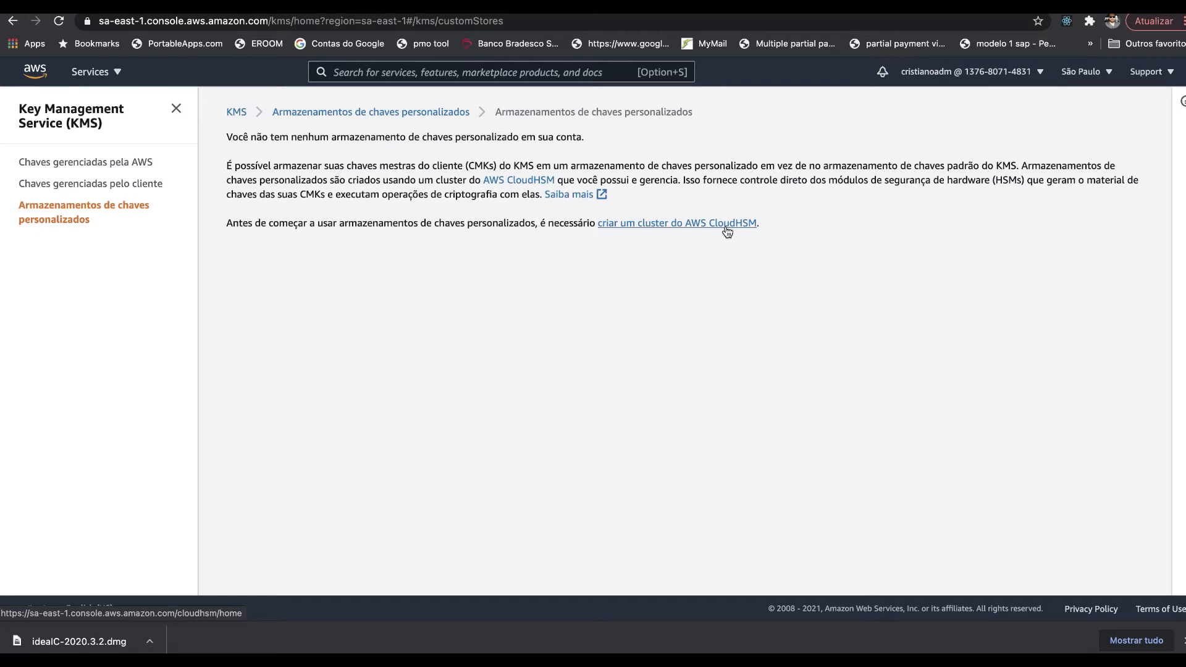
- Return to 'Chaves gerenciadas pelo cliente', which lists 0 keys
{"action": "left_click", "coordinate": [123, 188]}
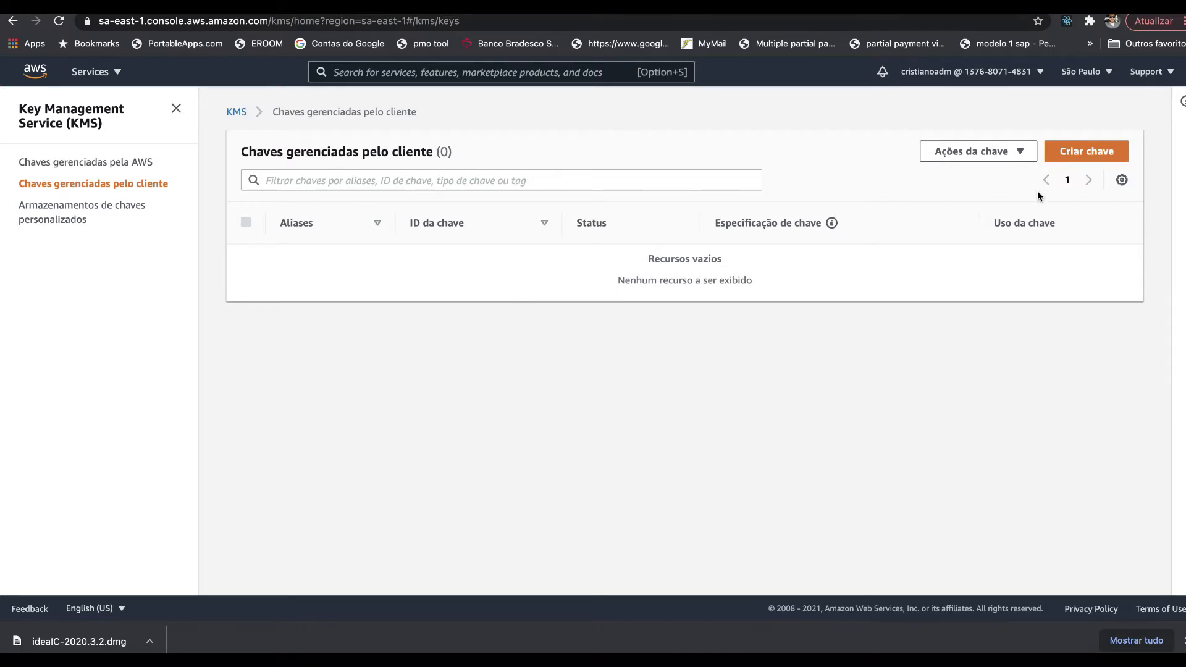
- Start the 'Criar chave' wizard for a new symmetric key
{"action": "left_click", "coordinate": [1088, 155]}
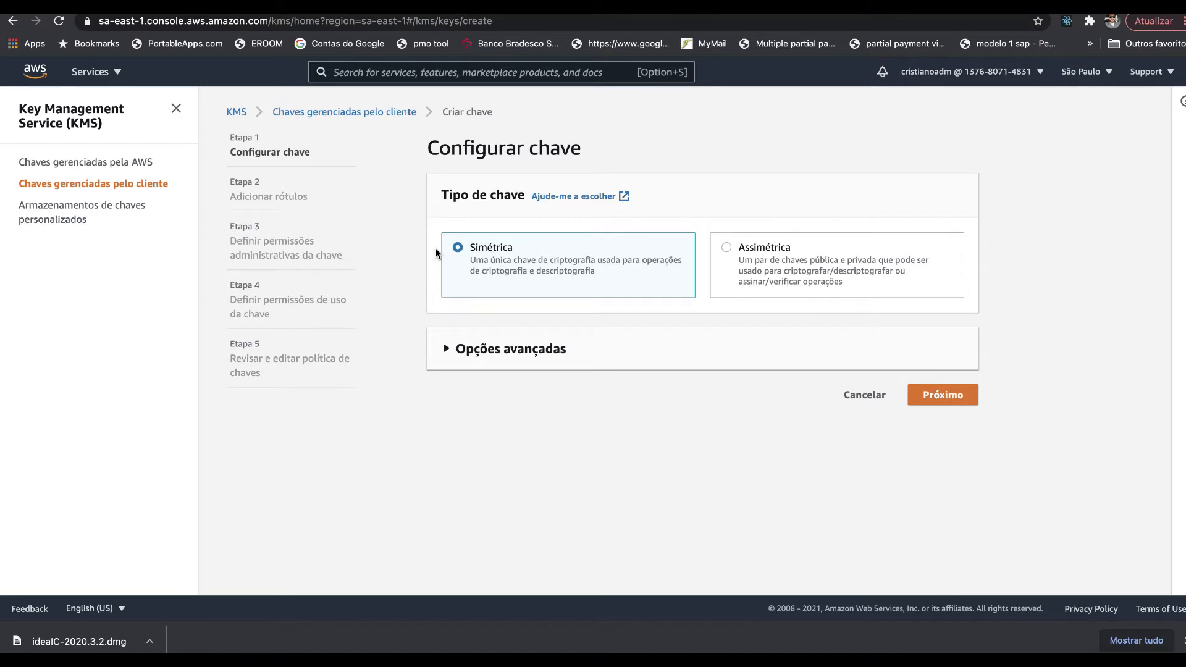
- Under 'Opções avançadas', try CloudHSM as key material origin, then settle back on KMS
{"action": "left_click", "coordinate": [497, 355]}
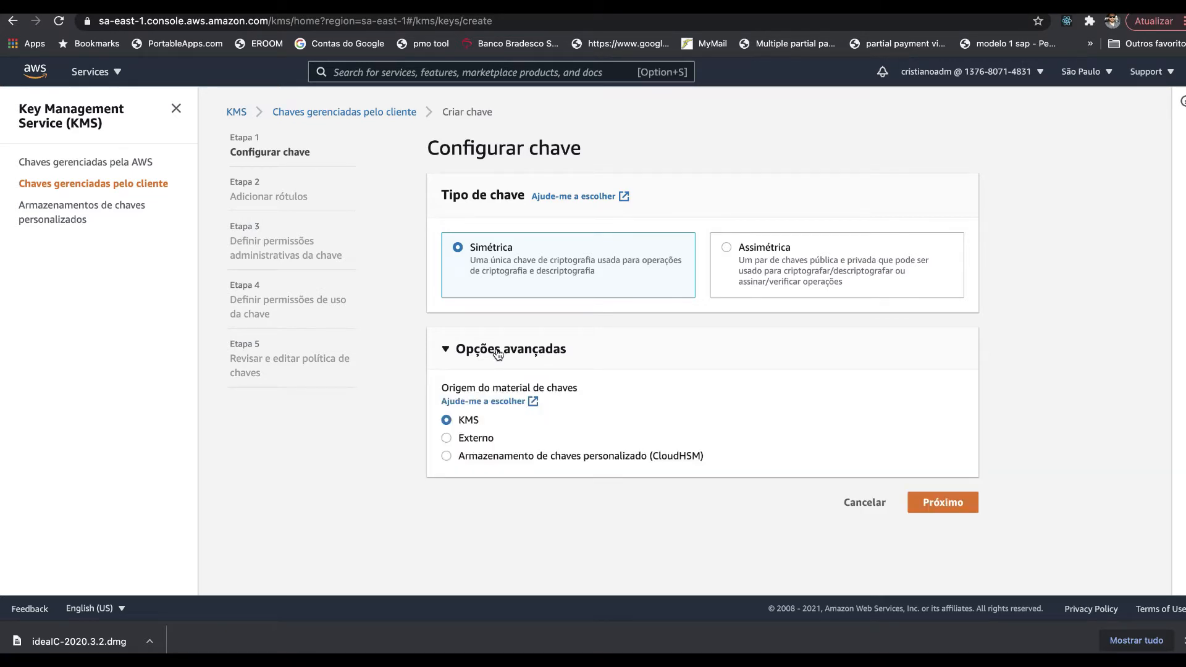
{"action": "left_click", "coordinate": [476, 456]}
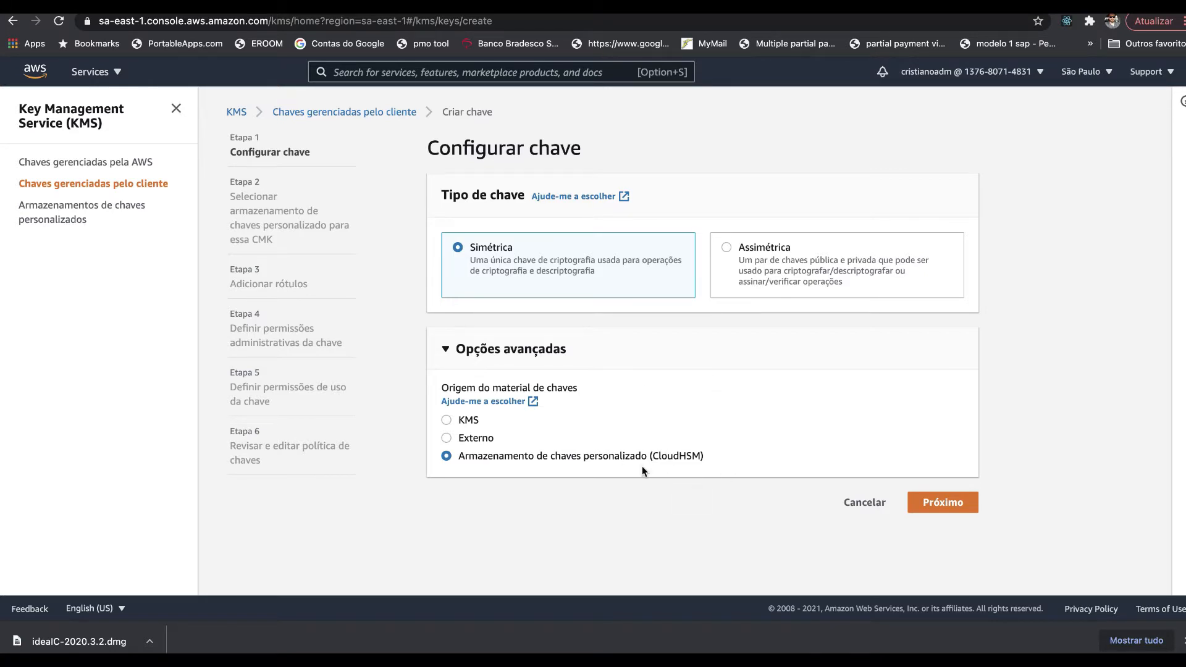
{"action": "left_click", "coordinate": [471, 423]}
- Set alias testecabecananuvem and description 'KMS de deste', then continue to the key administrators step
{"action": "left_click", "coordinate": [955, 505]}
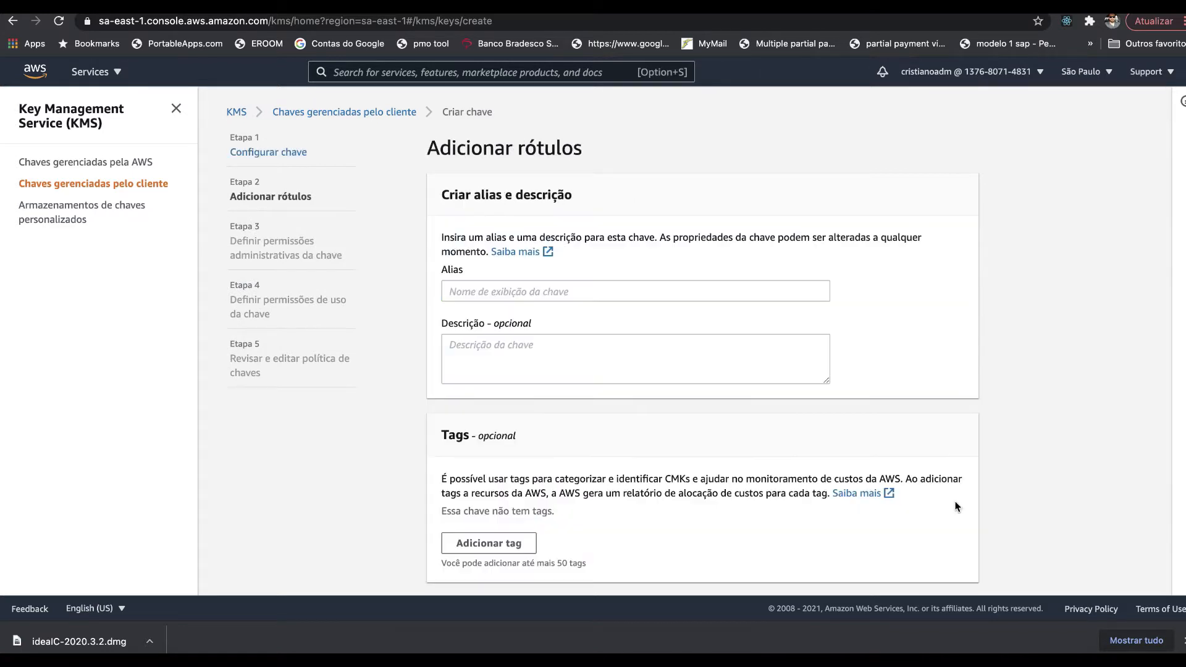
{"action": "left_click", "coordinate": [473, 293]}
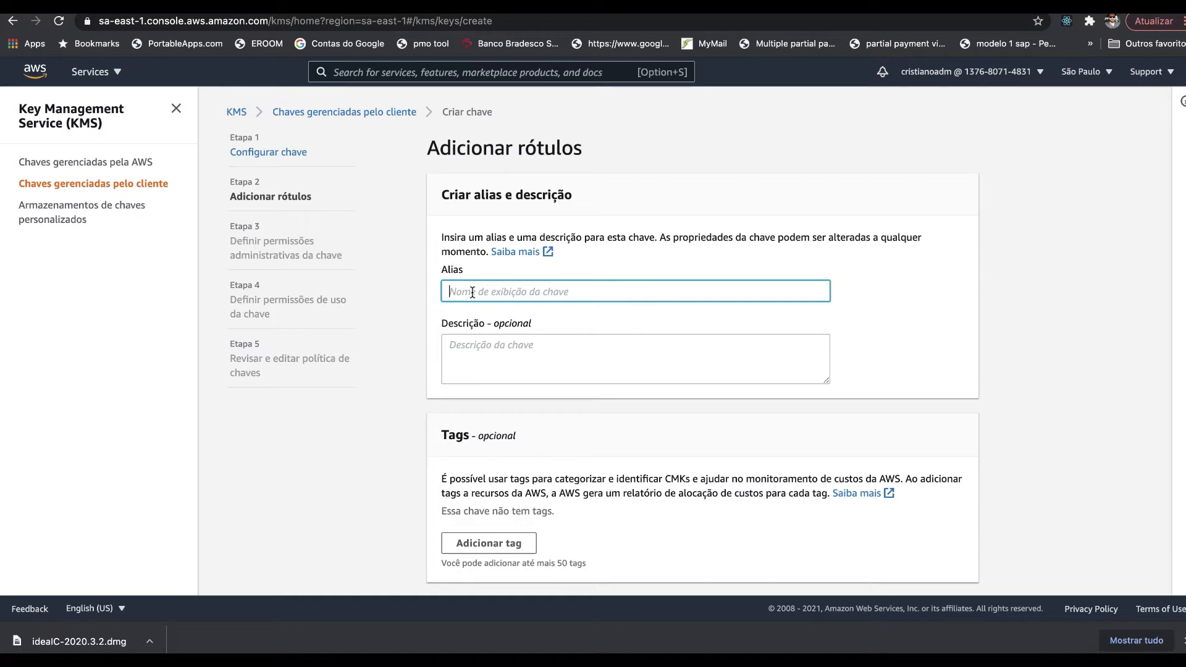
{"action": "type", "text": "testecabecananum"}
{"action": "key", "text": "BackSpace"}
{"action": "type", "text": "vem"}
{"action": "key", "text": "Tab"}
{"action": "type", "text": "KMS"}
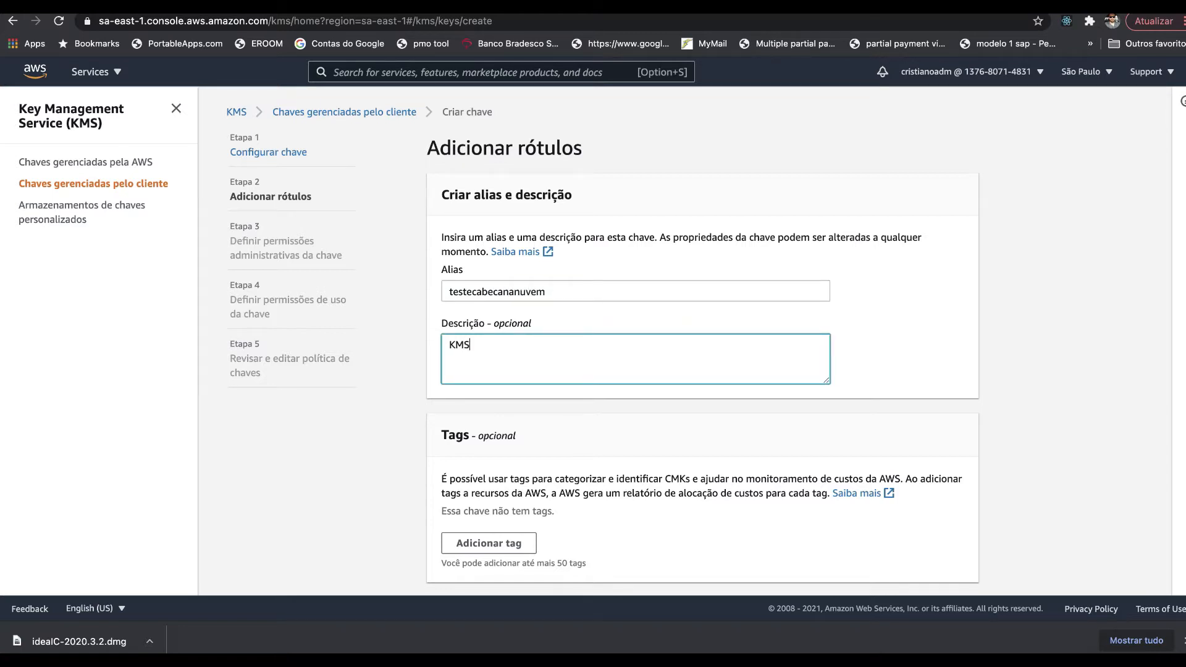
{"action": "type", "text": " de deste"}
{"action": "scroll", "coordinate": [698, 305], "scroll_direction": "down", "scroll_amount": 1}
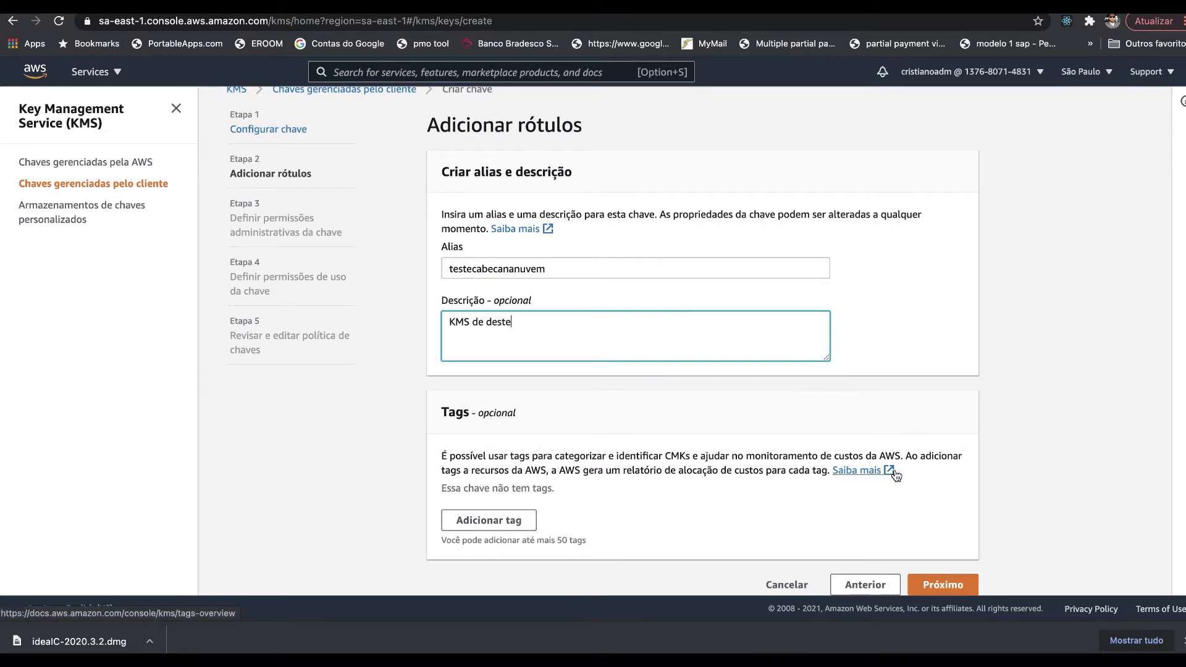
{"action": "left_click", "coordinate": [938, 587]}
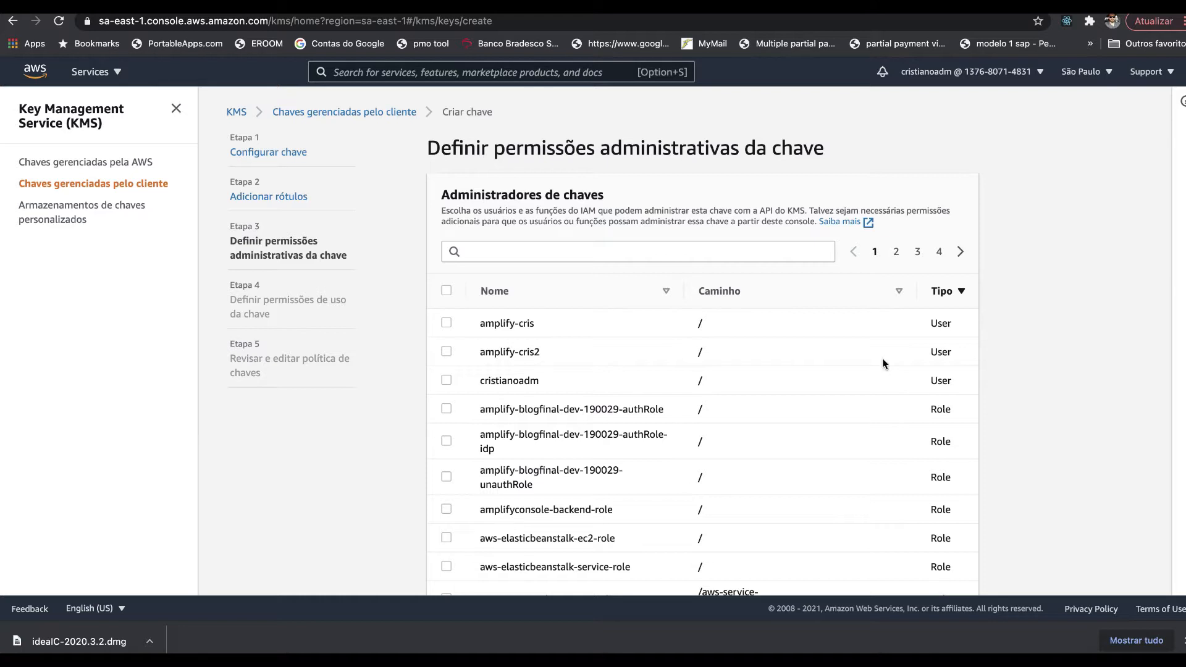
- Make the signed-in IAM user a key administrator and move on to key usage permissions
{"action": "left_click", "coordinate": [204, 12]}
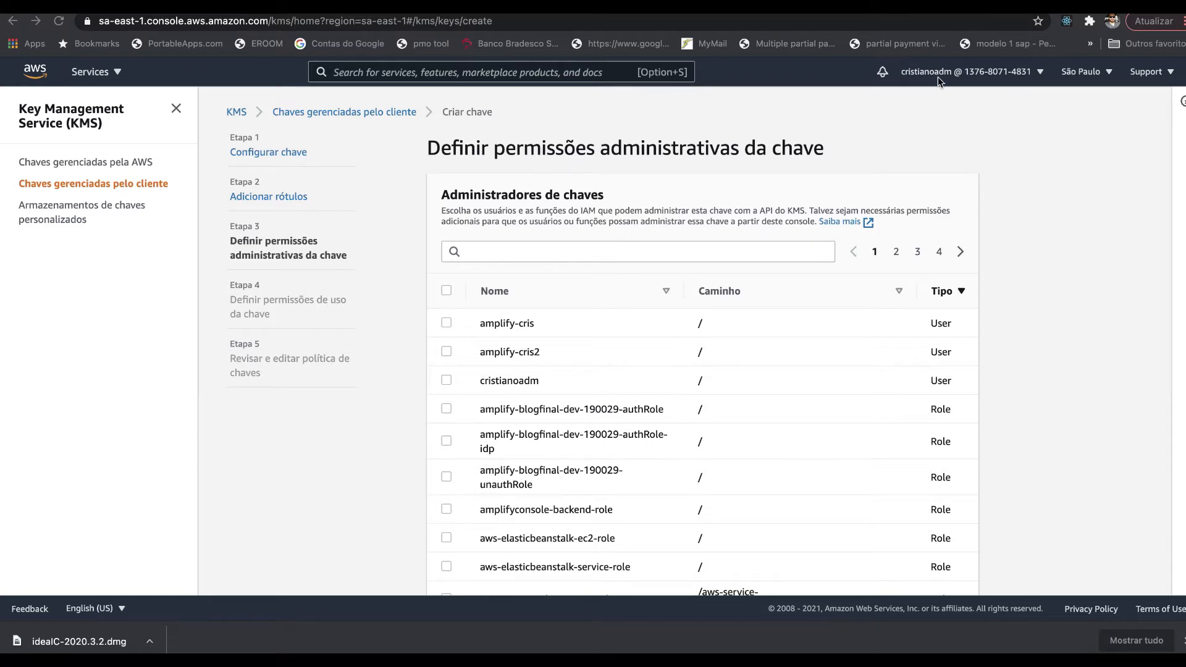
{"action": "left_click", "coordinate": [446, 381]}
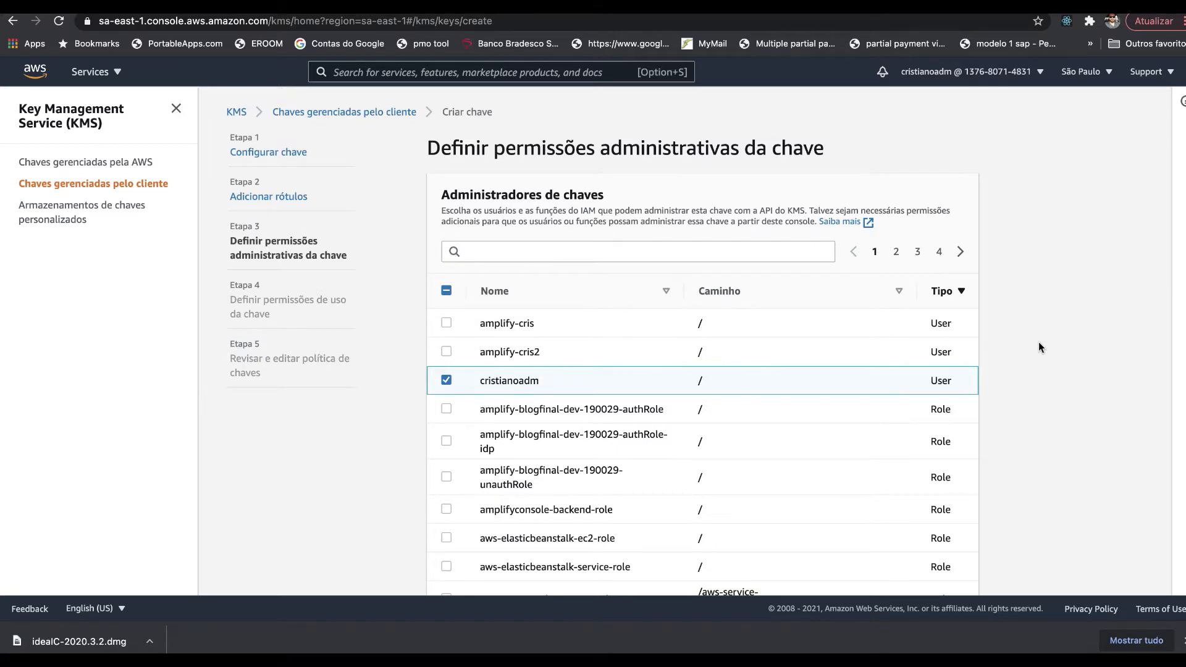
{"action": "scroll", "coordinate": [1039, 347], "scroll_direction": "down", "scroll_amount": 5}
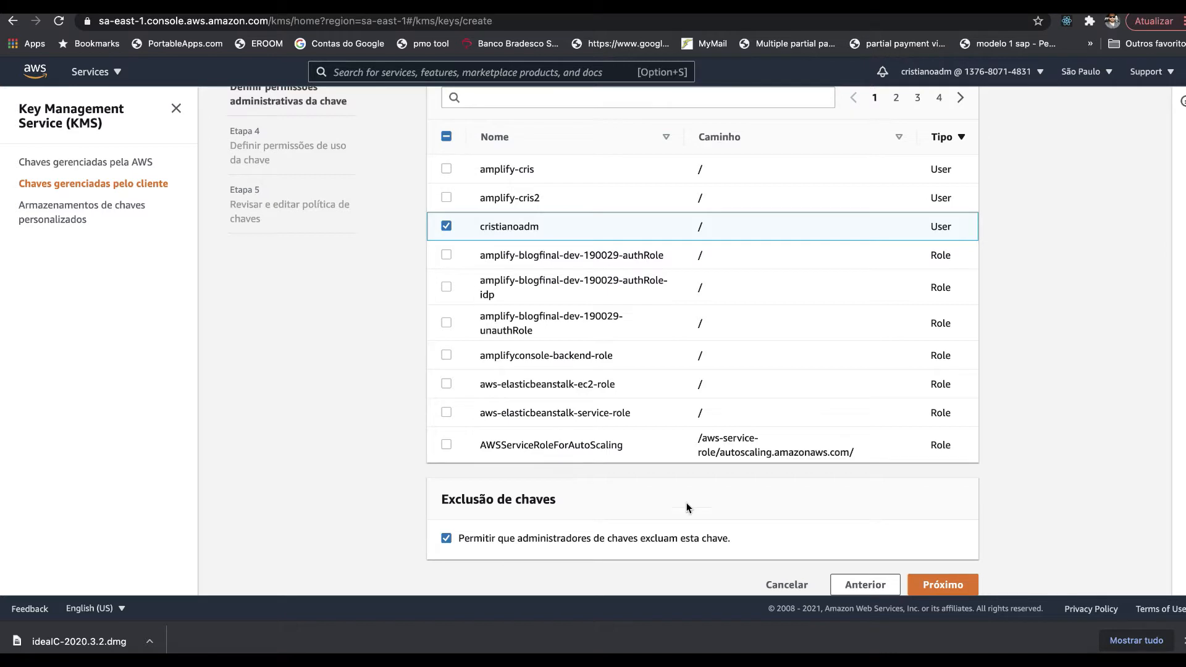
{"action": "left_click", "coordinate": [939, 585]}
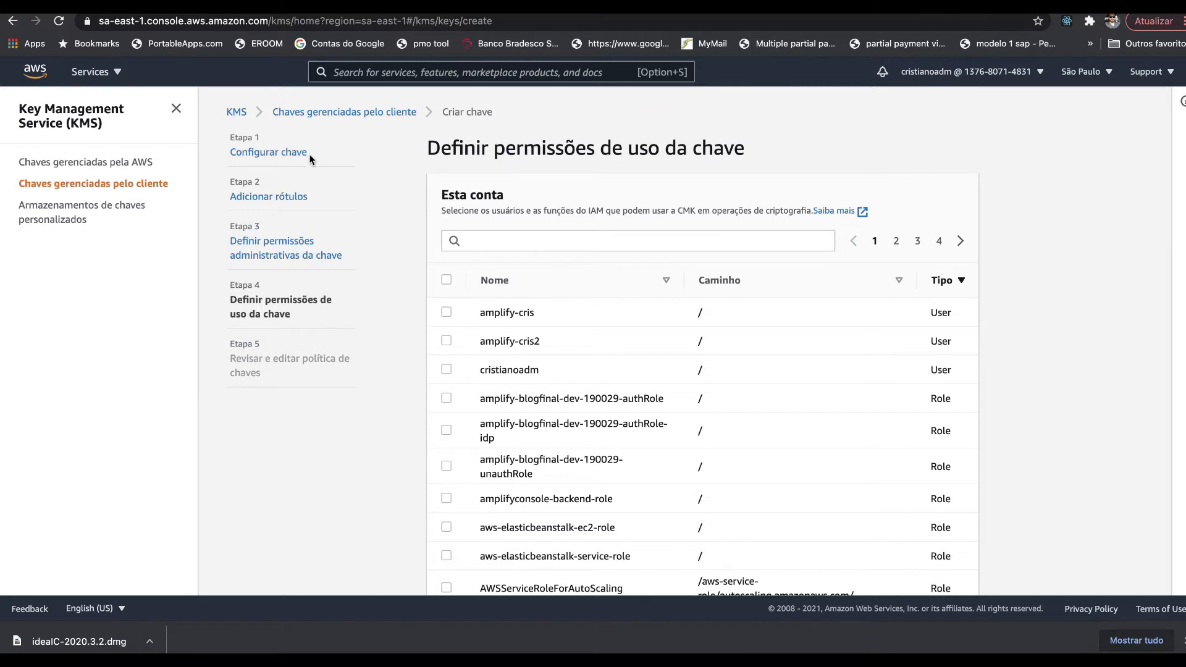
{"action": "key", "text": "super+Tab"}
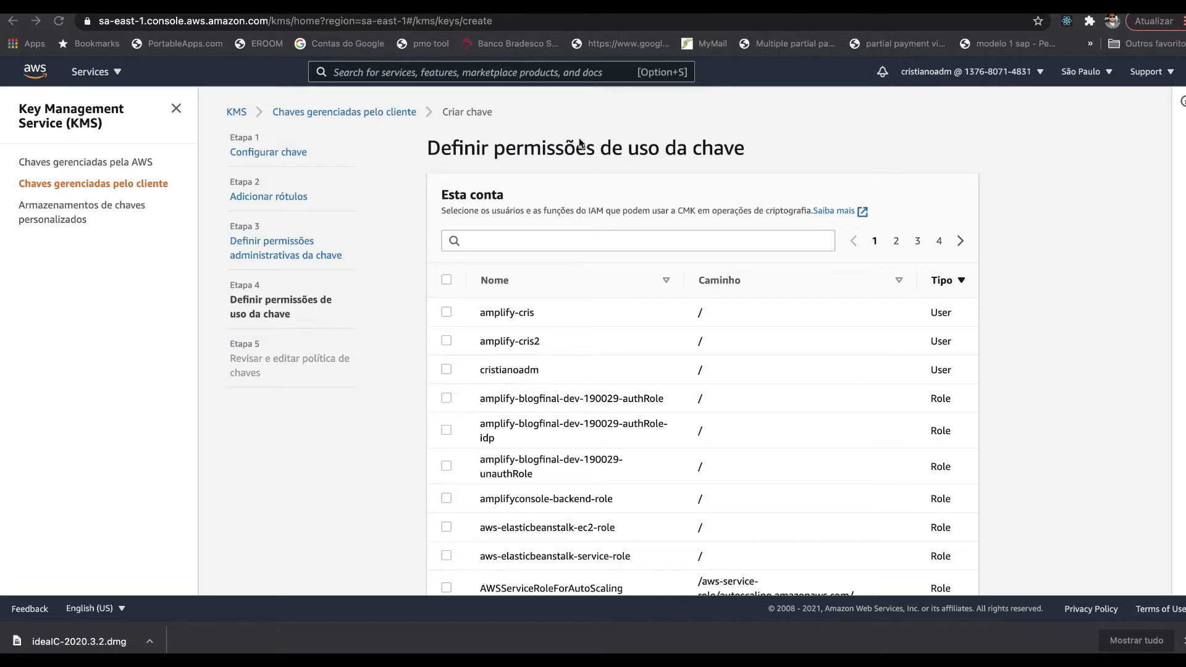
{"action": "scroll", "coordinate": [698, 341], "scroll_direction": "down", "scroll_amount": 1}
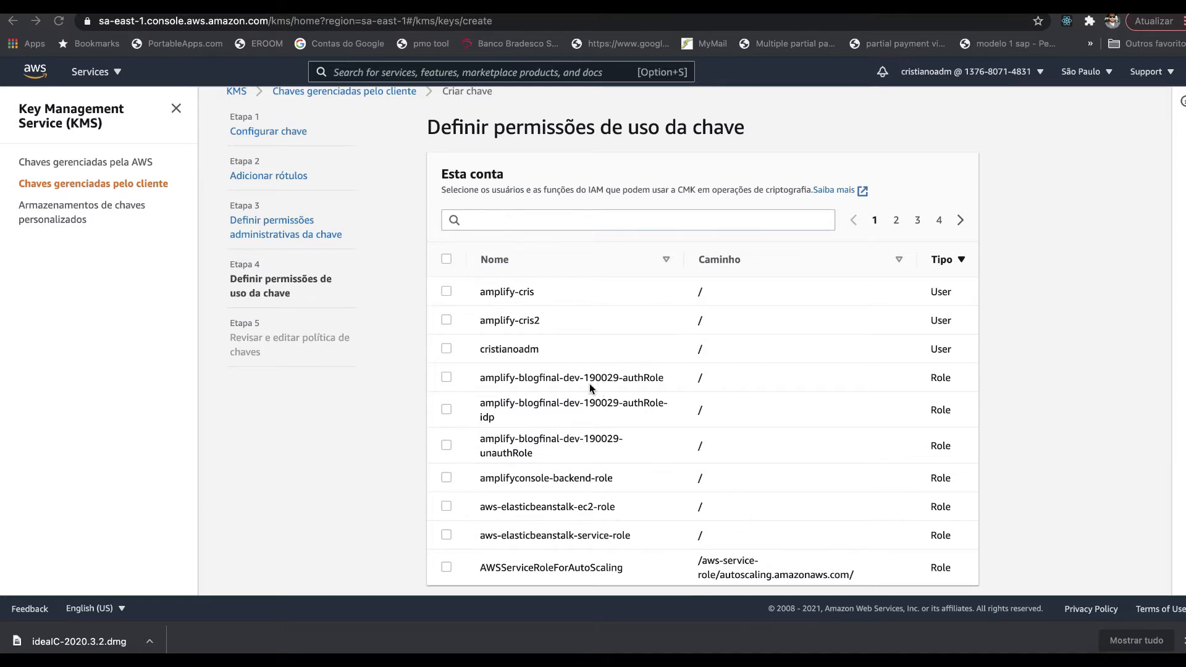
{"action": "scroll", "coordinate": [587, 440], "scroll_direction": "down", "scroll_amount": 5}
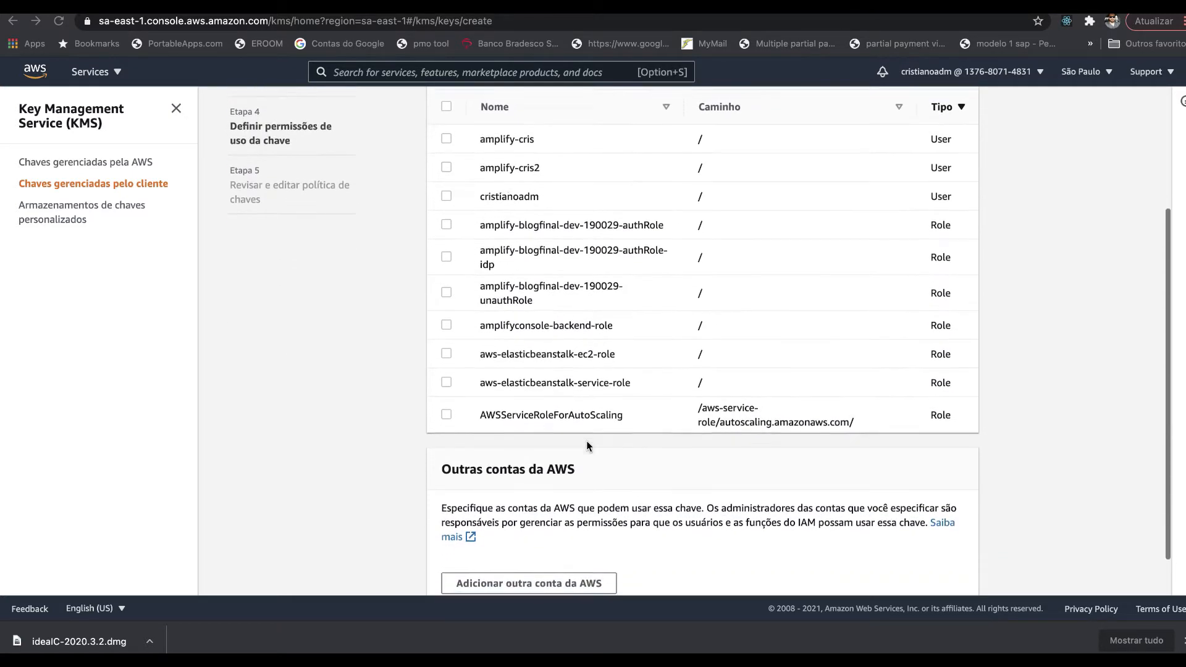
{"action": "scroll", "coordinate": [587, 440], "scroll_direction": "up", "scroll_amount": 2}
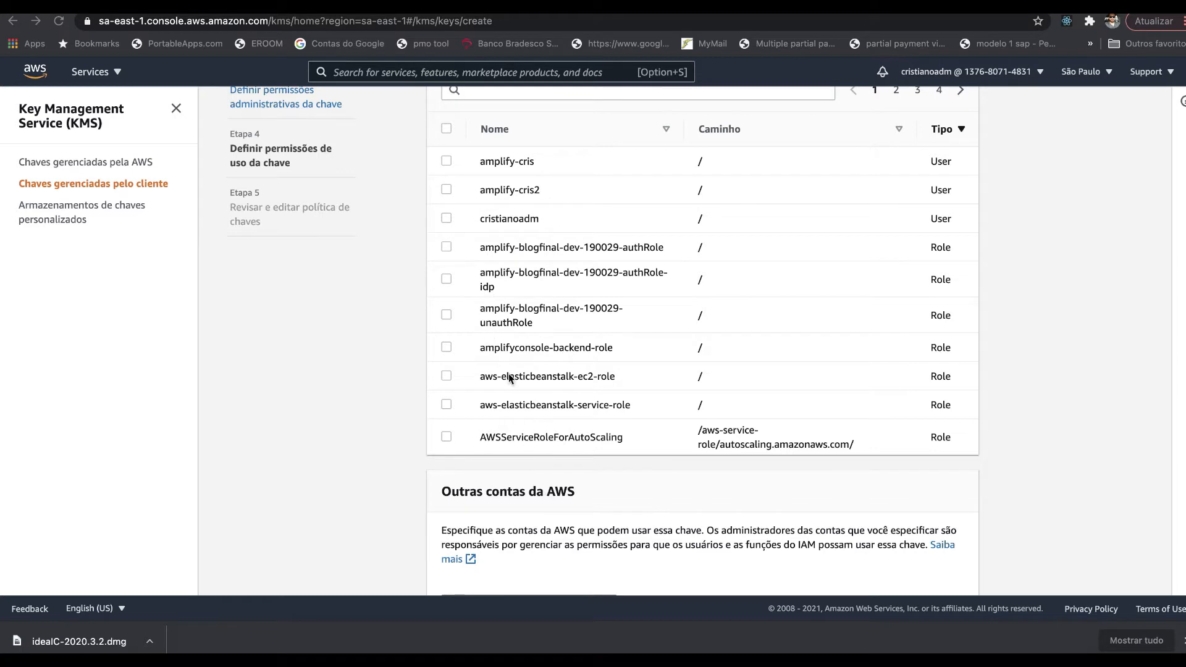
{"action": "scroll", "coordinate": [536, 456], "scroll_direction": "down", "scroll_amount": 2}
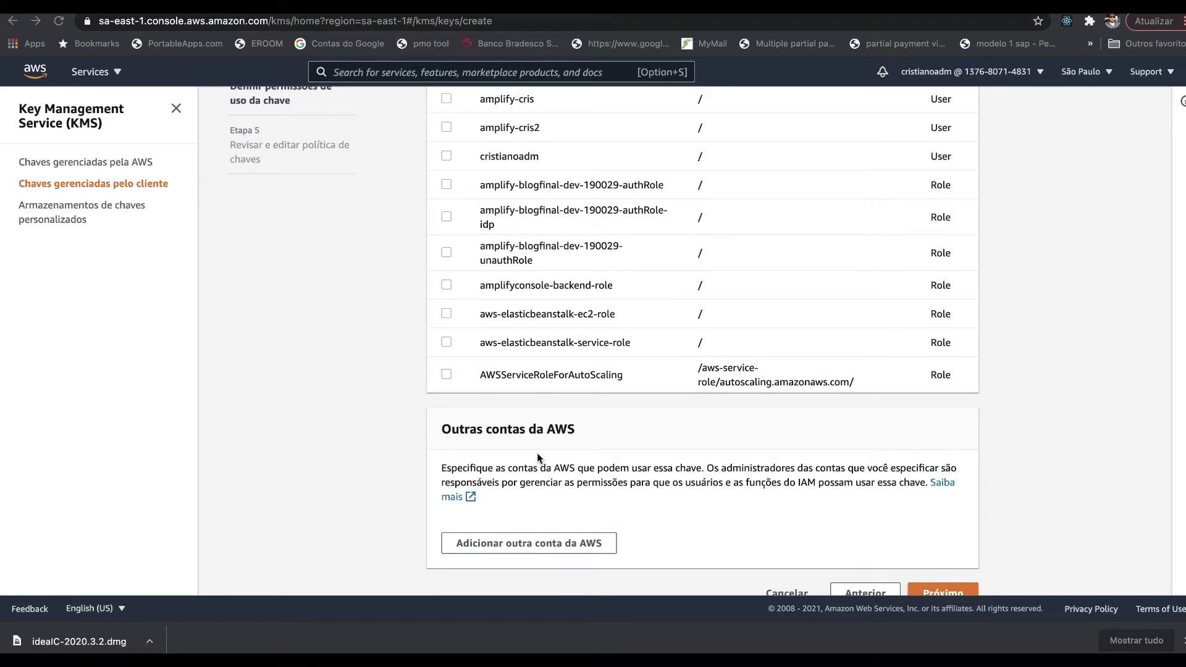
{"action": "scroll", "coordinate": [538, 455], "scroll_direction": "down", "scroll_amount": 1}
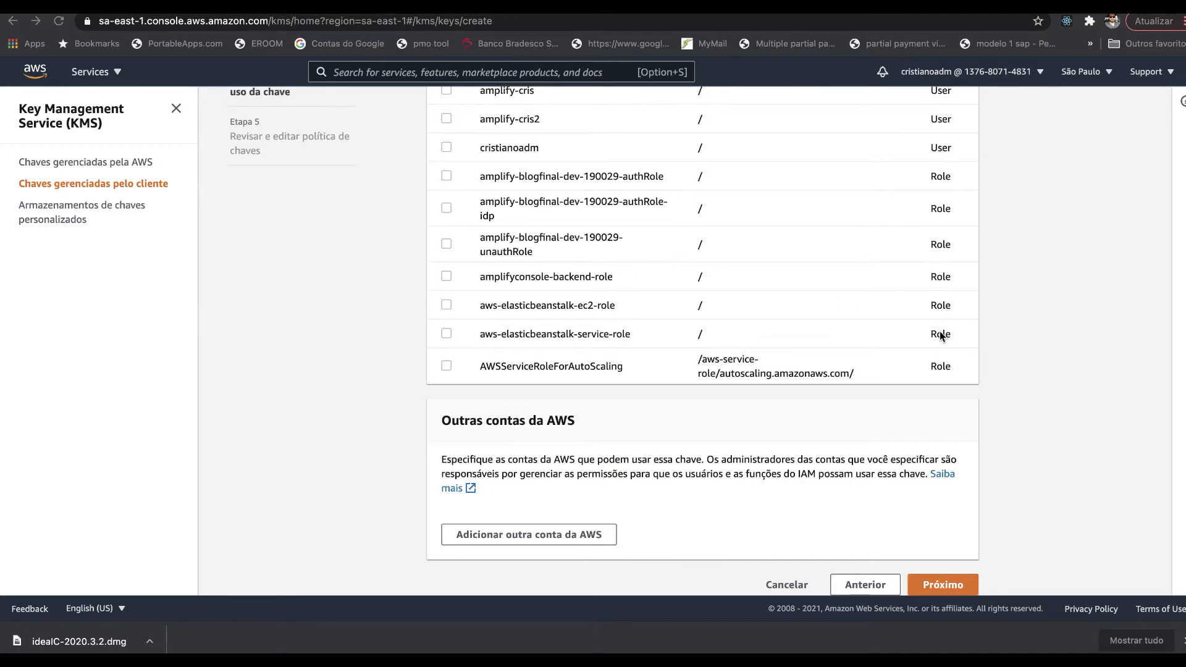
- Review the generated JSON key policy and finish creating the testecabecananuvem key
{"action": "left_click", "coordinate": [943, 585]}
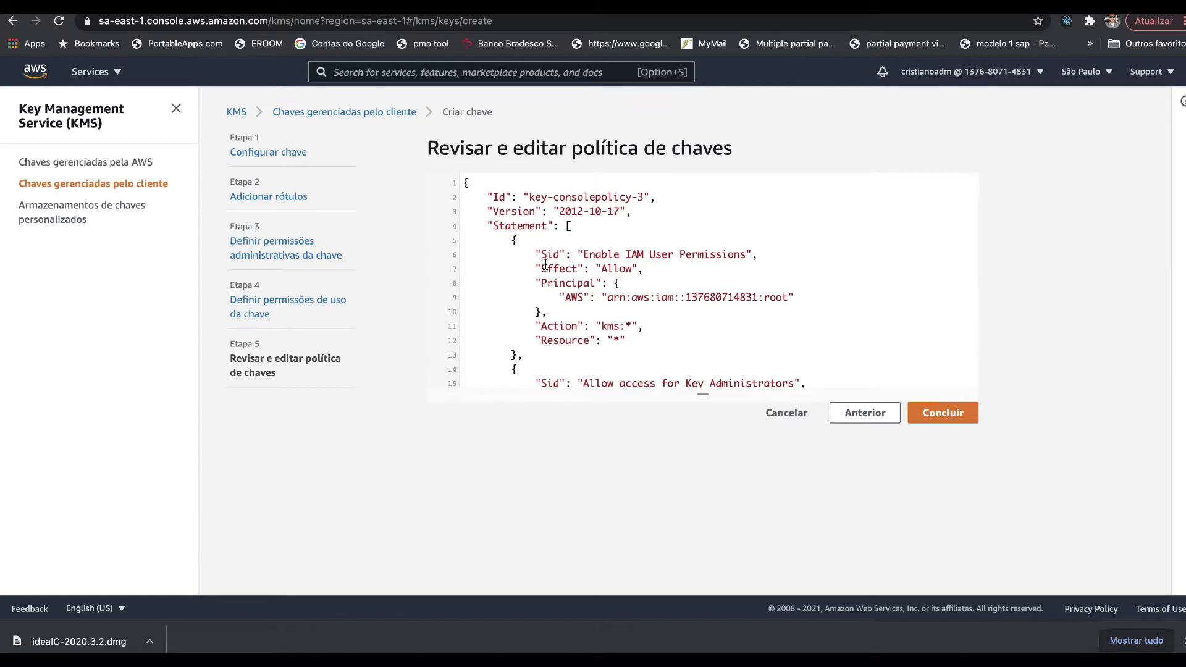
{"action": "scroll", "coordinate": [545, 264], "scroll_direction": "down", "scroll_amount": 3}
{"action": "scroll", "coordinate": [545, 264], "scroll_direction": "down", "scroll_amount": 1}
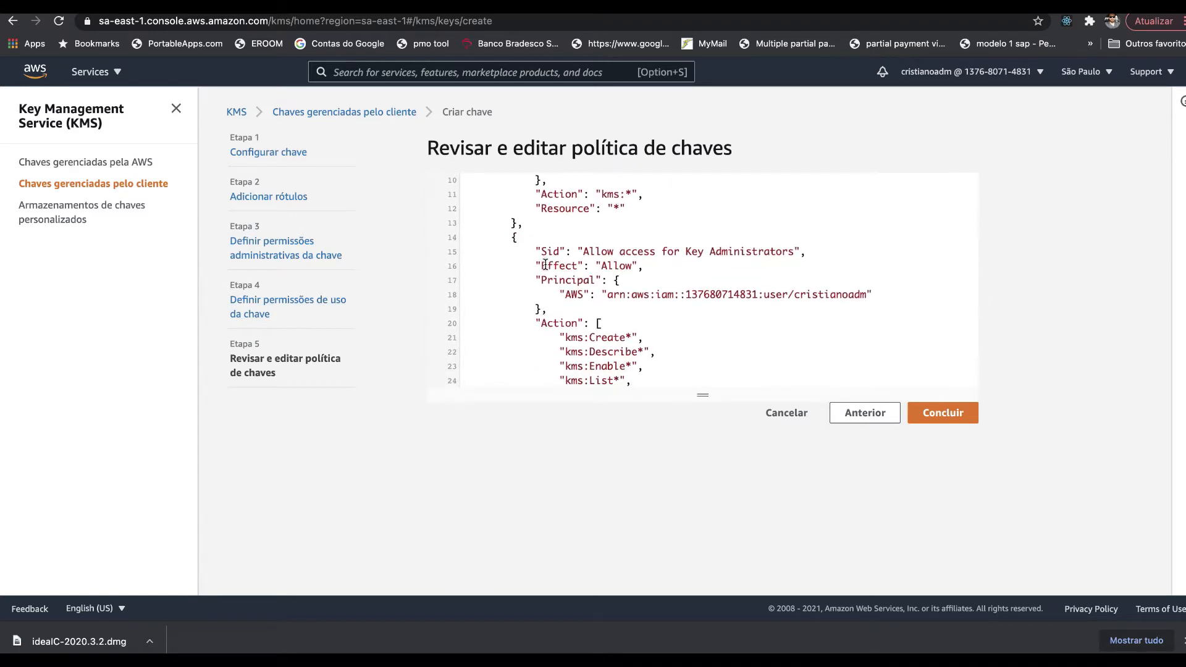
{"action": "scroll", "coordinate": [545, 265], "scroll_direction": "up", "scroll_amount": 1}
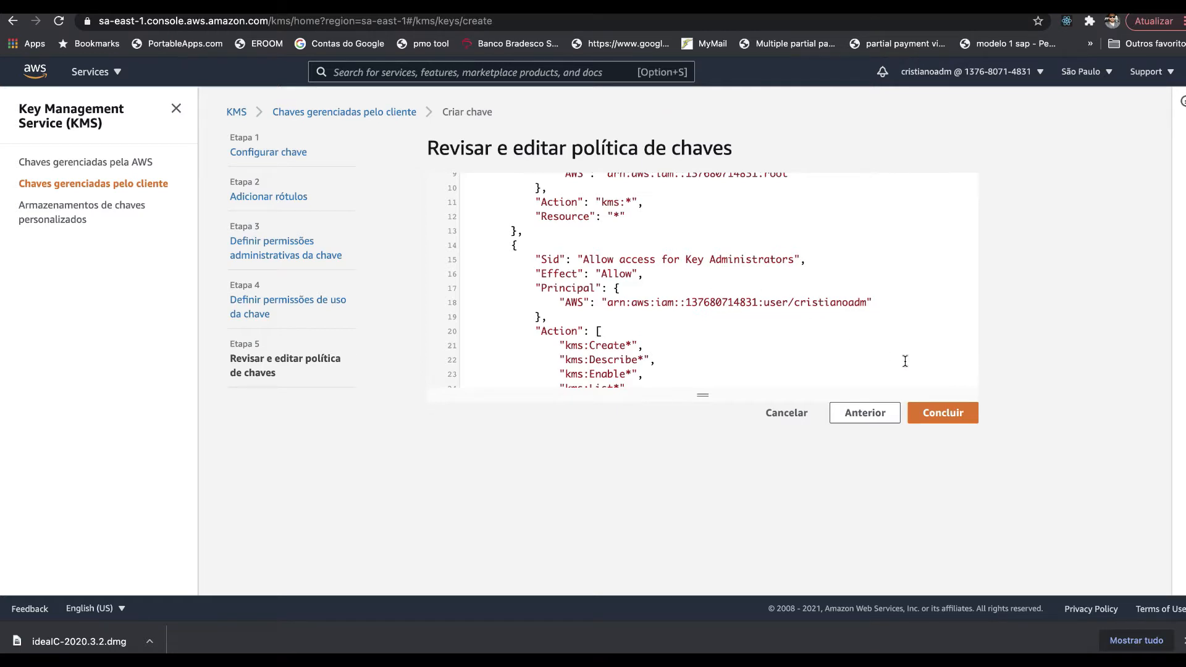
{"action": "scroll", "coordinate": [904, 360], "scroll_direction": "down", "scroll_amount": 5}
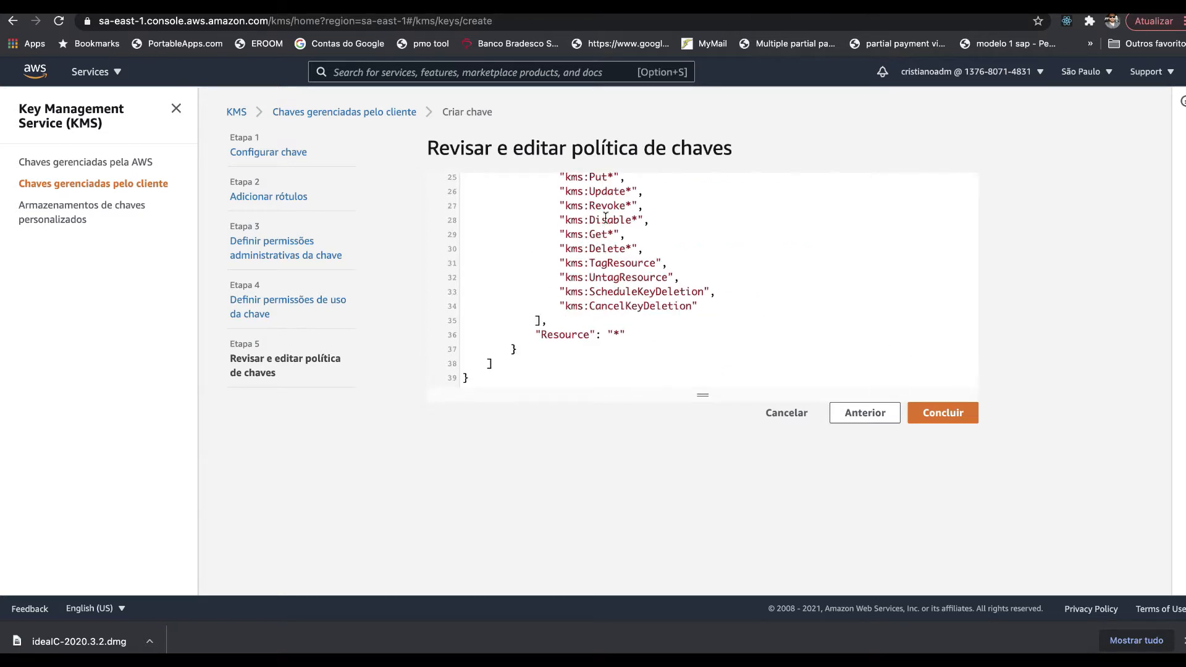
{"action": "left_click", "coordinate": [964, 412]}
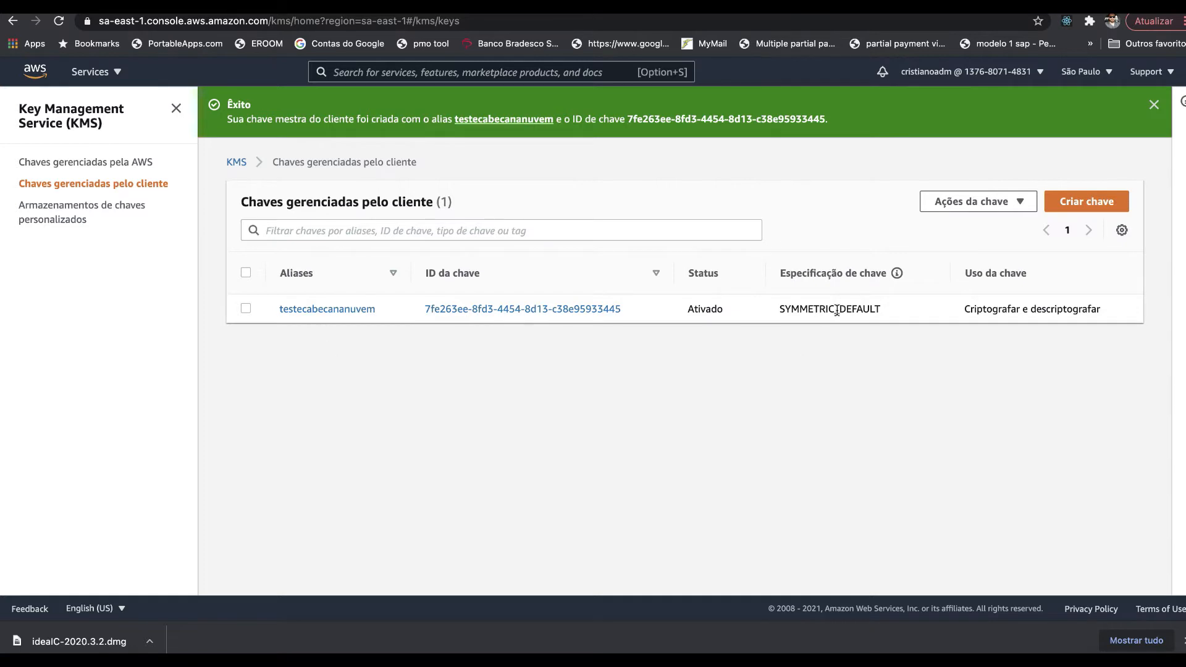
- Open the testecabecananuvem key and browse its cryptographic configuration, tags, rotation and aliases
{"action": "left_click", "coordinate": [355, 309]}
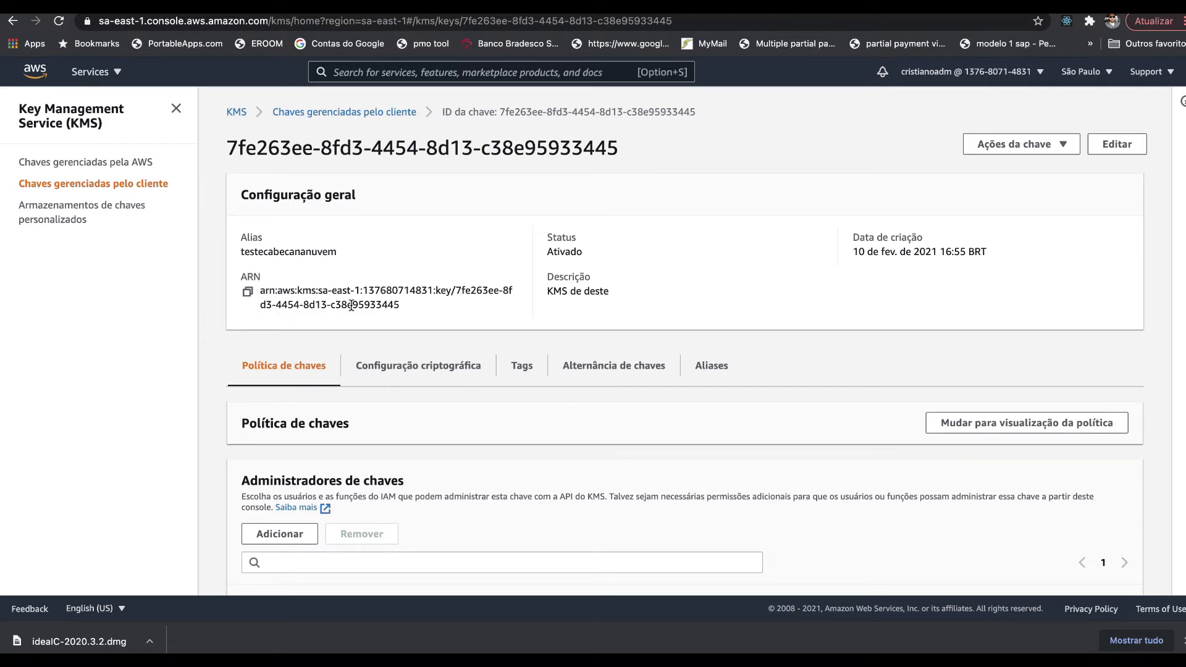
{"action": "scroll", "coordinate": [311, 365], "scroll_direction": "down", "scroll_amount": 2}
{"action": "scroll", "coordinate": [311, 365], "scroll_direction": "down", "scroll_amount": 5}
{"action": "scroll", "coordinate": [311, 365], "scroll_direction": "down", "scroll_amount": 7}
{"action": "scroll", "coordinate": [311, 366], "scroll_direction": "up", "scroll_amount": 14}
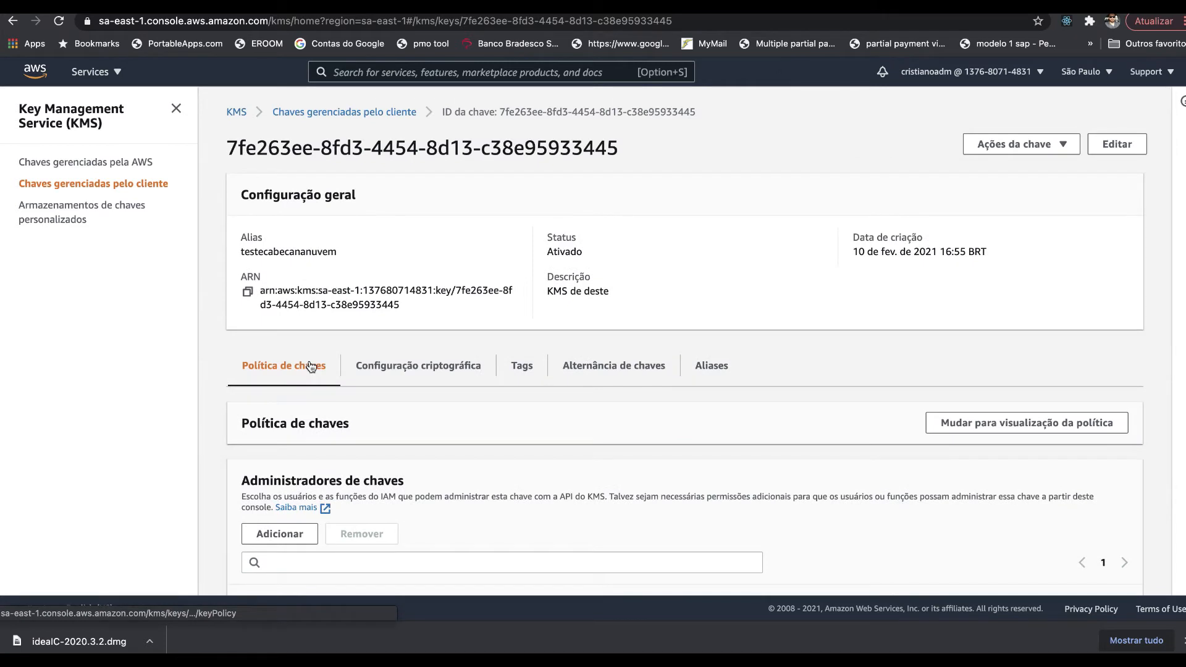
{"action": "left_click", "coordinate": [394, 374]}
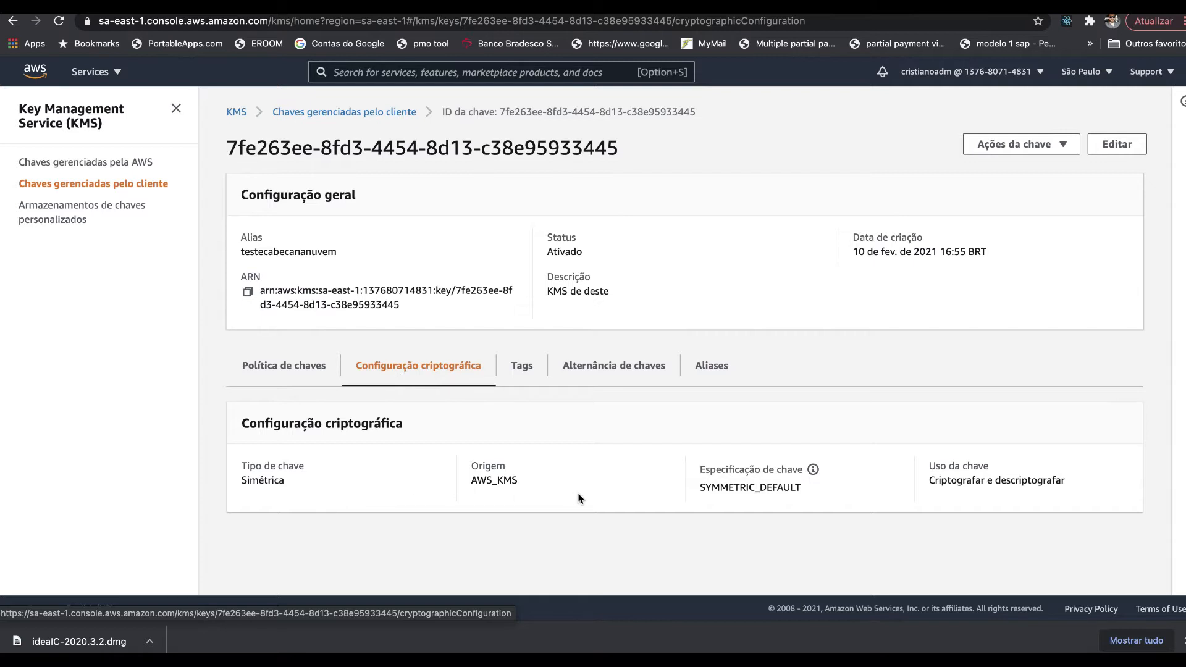
{"action": "left_click", "coordinate": [518, 365]}
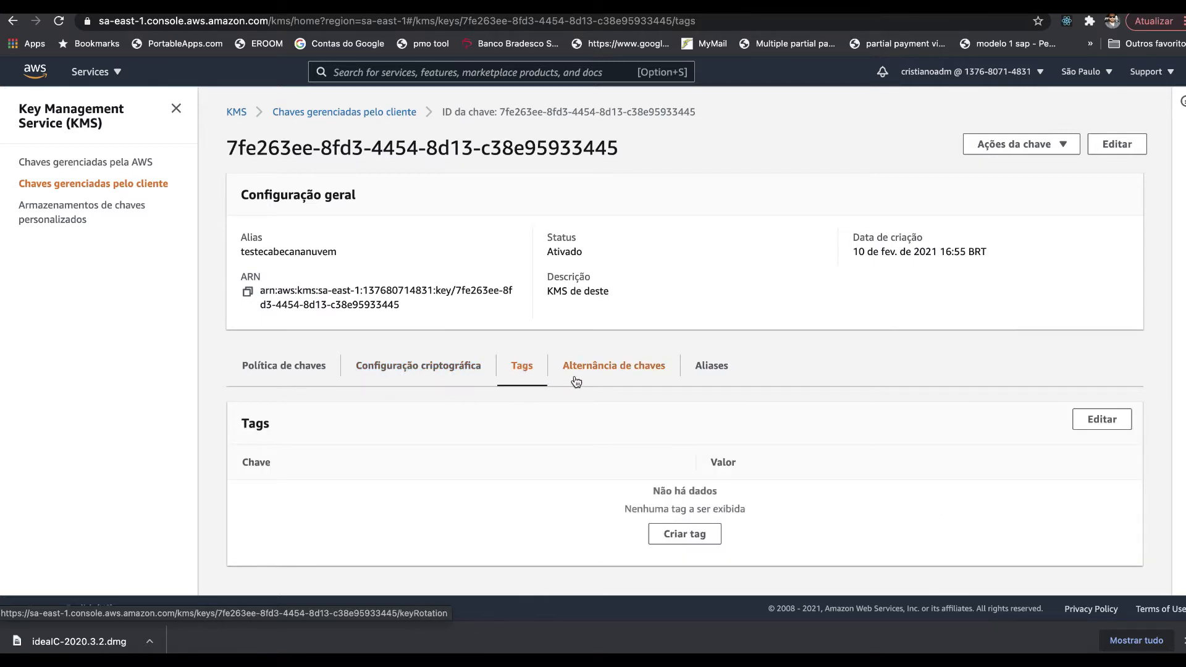
{"action": "left_click", "coordinate": [616, 375]}
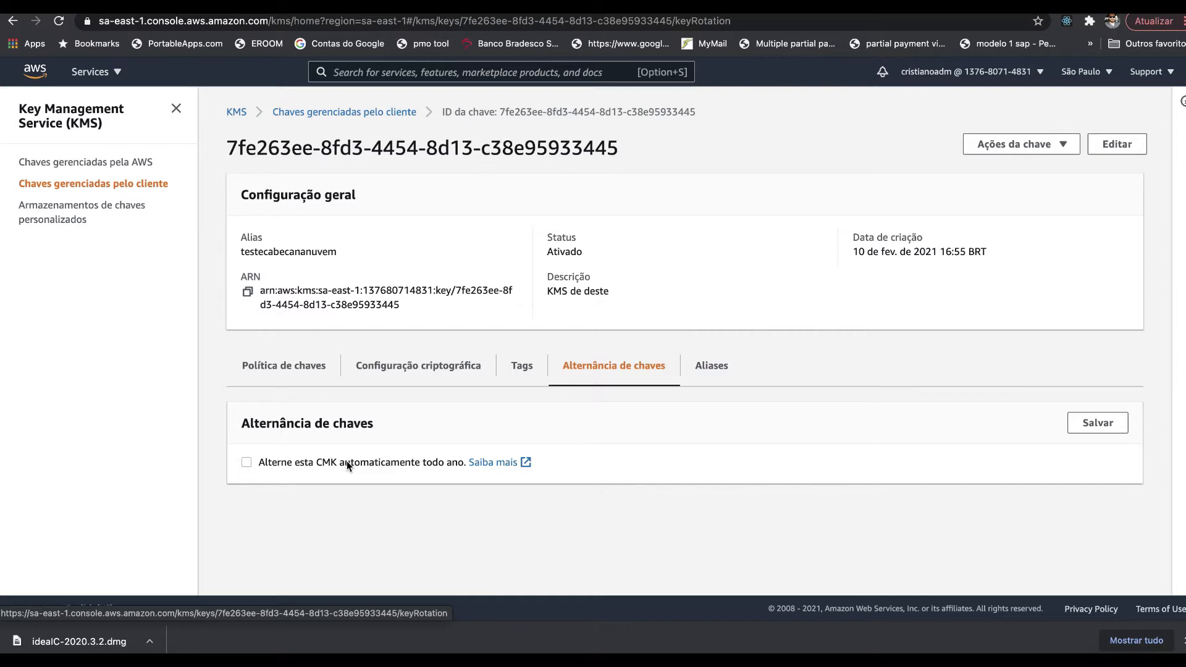
{"action": "left_click", "coordinate": [718, 379]}
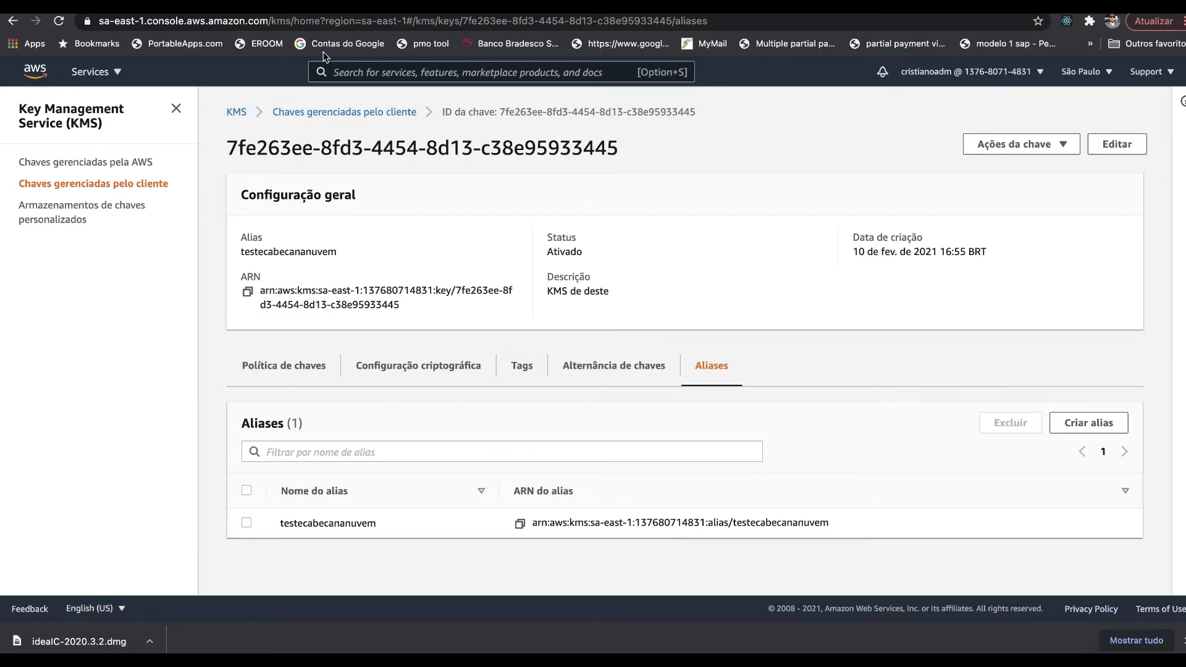
- Search the console for 's3' and open Amazon S3 in a new browser tab
{"action": "left_click", "coordinate": [380, 68]}
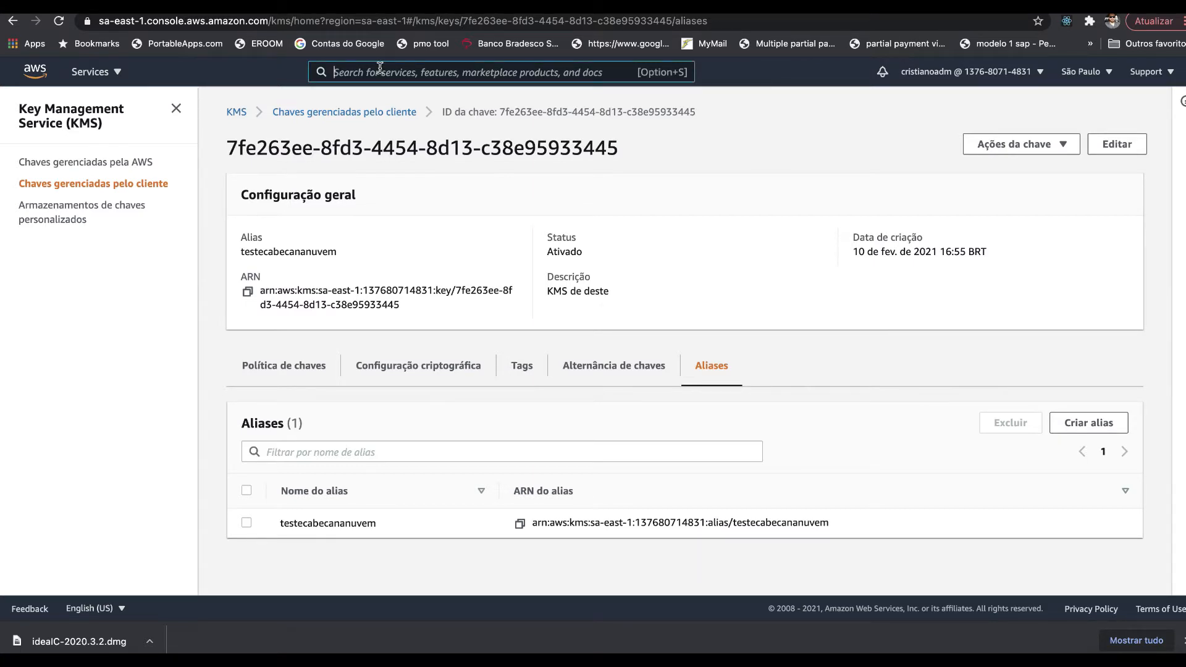
{"action": "type", "text": "s3"}
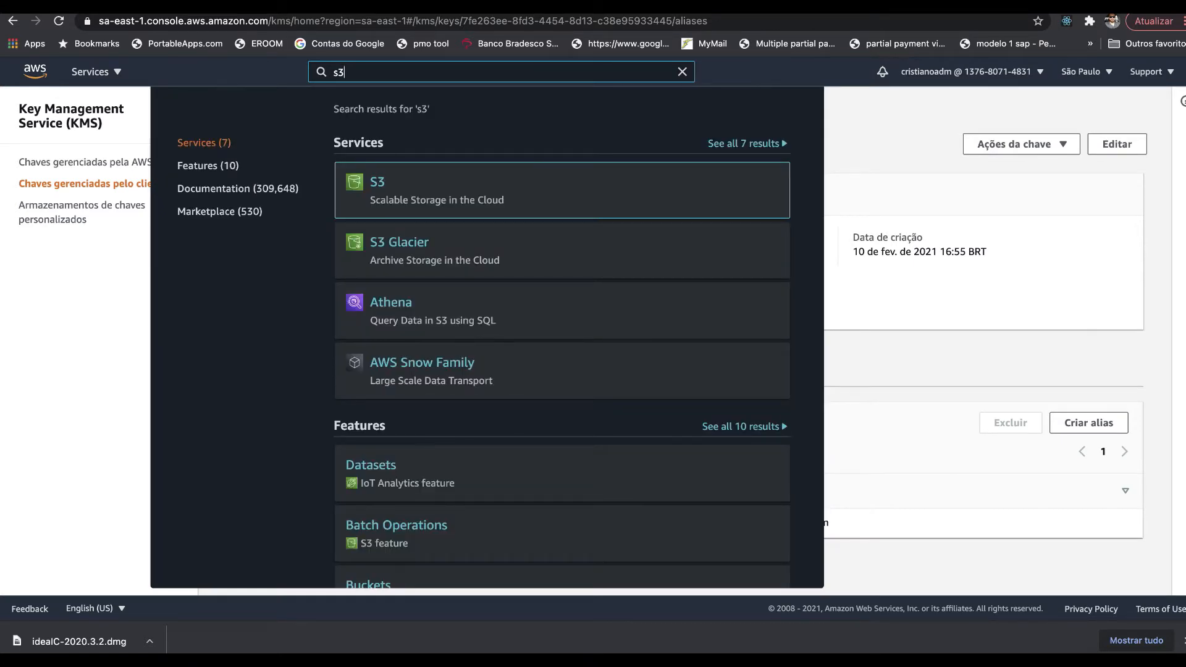
{"action": "right_click", "coordinate": [379, 184]}
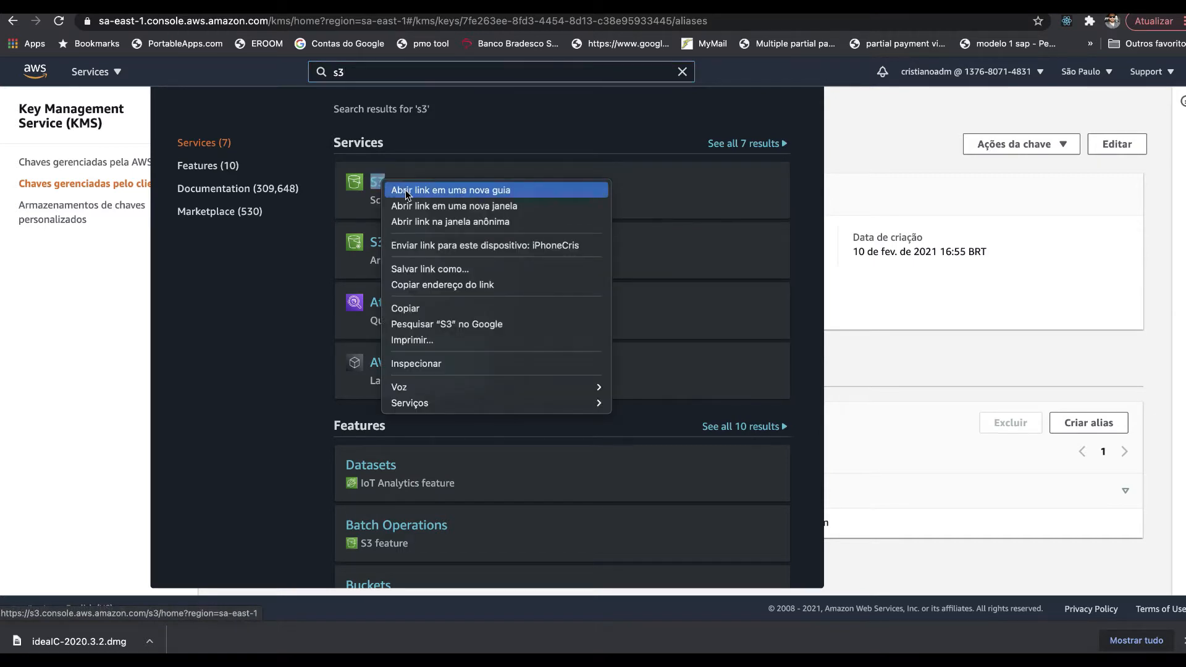
{"action": "left_click", "coordinate": [407, 192]}
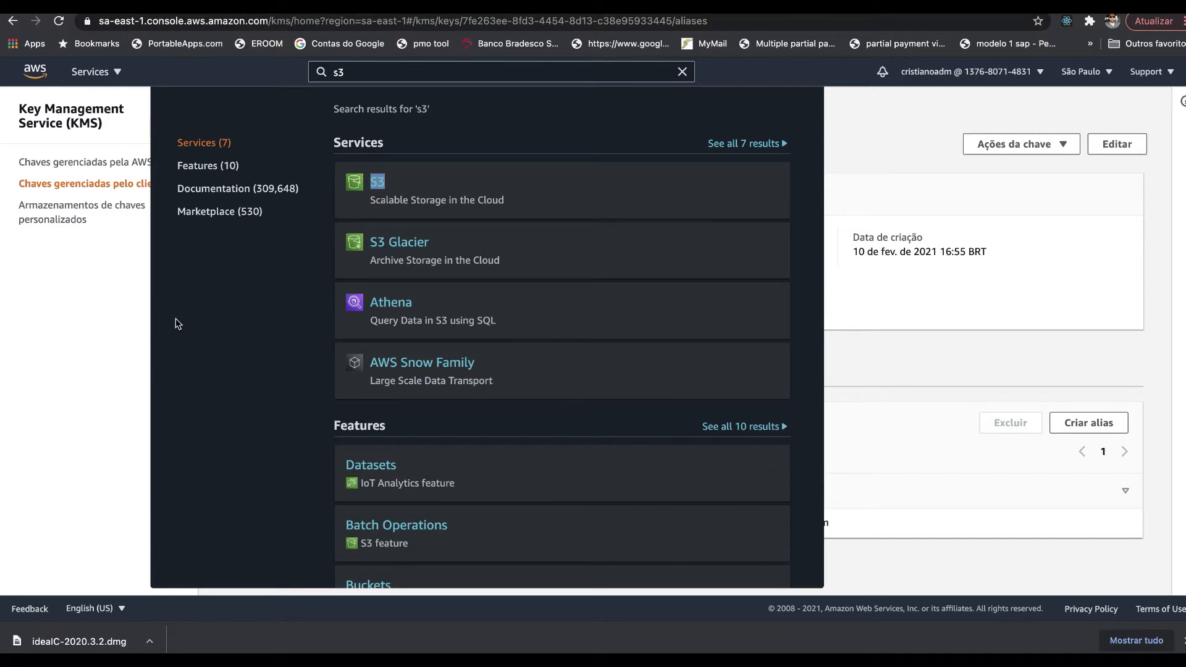
{"action": "left_click", "coordinate": [122, 321]}
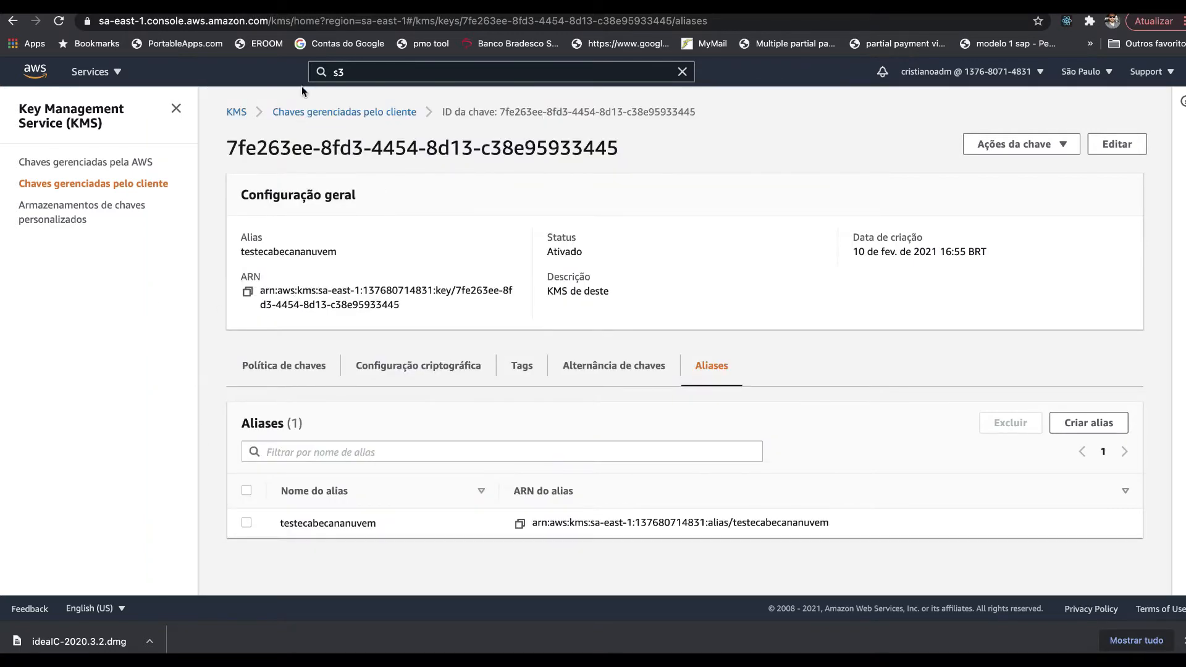
{"action": "left_click", "coordinate": [300, 13]}
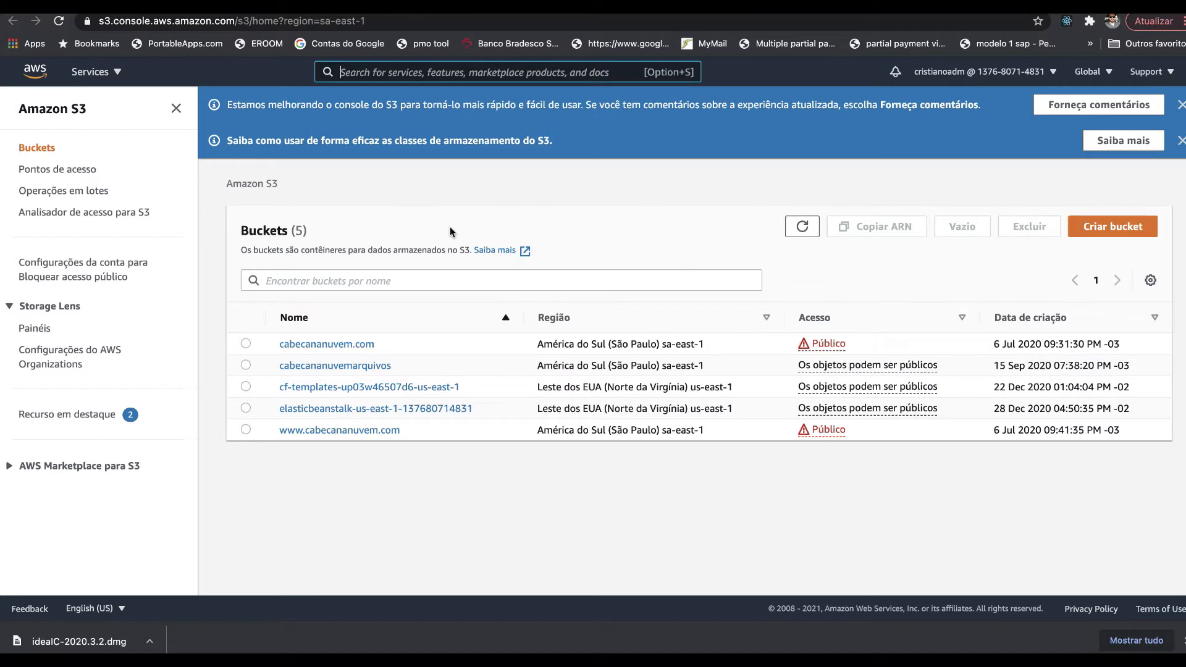
- Start a new S3 bucket named 'teste' and attempt to create it
{"action": "left_click", "coordinate": [1101, 224]}
{"action": "left_click", "coordinate": [229, 315]}
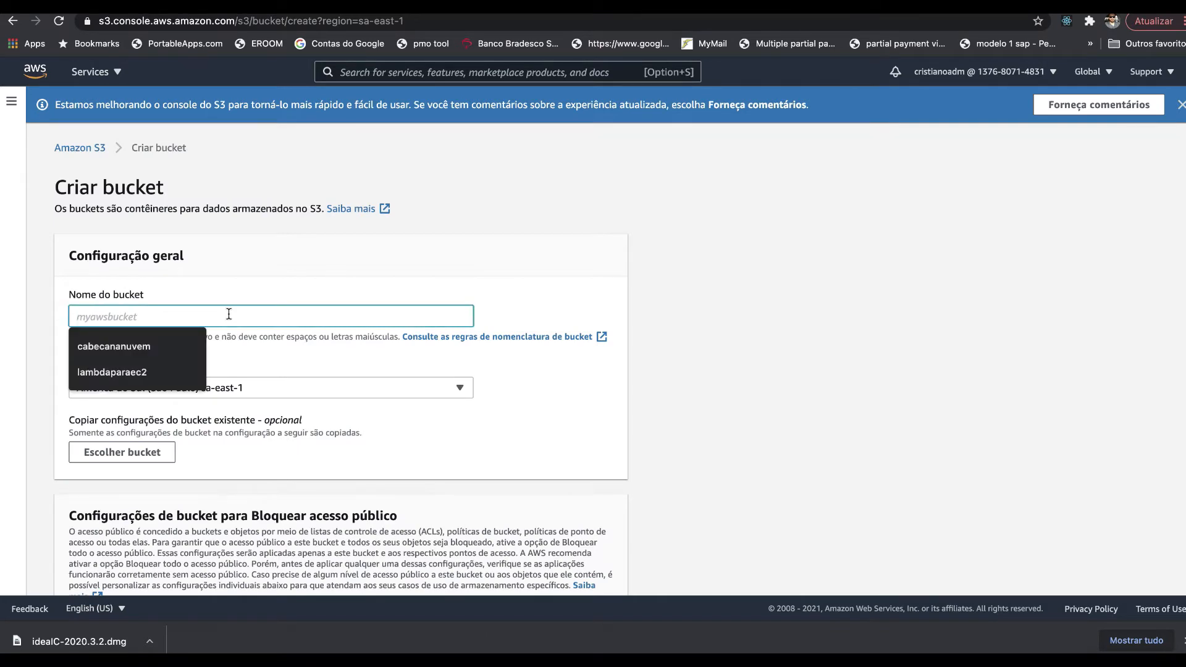
{"action": "type", "text": "te"}
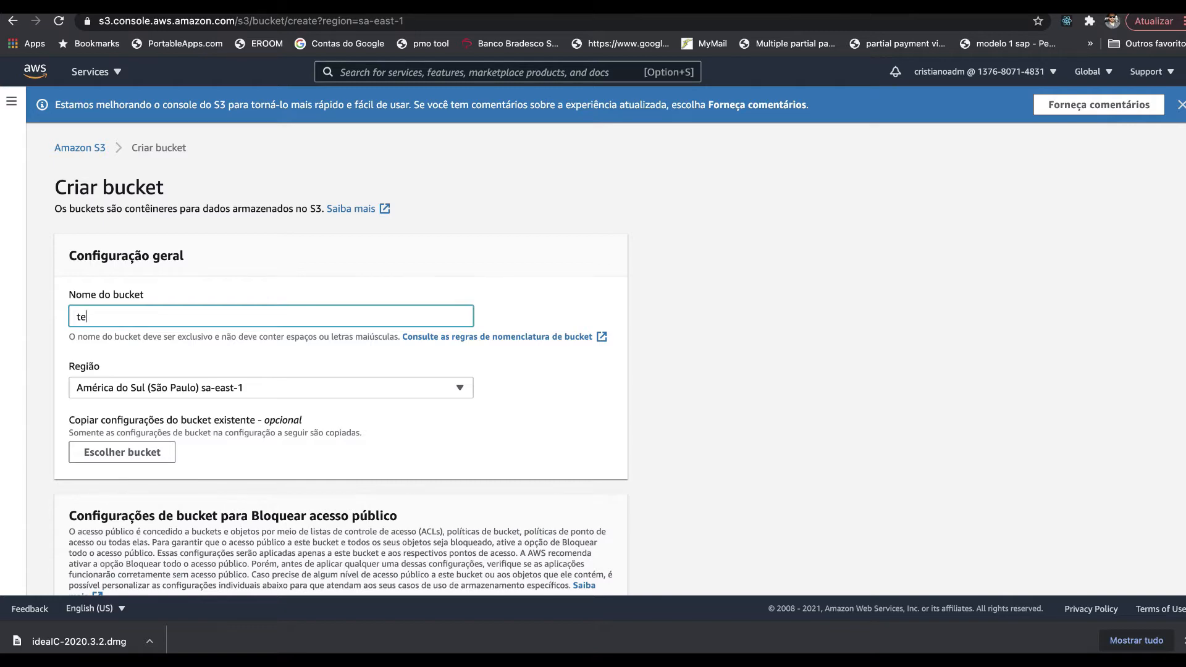
{"action": "type", "text": "ste"}
{"action": "scroll", "coordinate": [228, 313], "scroll_direction": "down", "scroll_amount": 15}
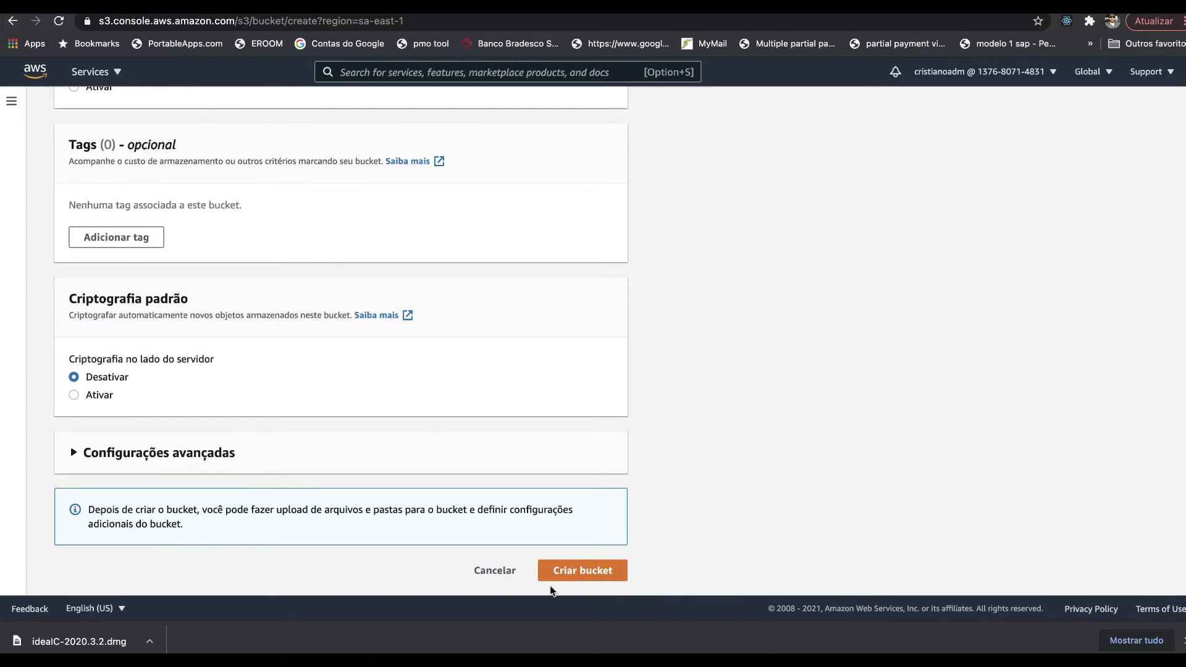
{"action": "left_click", "coordinate": [567, 570]}
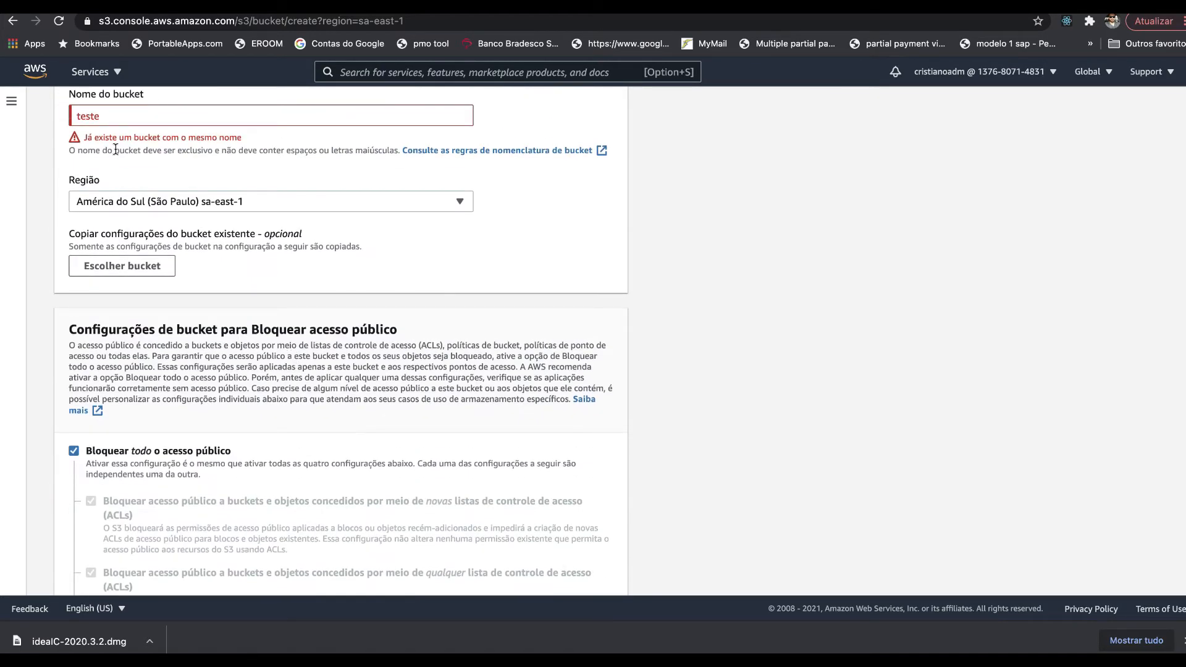
- Rename the bucket to the unique 'teste-cris-kms-teste543' after the 'already exists' error
{"action": "scroll", "coordinate": [140, 197], "scroll_direction": "up", "scroll_amount": 2}
{"action": "scroll", "coordinate": [141, 197], "scroll_direction": "up", "scroll_amount": 2}
{"action": "left_click", "coordinate": [105, 322]}
{"action": "type", "text": "-cr"}
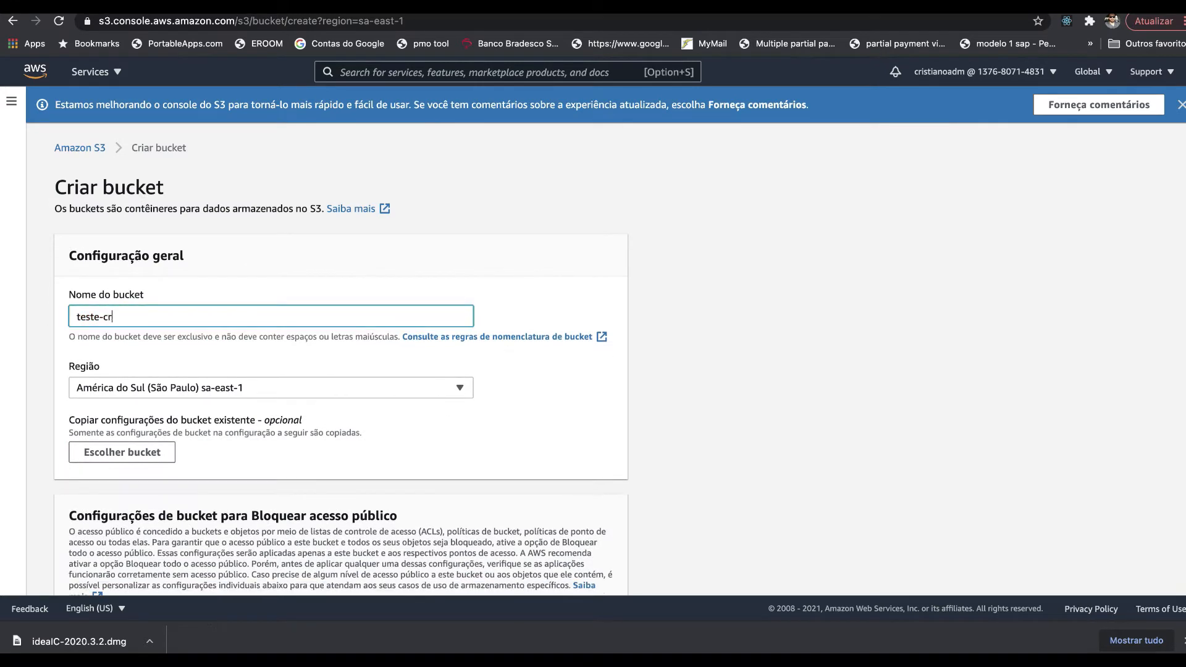
{"action": "type", "text": "is-kms-"}
{"action": "type", "text": "teste543"}
{"action": "scroll", "coordinate": [128, 358], "scroll_direction": "down", "scroll_amount": 3}
{"action": "left_click", "coordinate": [145, 291]}
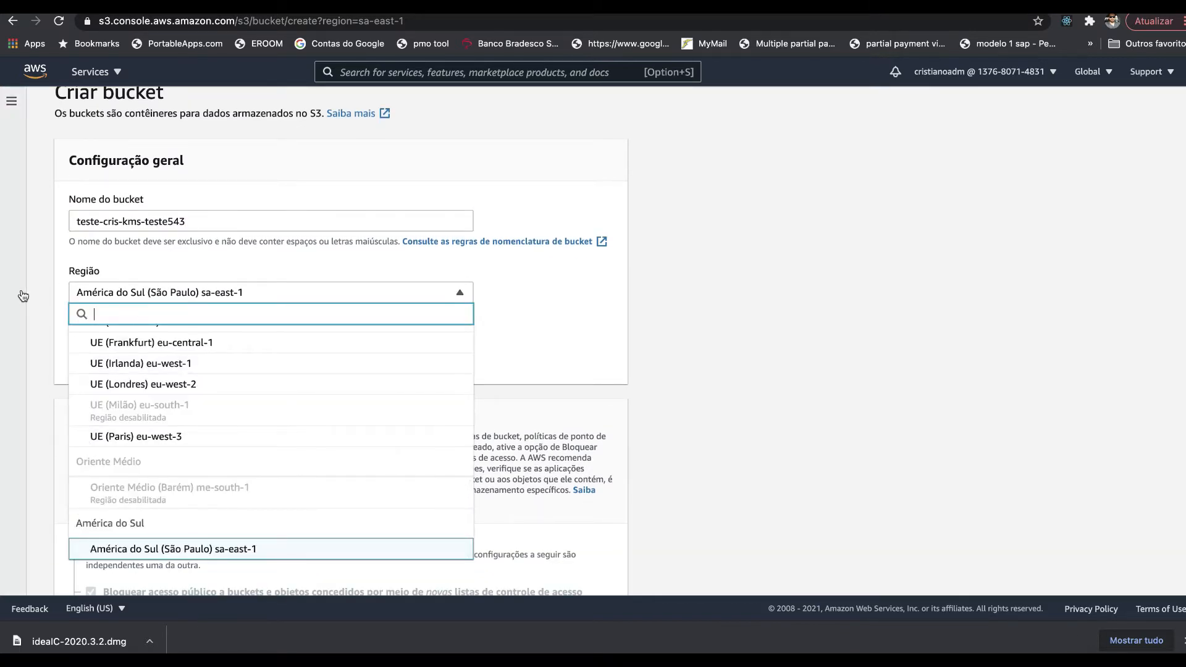
{"action": "left_click", "coordinate": [586, 327]}
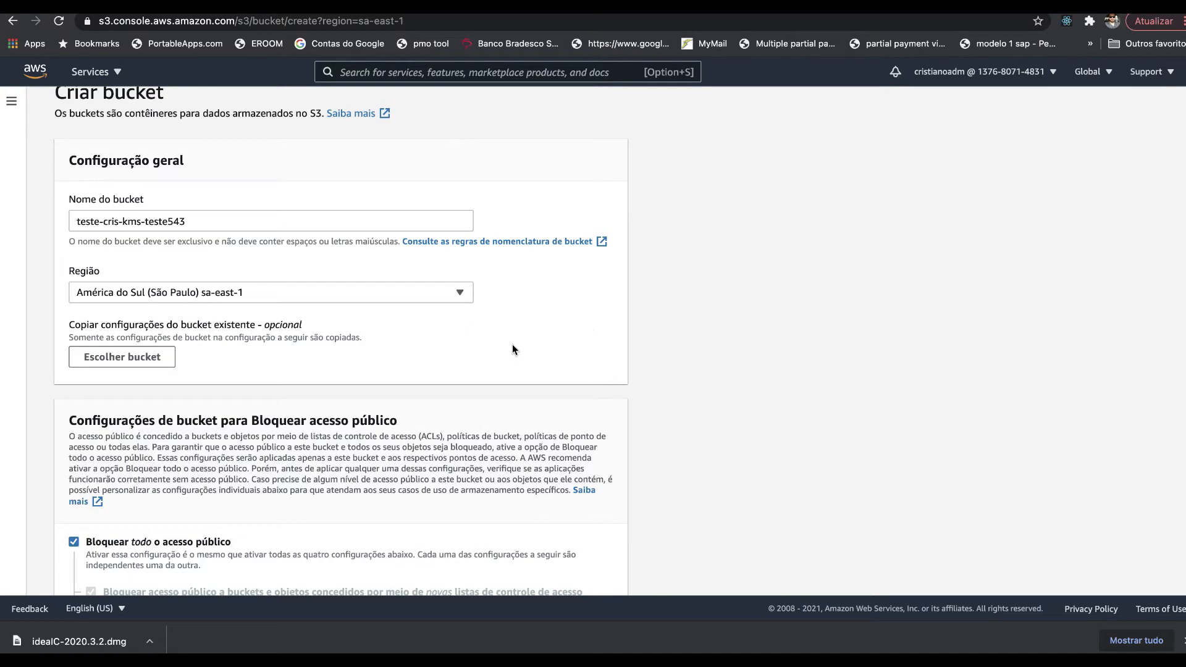
{"action": "scroll", "coordinate": [399, 403], "scroll_direction": "down", "scroll_amount": 4}
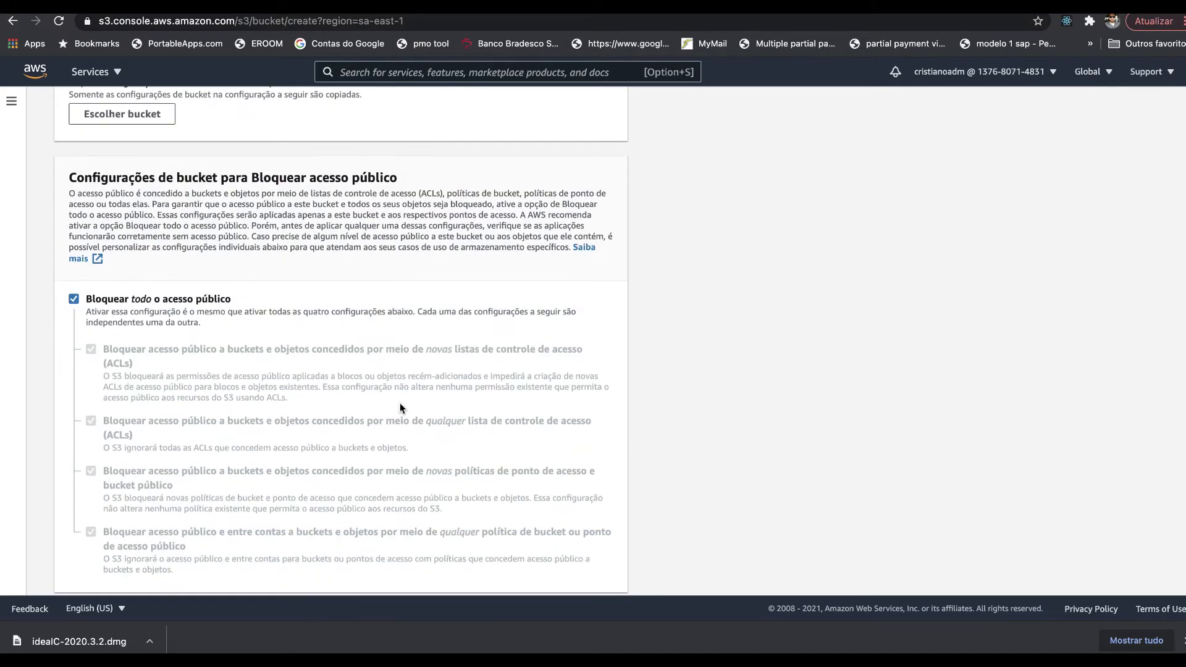
{"action": "scroll", "coordinate": [301, 262], "scroll_direction": "down", "scroll_amount": 2}
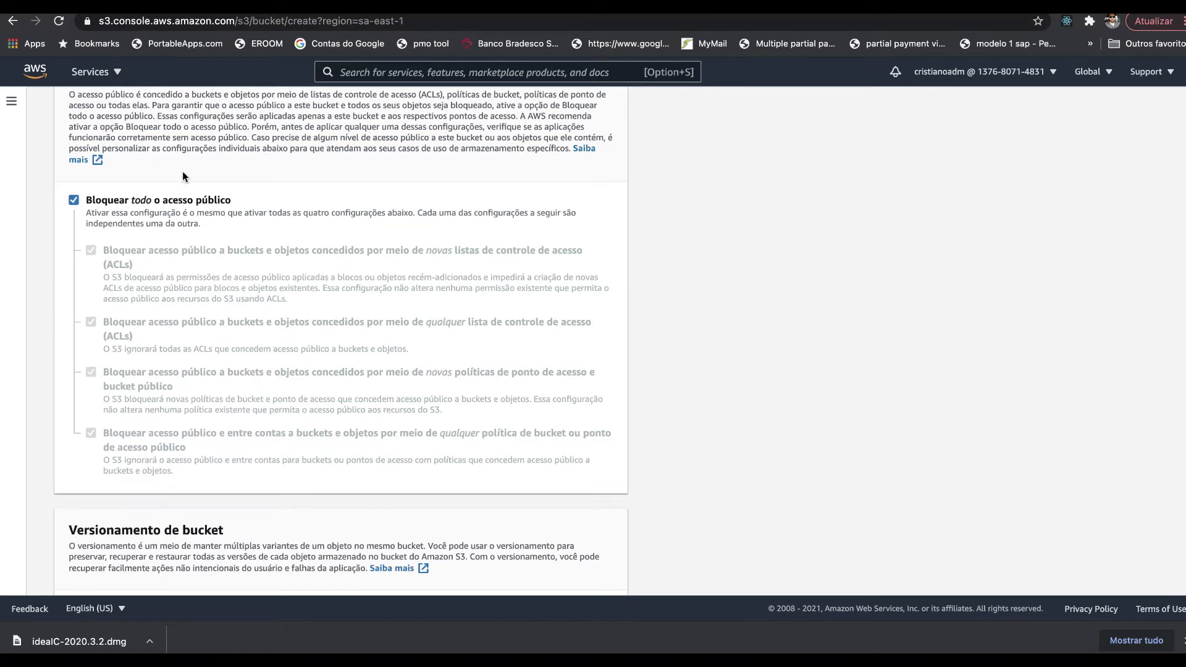
{"action": "scroll", "coordinate": [182, 174], "scroll_direction": "down", "scroll_amount": 3}
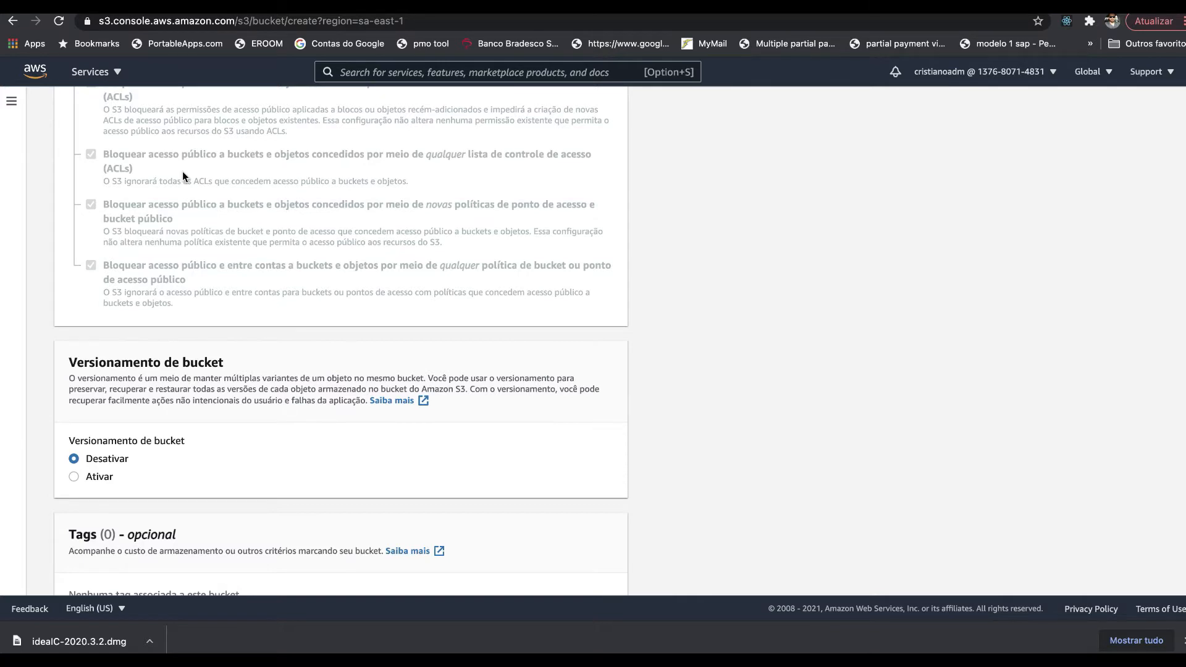
{"action": "scroll", "coordinate": [183, 177], "scroll_direction": "down", "scroll_amount": 2}
{"action": "scroll", "coordinate": [183, 173], "scroll_direction": "down", "scroll_amount": 2}
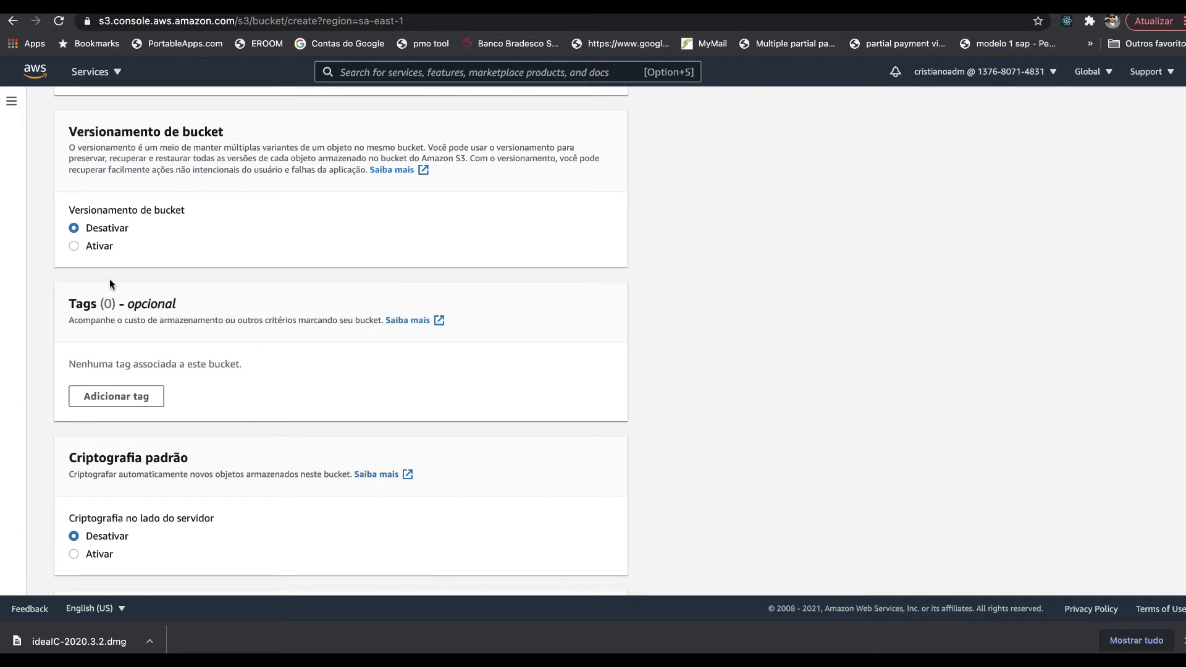
{"action": "scroll", "coordinate": [74, 294], "scroll_direction": "down", "scroll_amount": 2}
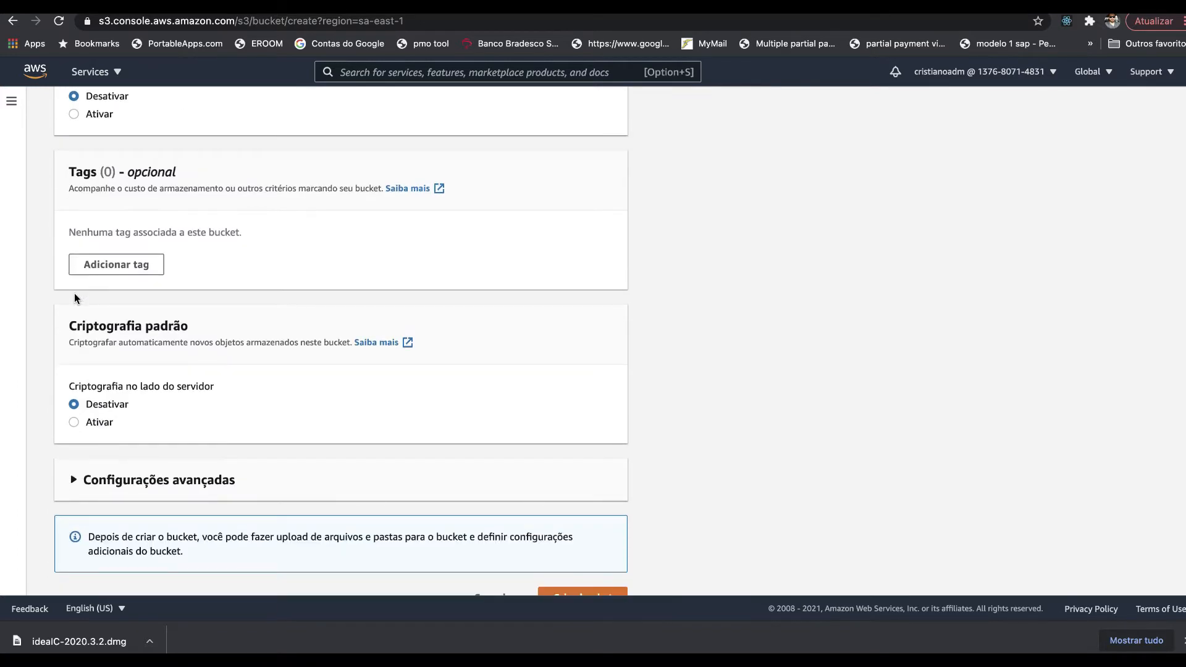
{"action": "scroll", "coordinate": [74, 293], "scroll_direction": "down", "scroll_amount": 1}
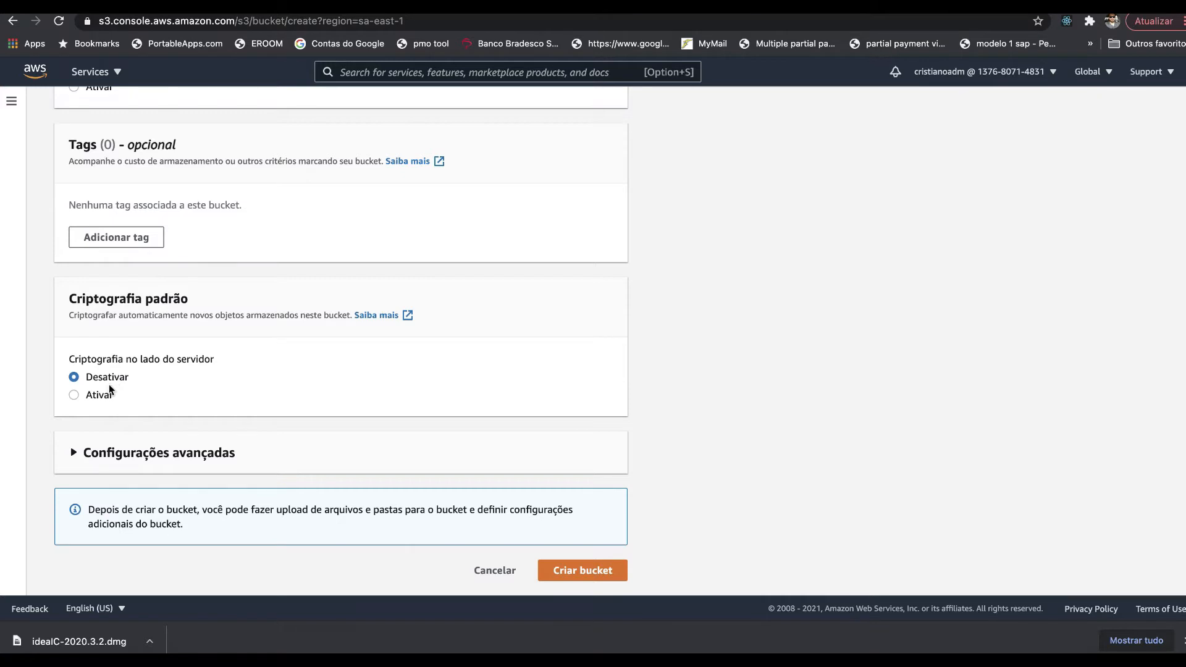
- Enable default encryption with SSE-KMS and list your own KMS master keys to choose from
{"action": "left_click", "coordinate": [97, 399]}
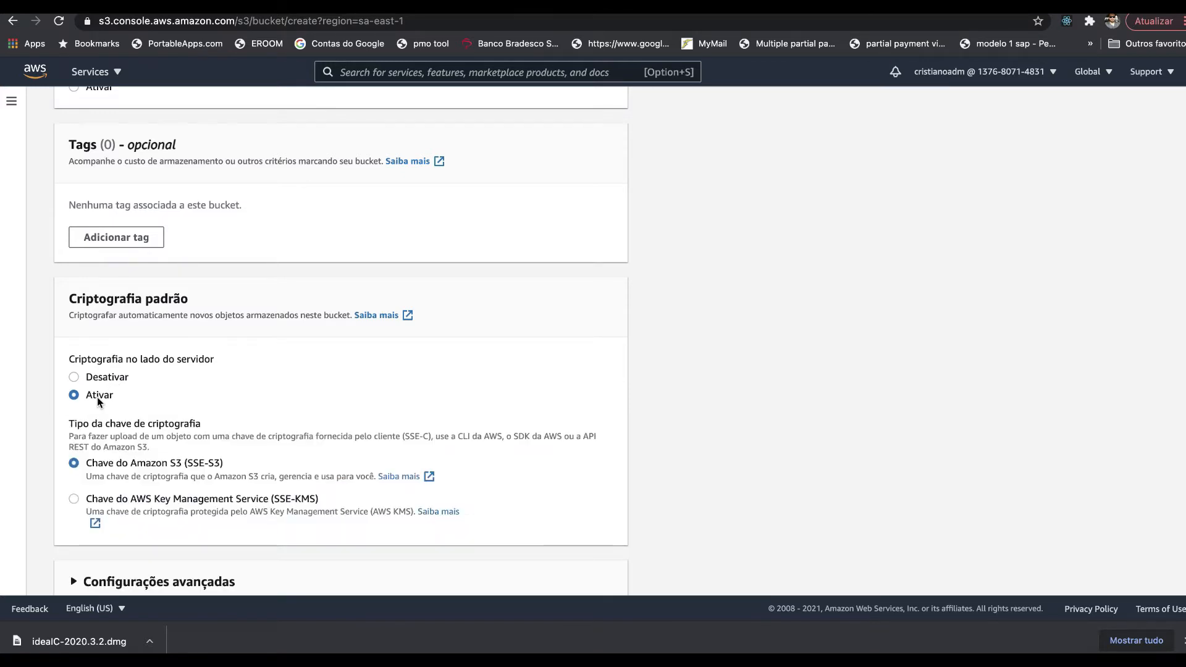
{"action": "scroll", "coordinate": [97, 399], "scroll_direction": "down", "scroll_amount": 3}
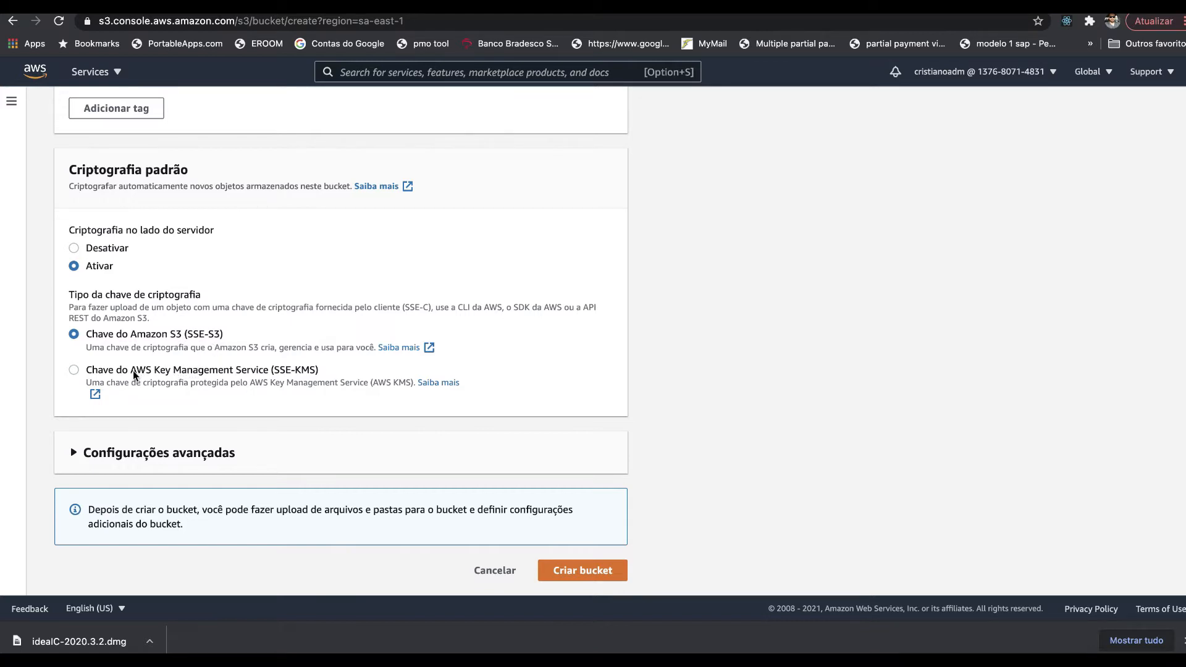
{"action": "left_click", "coordinate": [229, 371]}
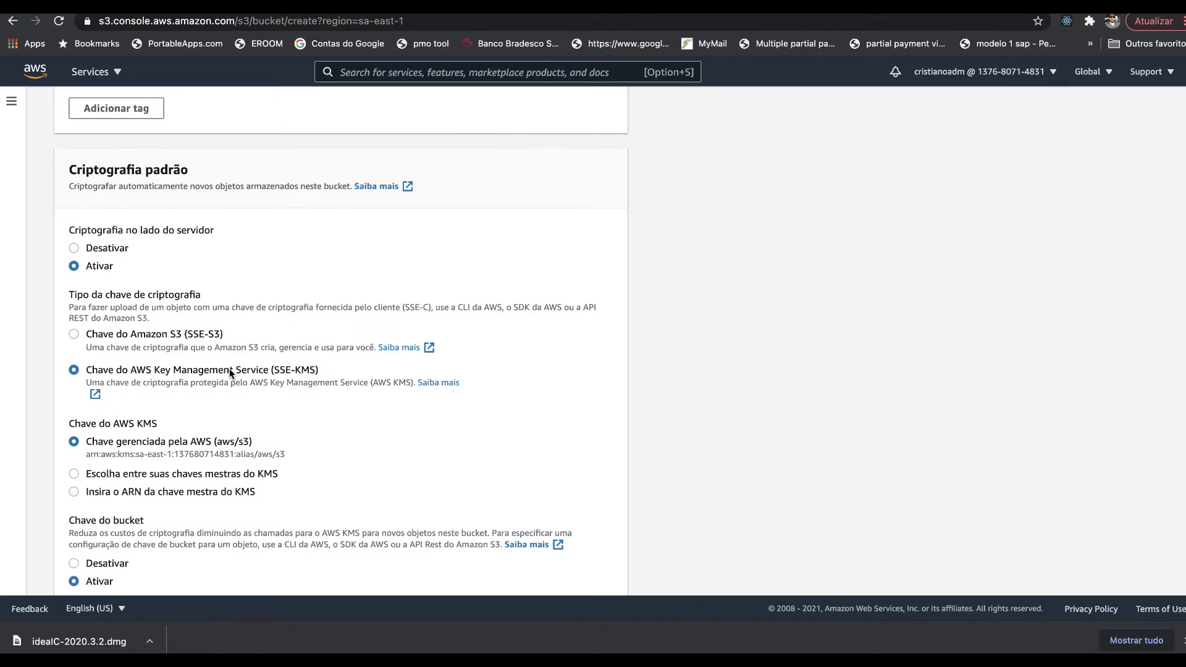
{"action": "scroll", "coordinate": [230, 371], "scroll_direction": "down", "scroll_amount": 4}
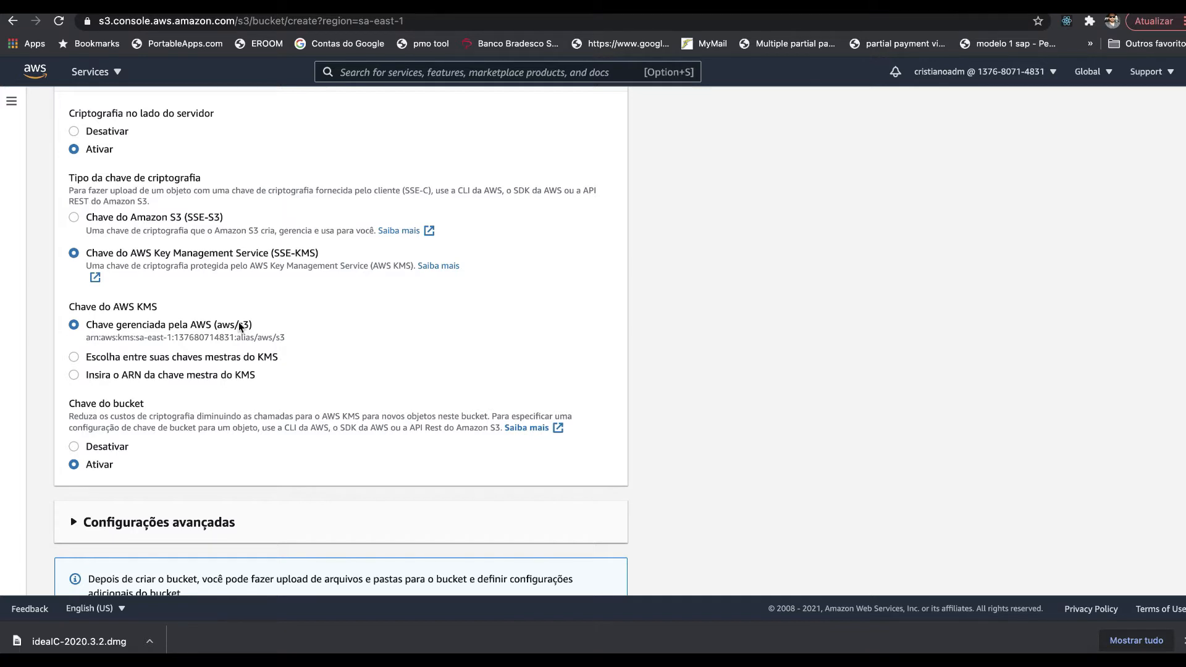
{"action": "left_click", "coordinate": [208, 359]}
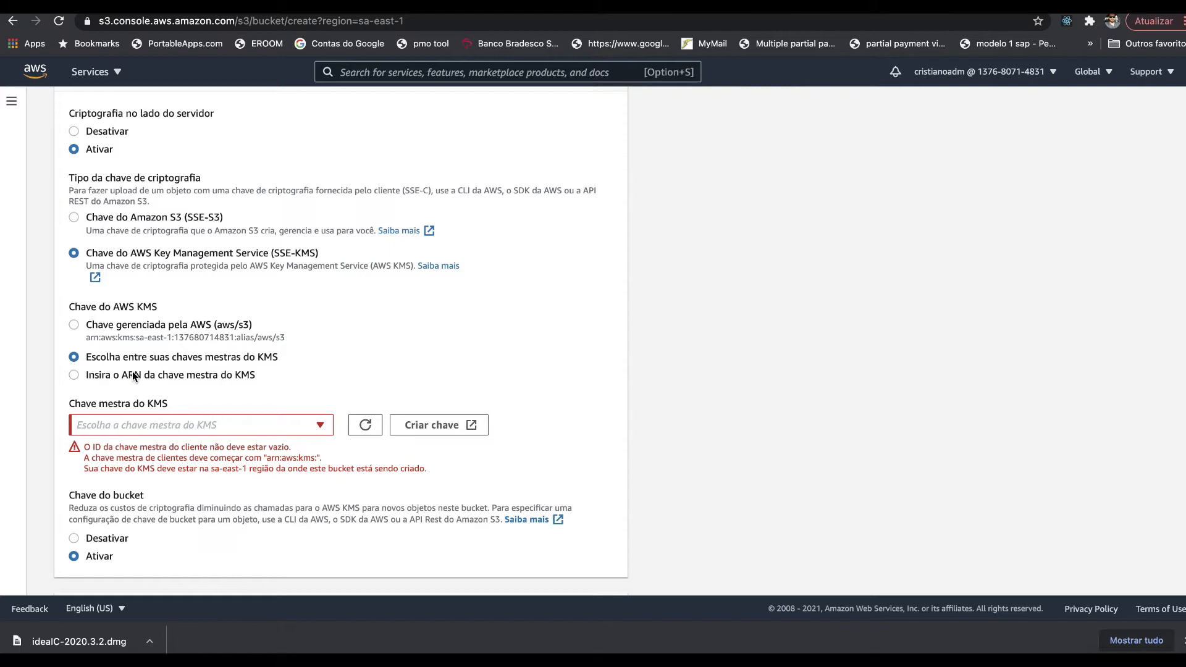
{"action": "left_click", "coordinate": [322, 427]}
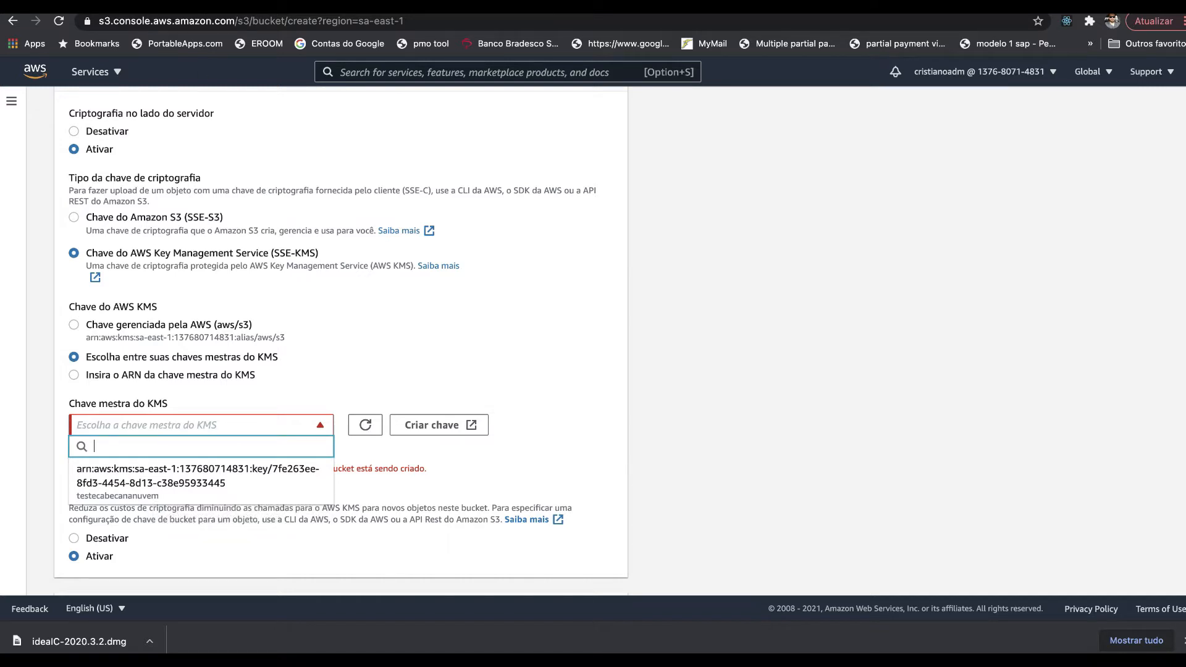
- Select the testecabecananuvem key for encryption and create the bucket teste-cris-kms-teste543
{"action": "key", "text": "ctrl+Tab"}
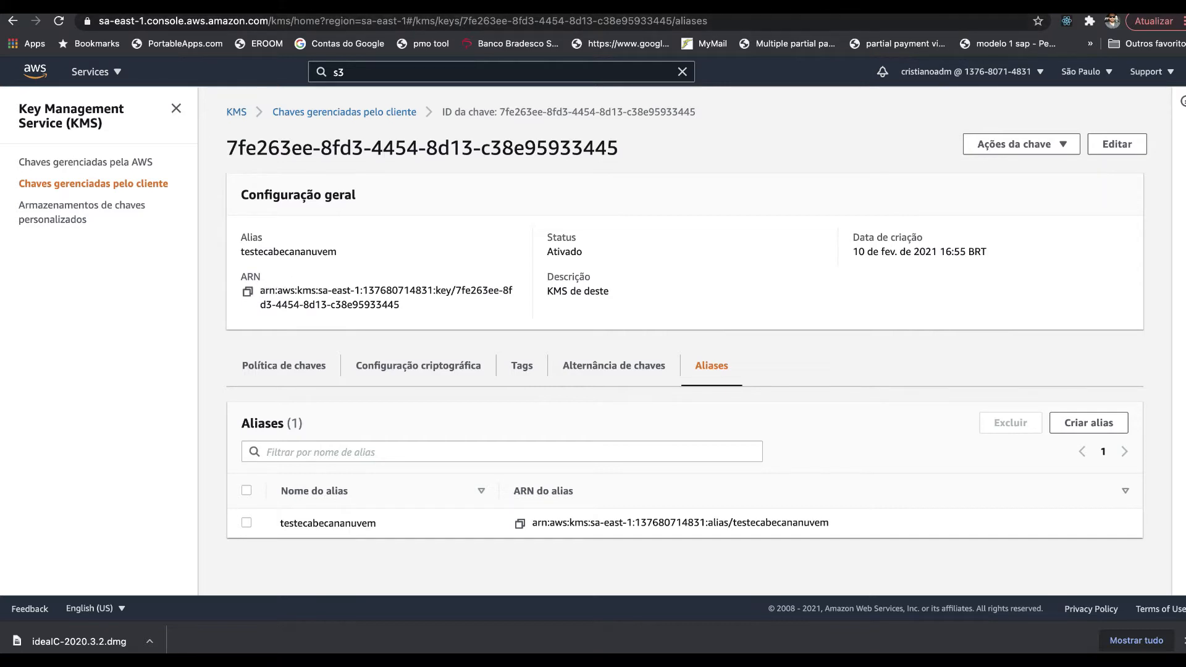
{"action": "key", "text": "ctrl+shift+Tab"}
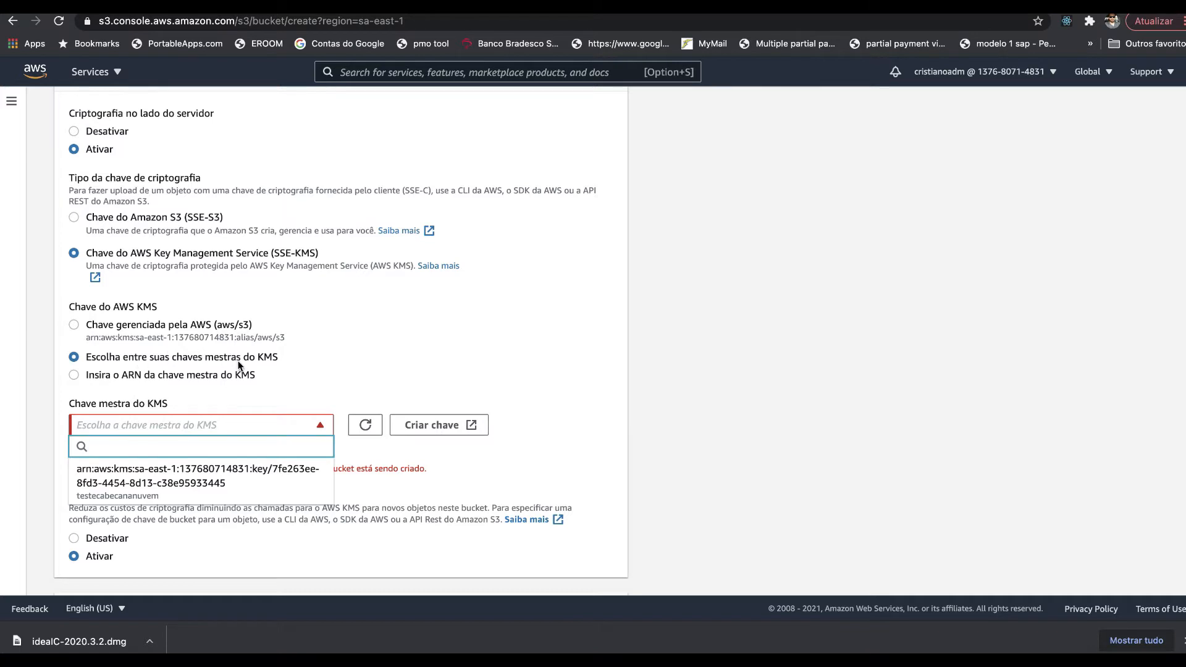
{"action": "left_click", "coordinate": [188, 486]}
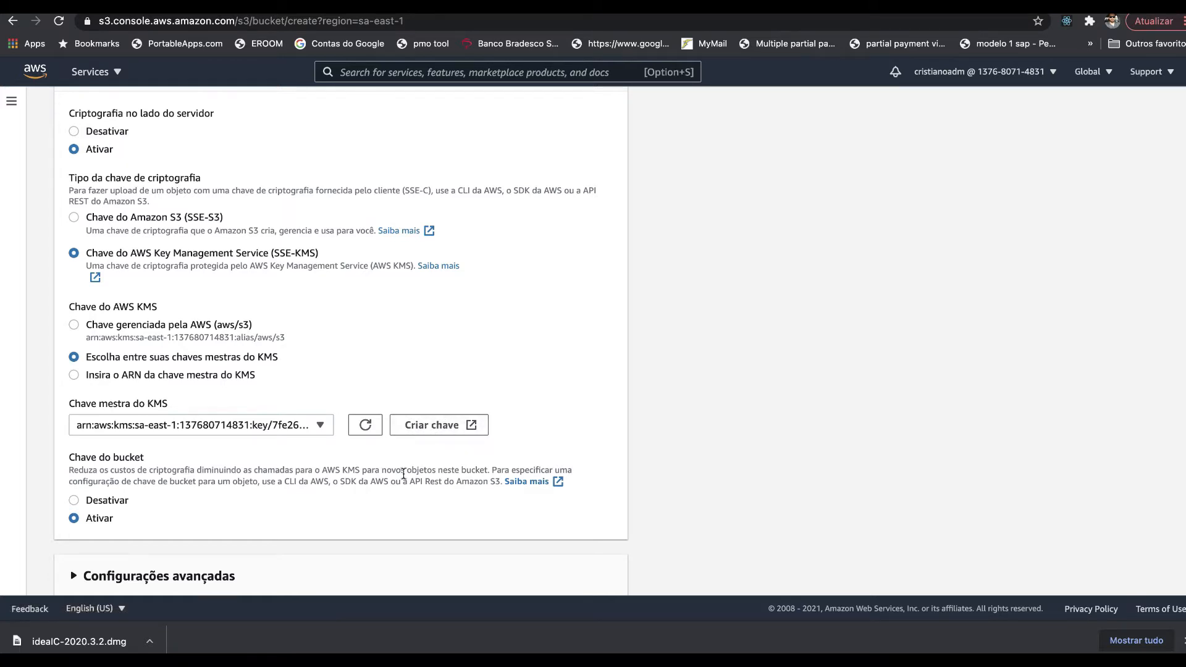
{"action": "scroll", "coordinate": [404, 476], "scroll_direction": "down", "scroll_amount": 3}
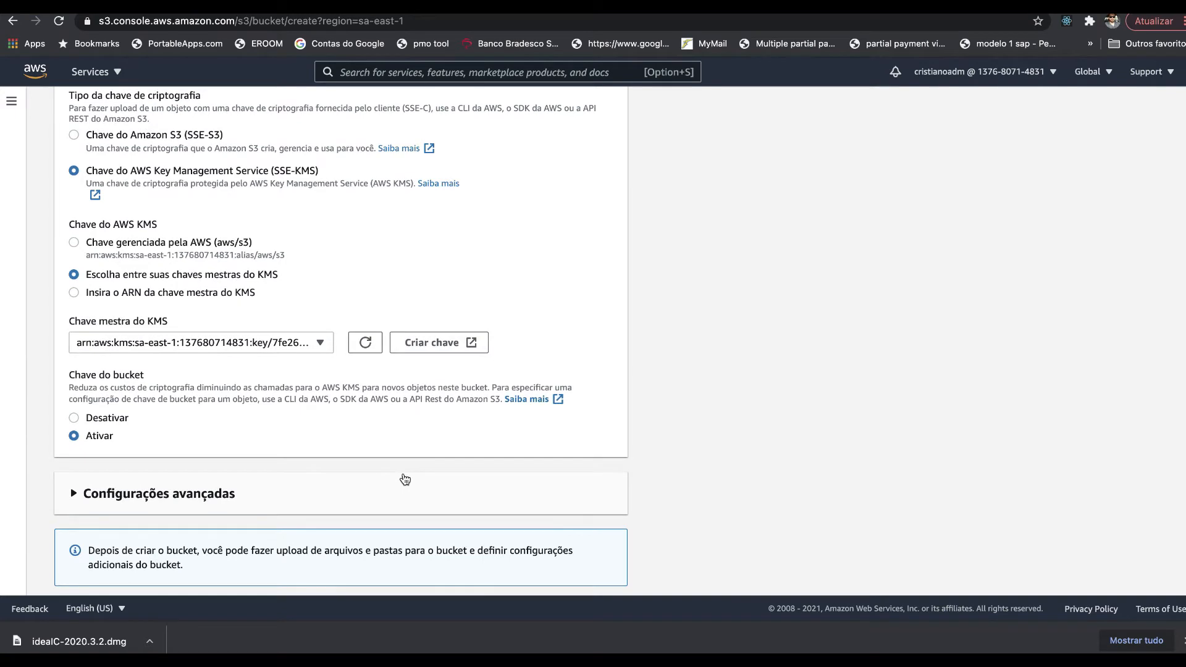
{"action": "scroll", "coordinate": [404, 480], "scroll_direction": "down", "scroll_amount": 1}
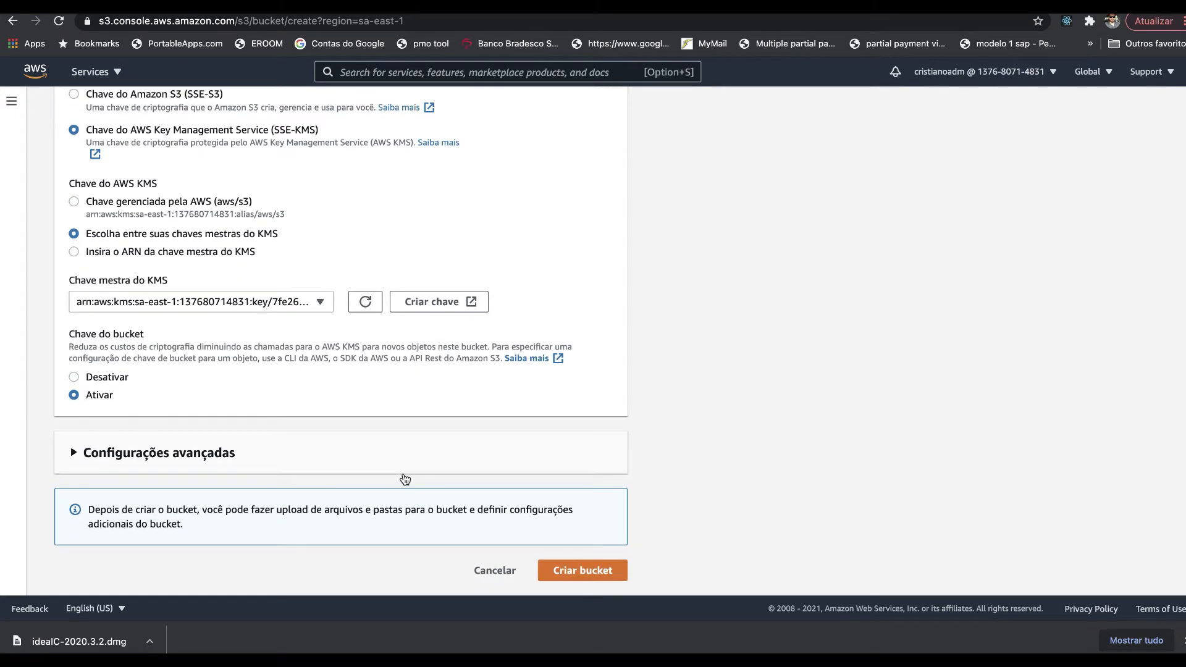
{"action": "left_click", "coordinate": [568, 575]}
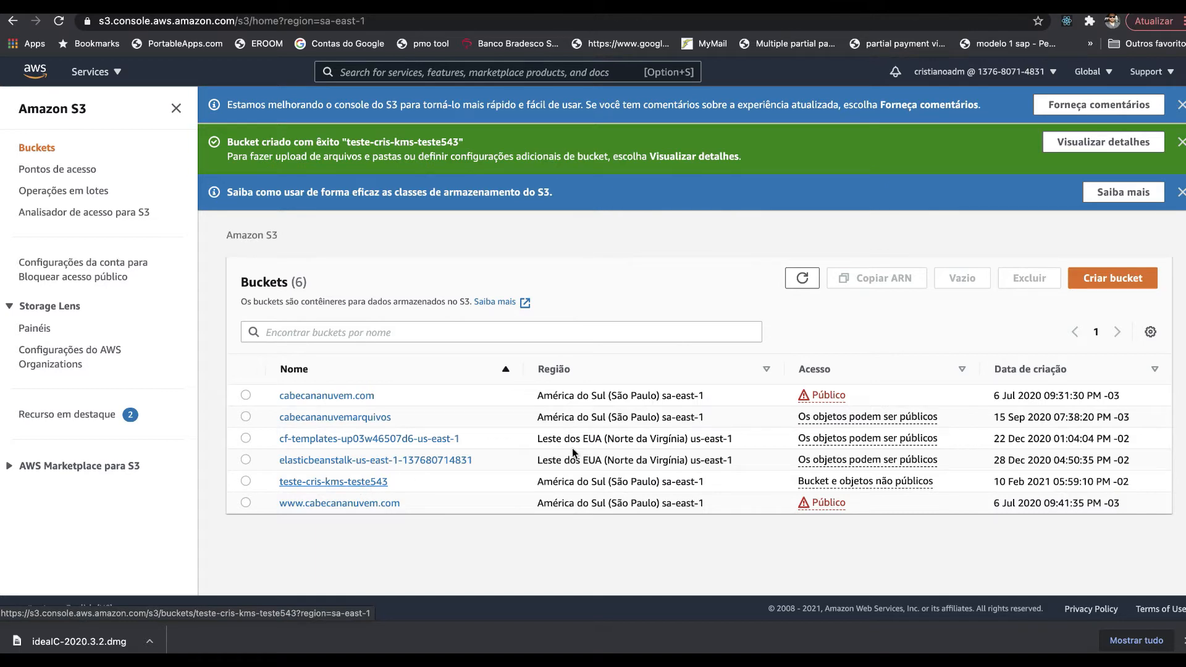
- Open bucket teste-cris-kms-teste543 and add soapui-settings.xml from the home folder for upload
{"action": "left_click", "coordinate": [373, 481]}
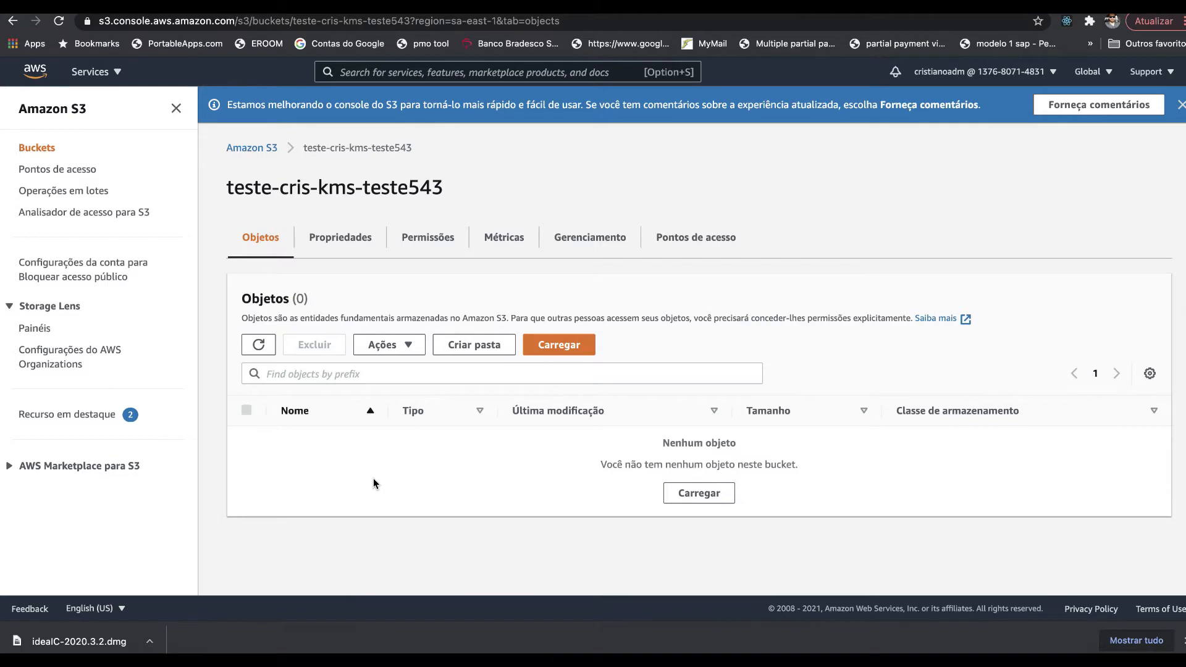
{"action": "left_click", "coordinate": [588, 356]}
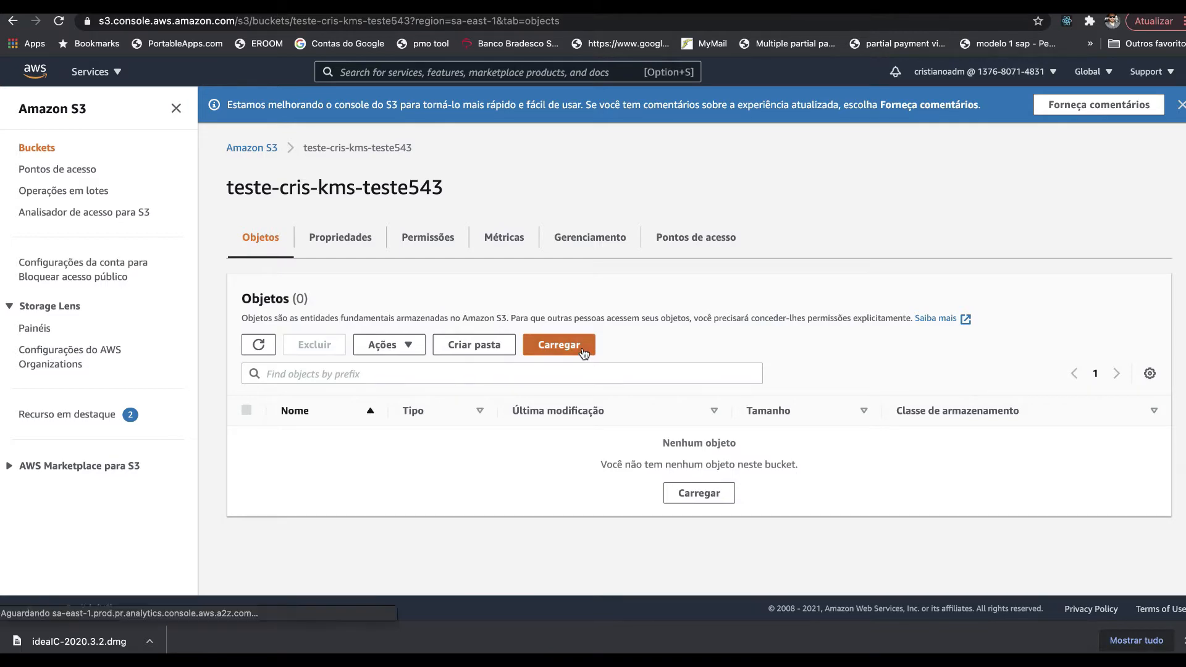
{"action": "left_click", "coordinate": [468, 325]}
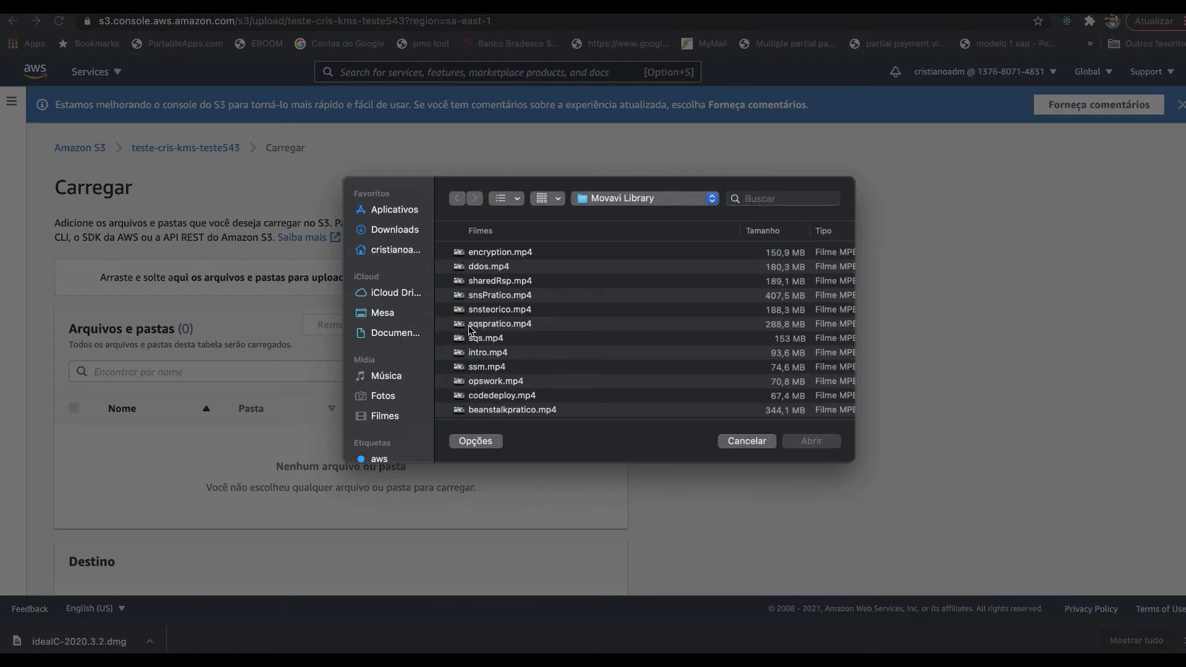
{"action": "left_click", "coordinate": [399, 252]}
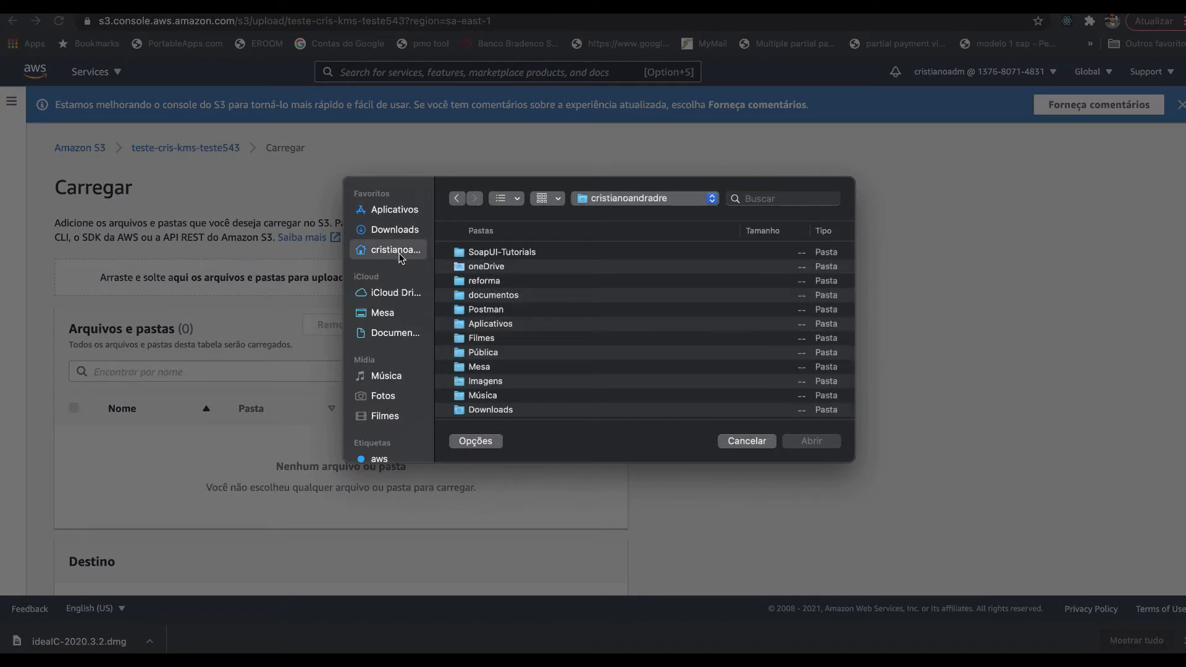
{"action": "scroll", "coordinate": [476, 347], "scroll_direction": "down", "scroll_amount": 10}
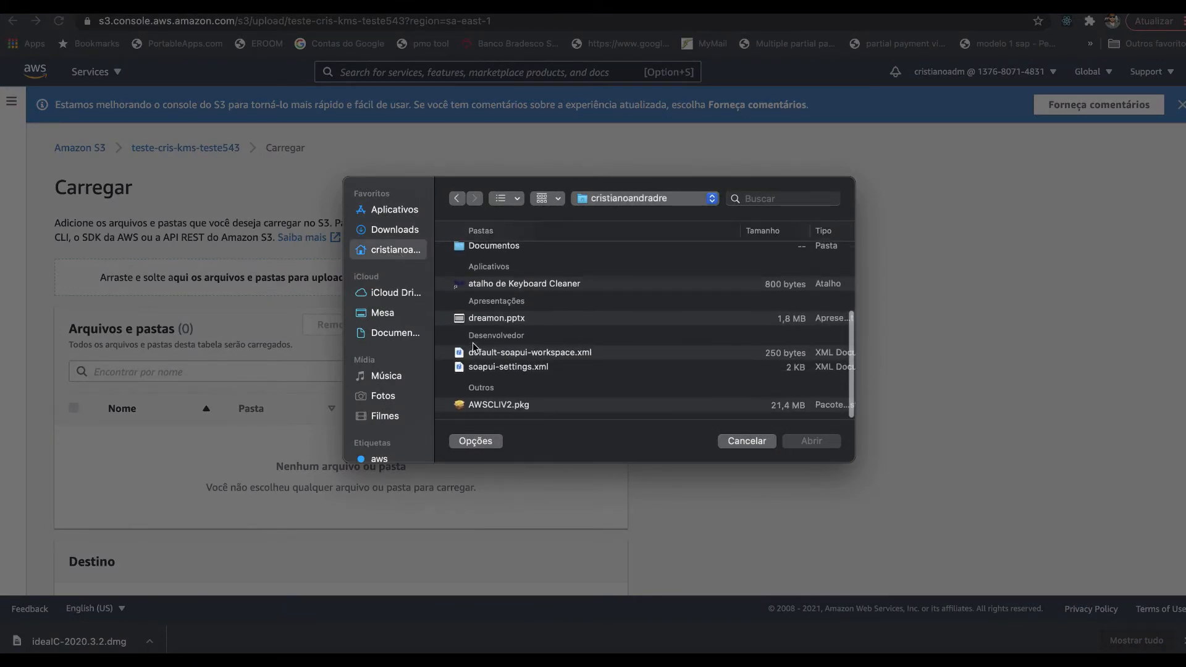
{"action": "left_click", "coordinate": [486, 370]}
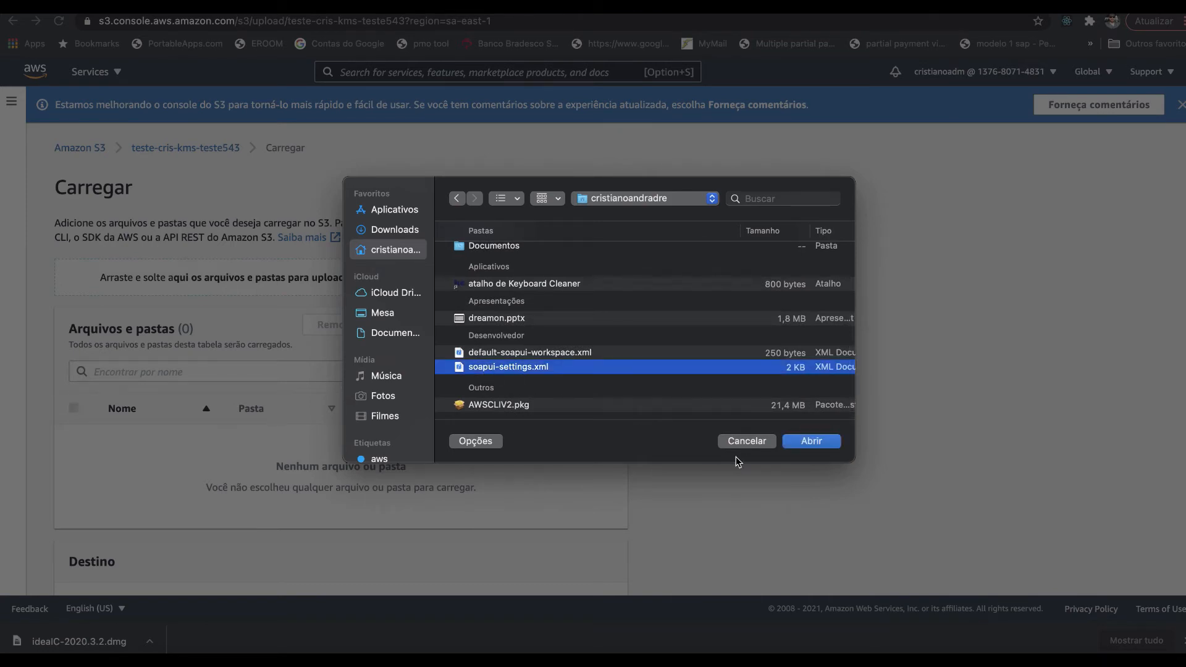
{"action": "left_click", "coordinate": [816, 442]}
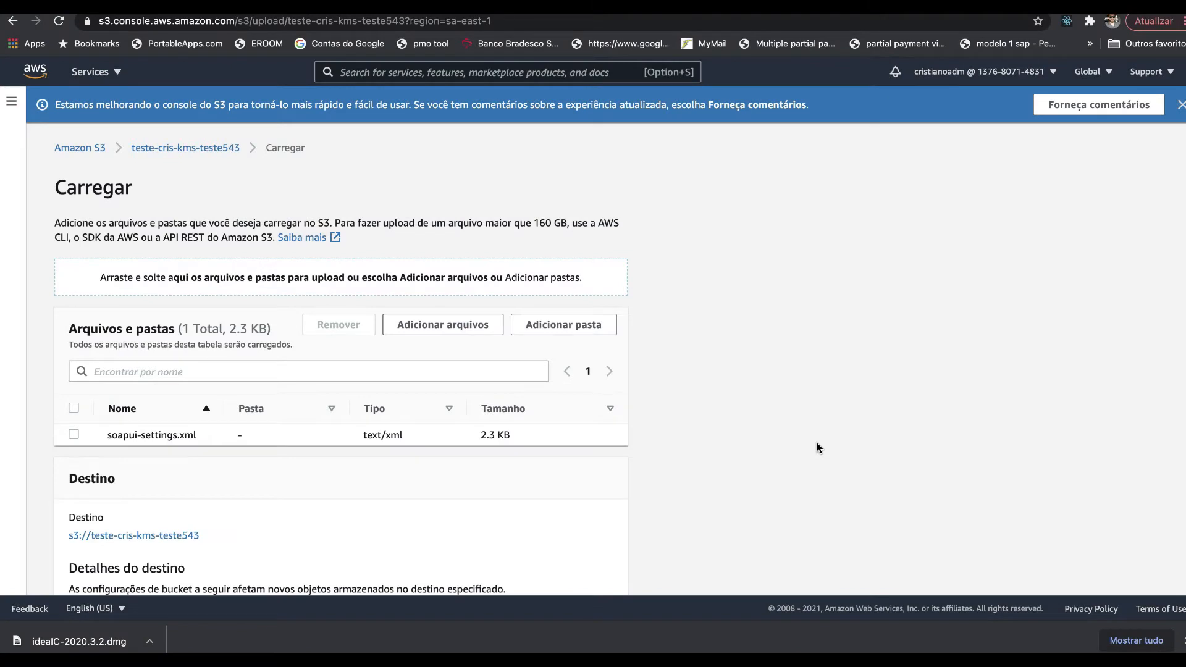
- Review the destination details, highlighting that default encryption (Criptografia padrão) is enabled
{"action": "scroll", "coordinate": [817, 443], "scroll_direction": "down", "scroll_amount": 4}
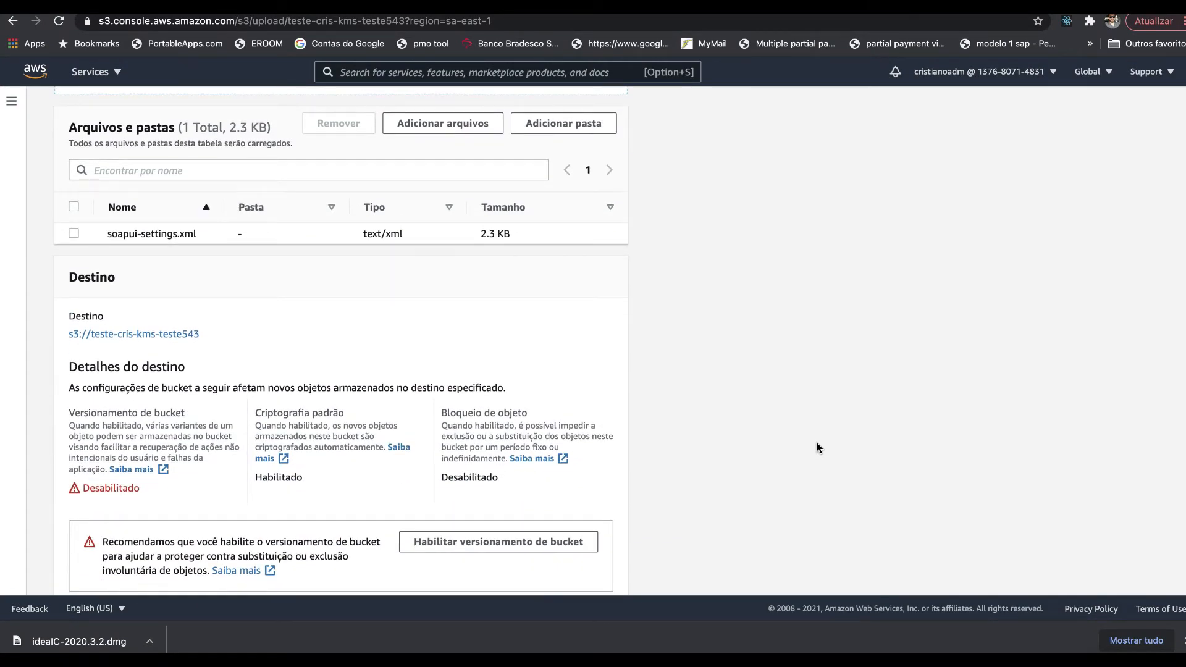
{"action": "scroll", "coordinate": [817, 443], "scroll_direction": "down", "scroll_amount": 3}
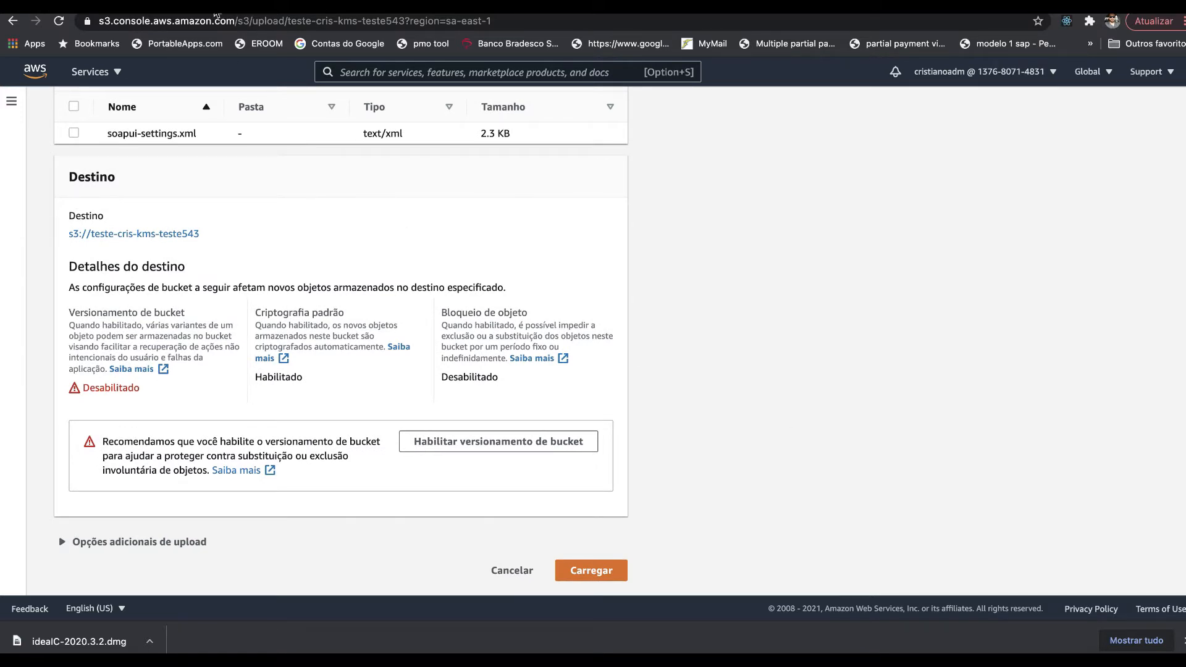
{"action": "left_click", "coordinate": [216, 7]}
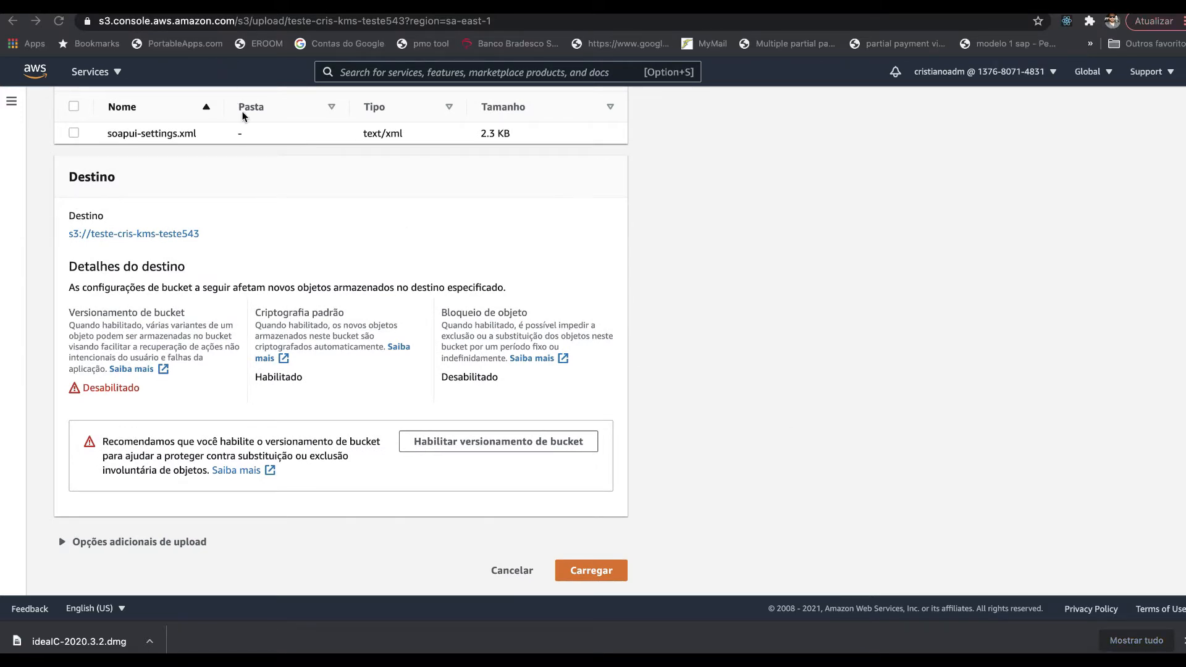
{"action": "left_click", "coordinate": [263, 210]}
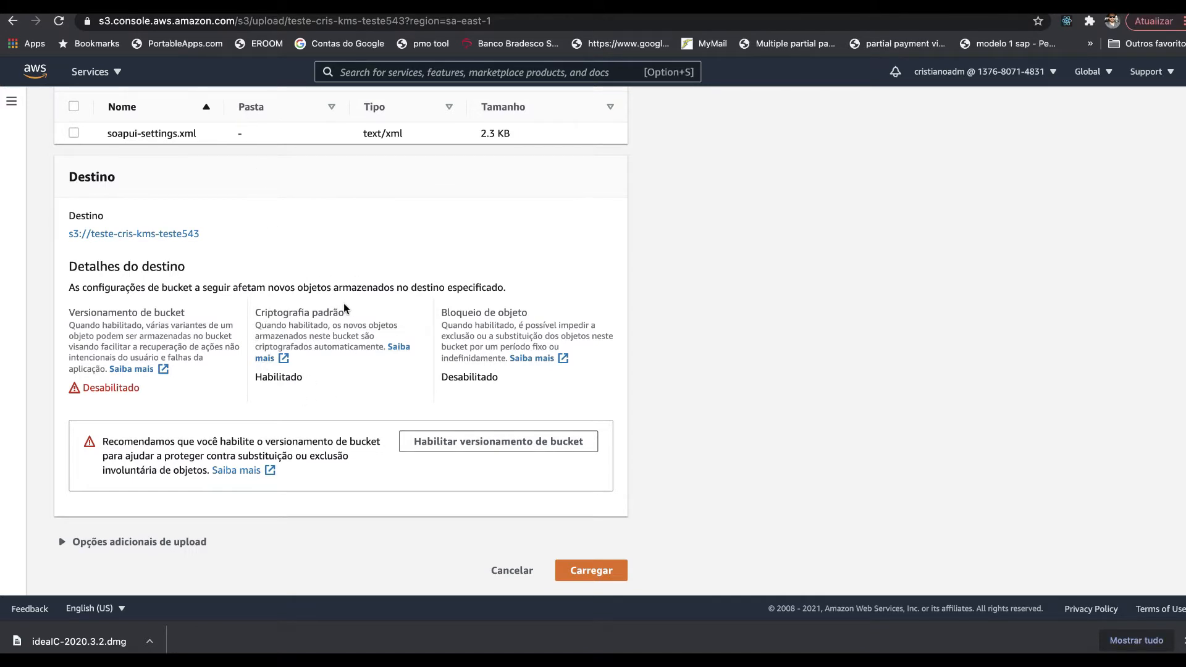
{"action": "left_click_drag", "start_coordinate": [261, 314], "coordinate": [344, 372]}
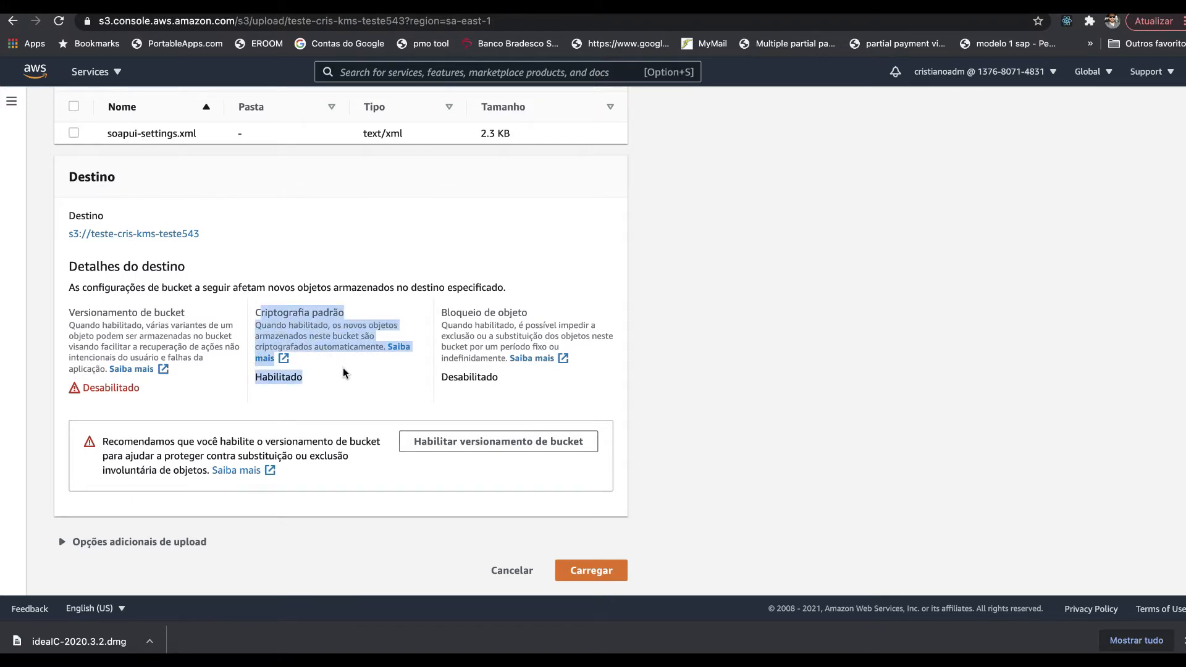
{"action": "double_click", "coordinate": [284, 314]}
{"action": "left_click", "coordinate": [268, 327]}
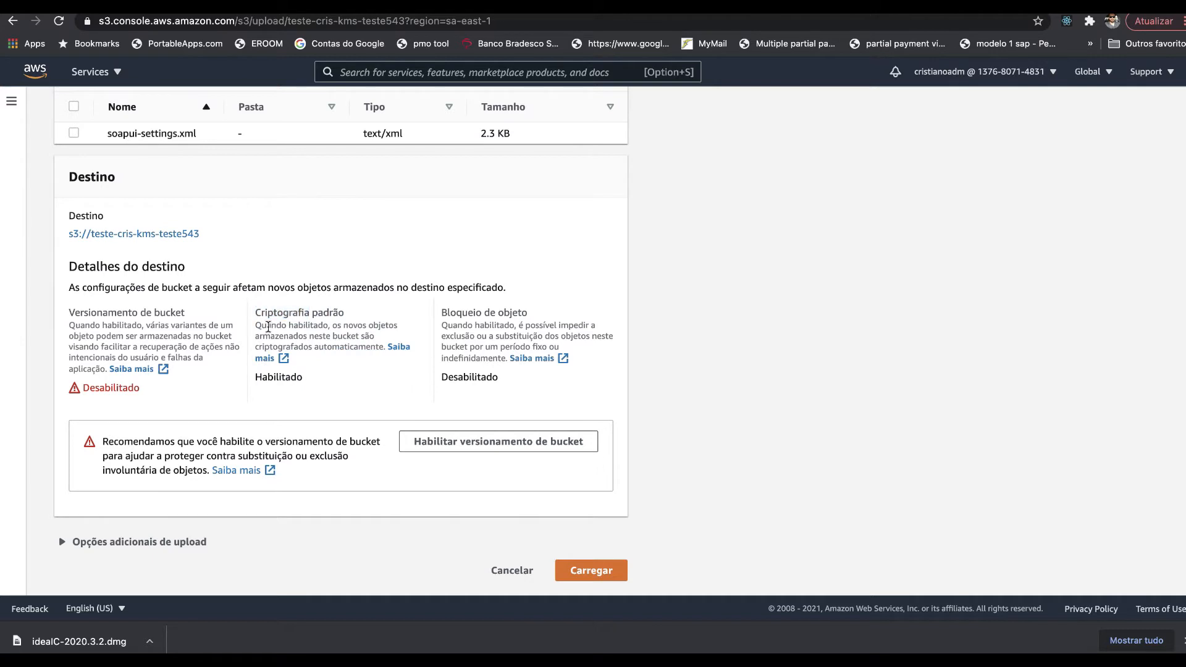
{"action": "left_click_drag", "start_coordinate": [268, 328], "coordinate": [375, 330]}
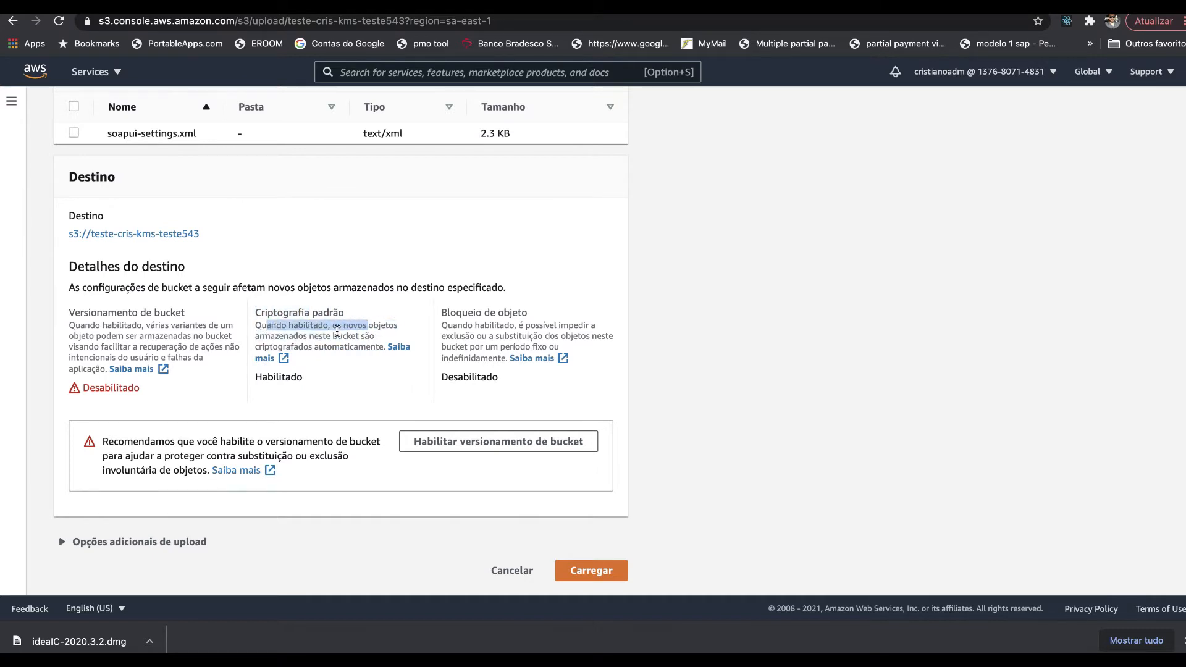
{"action": "left_click_drag", "start_coordinate": [276, 336], "coordinate": [375, 340]}
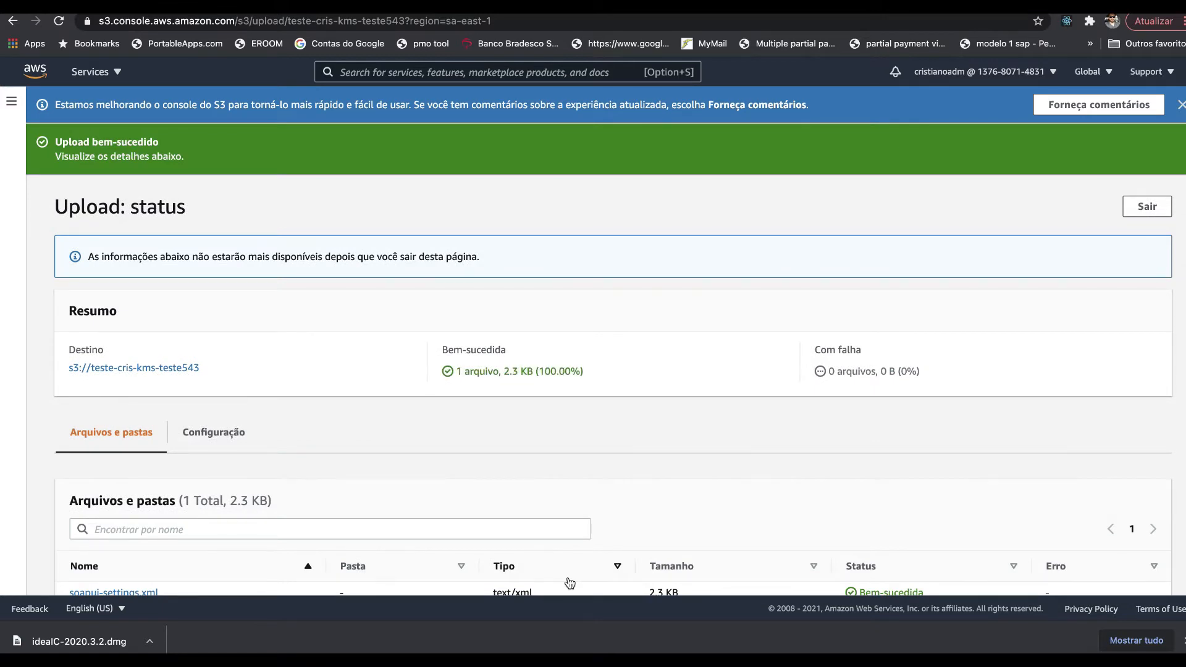
- Check the upload's encryption and ACL configuration, then exit back to the bucket's objects
{"action": "scroll", "coordinate": [534, 491], "scroll_direction": "down", "scroll_amount": 1}
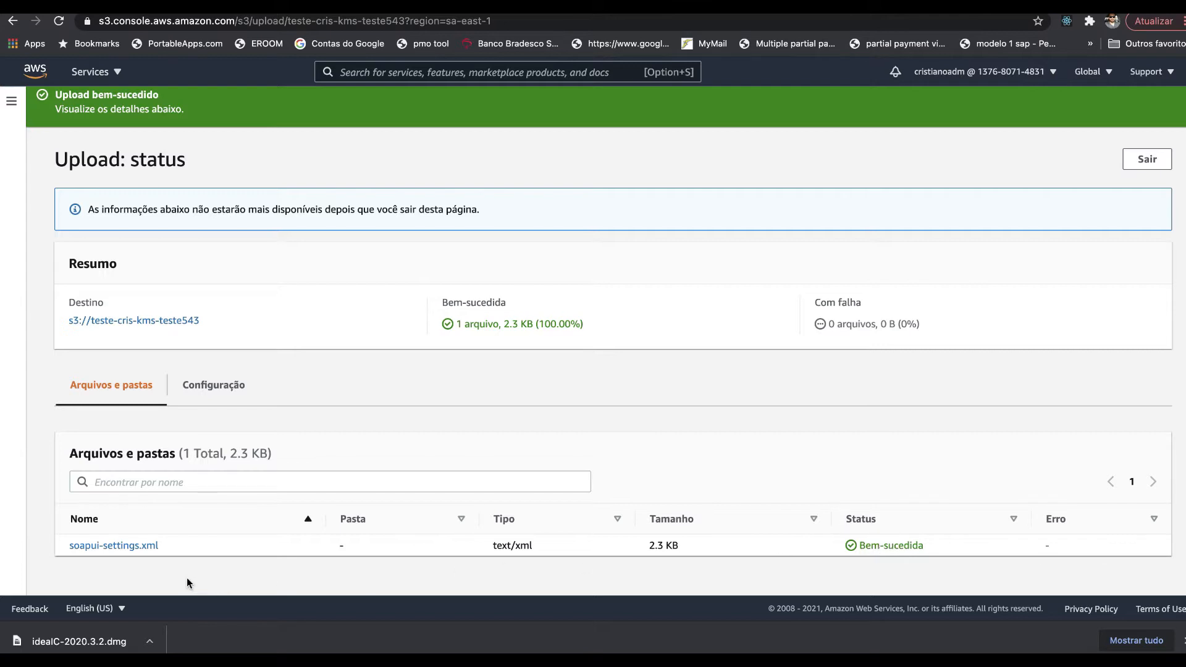
{"action": "left_click", "coordinate": [224, 389]}
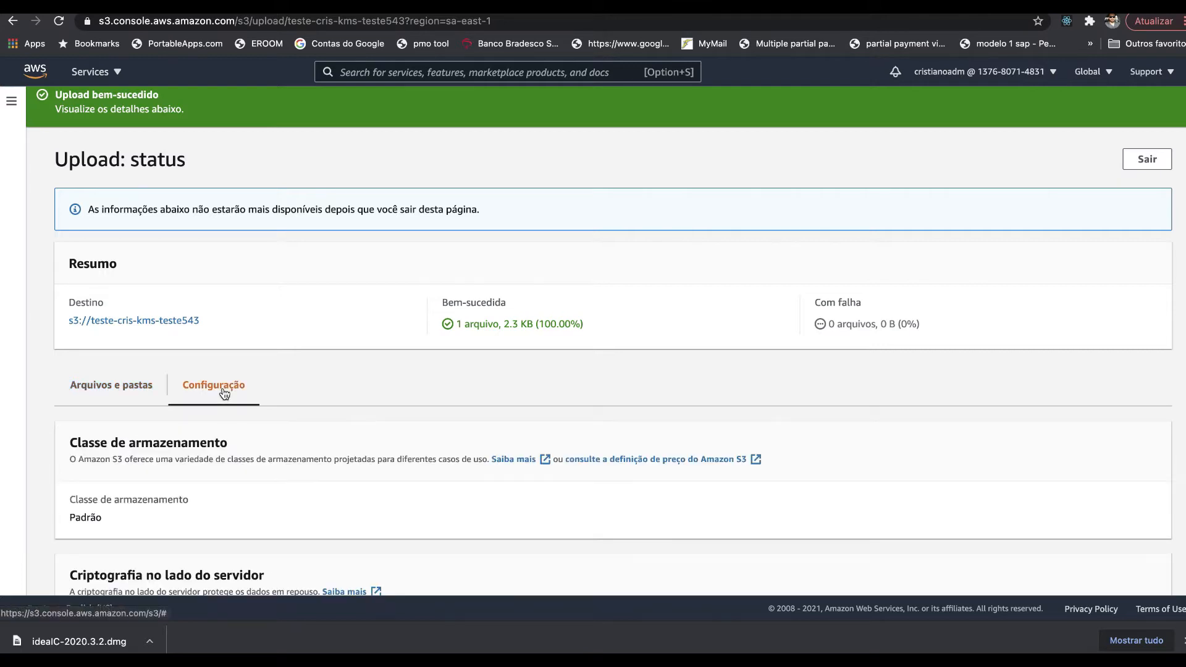
{"action": "scroll", "coordinate": [266, 464], "scroll_direction": "down", "scroll_amount": 5}
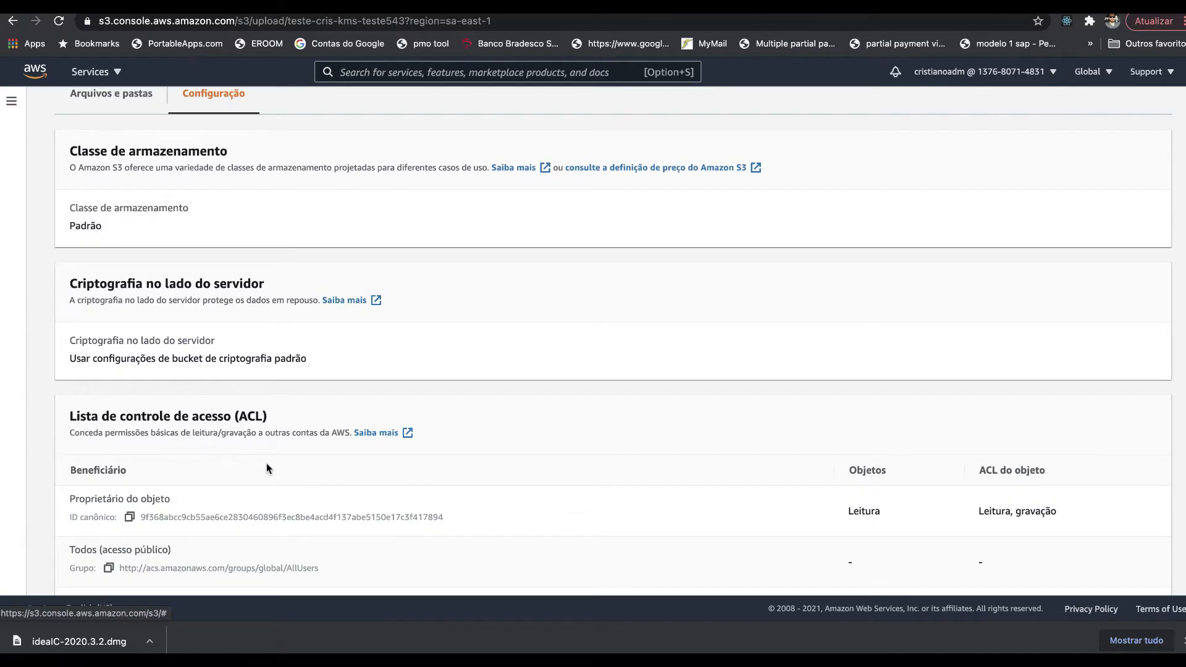
{"action": "scroll", "coordinate": [267, 467], "scroll_direction": "down", "scroll_amount": 2}
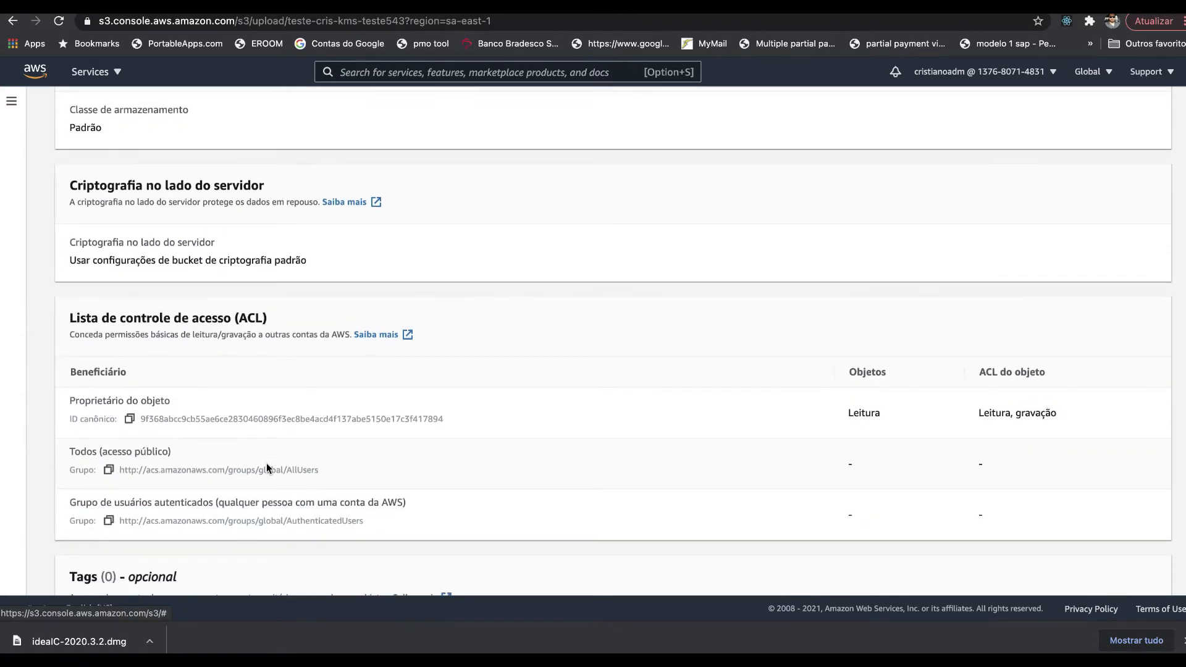
{"action": "scroll", "coordinate": [266, 468], "scroll_direction": "down", "scroll_amount": 4}
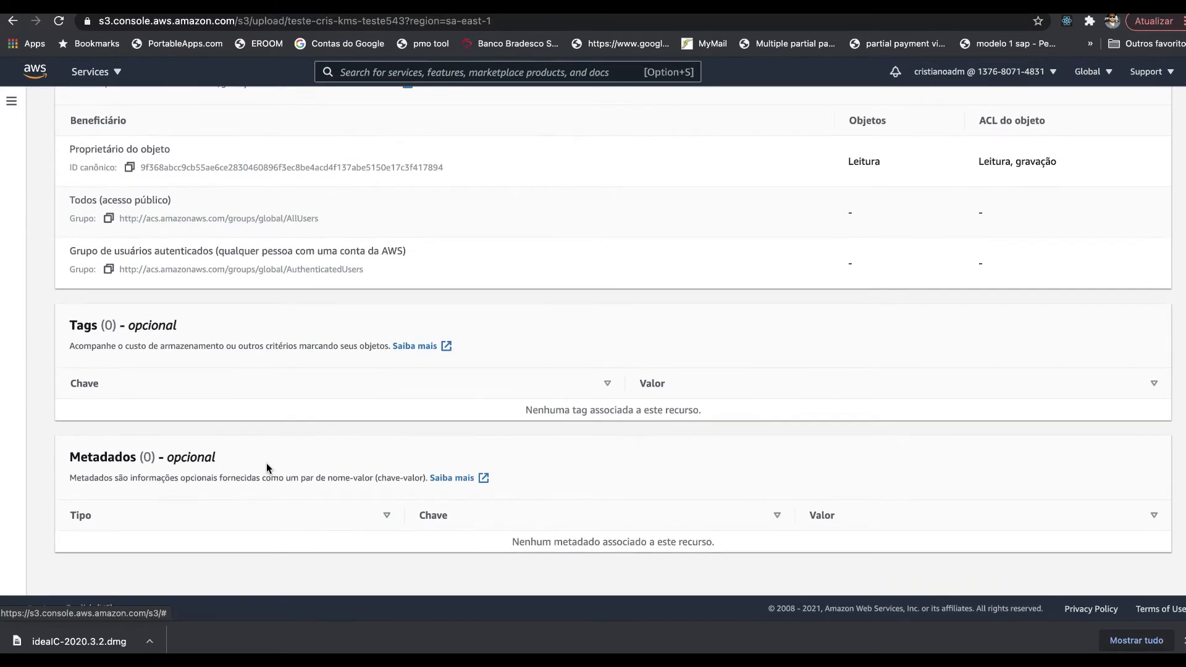
{"action": "scroll", "coordinate": [265, 462], "scroll_direction": "up", "scroll_amount": 8}
{"action": "scroll", "coordinate": [266, 462], "scroll_direction": "down", "scroll_amount": 4}
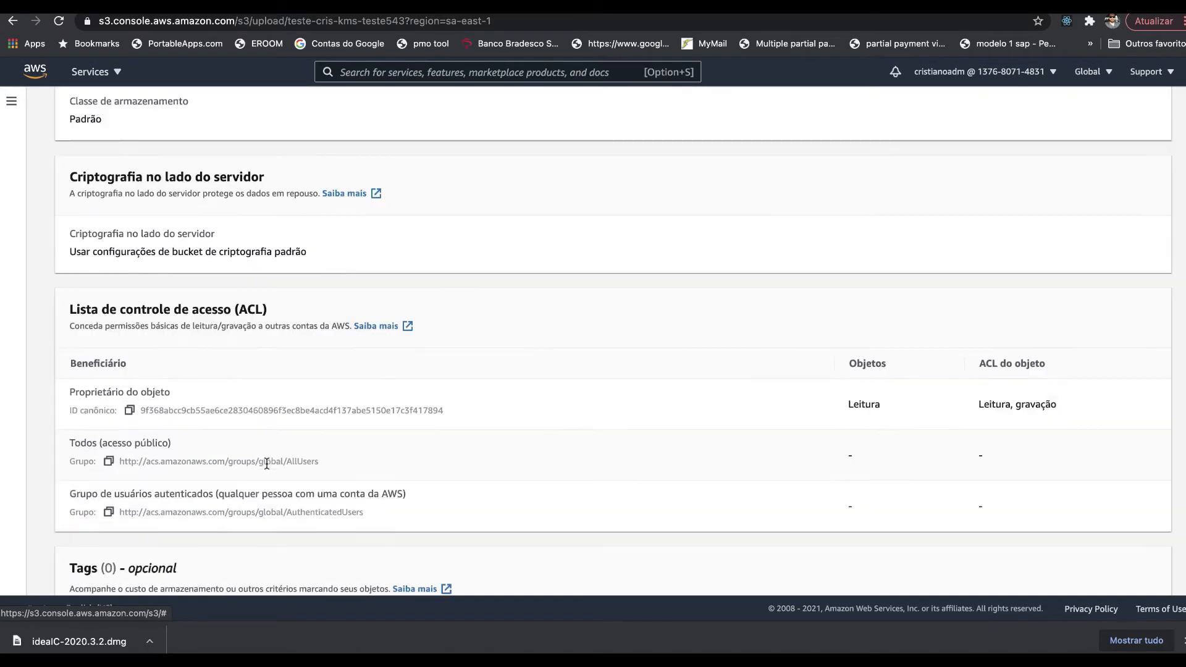
{"action": "scroll", "coordinate": [266, 463], "scroll_direction": "down", "scroll_amount": 1}
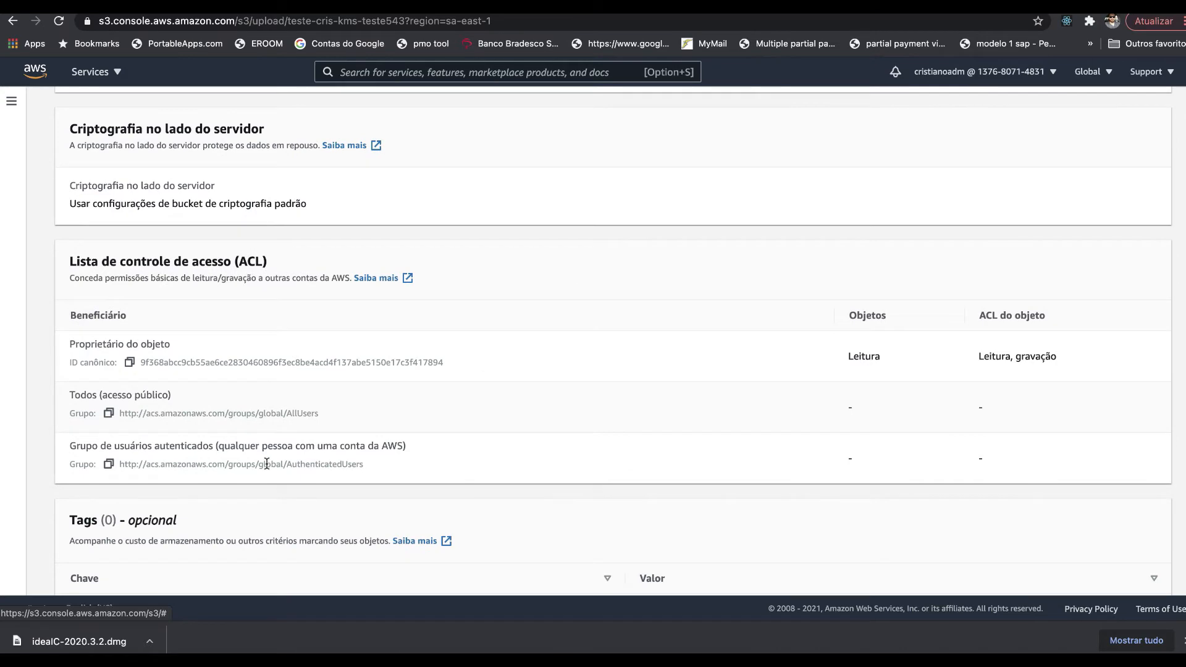
{"action": "scroll", "coordinate": [266, 464], "scroll_direction": "up", "scroll_amount": 10}
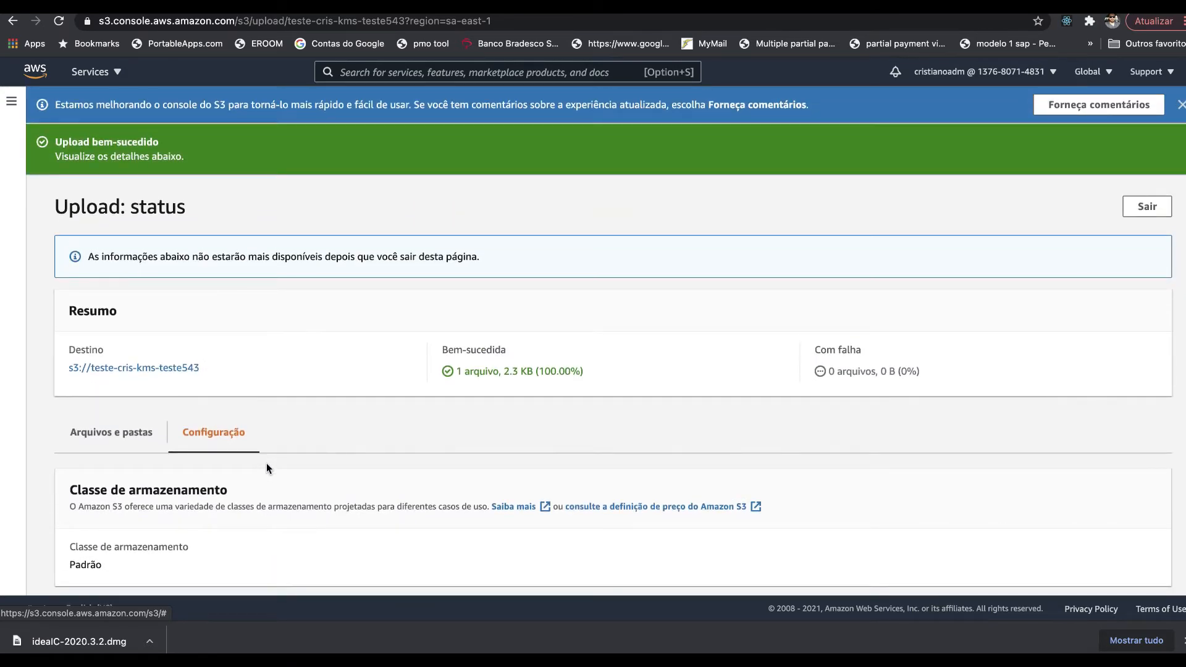
{"action": "left_click", "coordinate": [1136, 204]}
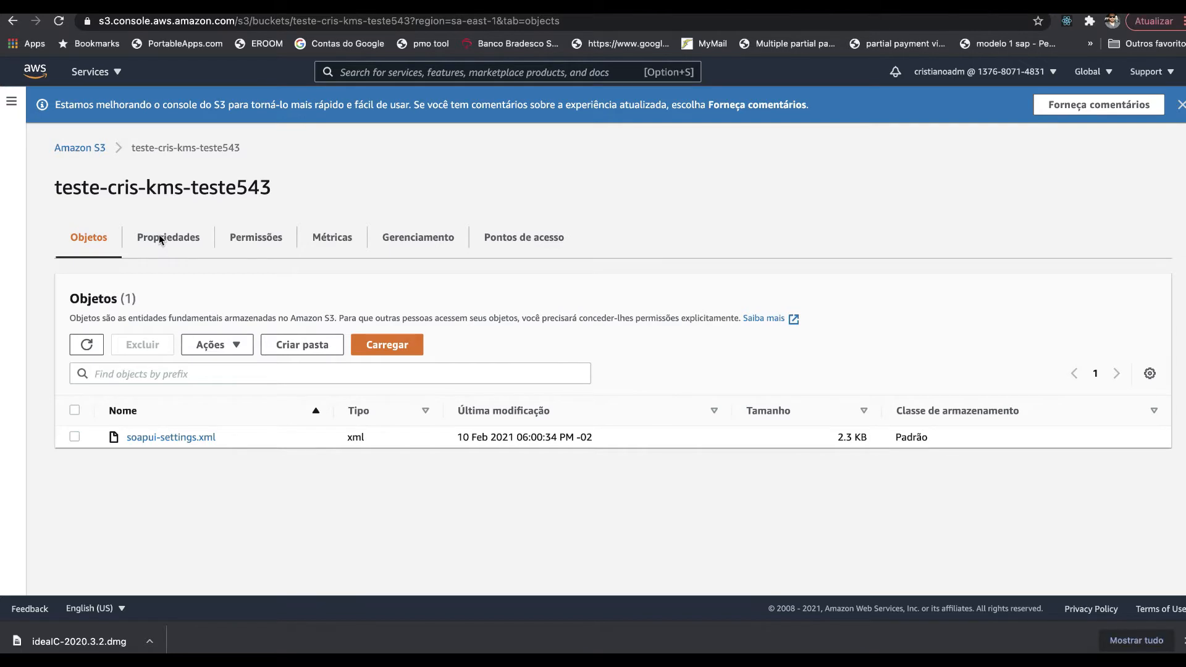
{"action": "left_click", "coordinate": [178, 243]}
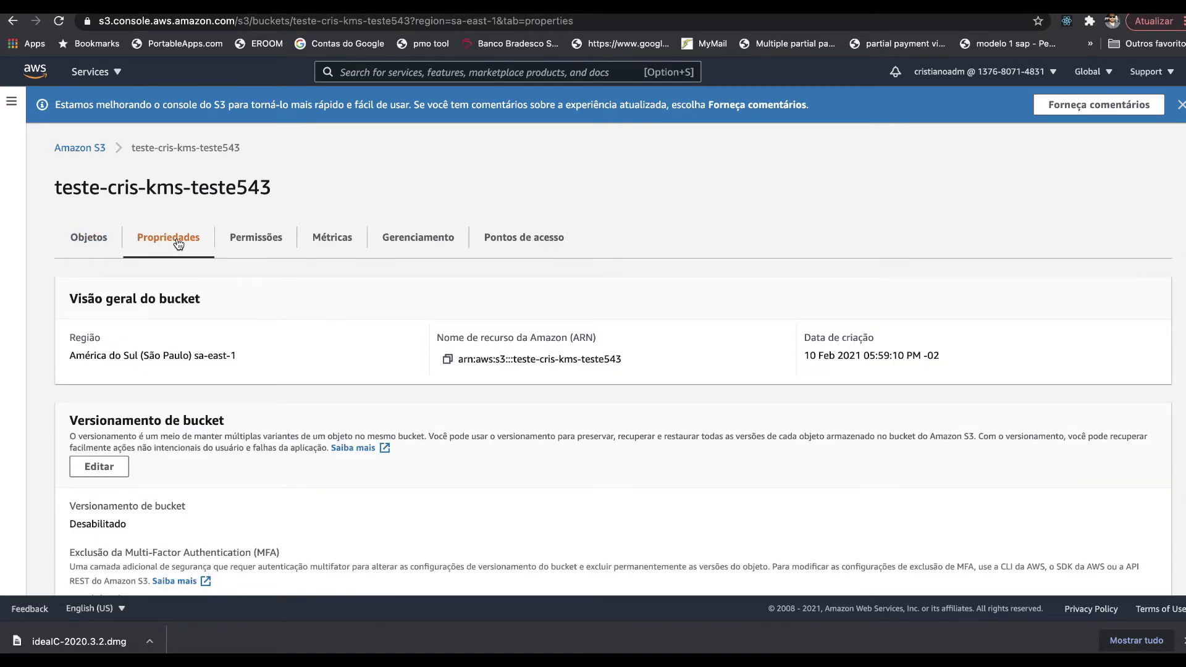
{"action": "scroll", "coordinate": [258, 407], "scroll_direction": "down", "scroll_amount": 4}
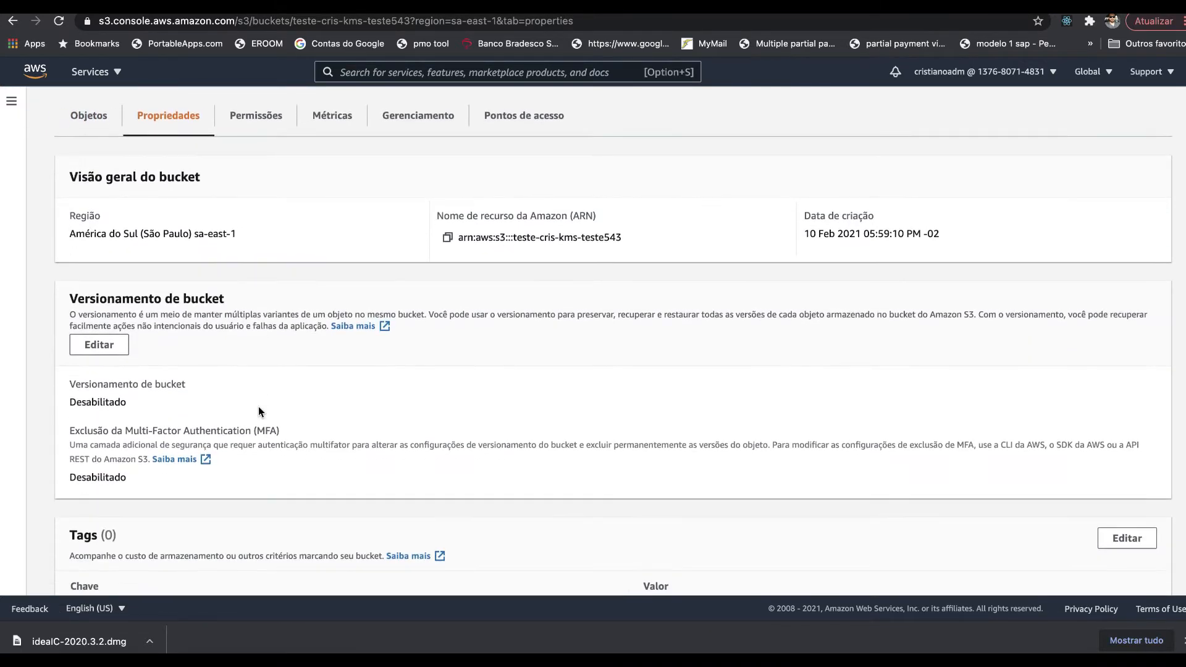
{"action": "scroll", "coordinate": [258, 406], "scroll_direction": "down", "scroll_amount": 5}
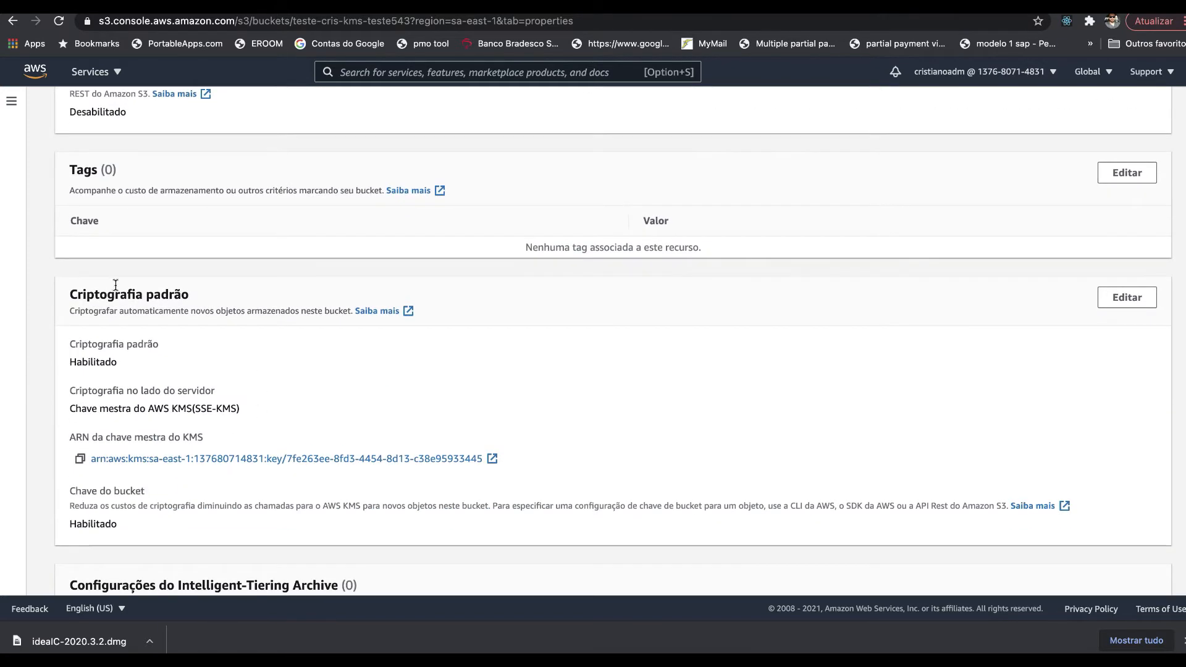
{"action": "double_click", "coordinate": [102, 298]}
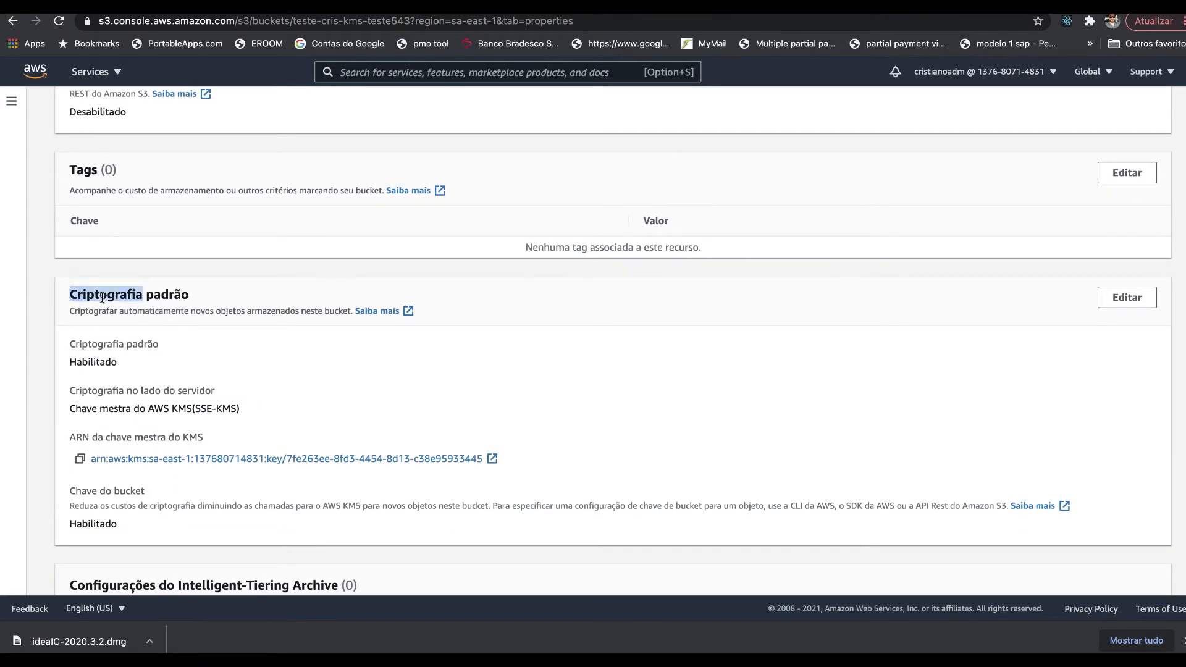
{"action": "double_click", "coordinate": [88, 362]}
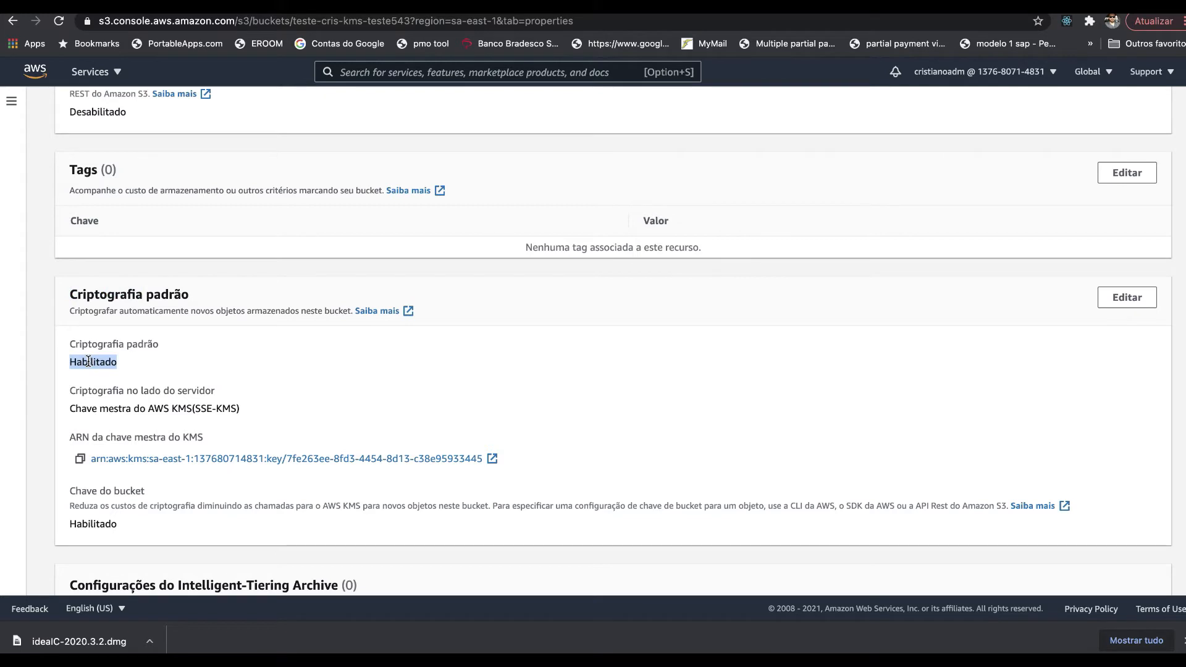
{"action": "triple_click", "coordinate": [84, 409]}
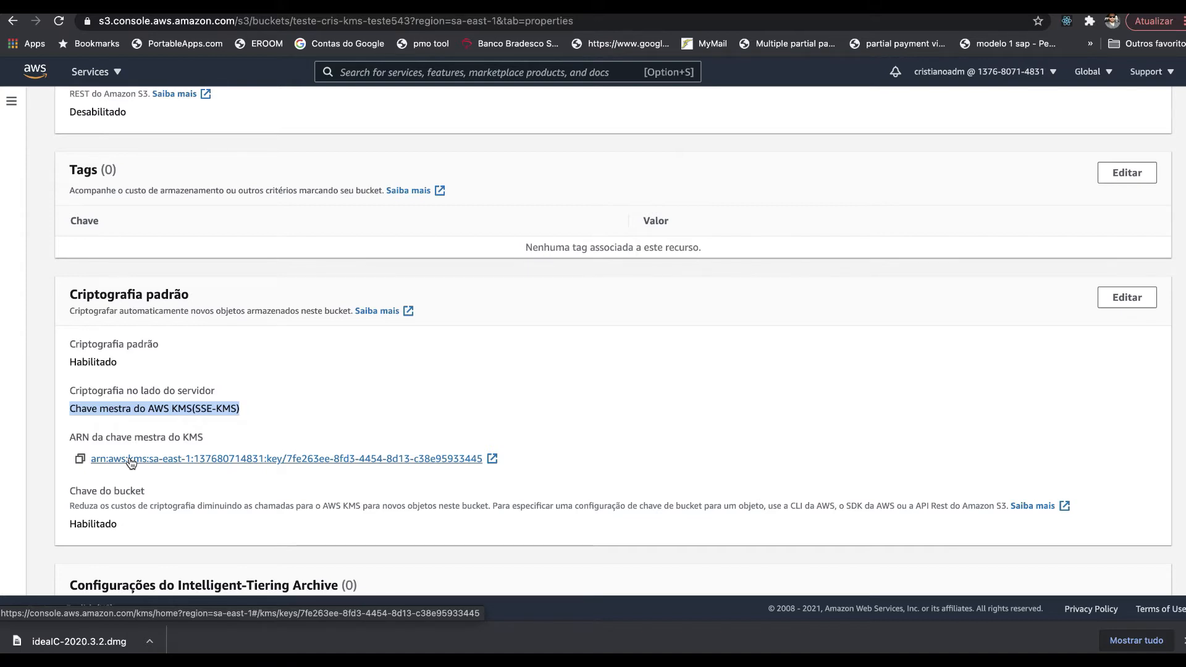
{"action": "scroll", "coordinate": [160, 295], "scroll_direction": "up", "scroll_amount": 8}
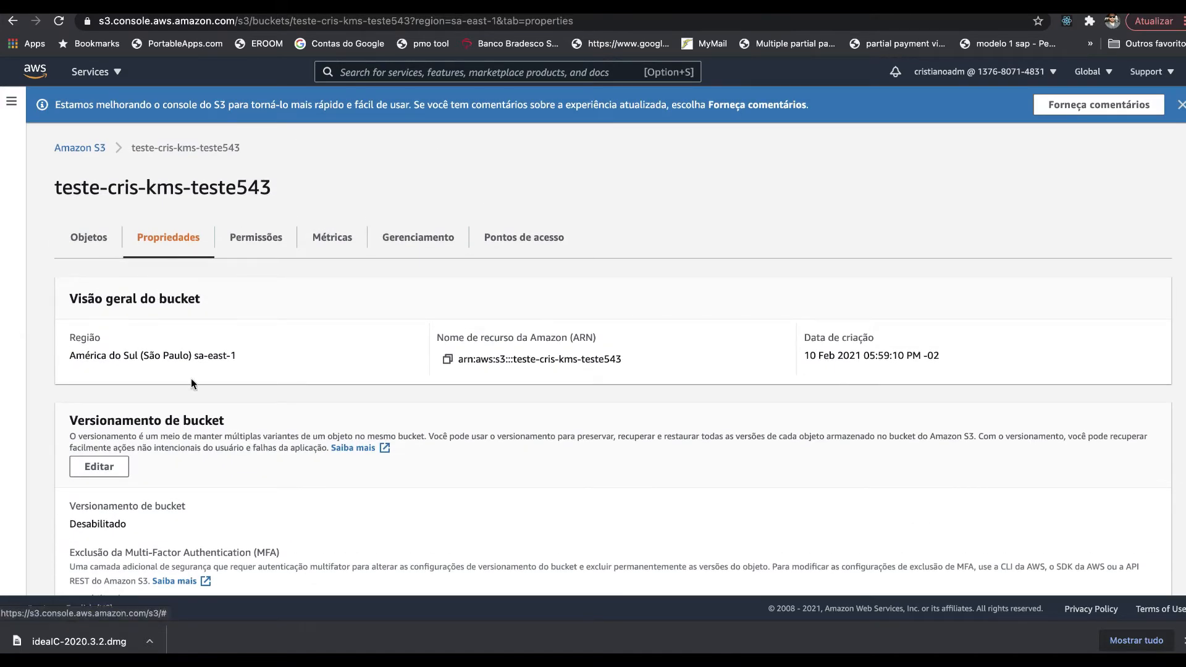
{"action": "scroll", "coordinate": [191, 382], "scroll_direction": "down", "scroll_amount": 10}
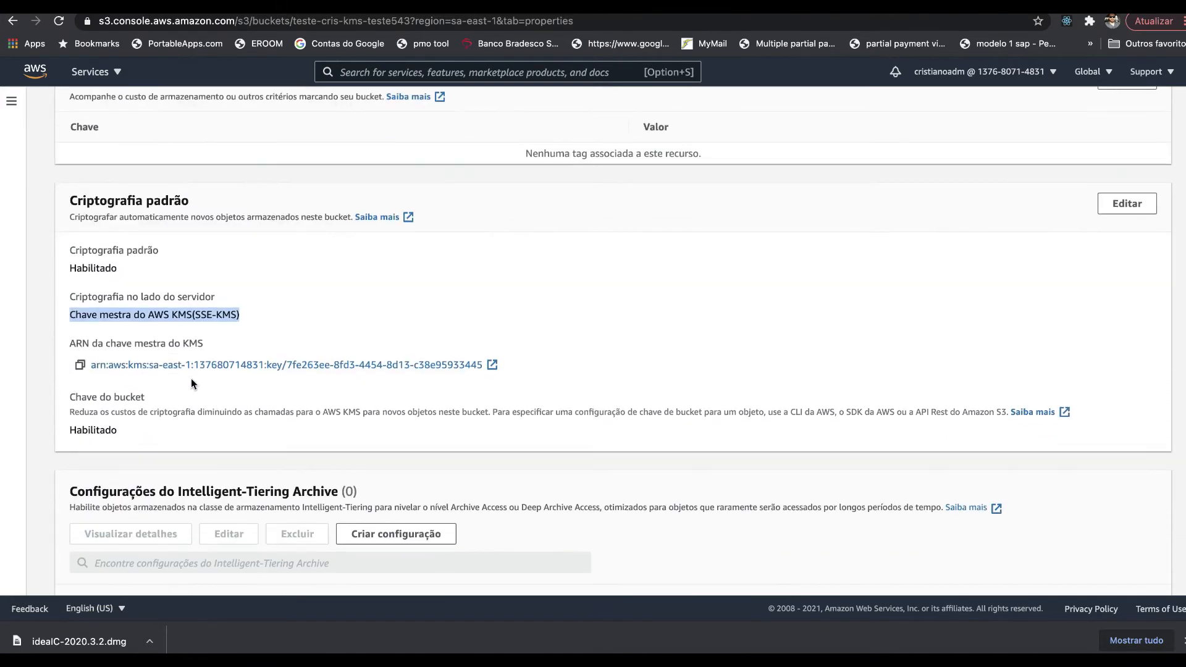
{"action": "left_click", "coordinate": [86, 413]}
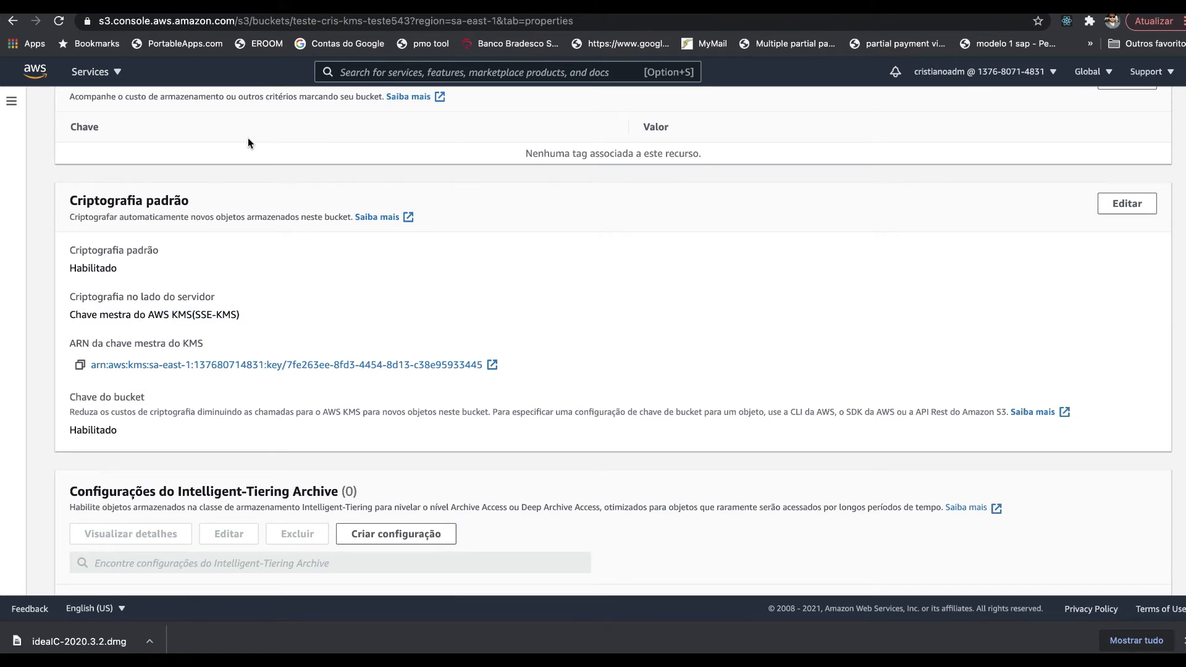
{"action": "left_click", "coordinate": [201, 13]}
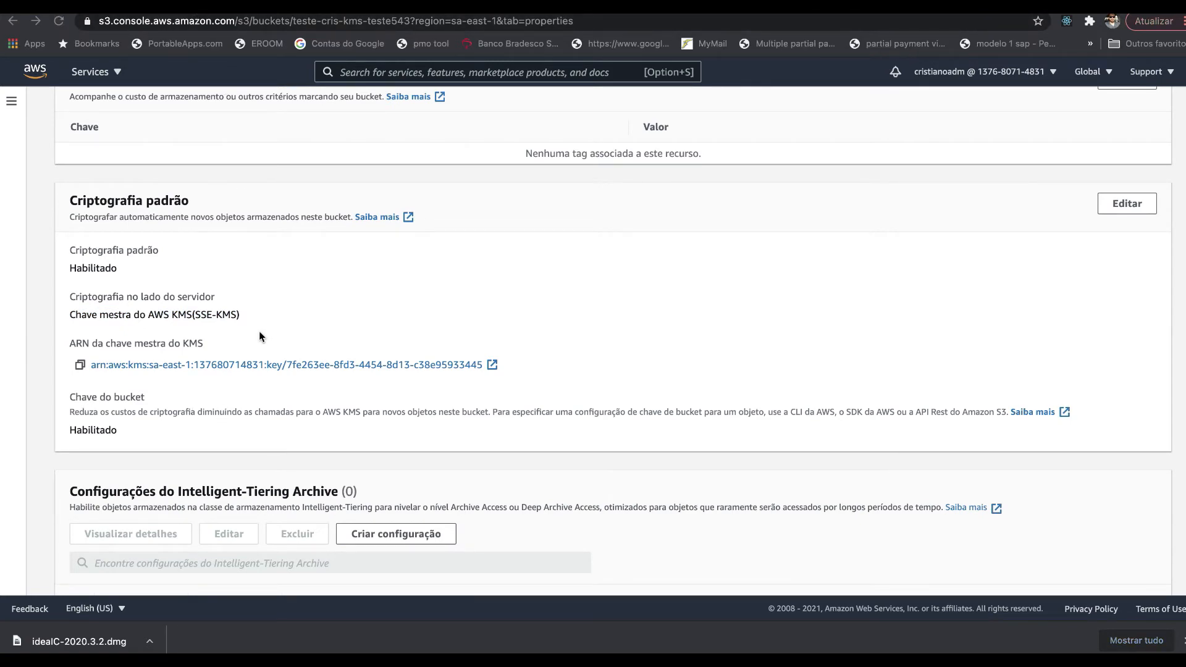
{"action": "left_click", "coordinate": [168, 413]}
{"action": "triple_click", "coordinate": [168, 412]}
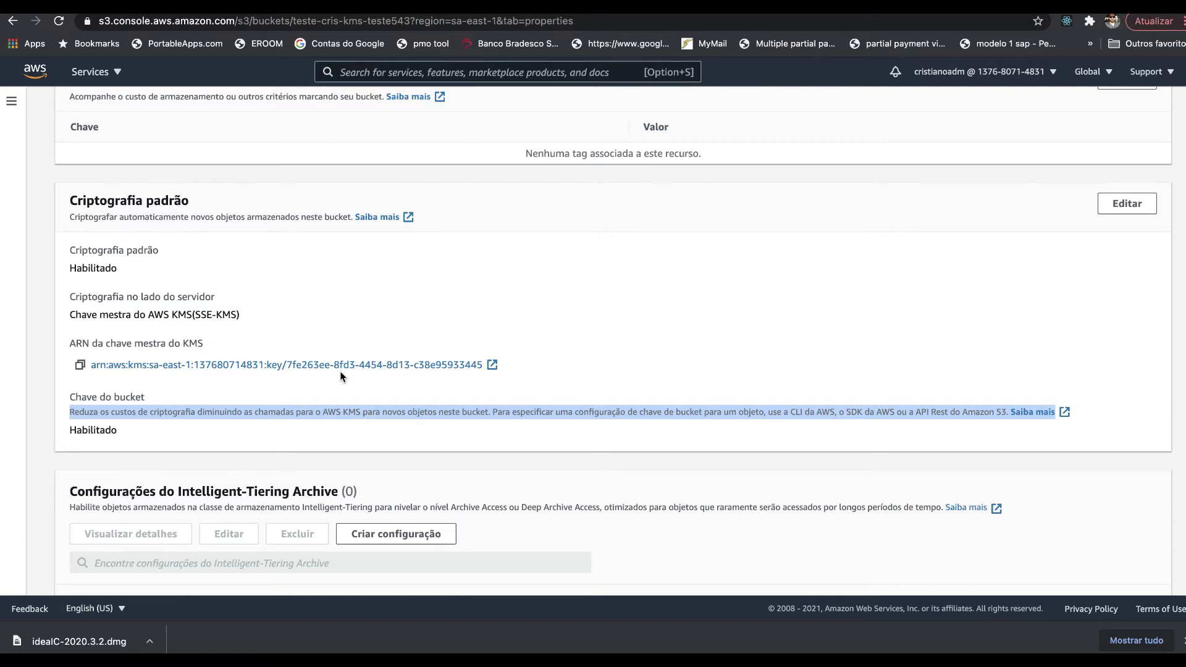
{"action": "left_click", "coordinate": [208, 415]}
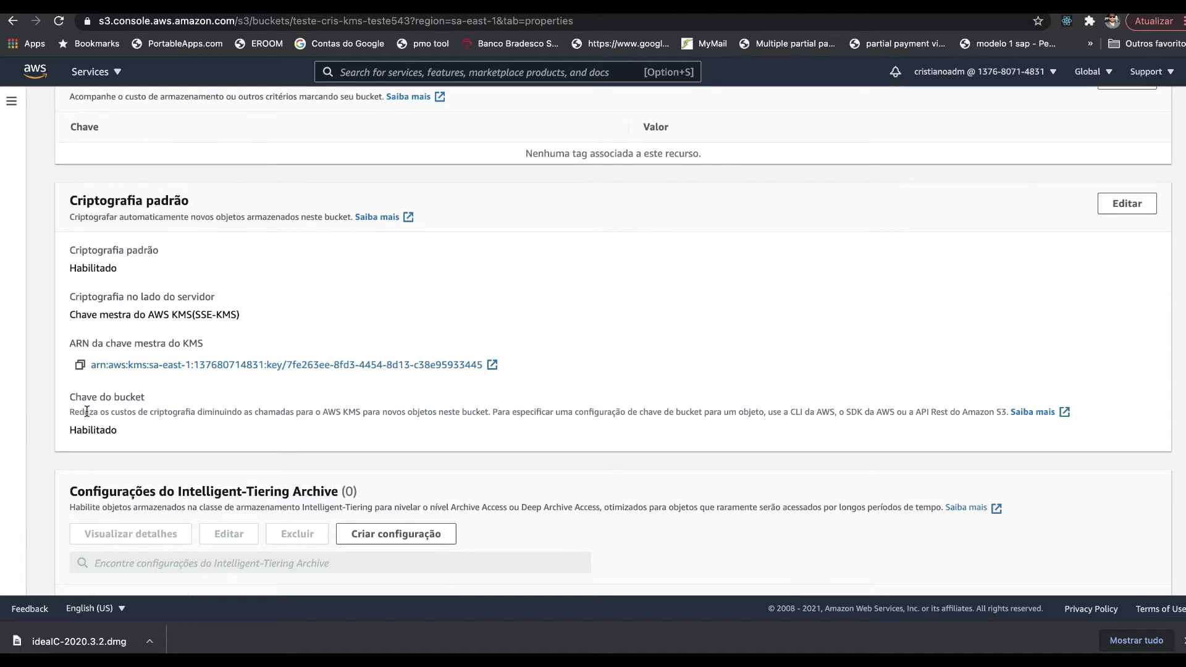
{"action": "triple_click", "coordinate": [236, 414]}
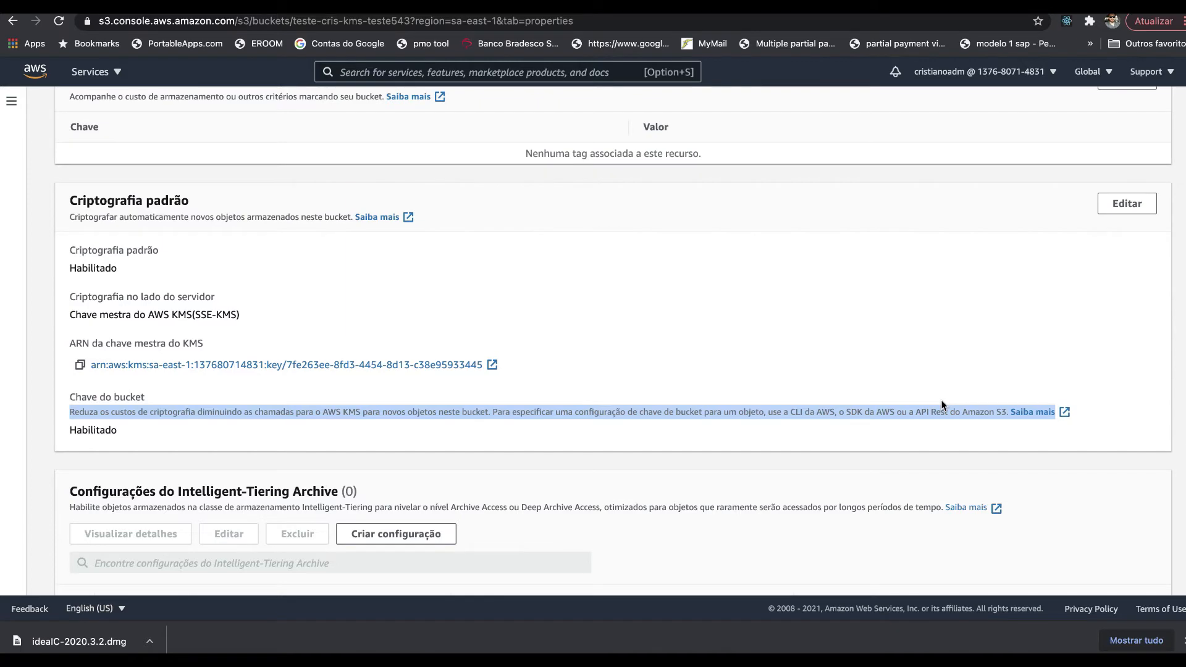
{"action": "scroll", "coordinate": [940, 400], "scroll_direction": "up", "scroll_amount": 10}
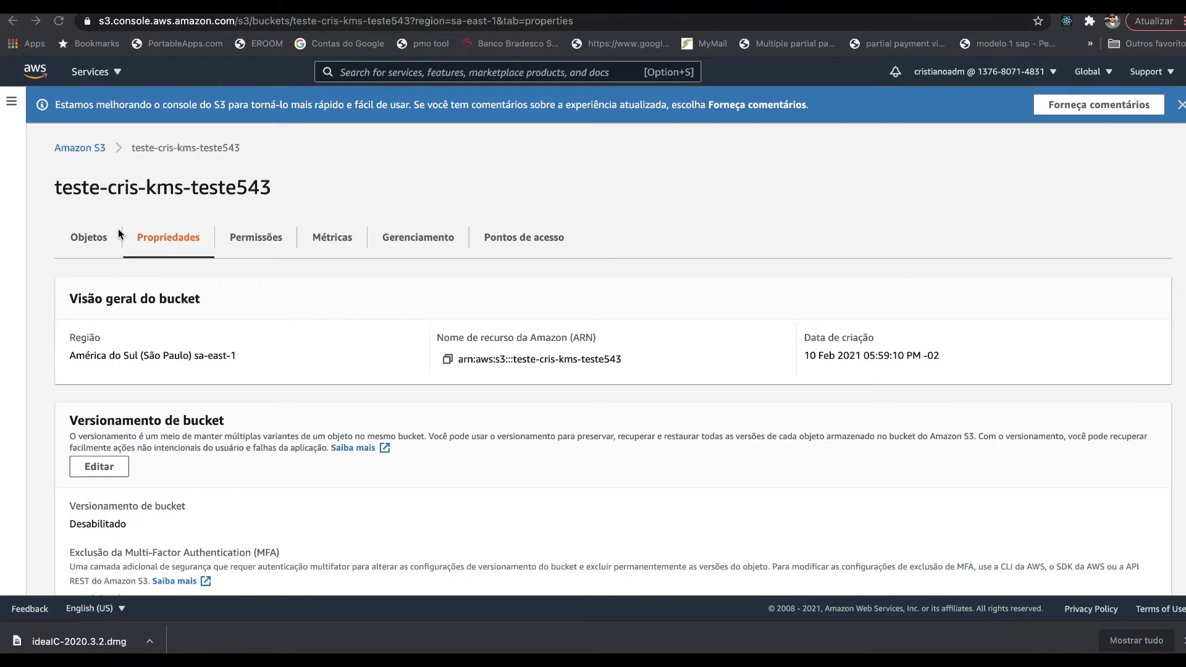
- Open soapui-settings.xml from the bucket's Objetos list and scroll to its server-side encryption settings
{"action": "left_click", "coordinate": [91, 241]}
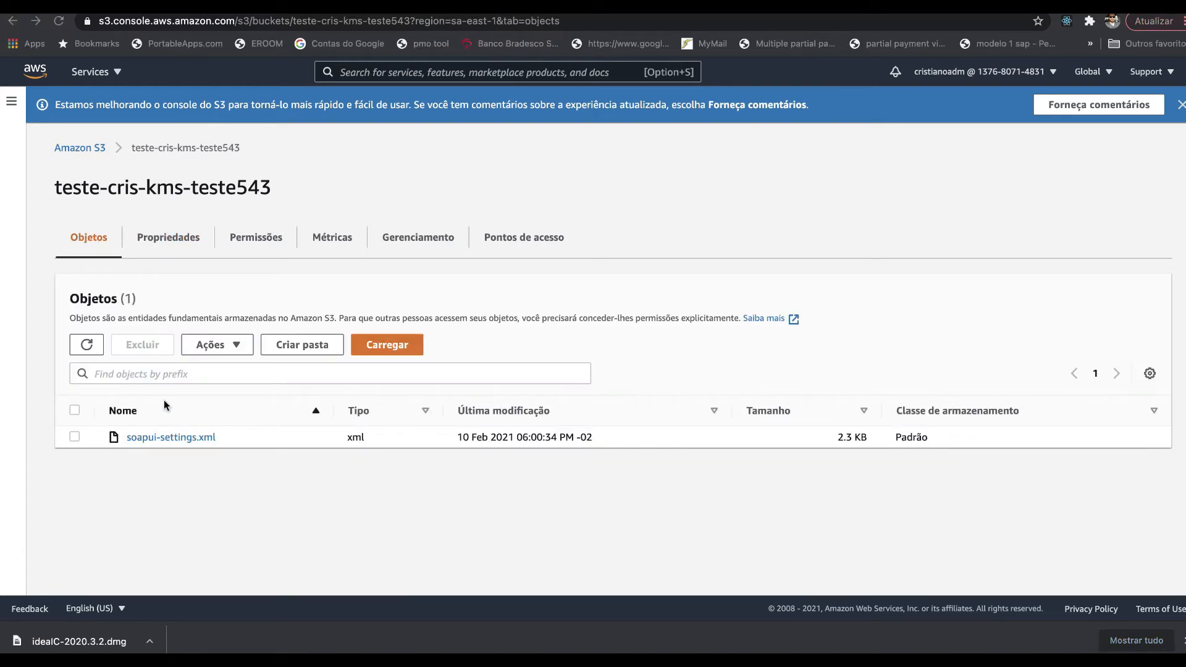
{"action": "left_click", "coordinate": [166, 437]}
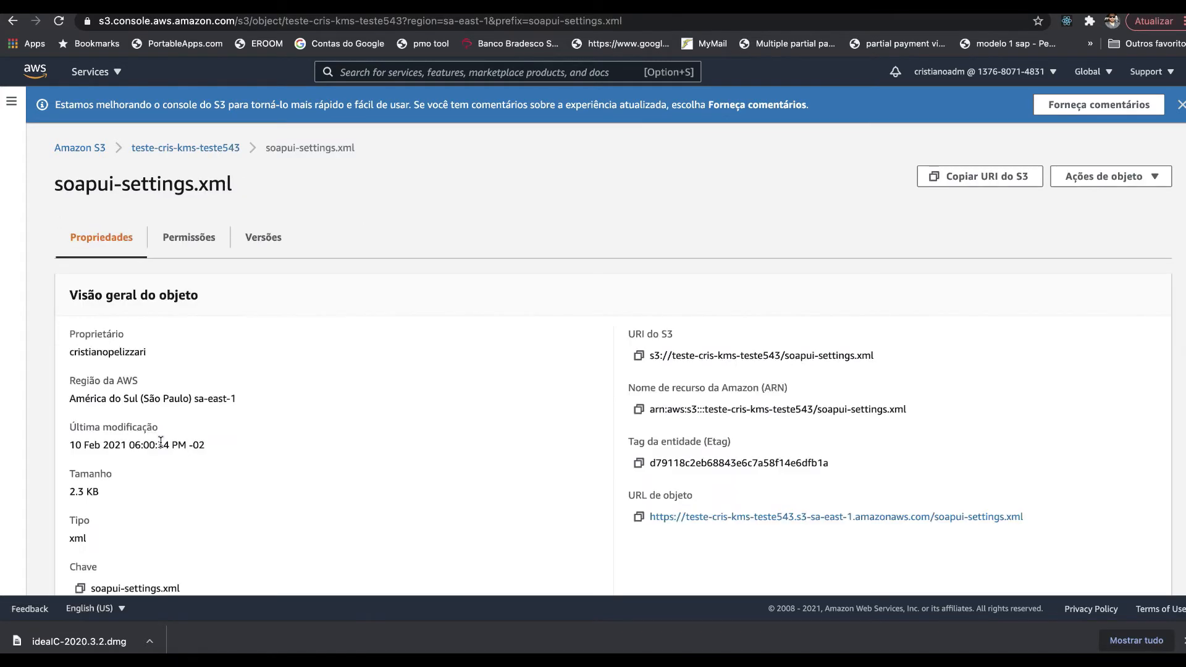
{"action": "scroll", "coordinate": [233, 426], "scroll_direction": "down", "scroll_amount": 3}
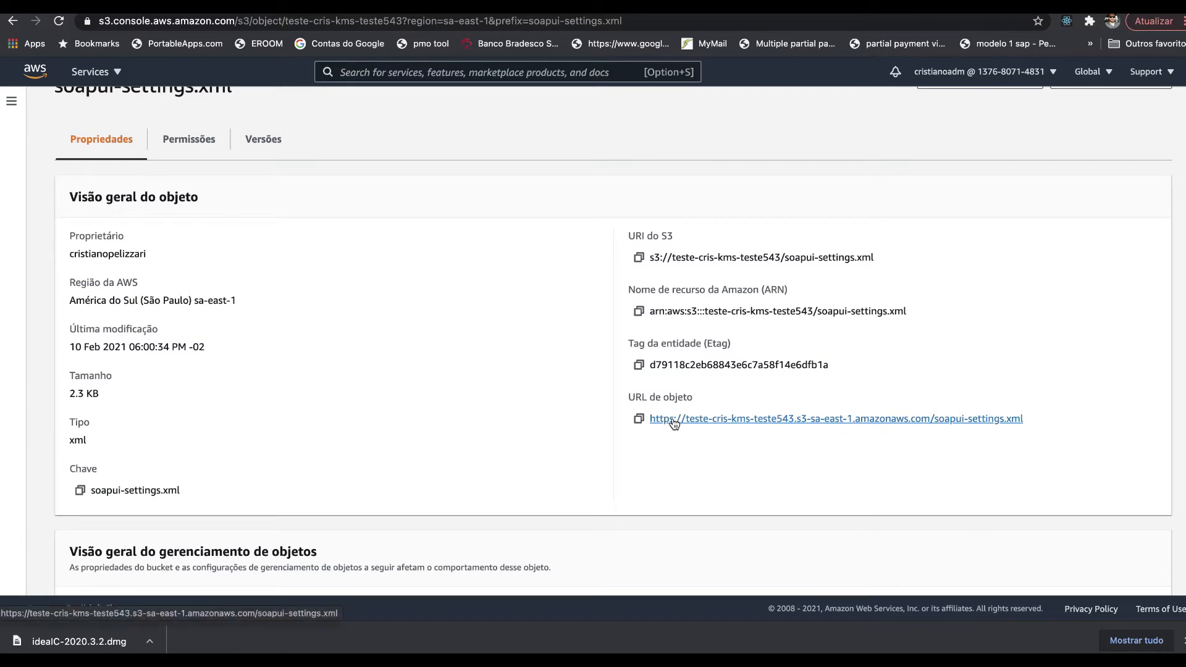
{"action": "scroll", "coordinate": [498, 457], "scroll_direction": "down", "scroll_amount": 3}
{"action": "scroll", "coordinate": [498, 457], "scroll_direction": "down", "scroll_amount": 5}
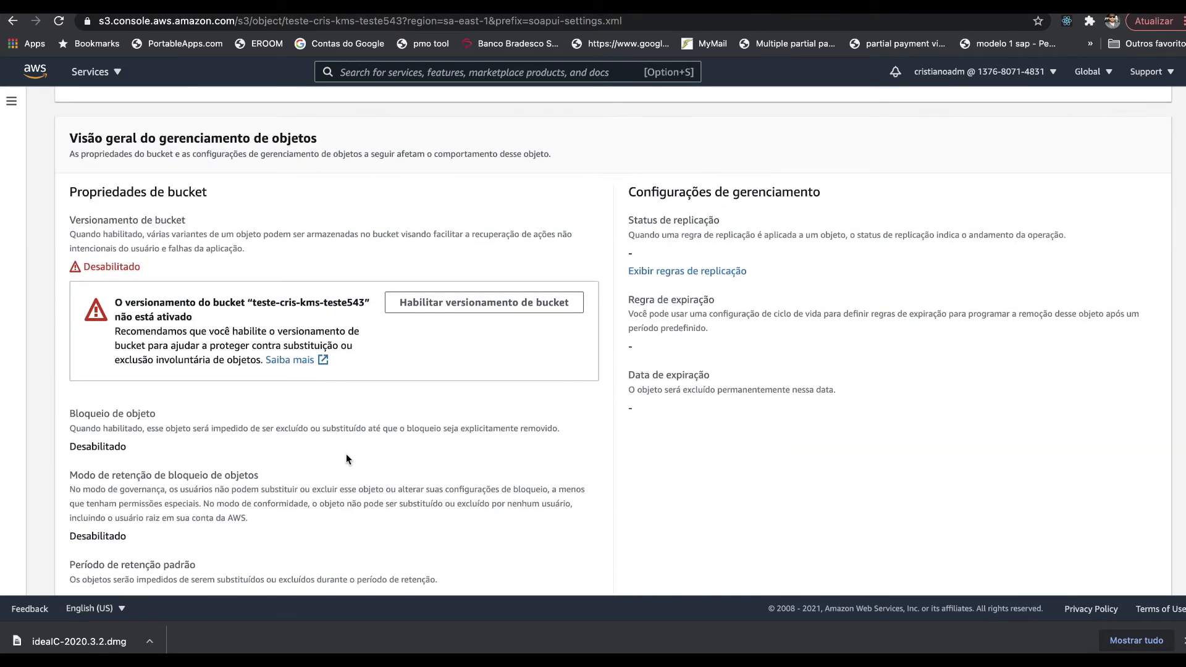
{"action": "scroll", "coordinate": [347, 458], "scroll_direction": "down", "scroll_amount": 2}
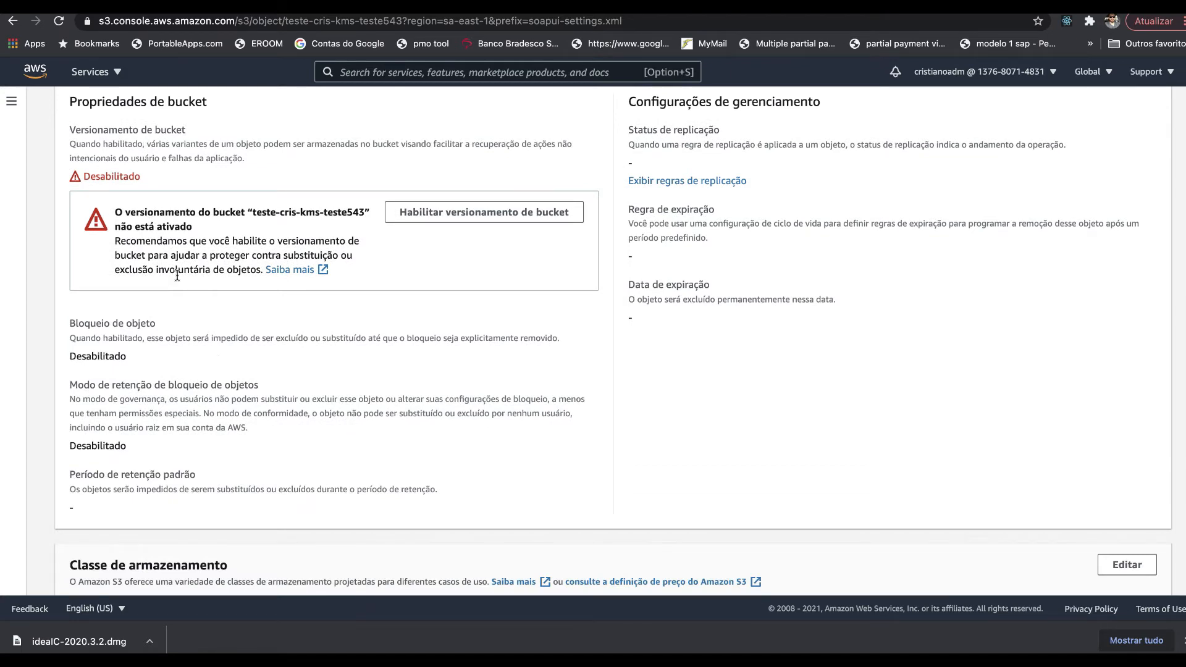
{"action": "scroll", "coordinate": [210, 368], "scroll_direction": "down", "scroll_amount": 3}
{"action": "scroll", "coordinate": [187, 461], "scroll_direction": "down", "scroll_amount": 5}
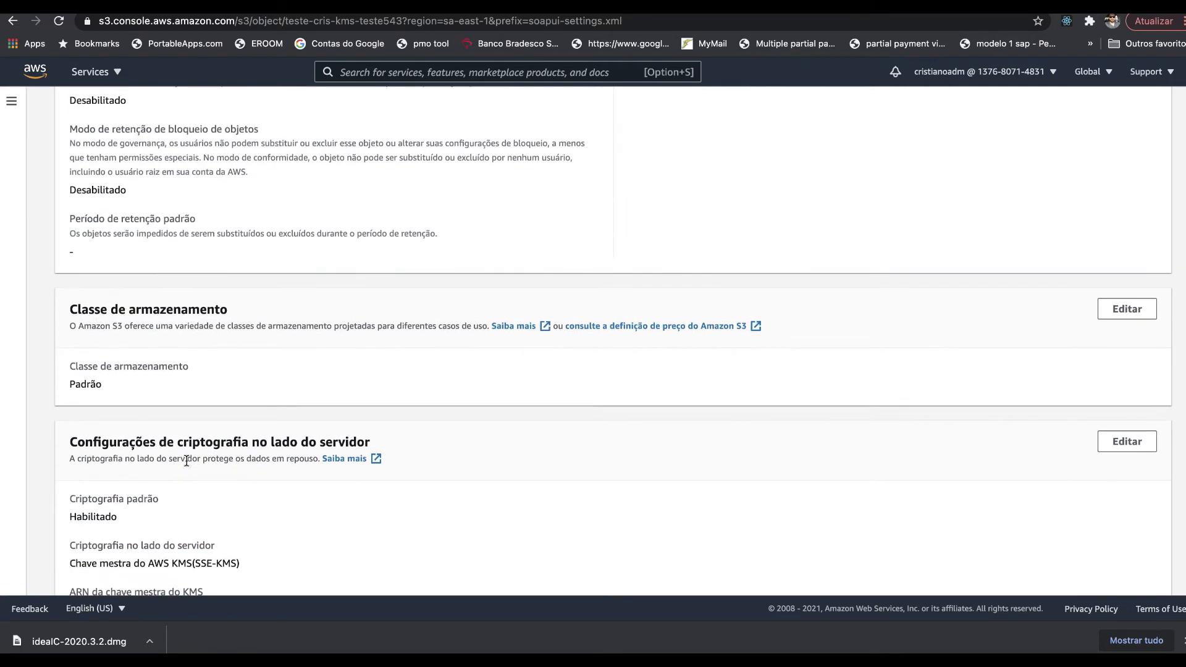
{"action": "scroll", "coordinate": [187, 461], "scroll_direction": "down", "scroll_amount": 2}
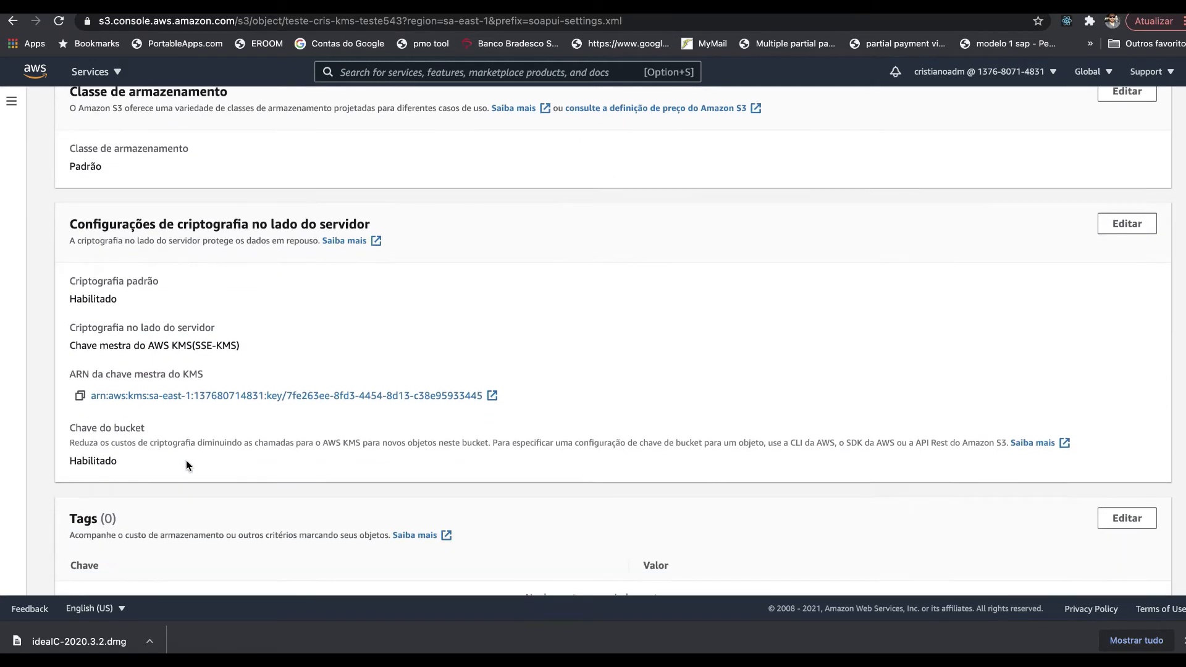
{"action": "scroll", "coordinate": [187, 461], "scroll_direction": "down", "scroll_amount": 1}
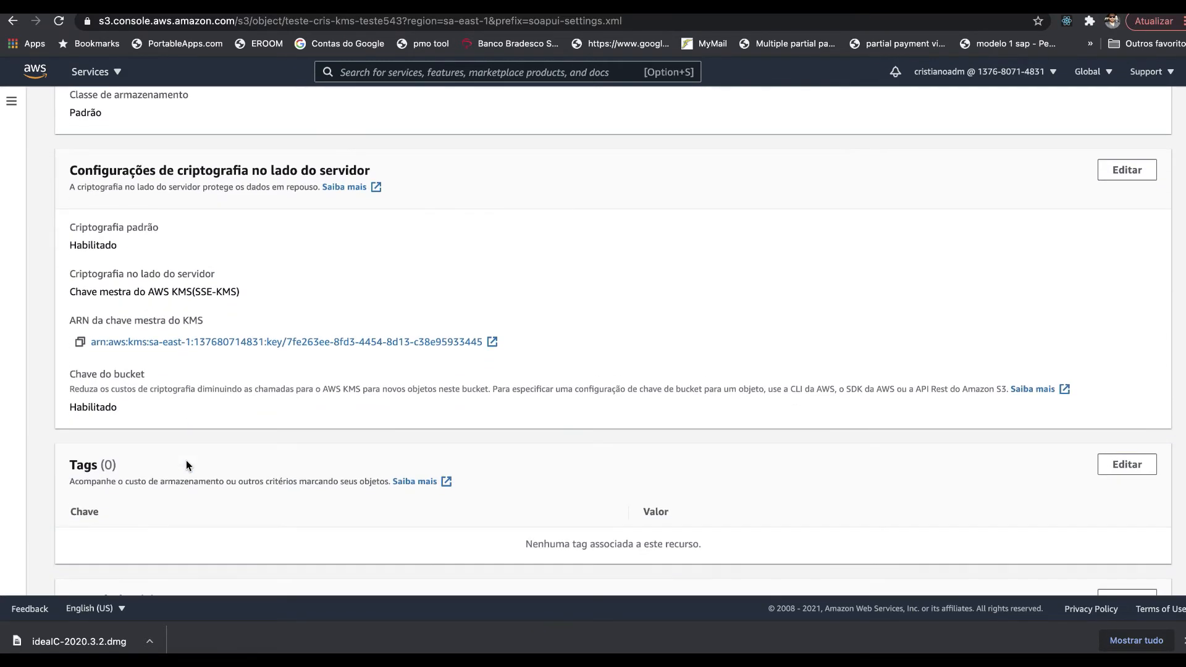
- Highlight the enabled SSE-KMS encryption status and the 'mestra' key wording
{"action": "double_click", "coordinate": [104, 246]}
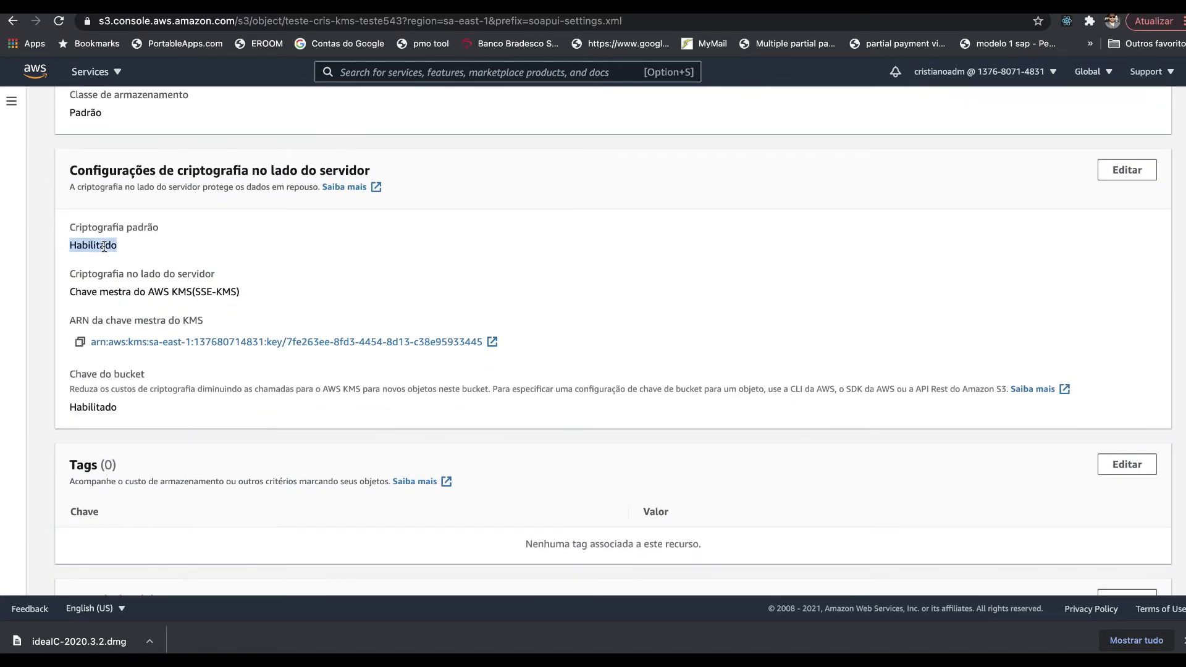
{"action": "double_click", "coordinate": [107, 294]}
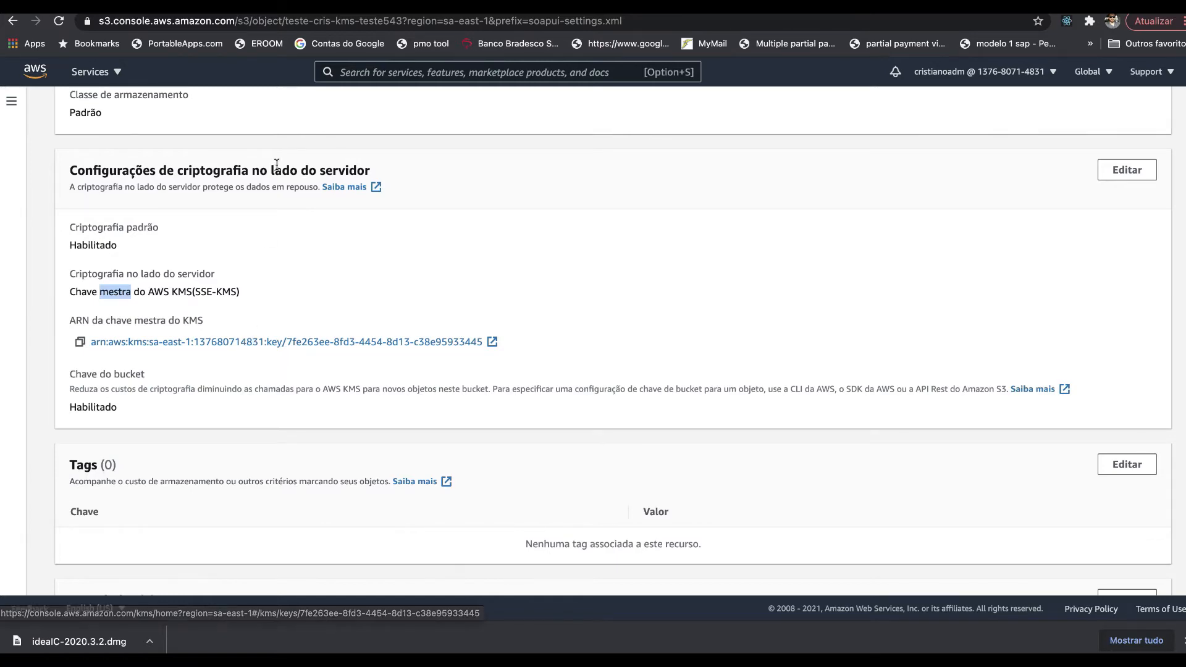
{"action": "scroll", "coordinate": [276, 167], "scroll_direction": "up", "scroll_amount": 15}
{"action": "scroll", "coordinate": [277, 164], "scroll_direction": "up", "scroll_amount": 3}
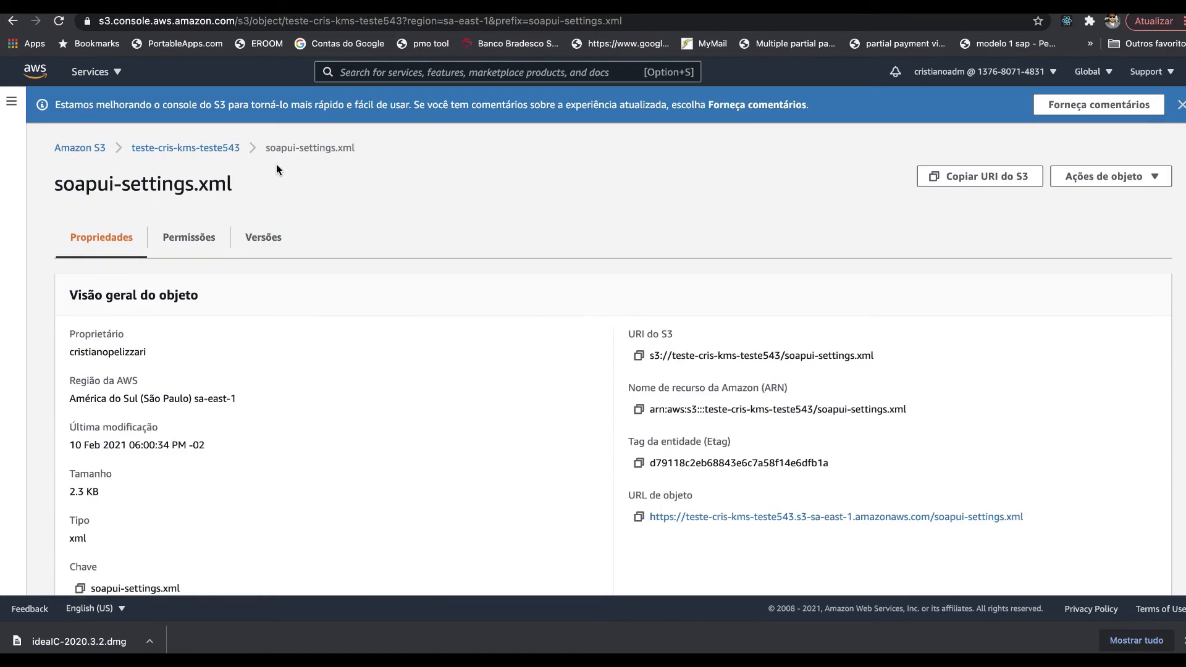
- Permanently delete soapui-settings.xml, confirming with 'excluir permanentemente', leaving the bucket with 0 objects
{"action": "left_click", "coordinate": [217, 148]}
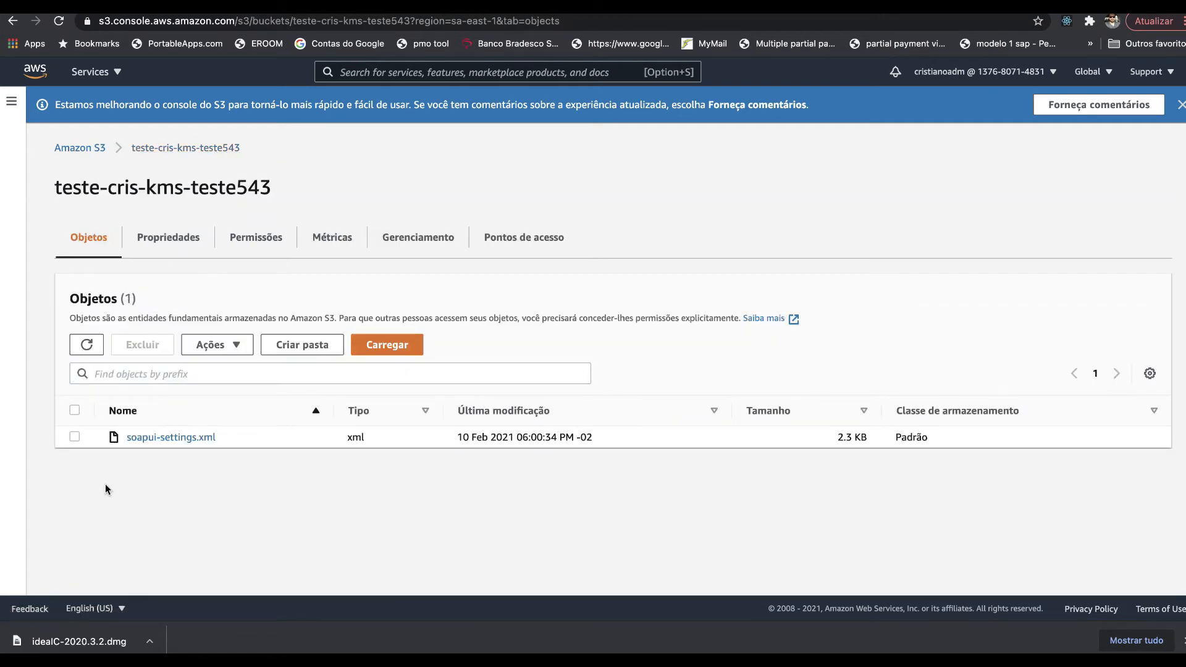
{"action": "left_click", "coordinate": [75, 437]}
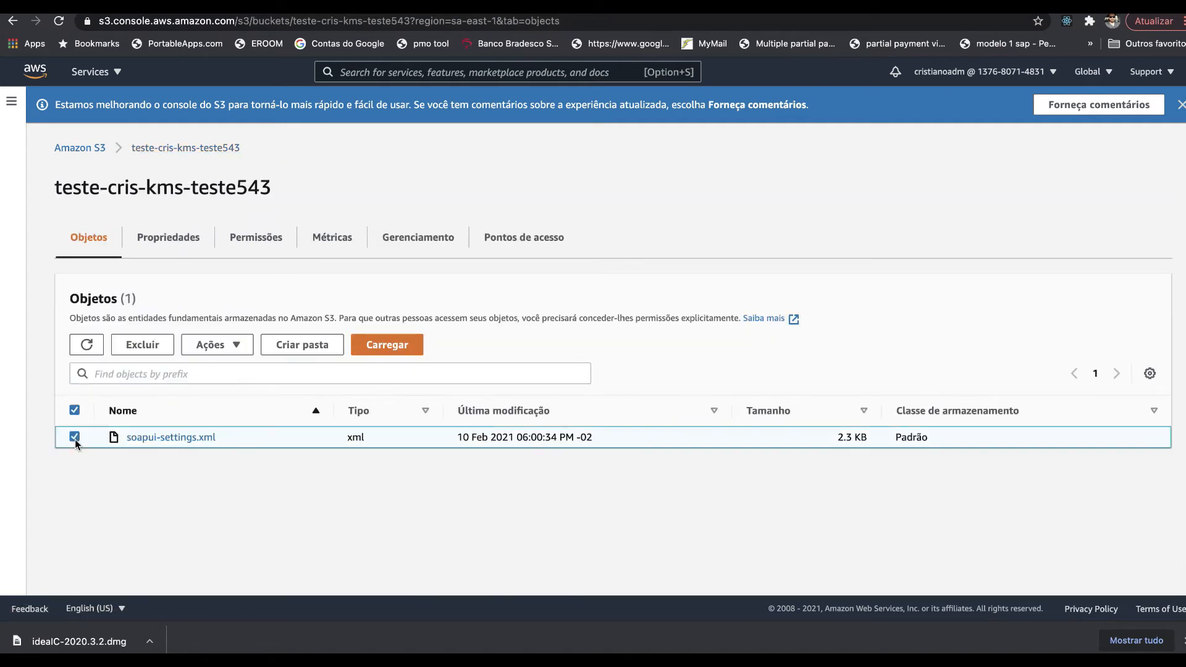
{"action": "left_click", "coordinate": [142, 346]}
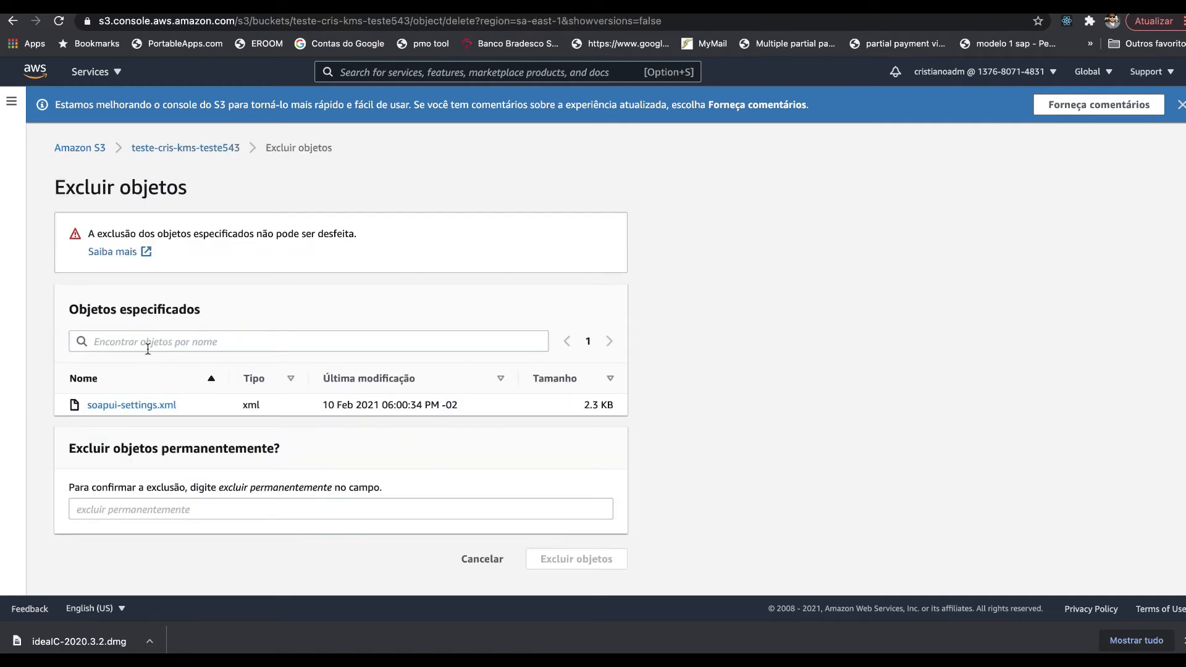
{"action": "left_click", "coordinate": [148, 505]}
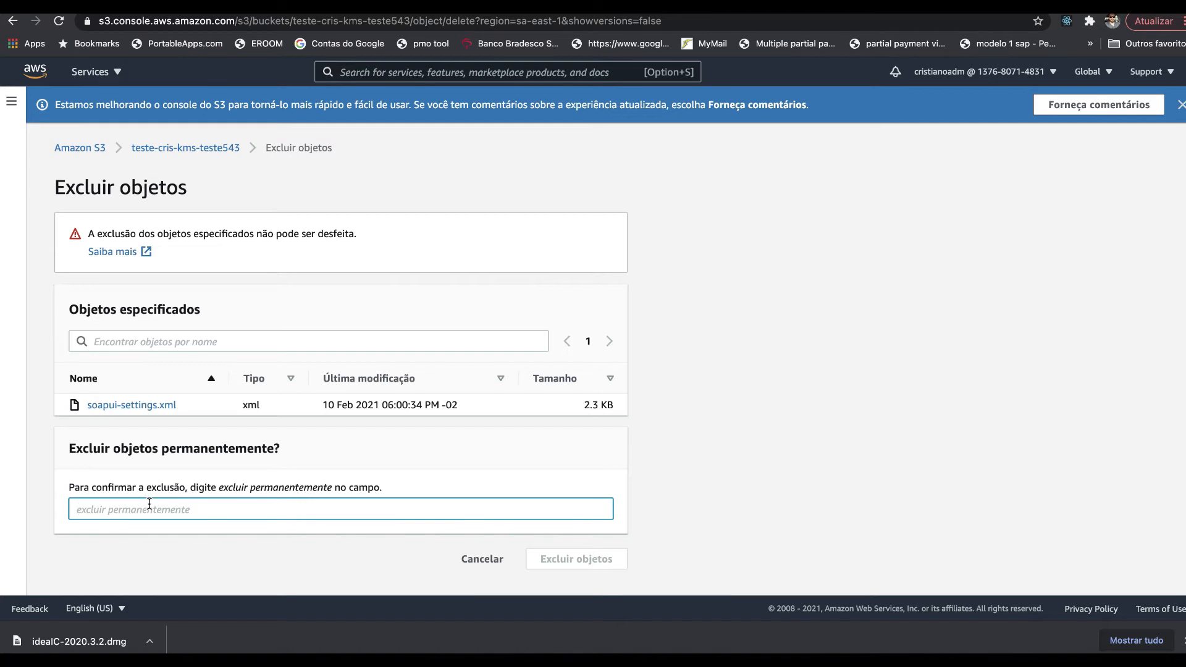
{"action": "type", "text": "excluir permanentemente"}
{"action": "left_click", "coordinate": [602, 556]}
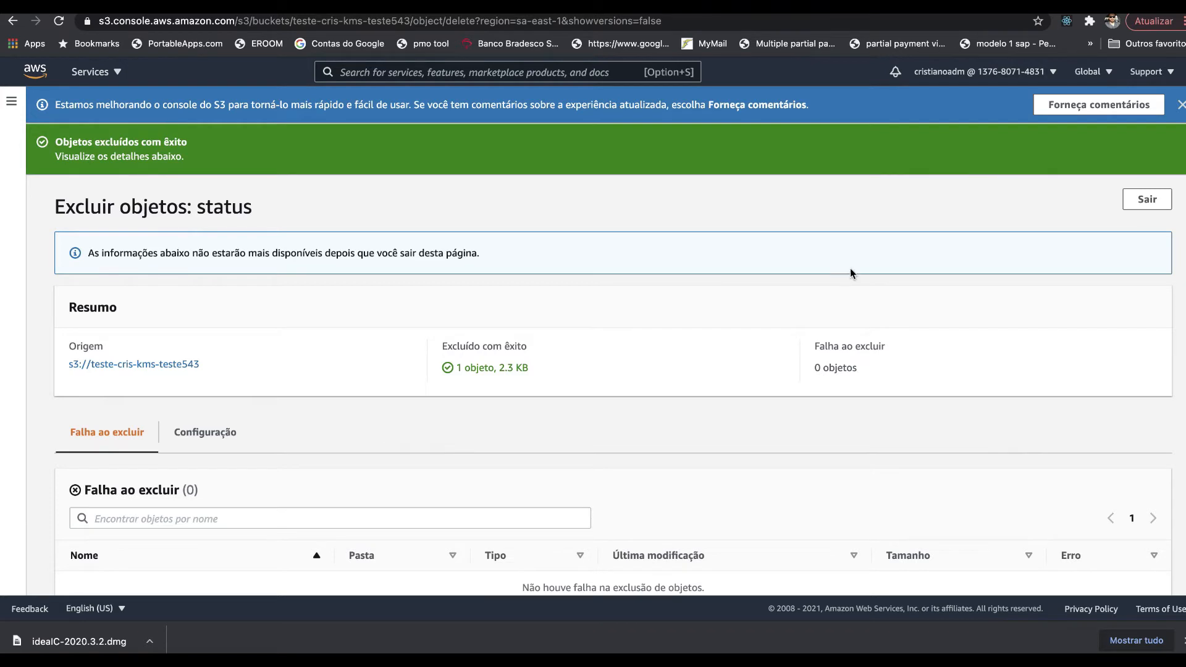
{"action": "left_click", "coordinate": [1146, 200]}
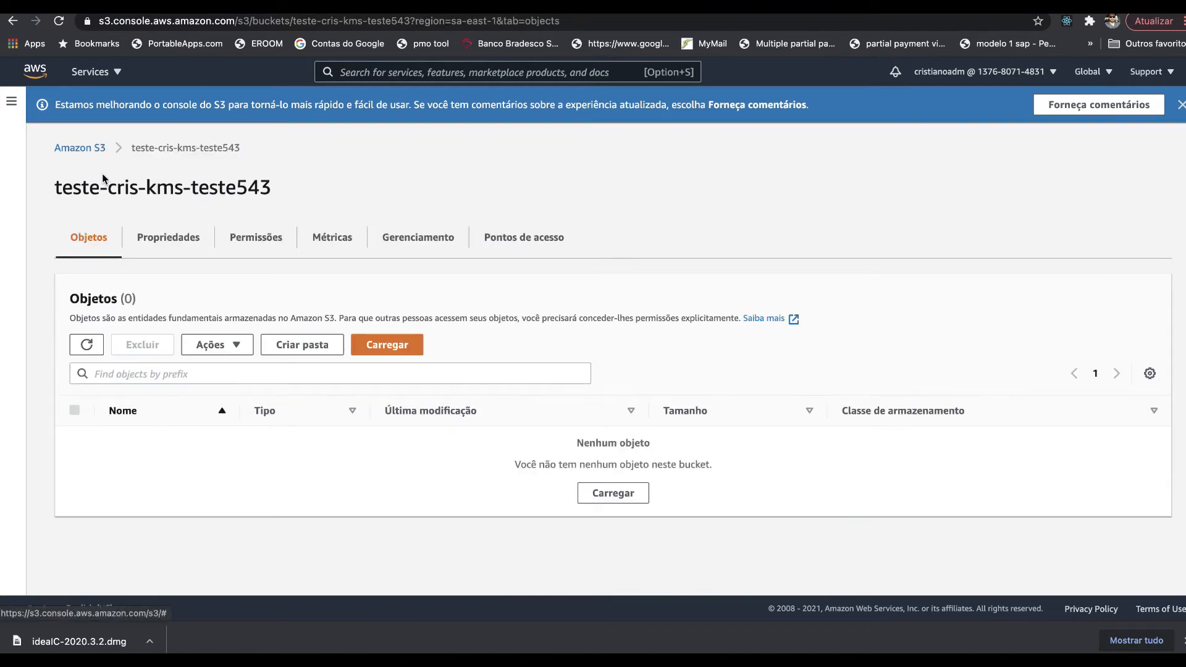
- Delete the teste-cris-kms-teste543 bucket, confirming by typing its name
{"action": "left_click", "coordinate": [85, 150]}
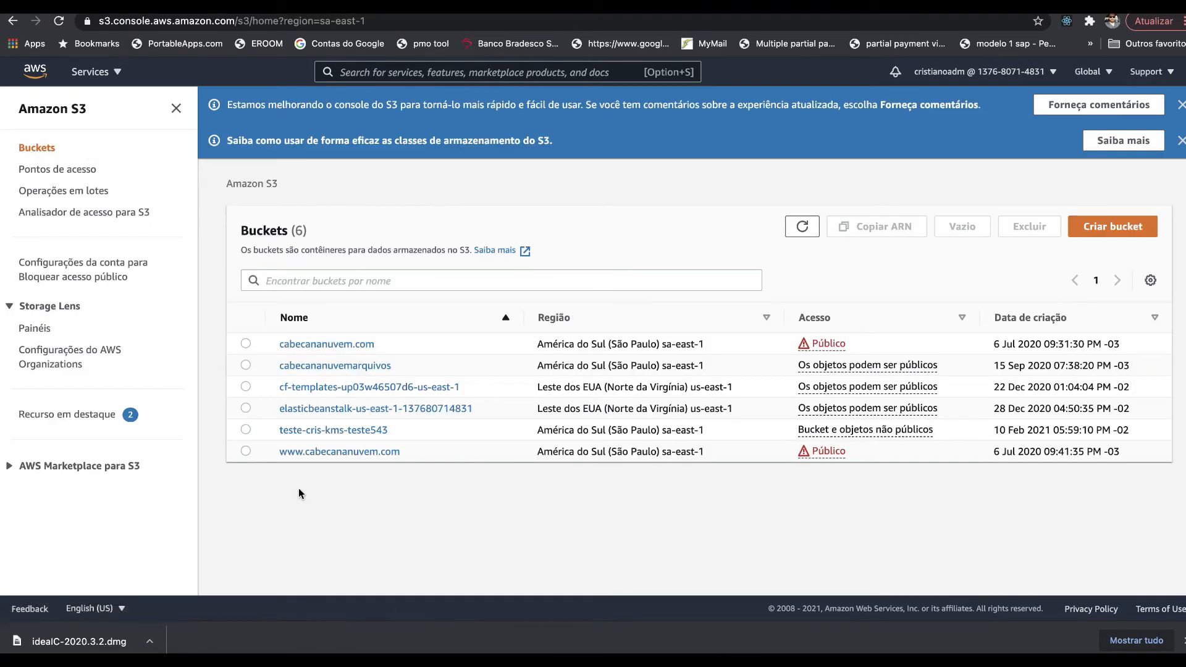
{"action": "left_click", "coordinate": [245, 430]}
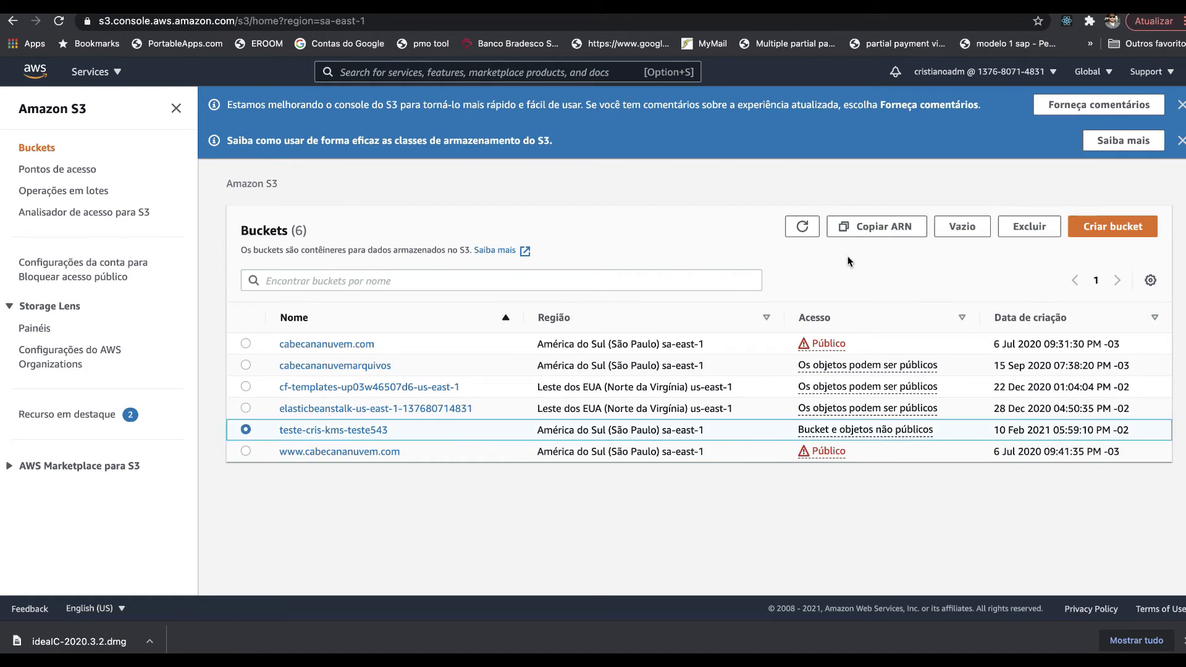
{"action": "left_click", "coordinate": [1042, 226]}
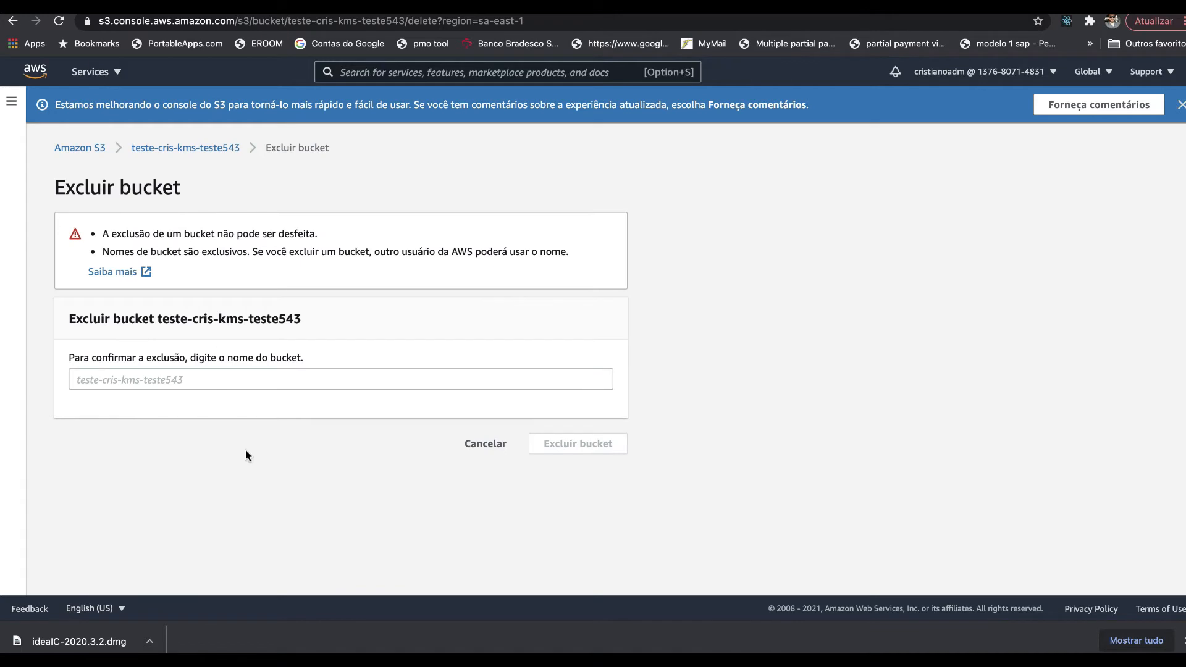
{"action": "left_click", "coordinate": [240, 380]}
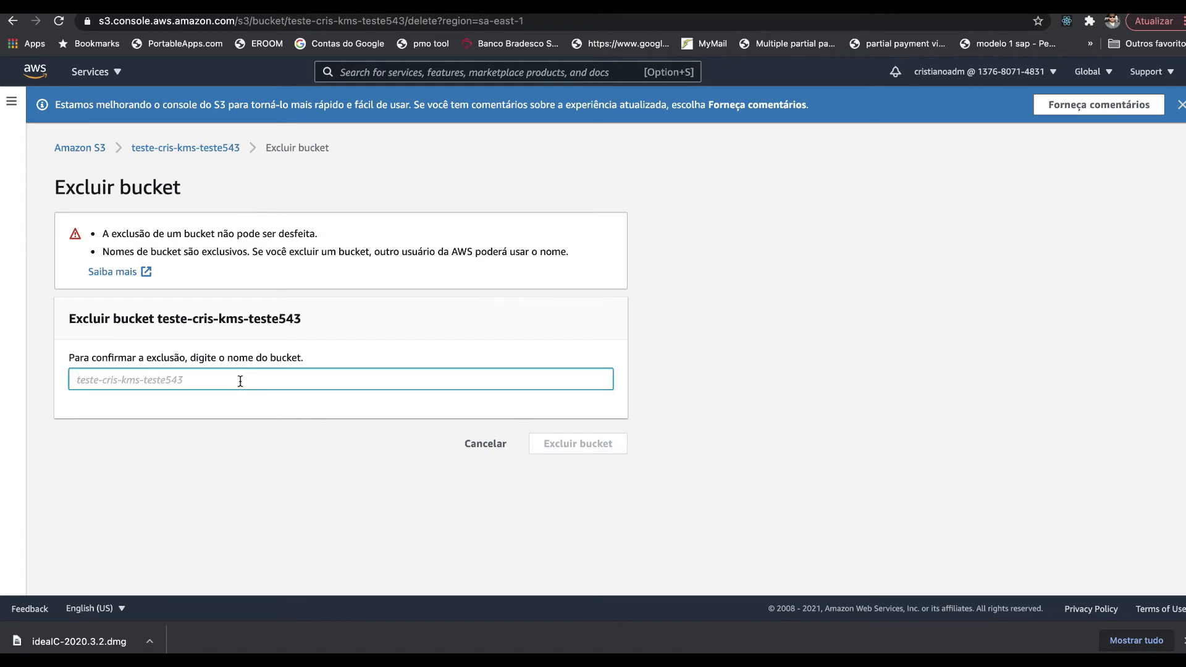
{"action": "type", "text": "teste-cris-kms-teste543"}
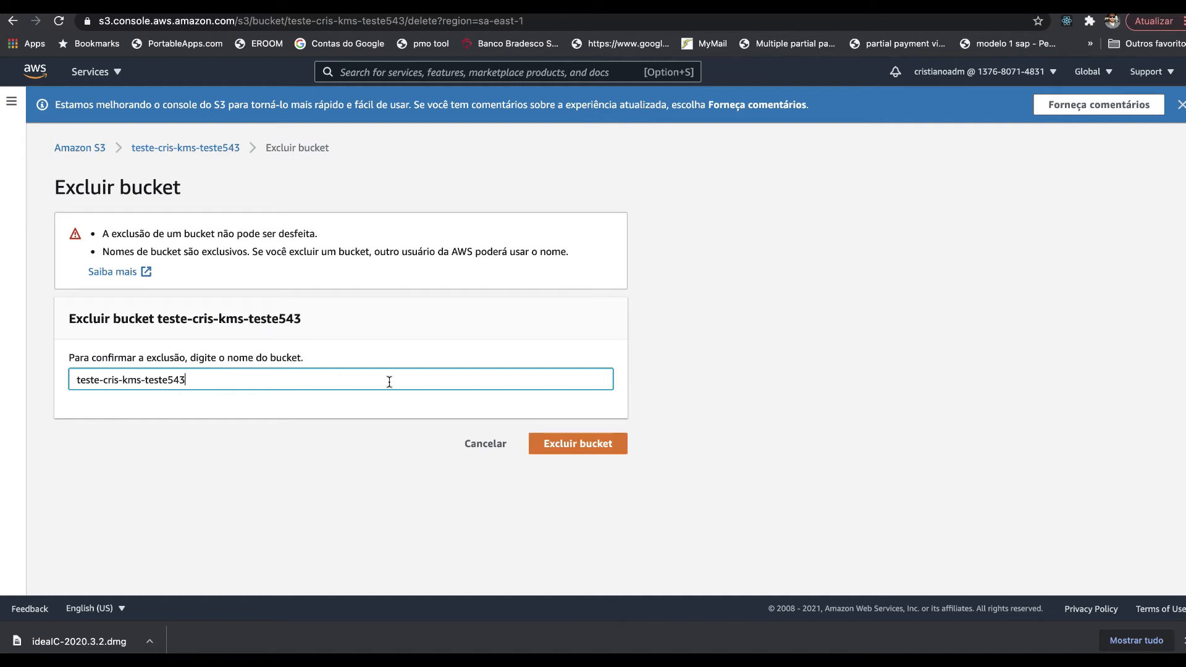
{"action": "left_click", "coordinate": [572, 446]}
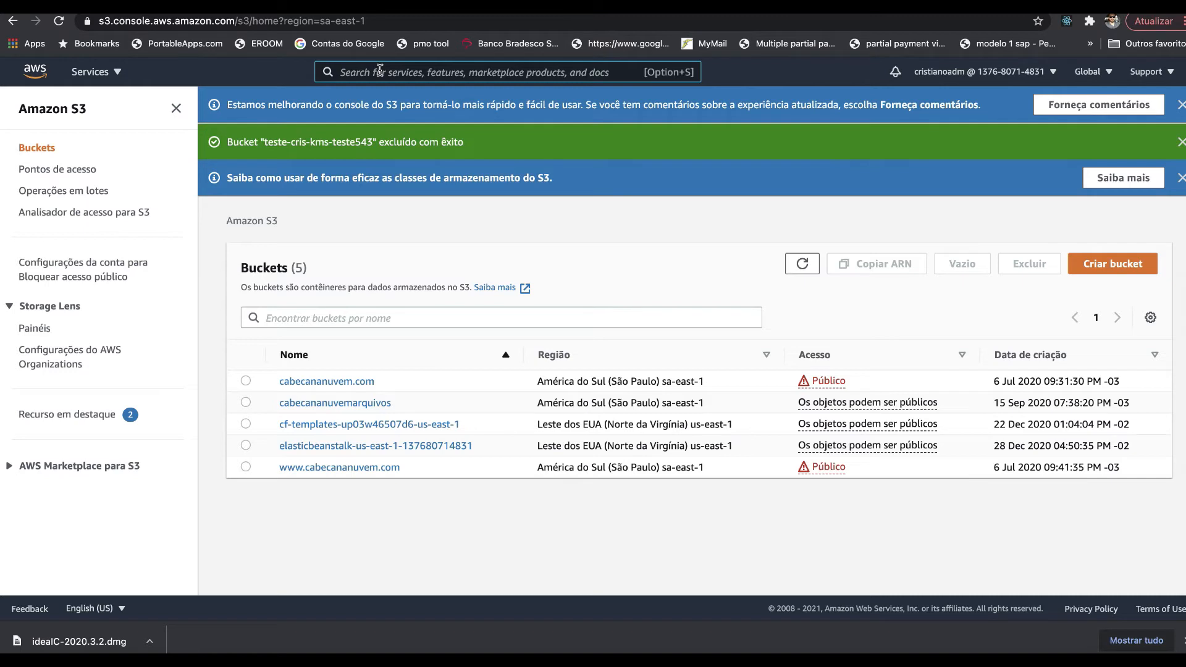
- Find Systems Manager through an 'ssm' search and open its Parameter Store page
{"action": "type", "text": "ssm"}
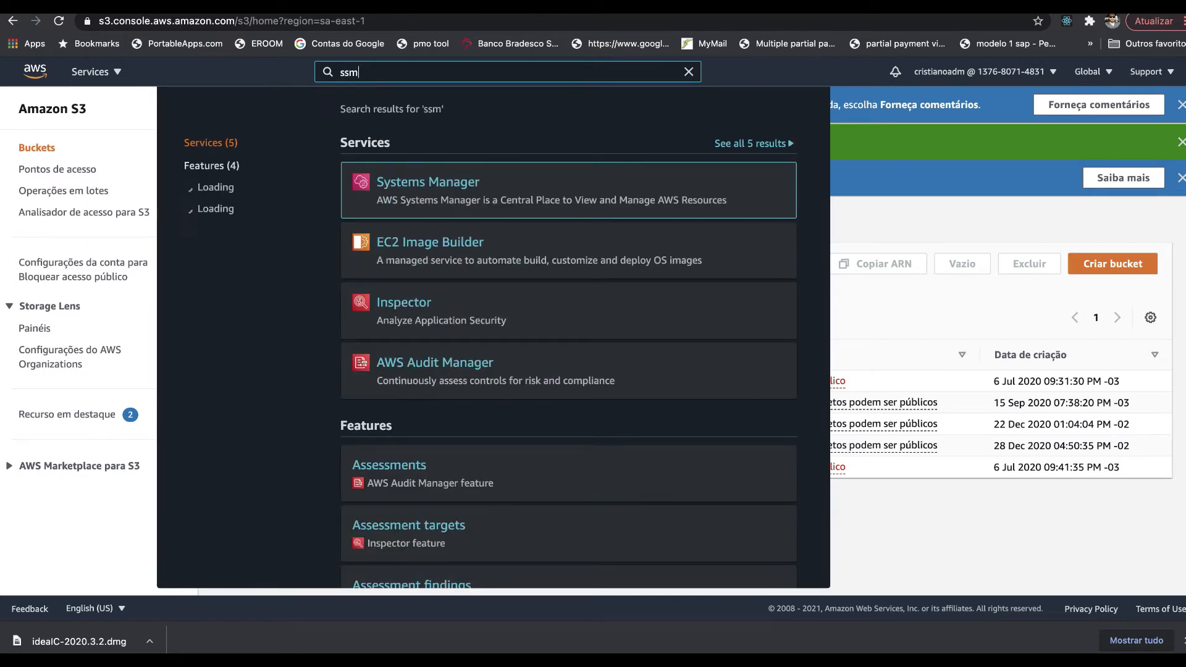
{"action": "left_click", "coordinate": [410, 190]}
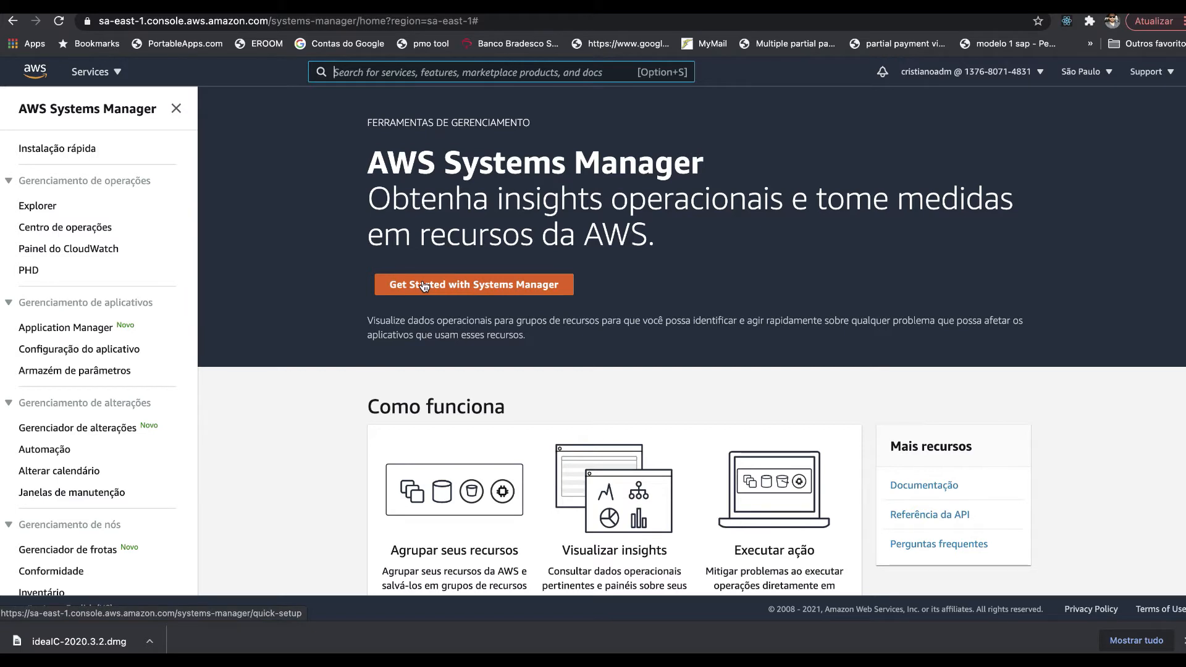
{"action": "key", "text": "super+f"}
{"action": "type", "text": "par"}
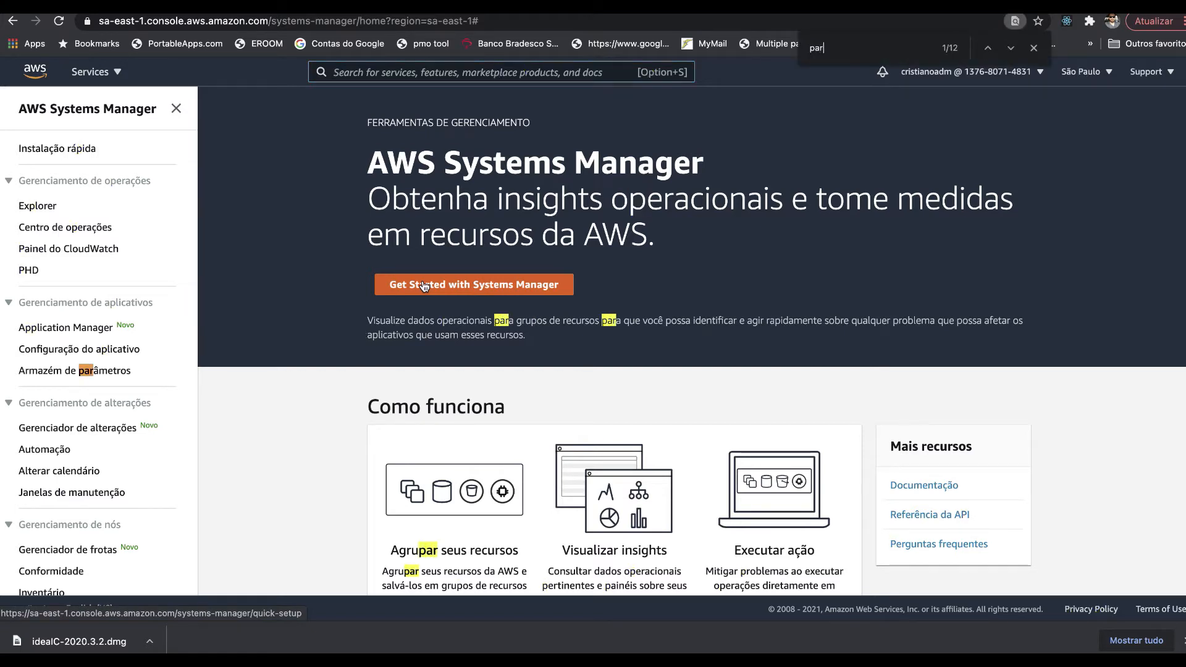
{"action": "type", "text": "ameter stor"}
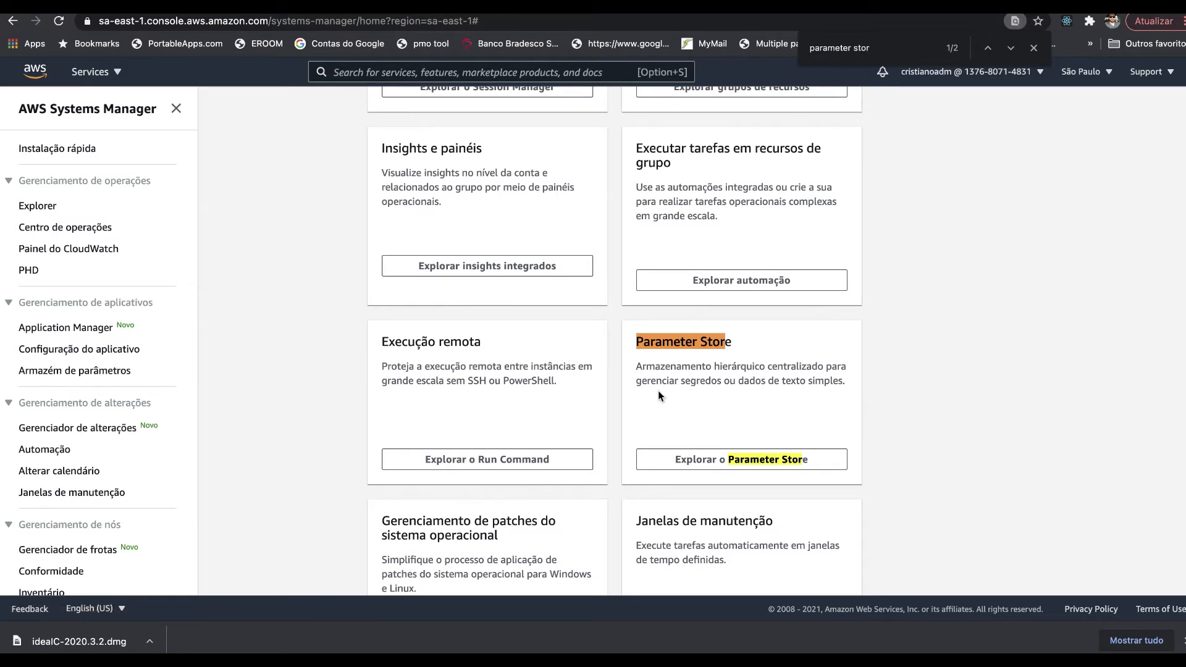
{"action": "left_click", "coordinate": [712, 469]}
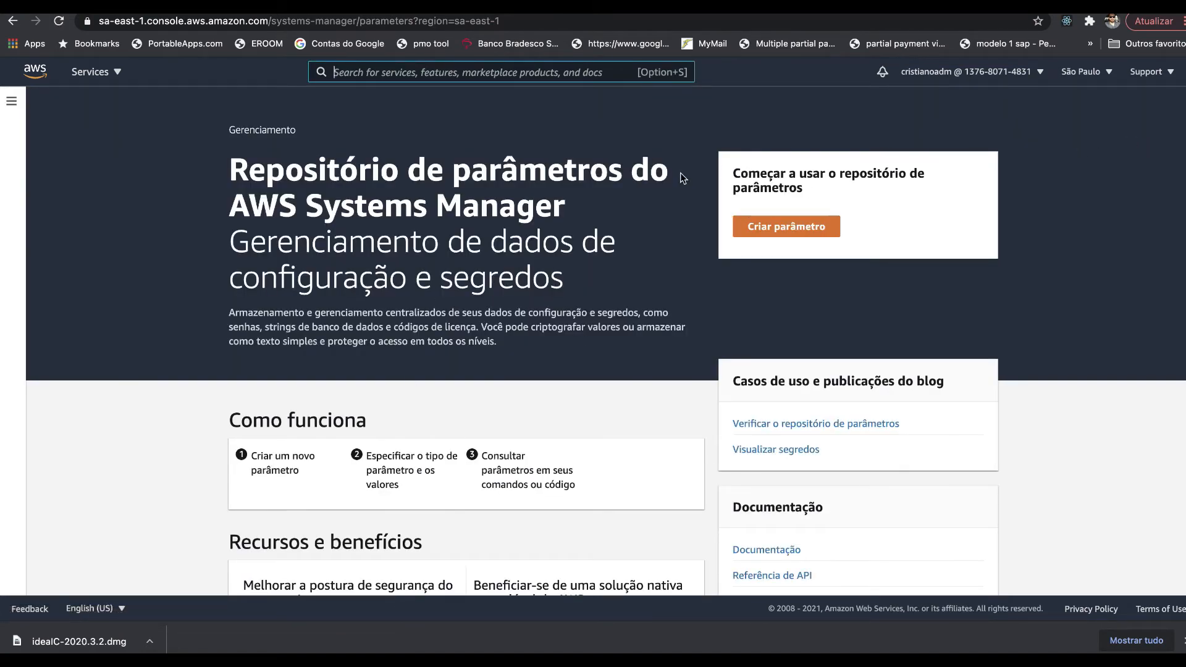
{"action": "scroll", "coordinate": [662, 282], "scroll_direction": "down", "scroll_amount": 5}
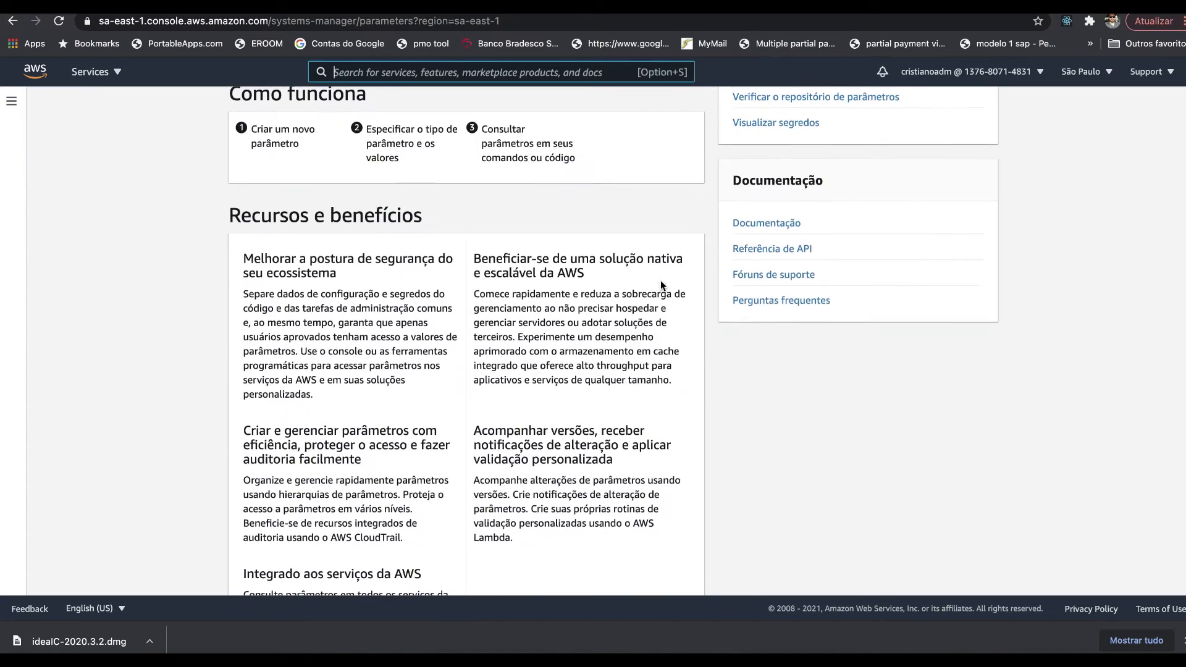
{"action": "scroll", "coordinate": [660, 280], "scroll_direction": "down", "scroll_amount": 1}
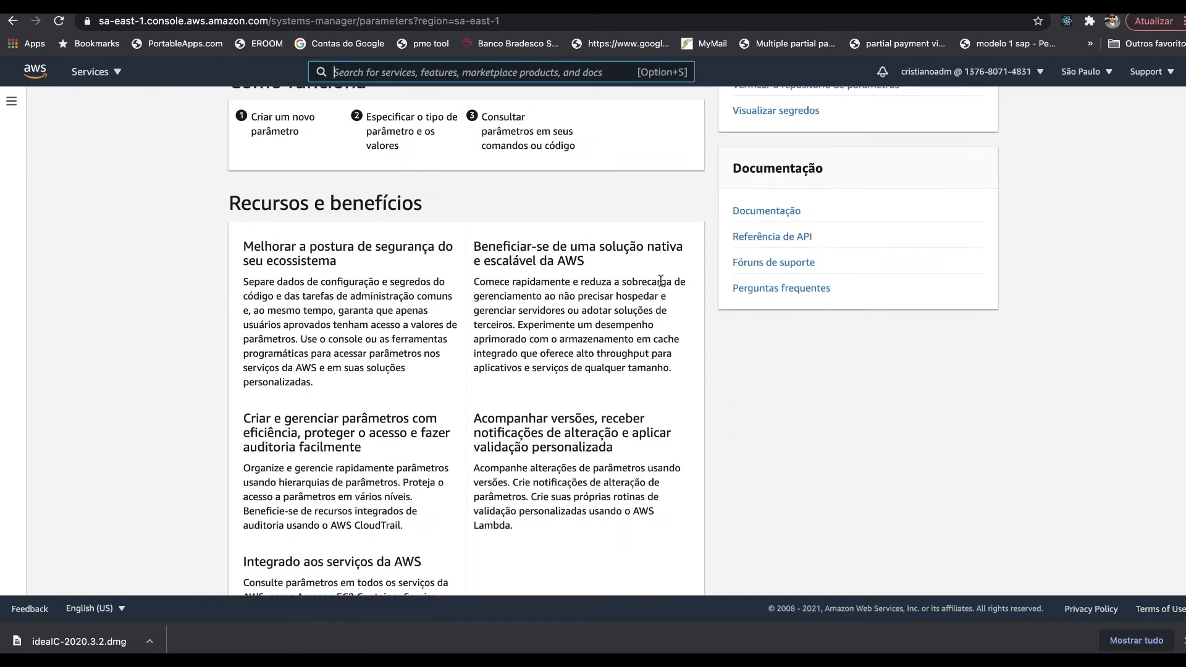
{"action": "scroll", "coordinate": [661, 281], "scroll_direction": "up", "scroll_amount": 3}
{"action": "scroll", "coordinate": [661, 282], "scroll_direction": "up", "scroll_amount": 2}
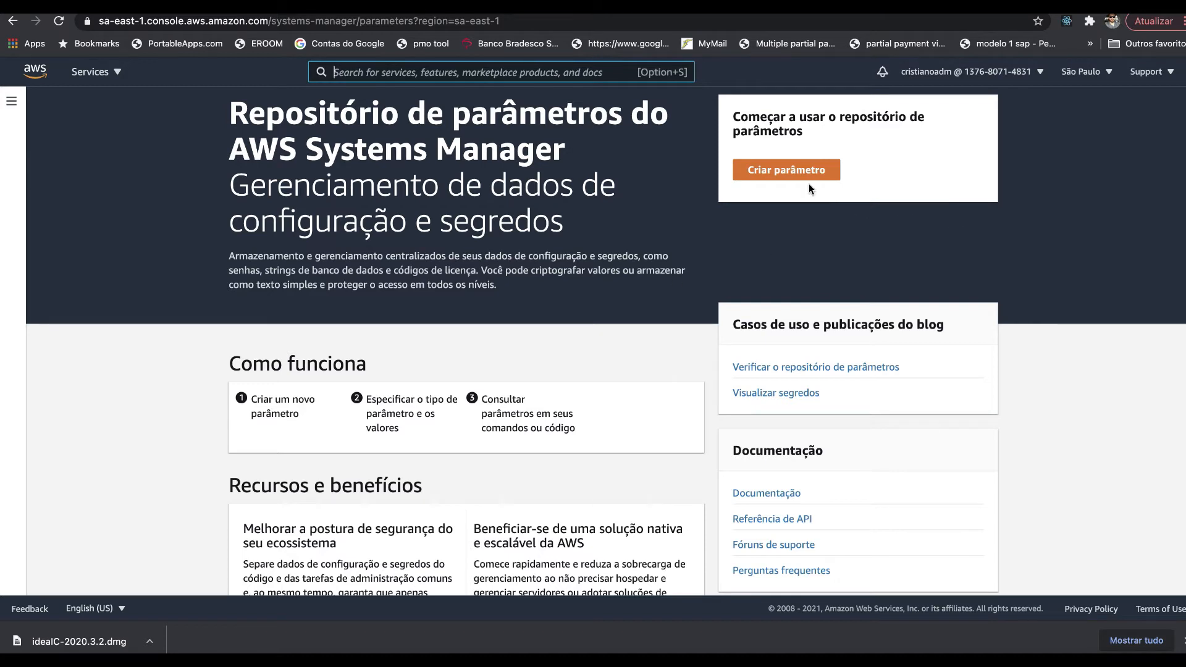
- Start a new parameter named /meuapp/urlprincipal
{"action": "left_click", "coordinate": [805, 168]}
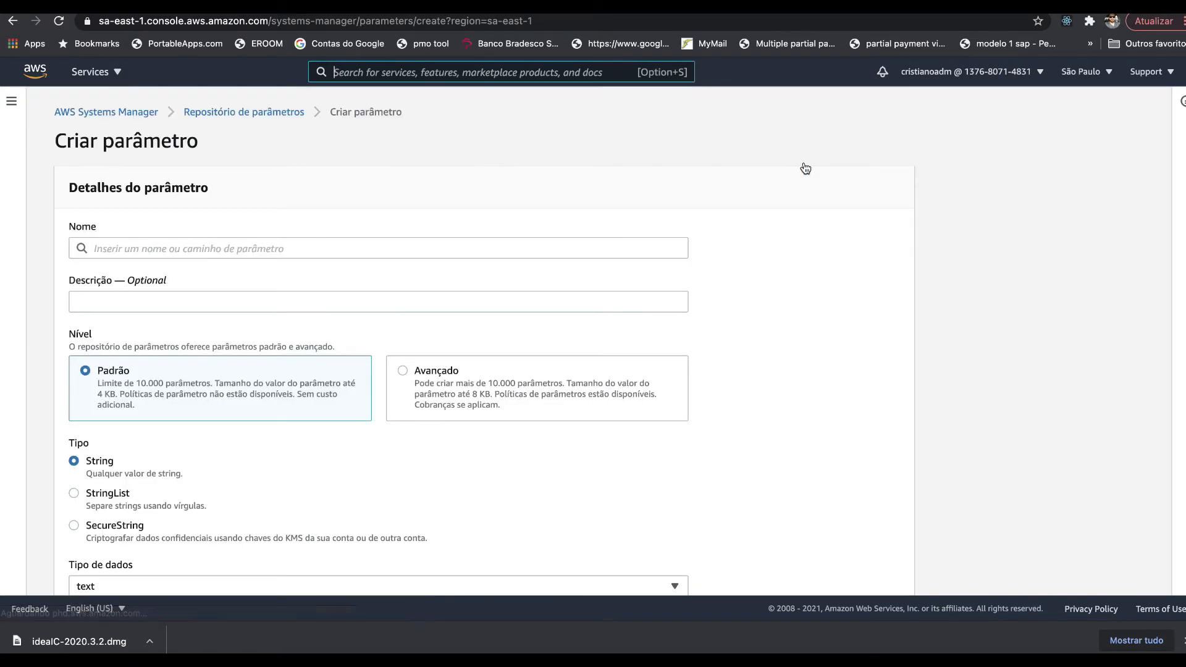
{"action": "left_click", "coordinate": [172, 250]}
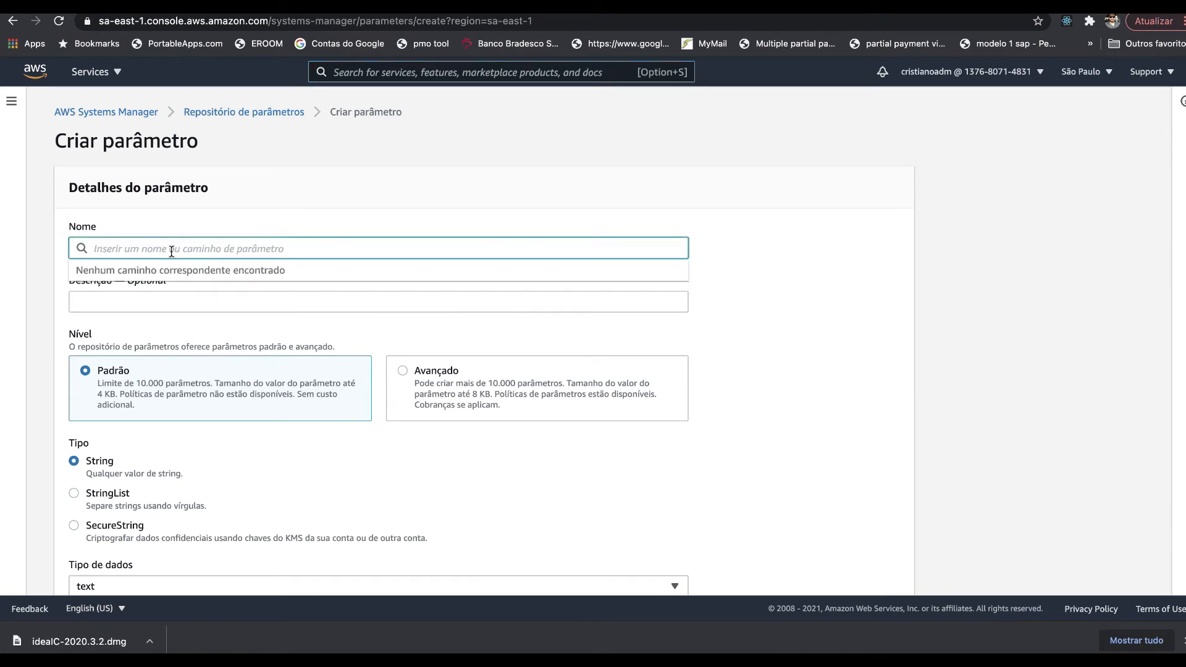
{"action": "type", "text": "/meuapp/url"}
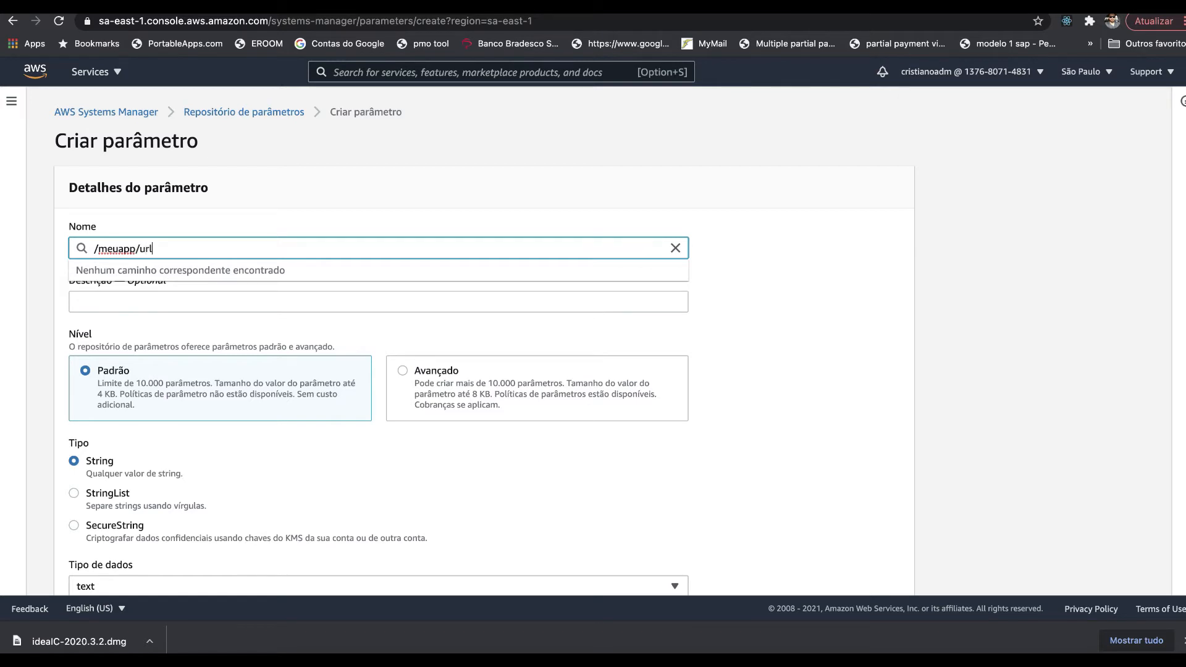
{"action": "type", "text": "principal"}
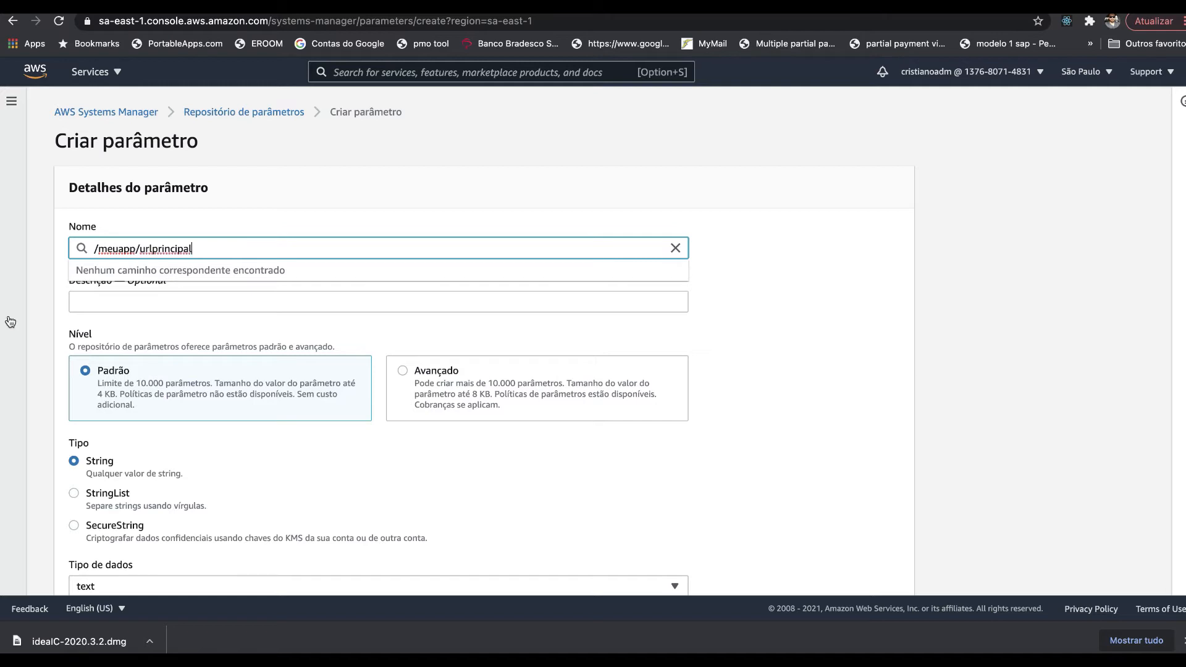
{"action": "left_click", "coordinate": [80, 316]}
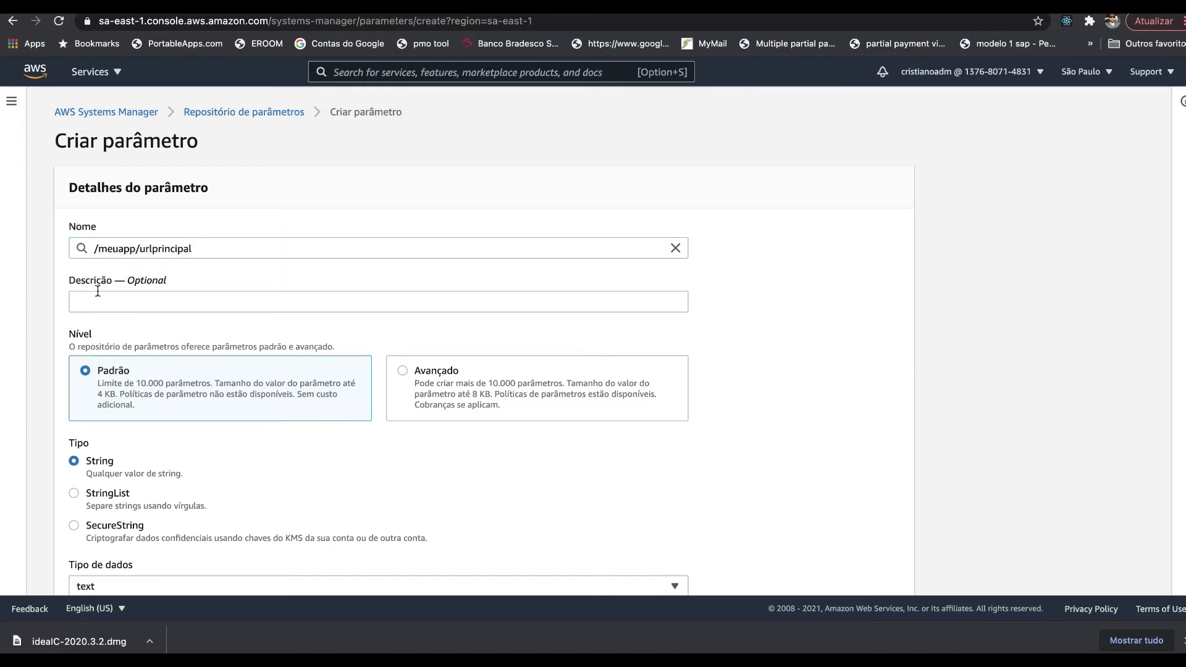
{"action": "left_click", "coordinate": [97, 291]}
{"action": "type", "text": "U"}
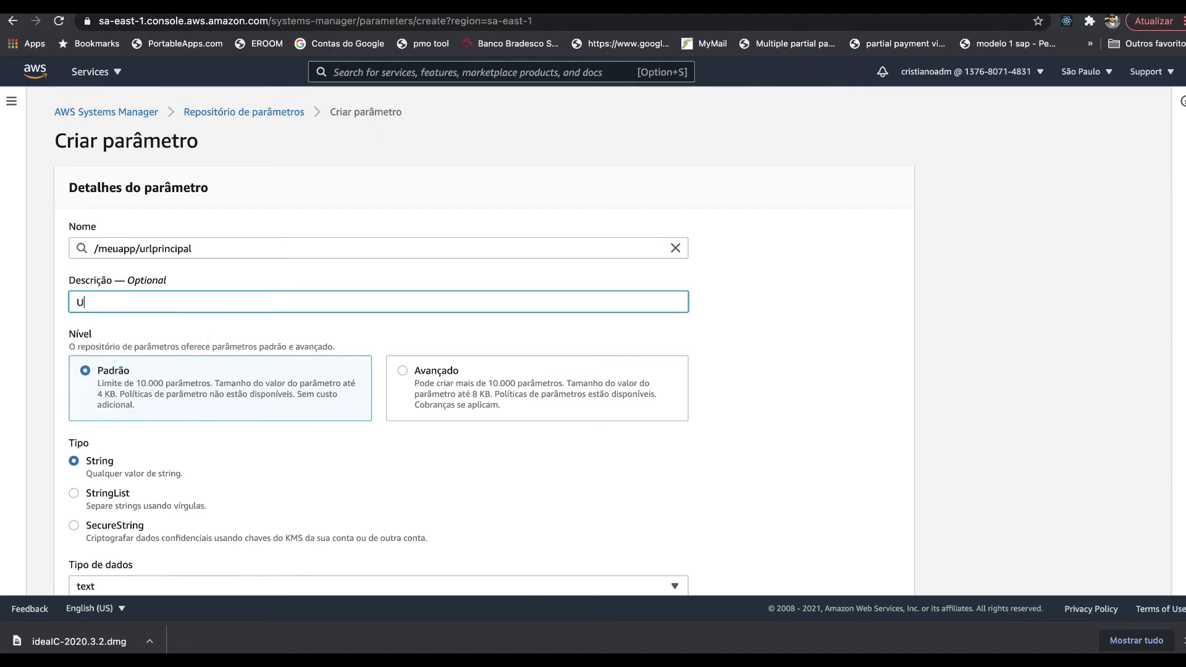
{"action": "type", "text": "RL principal da aplicação WER"}
{"action": "key", "text": "BackSpace"}
{"action": "type", "text": "B"}
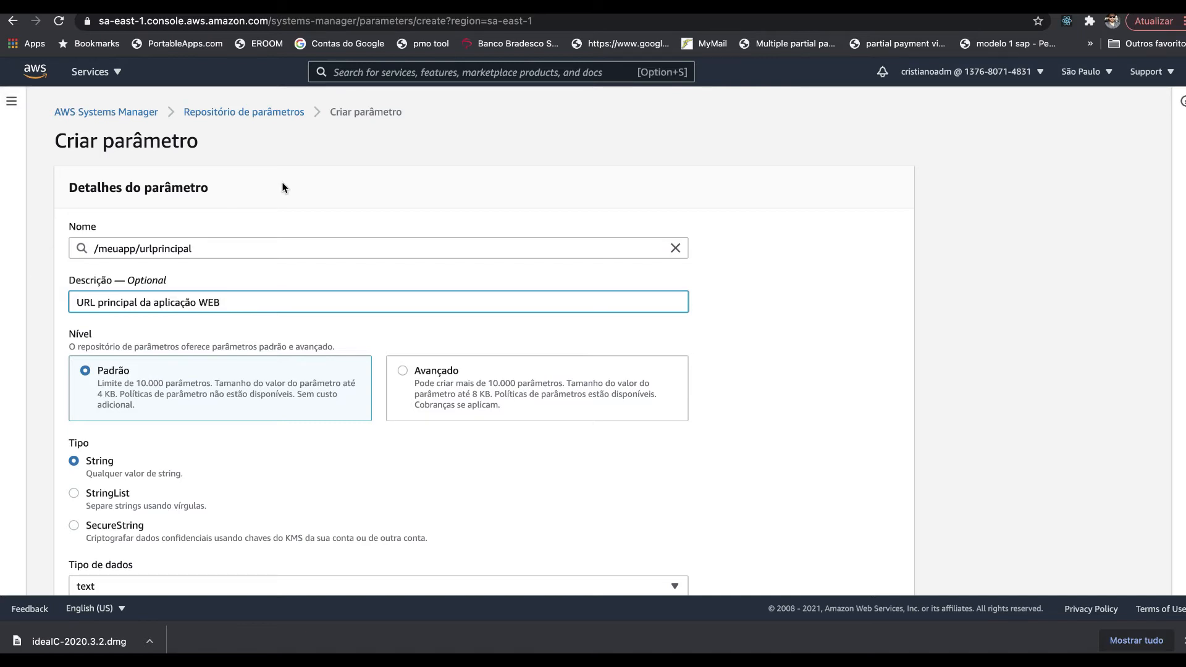
{"action": "scroll", "coordinate": [228, 331], "scroll_direction": "down", "scroll_amount": 3}
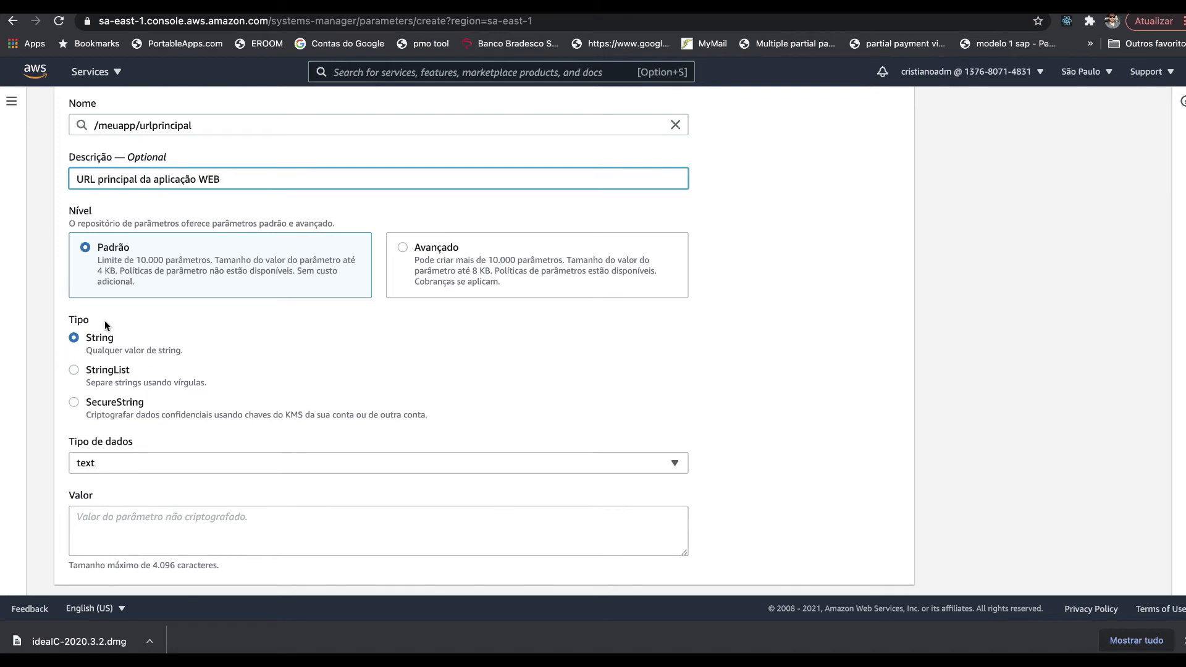
{"action": "left_click", "coordinate": [101, 524]}
{"action": "type", "text": "http"}
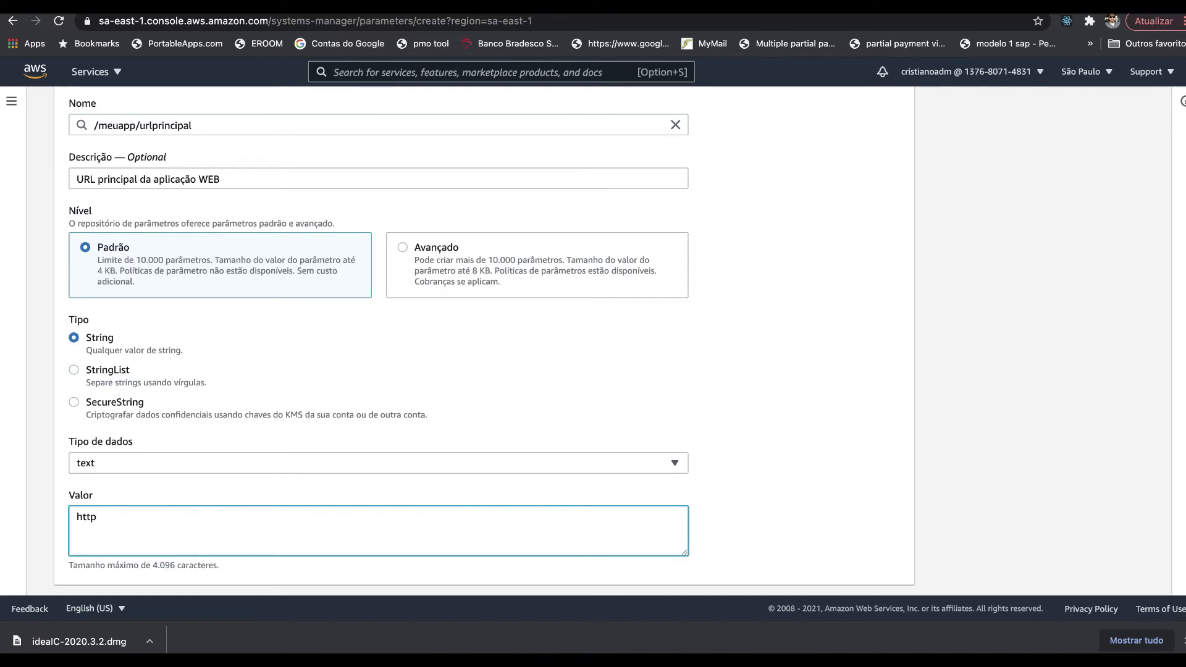
{"action": "type", "text": "s://cabecananuvem.com"}
{"action": "triple_click", "coordinate": [97, 521]}
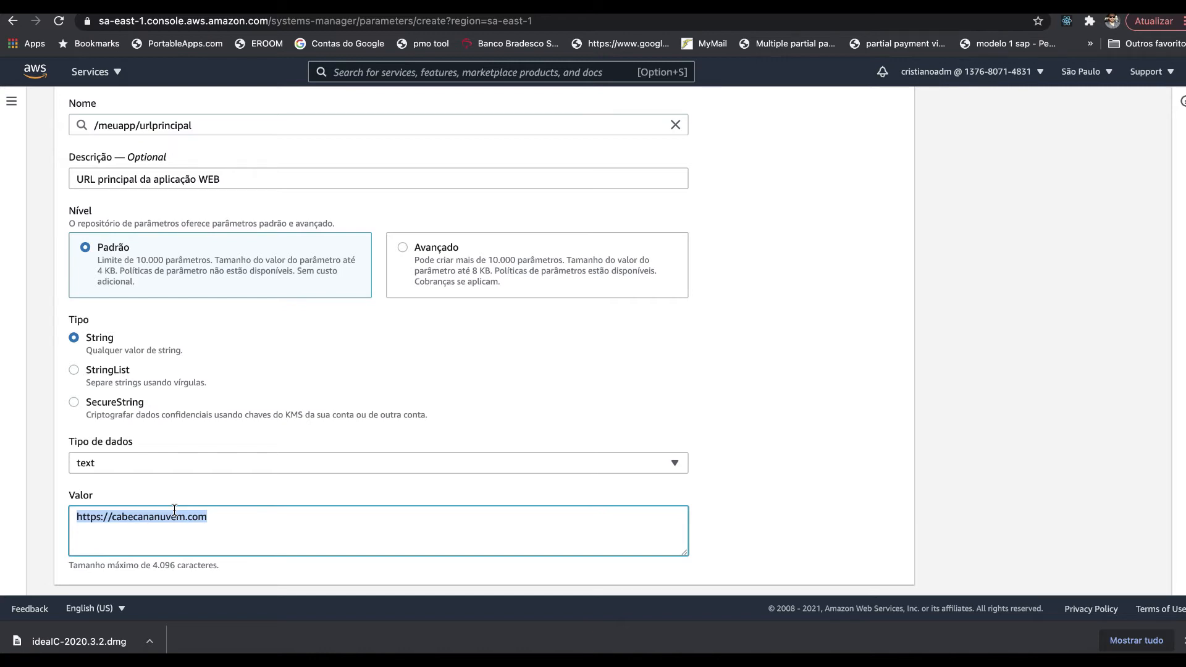
- Make it a SecureString with the alias/testecabecananuvem KMS key, create it, and open it
{"action": "left_click", "coordinate": [122, 407]}
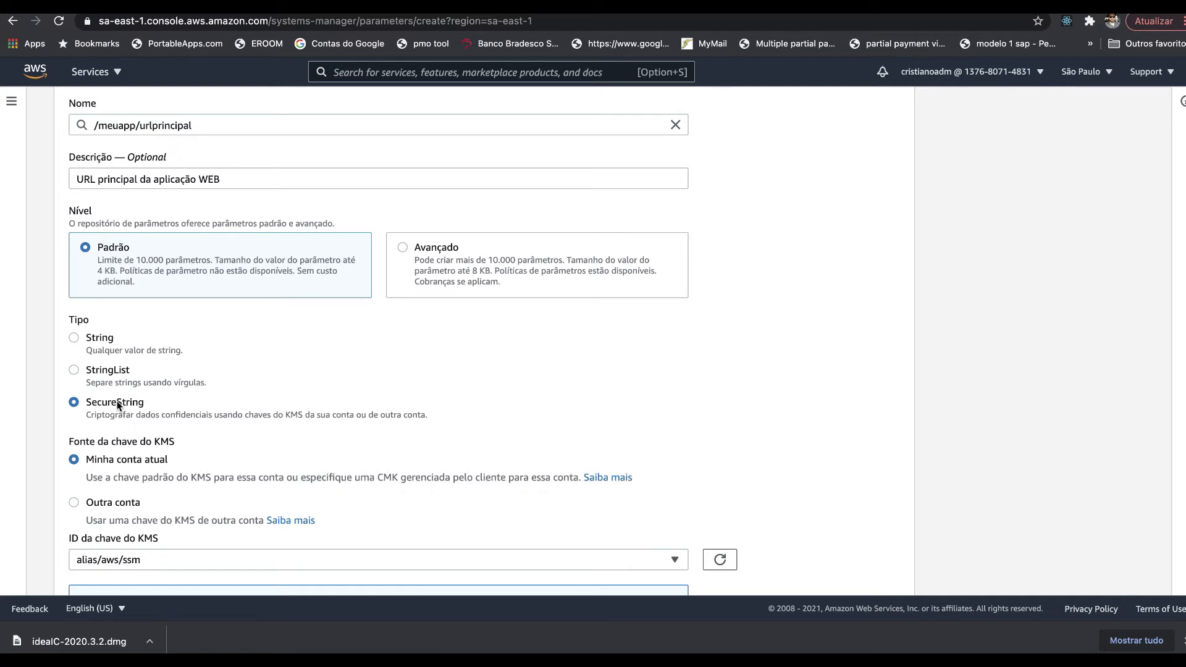
{"action": "scroll", "coordinate": [110, 378], "scroll_direction": "down", "scroll_amount": 2}
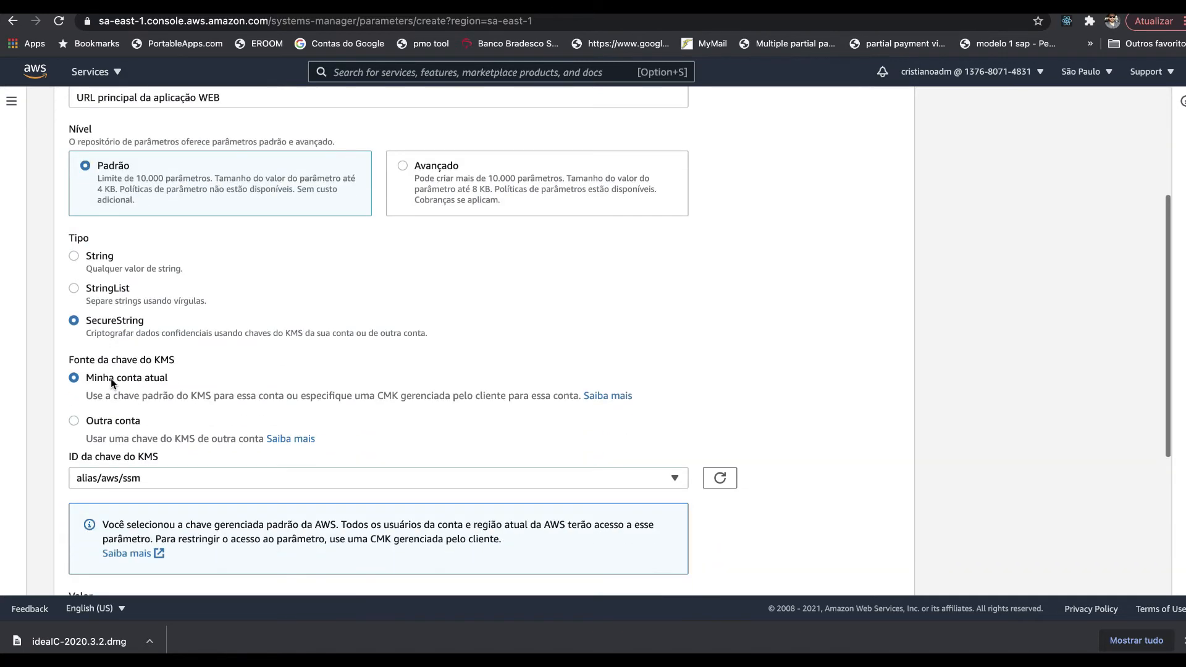
{"action": "scroll", "coordinate": [110, 378], "scroll_direction": "down", "scroll_amount": 6}
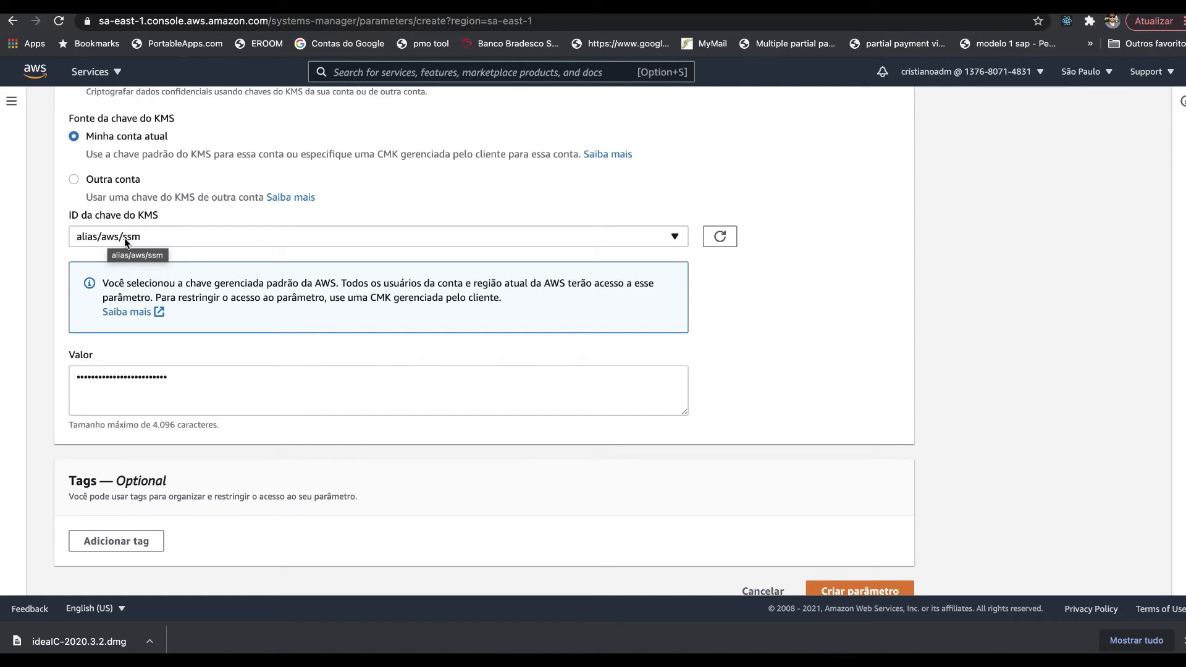
{"action": "left_click", "coordinate": [151, 237]}
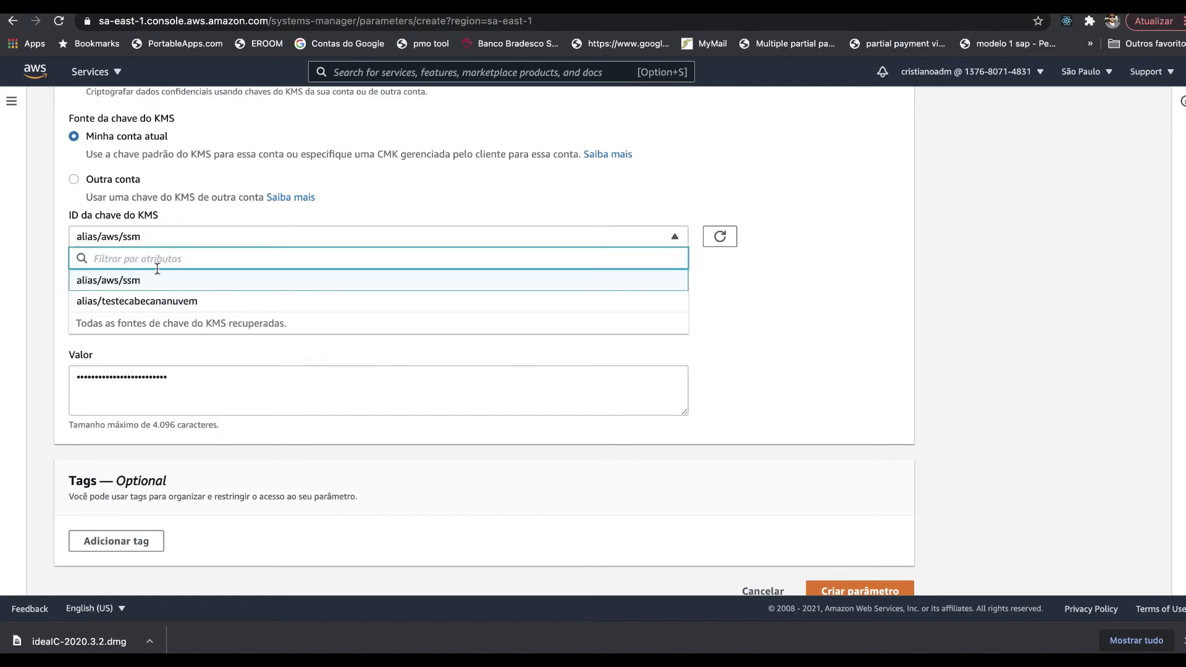
{"action": "left_click", "coordinate": [104, 300]}
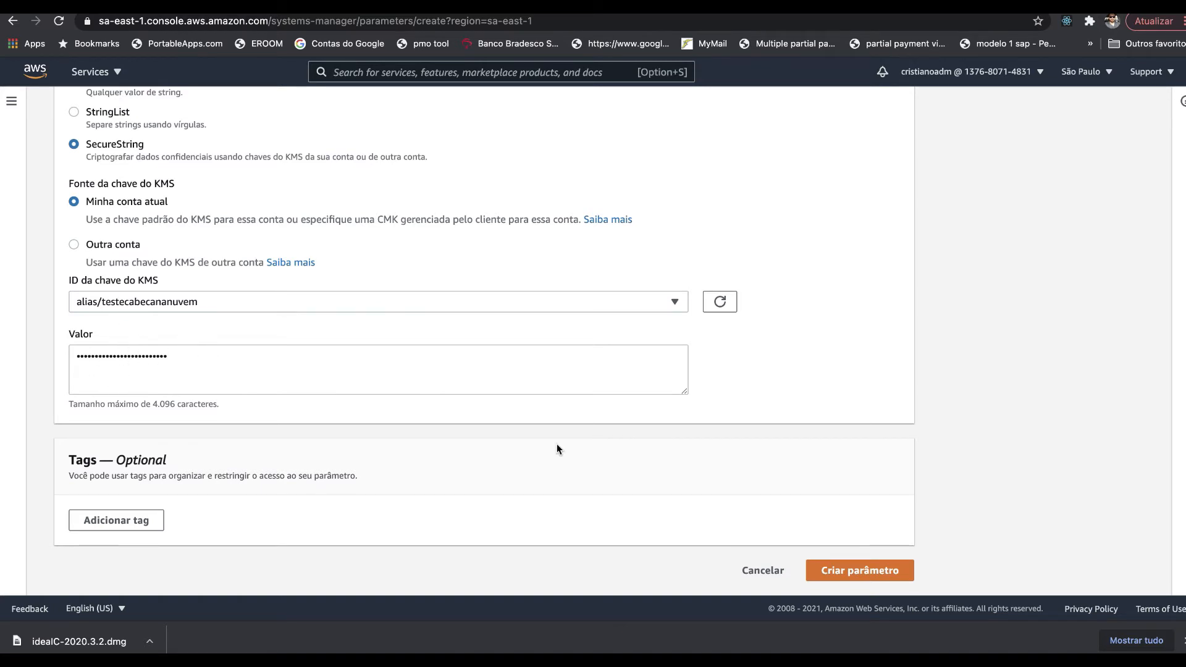
{"action": "left_click", "coordinate": [869, 568]}
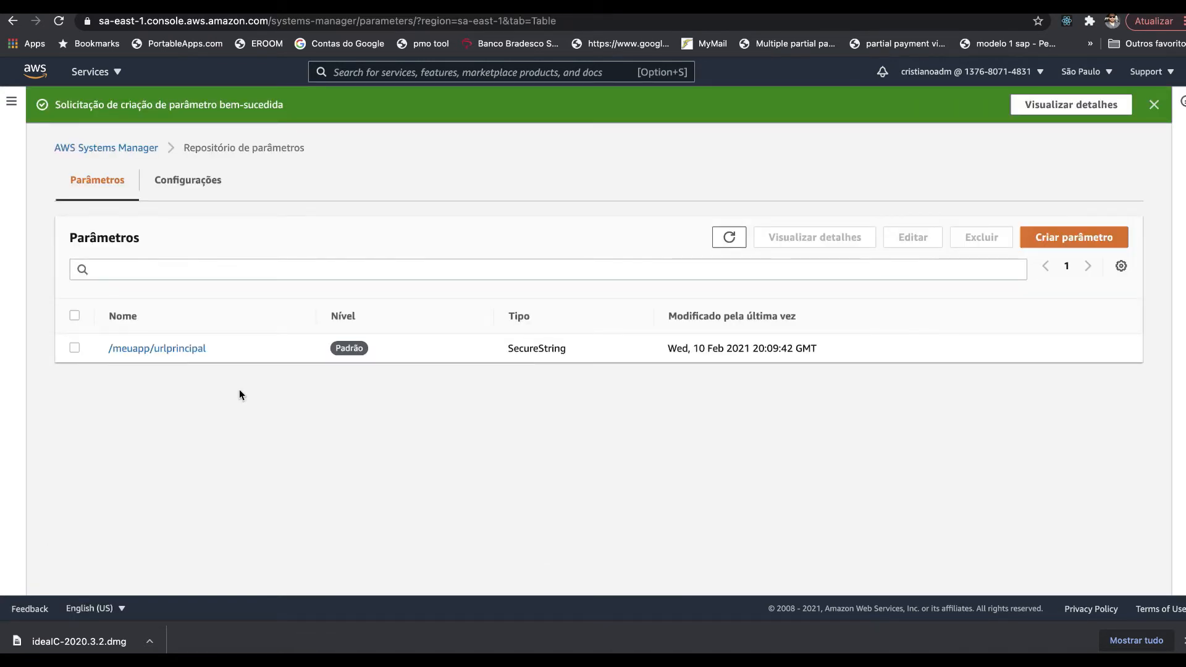
{"action": "left_click", "coordinate": [149, 354]}
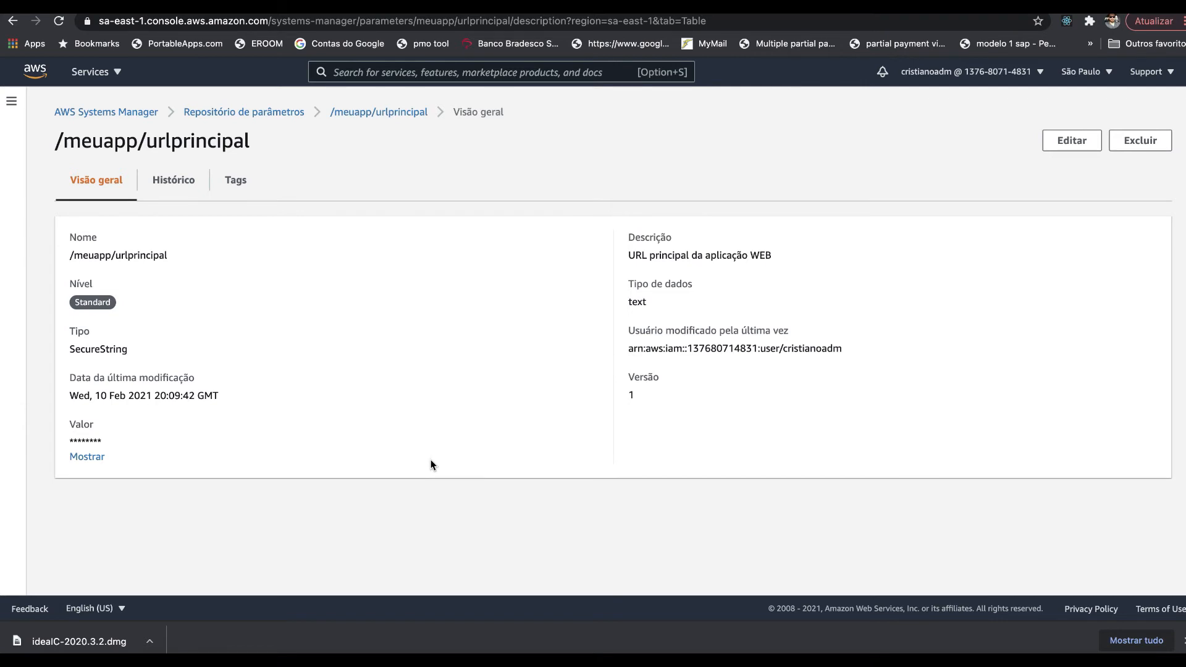
- Reveal and hide the decrypted URL value several times, then leave it masked
{"action": "left_click", "coordinate": [83, 458]}
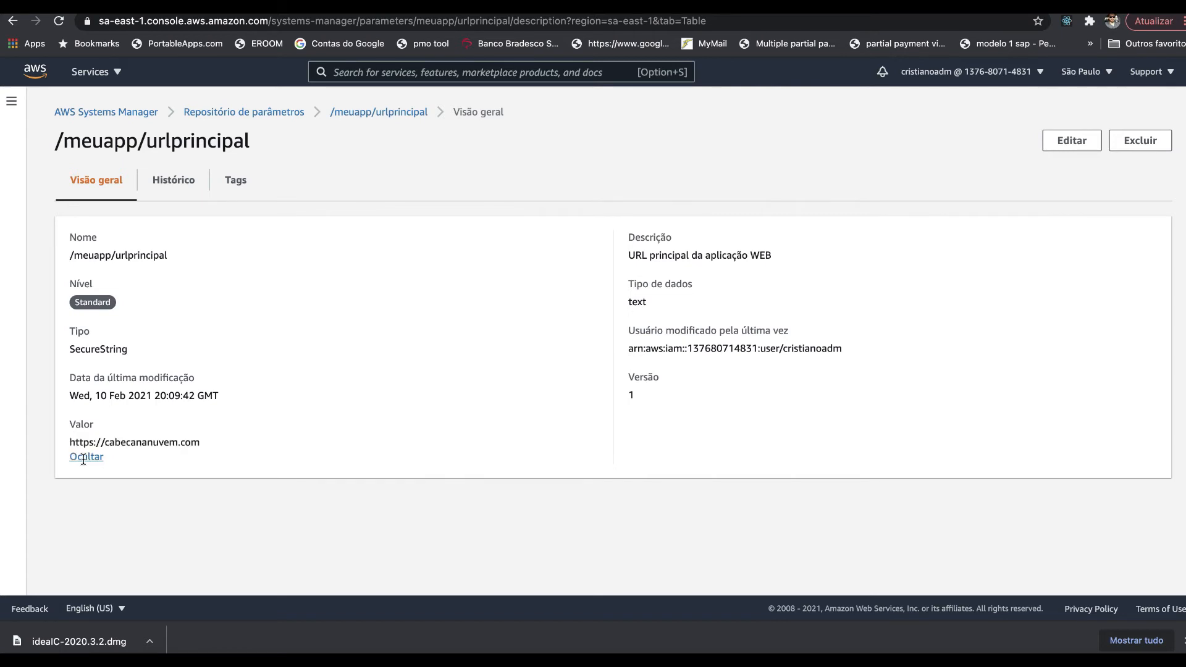
{"action": "left_click", "coordinate": [94, 458]}
{"action": "left_click", "coordinate": [93, 458]}
{"action": "left_click", "coordinate": [90, 457]}
{"action": "left_click", "coordinate": [88, 456]}
{"action": "left_click_drag", "start_coordinate": [73, 442], "coordinate": [226, 445]}
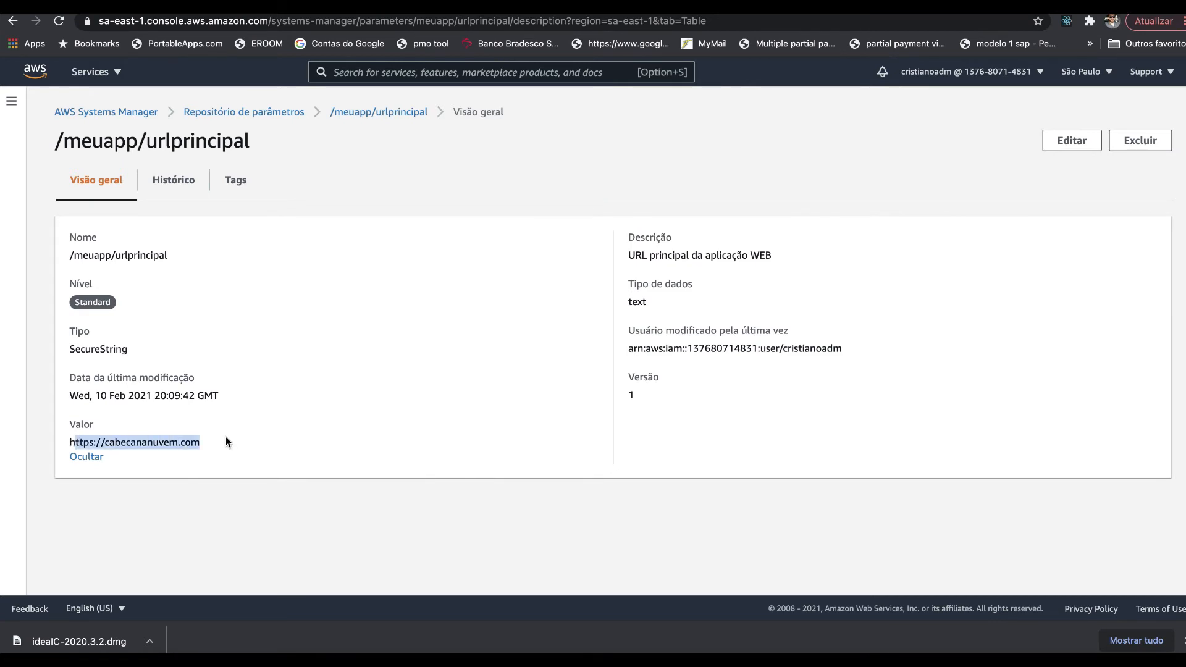
{"action": "left_click", "coordinate": [197, 440]}
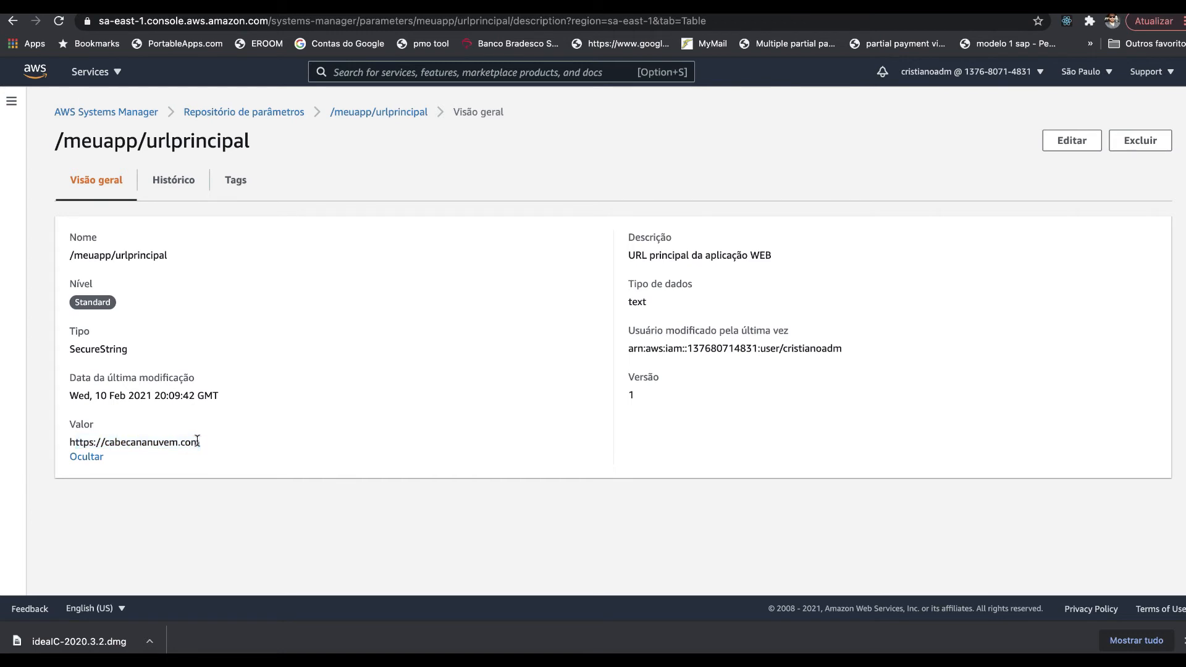
{"action": "left_click", "coordinate": [87, 457]}
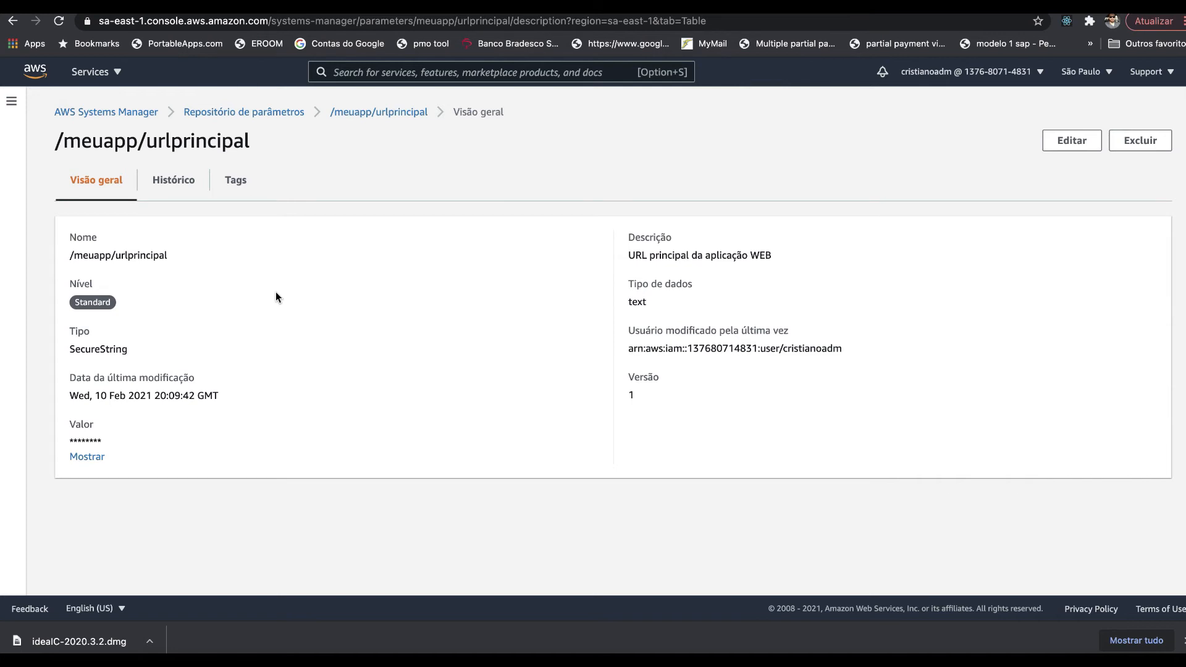
- Delete the /meuapp/urlprincipal parameter and go to the Lambda functions list
{"action": "left_click", "coordinate": [386, 116]}
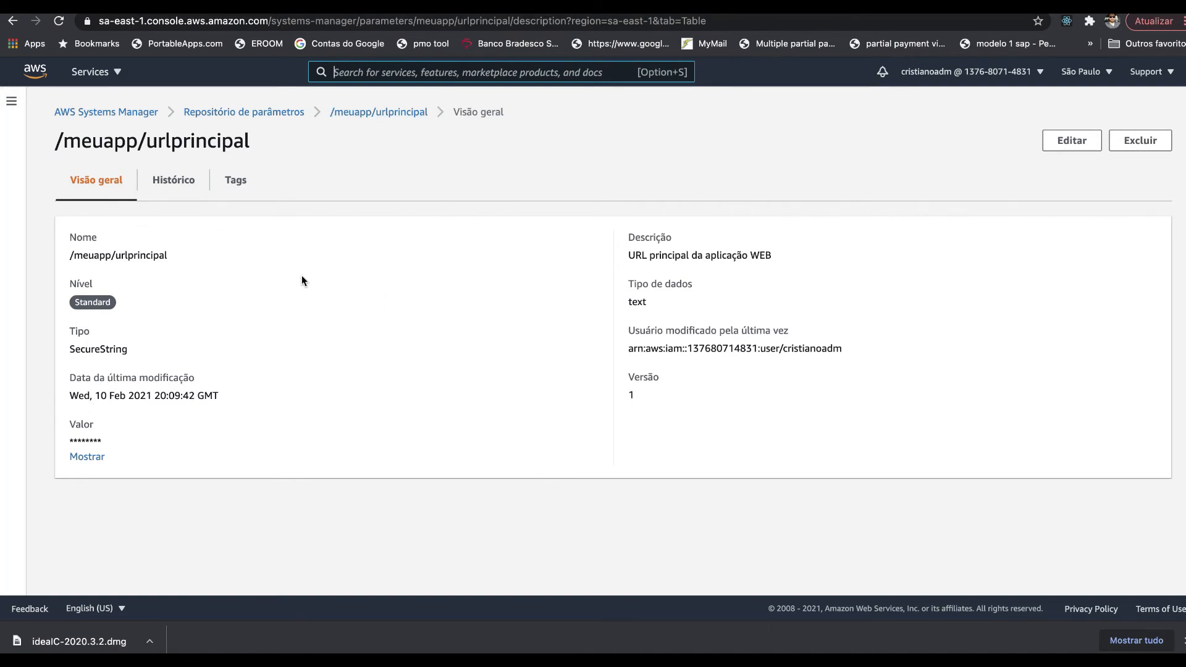
{"action": "left_click", "coordinate": [1148, 144]}
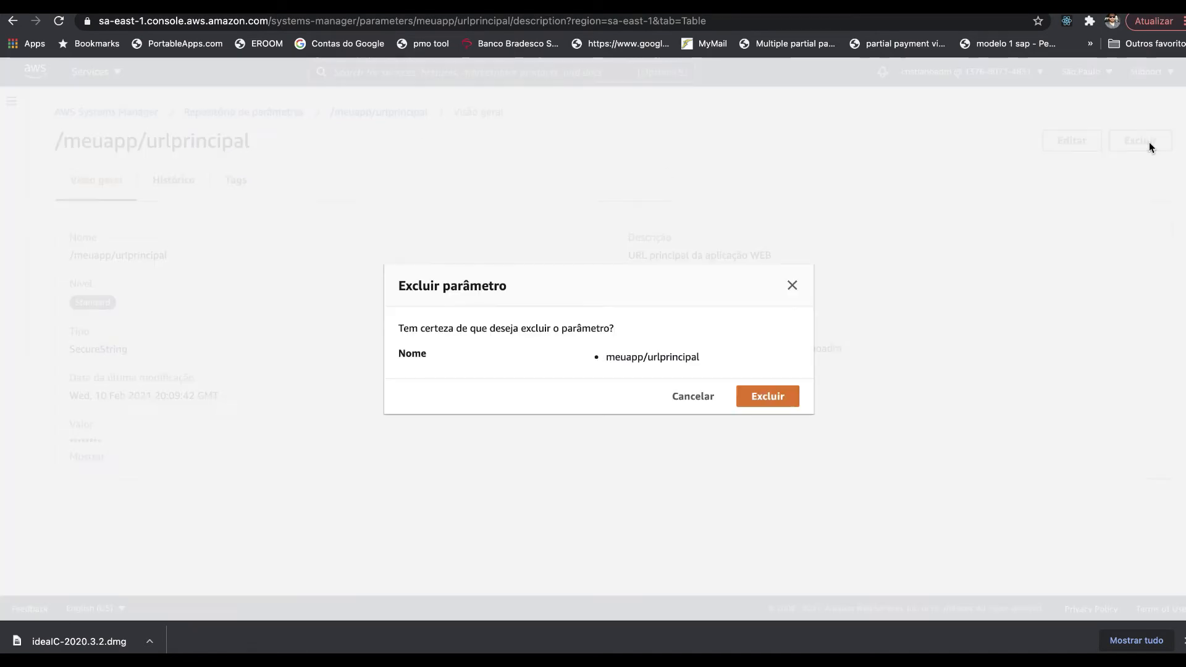
{"action": "left_click", "coordinate": [768, 398]}
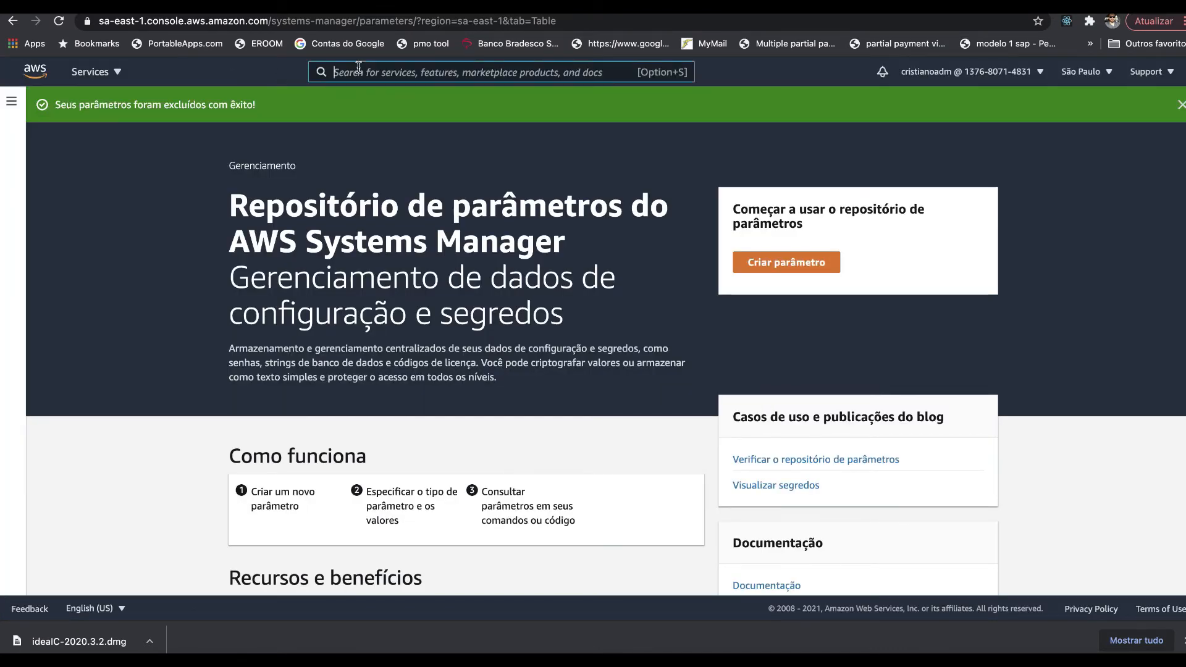
{"action": "type", "text": "am"}
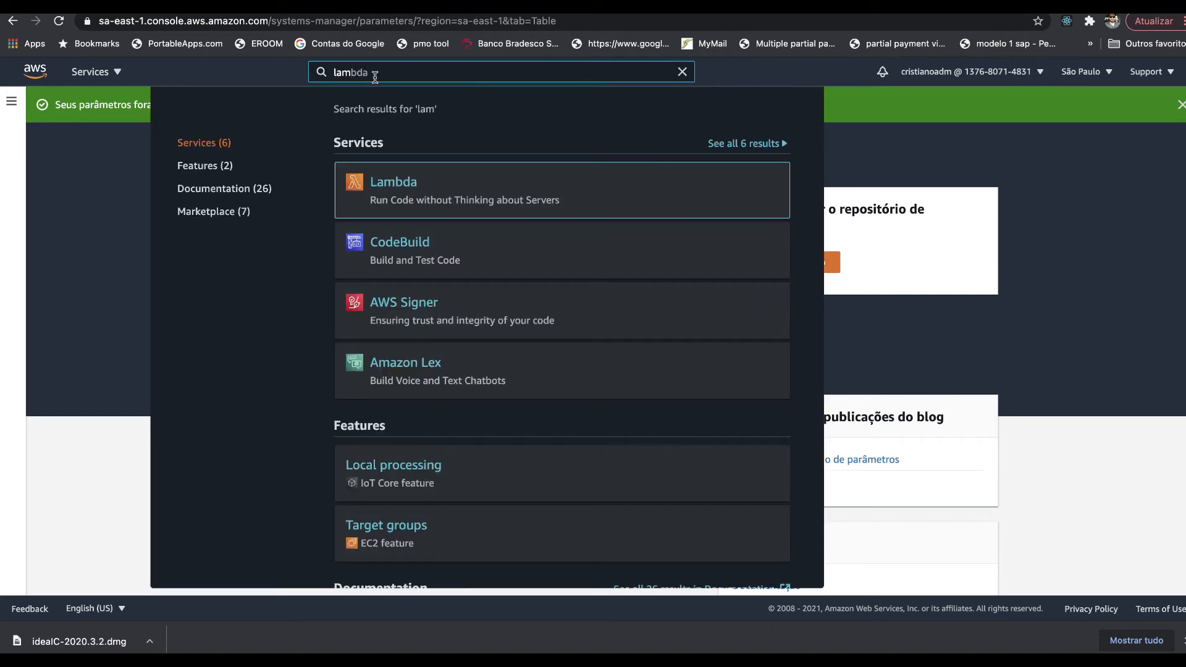
{"action": "left_click", "coordinate": [389, 185]}
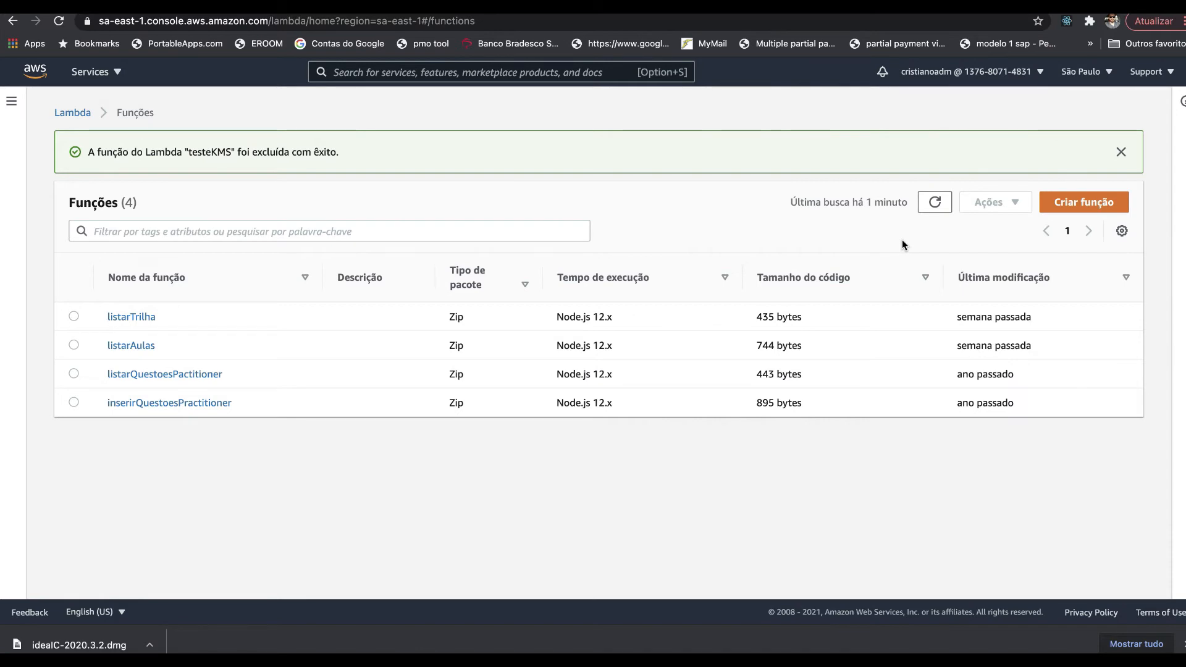
- Create Lambda function testeKMS from scratch on Node.js 14.x with a basic-permissions role
{"action": "left_click", "coordinate": [1085, 205]}
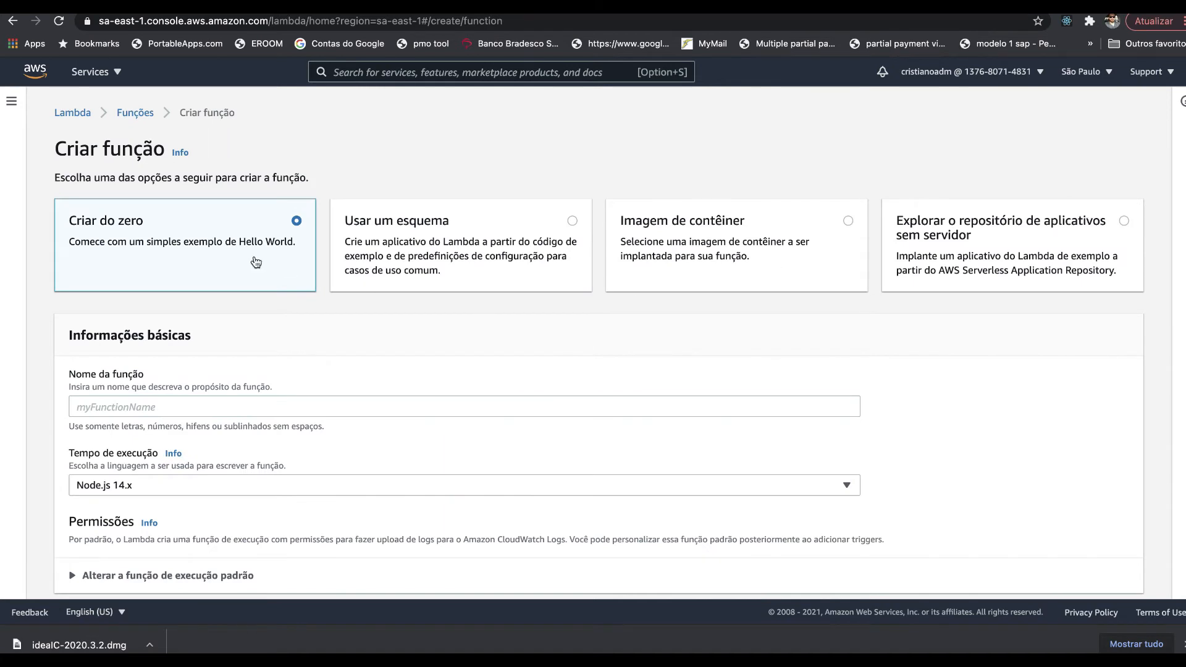
{"action": "left_click", "coordinate": [105, 415]}
{"action": "type", "text": "teste"}
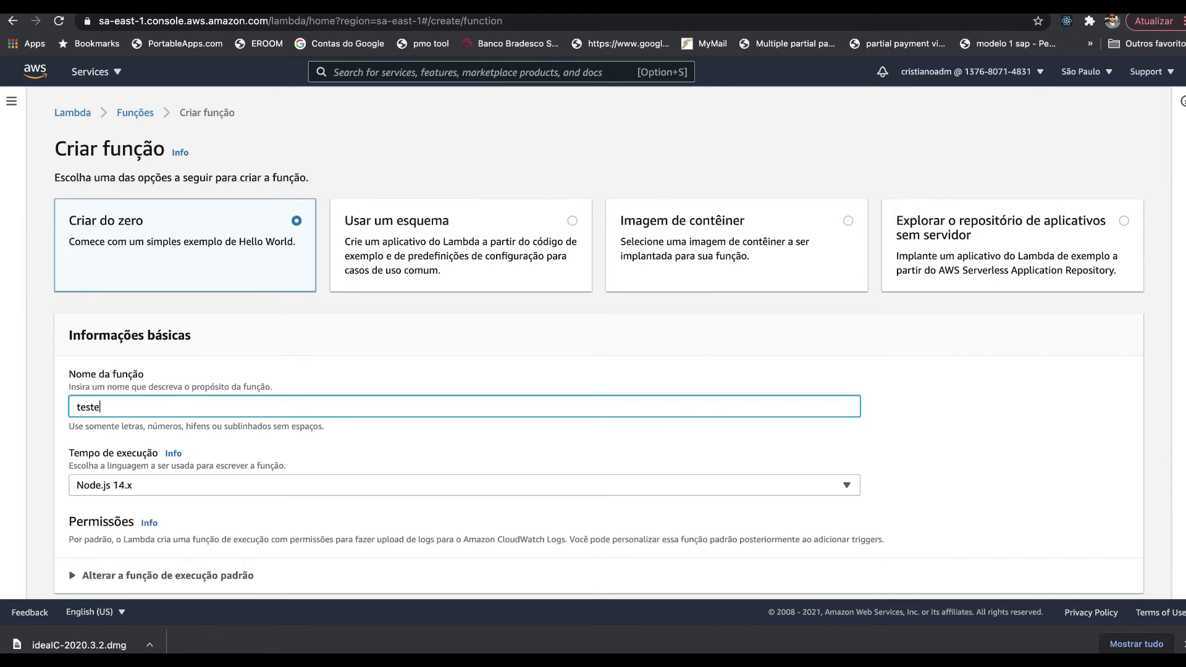
{"action": "type", "text": "KMA"}
{"action": "key", "text": "BackSpace"}
{"action": "type", "text": "S"}
{"action": "left_click", "coordinate": [120, 488]}
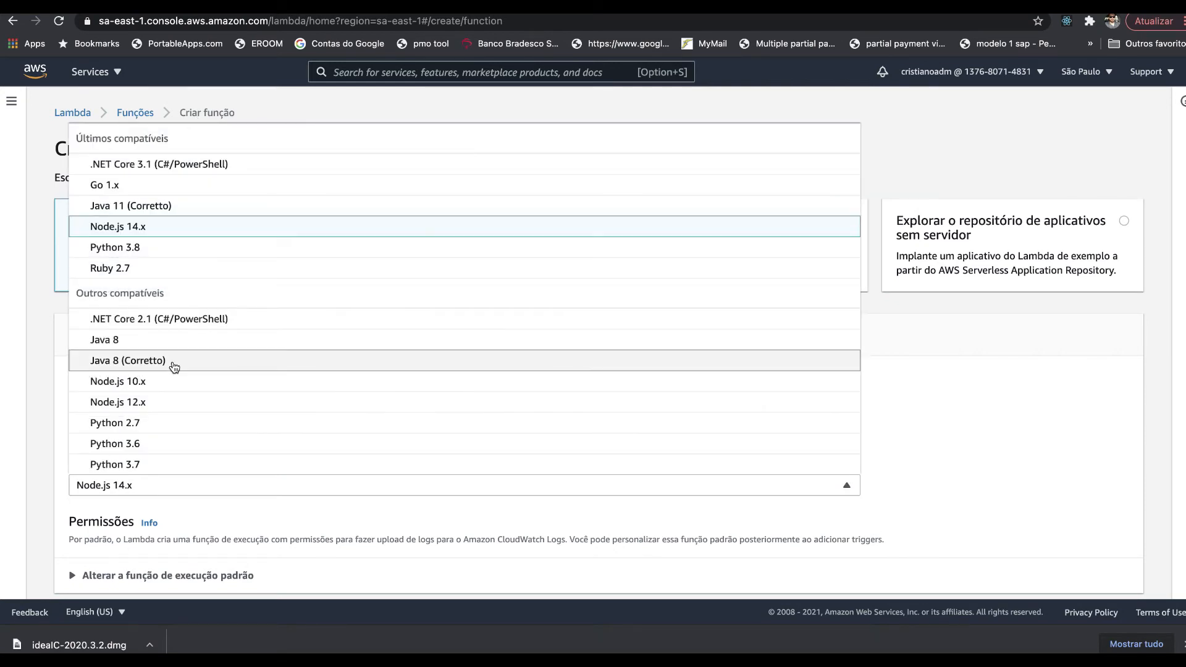
{"action": "left_click", "coordinate": [13, 463]}
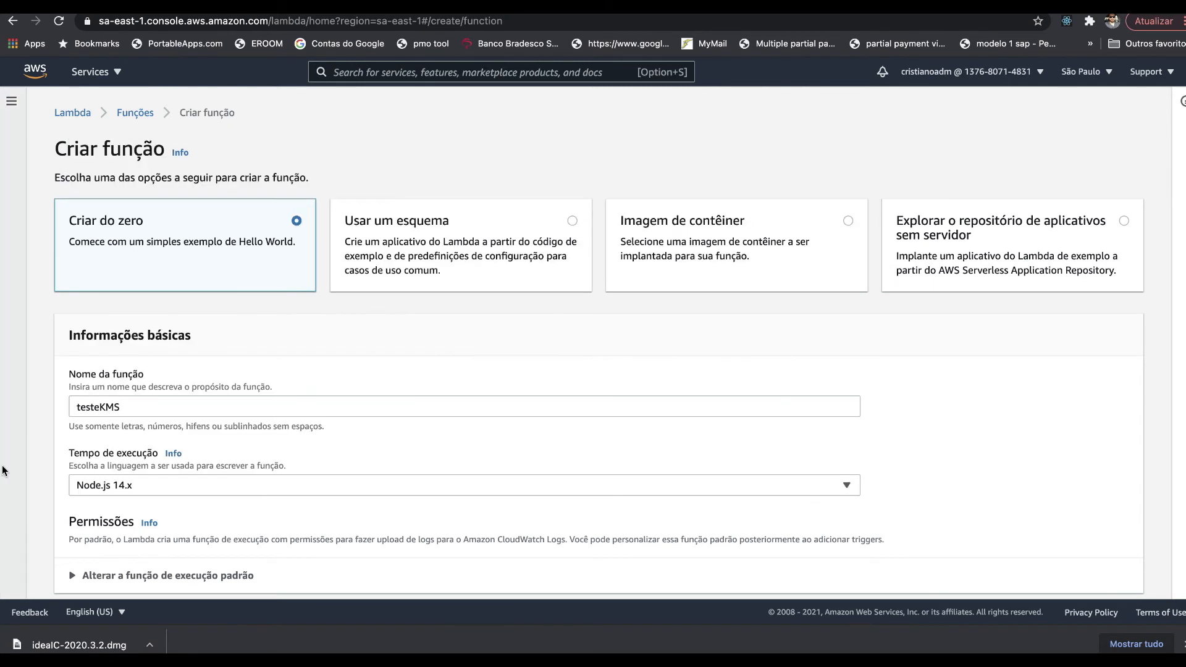
{"action": "scroll", "coordinate": [231, 478], "scroll_direction": "down", "scroll_amount": 3}
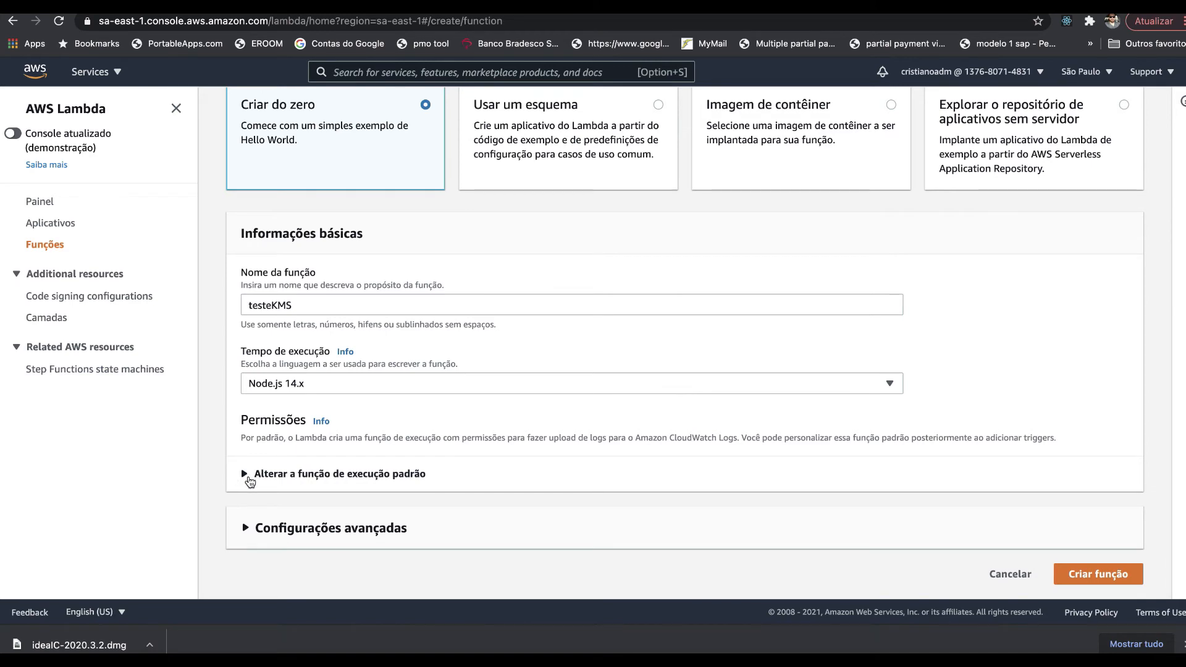
{"action": "left_click", "coordinate": [247, 476]}
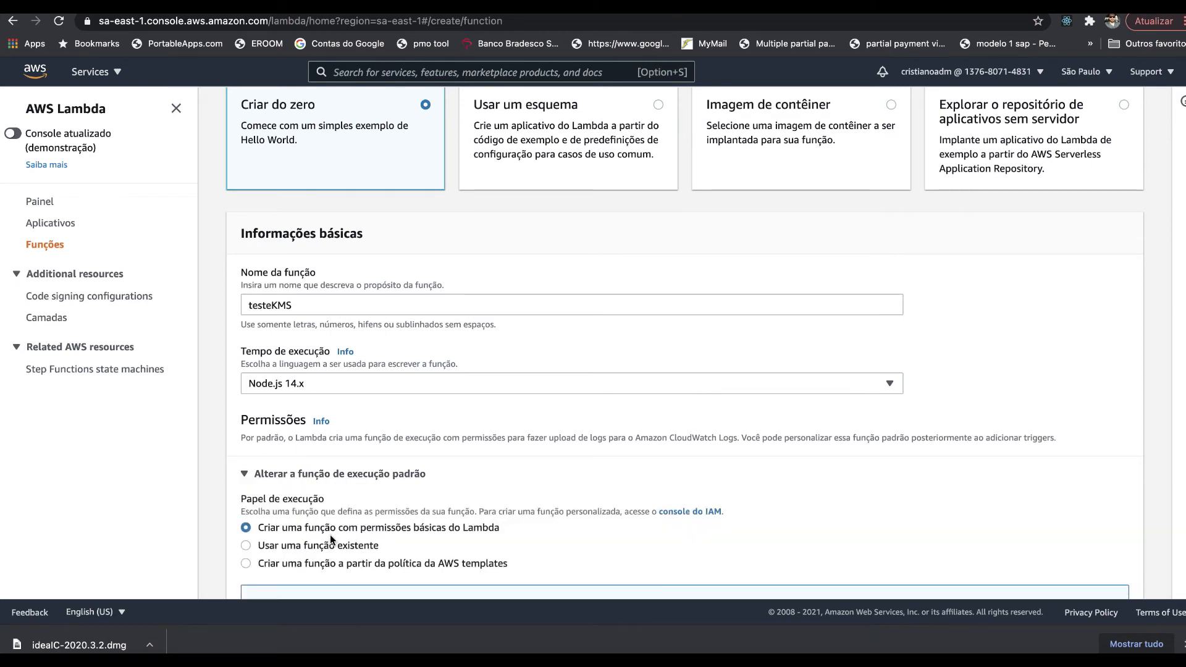
{"action": "scroll", "coordinate": [342, 539], "scroll_direction": "down", "scroll_amount": 5}
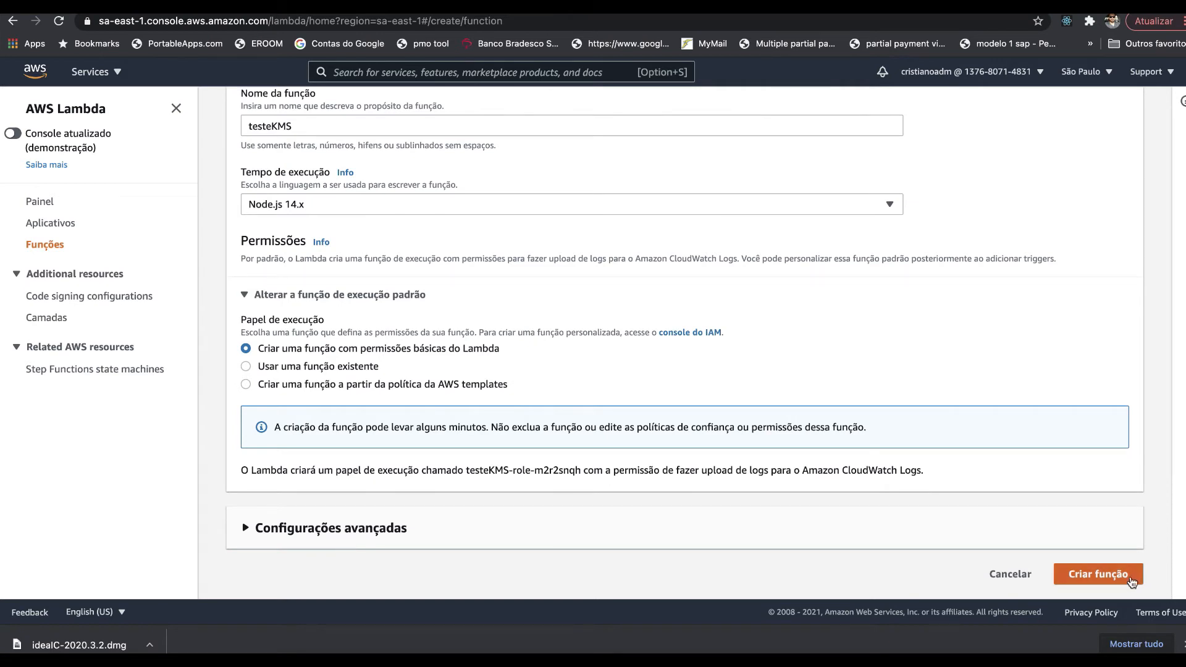
{"action": "left_click", "coordinate": [1127, 577]}
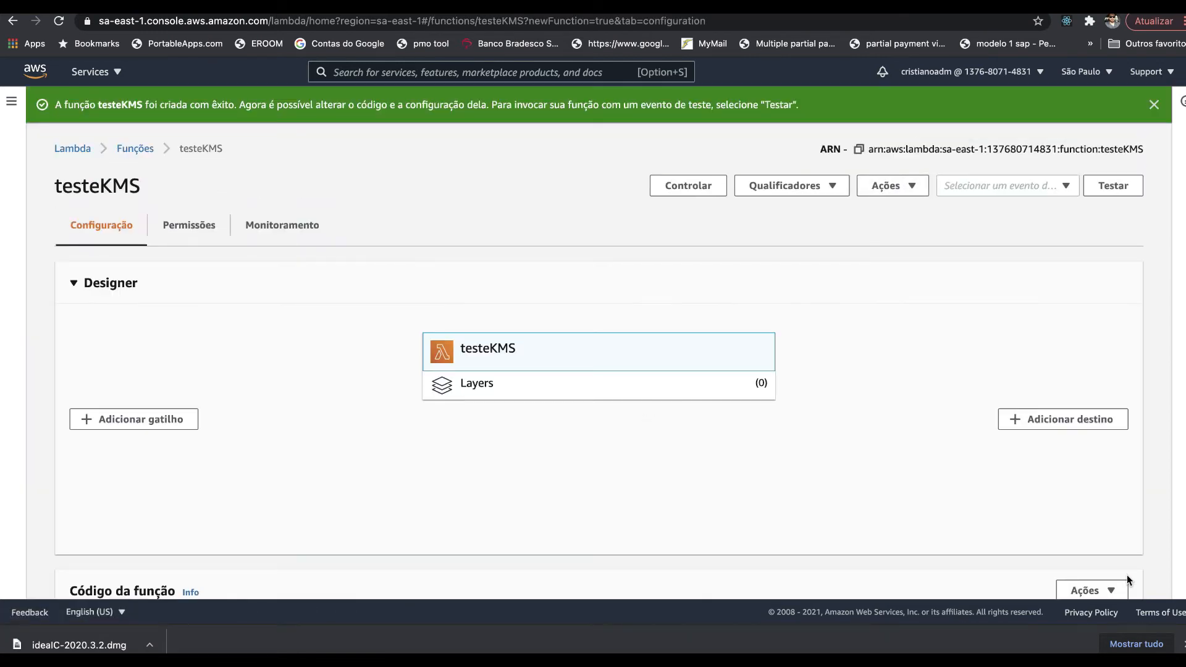
- Save test event testecris and run testeKMS, returning statusCode 200 'Hello from Lambda!'
{"action": "scroll", "coordinate": [706, 449], "scroll_direction": "down", "scroll_amount": 5}
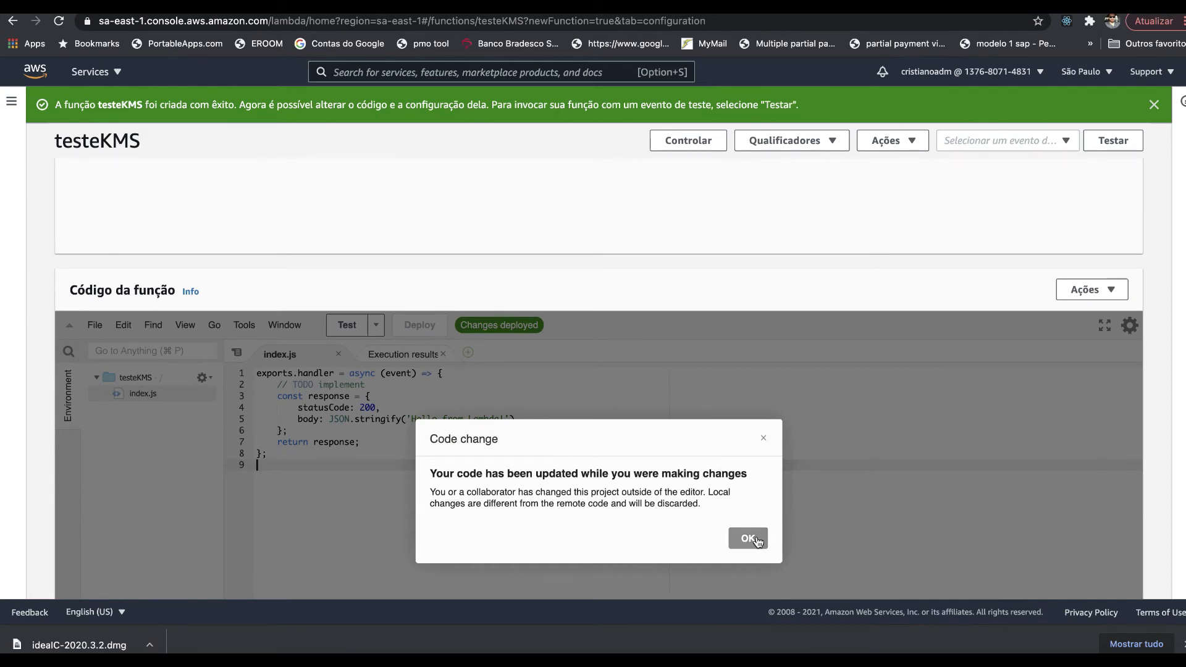
{"action": "left_click", "coordinate": [748, 538]}
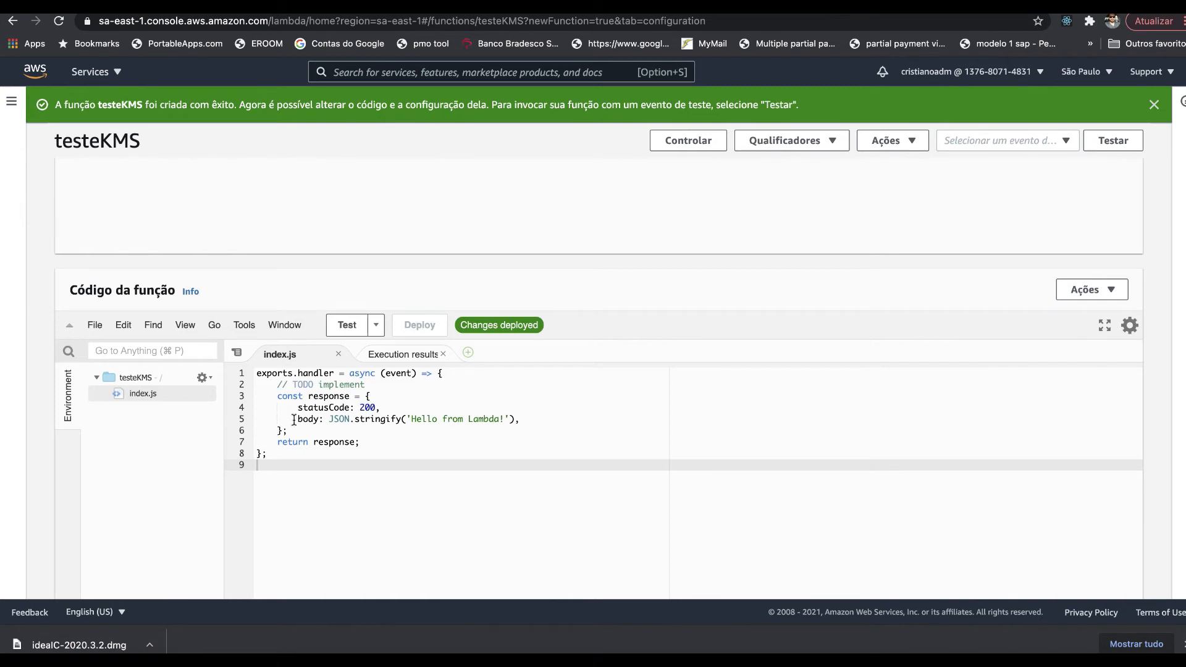
{"action": "left_click", "coordinate": [347, 327]}
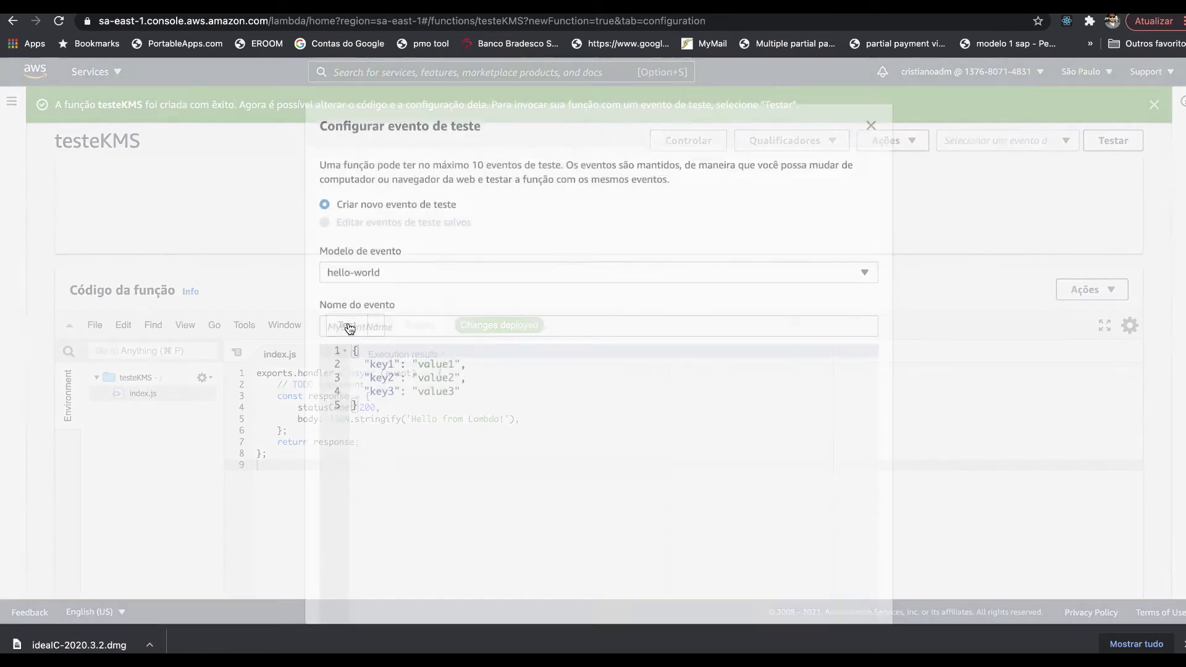
{"action": "left_click", "coordinate": [349, 318]}
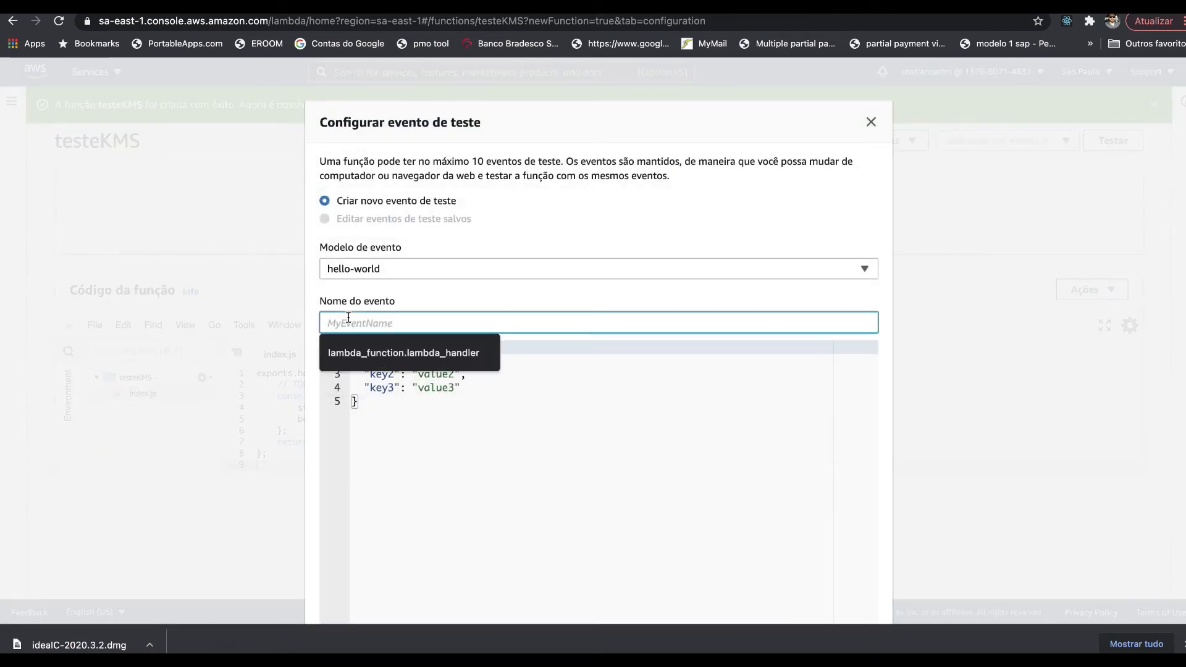
{"action": "type", "text": "teste"}
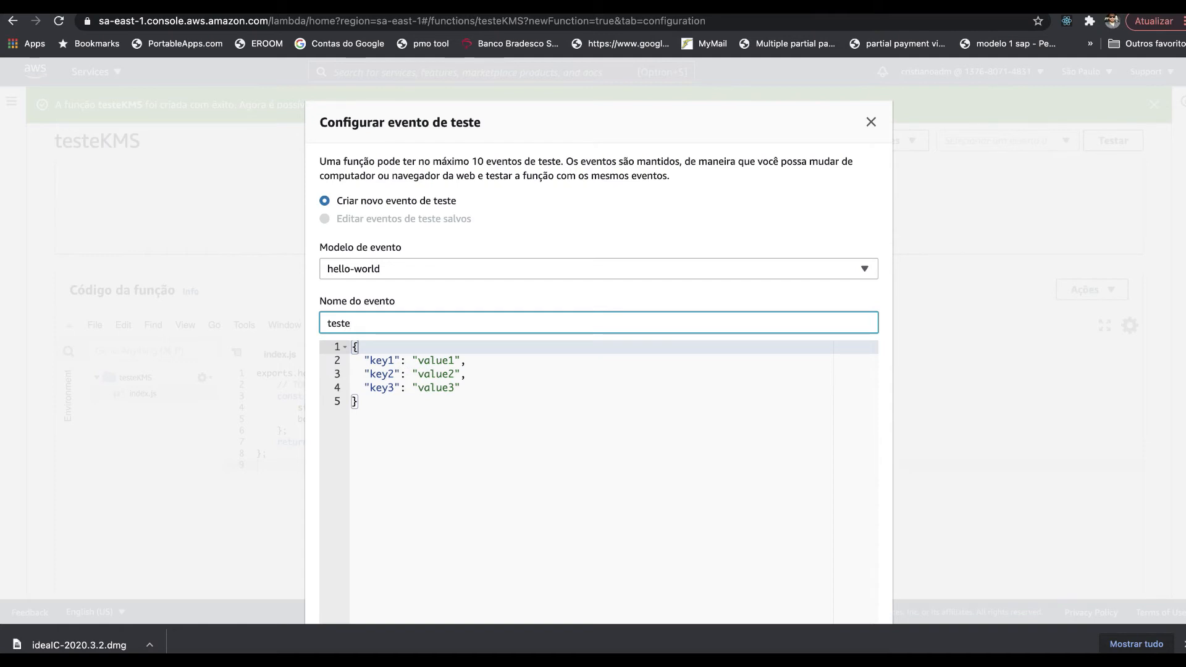
{"action": "type", "text": "cris"}
{"action": "scroll", "coordinate": [591, 416], "scroll_direction": "down", "scroll_amount": 3}
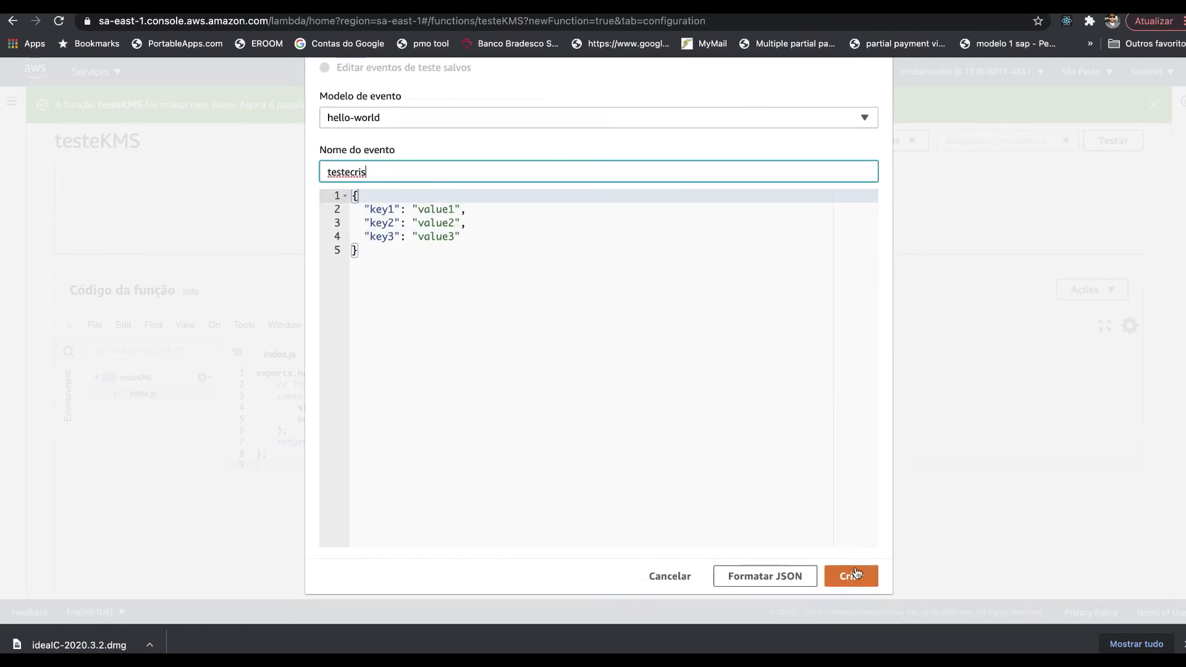
{"action": "left_click", "coordinate": [855, 576]}
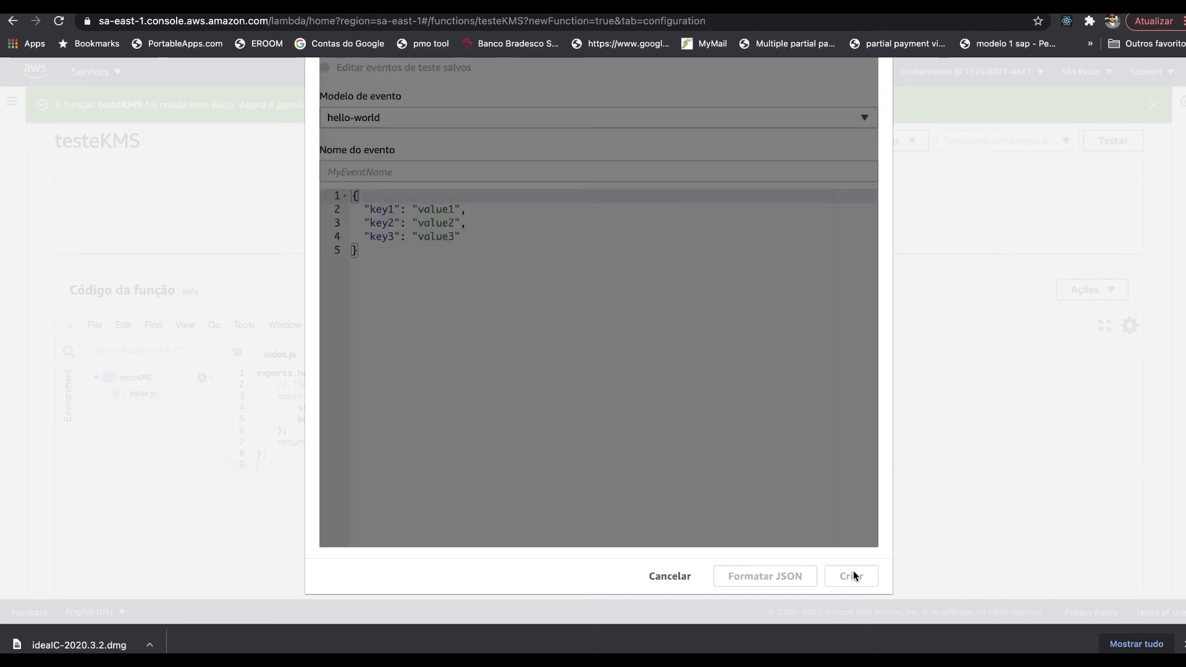
{"action": "left_click", "coordinate": [348, 325]}
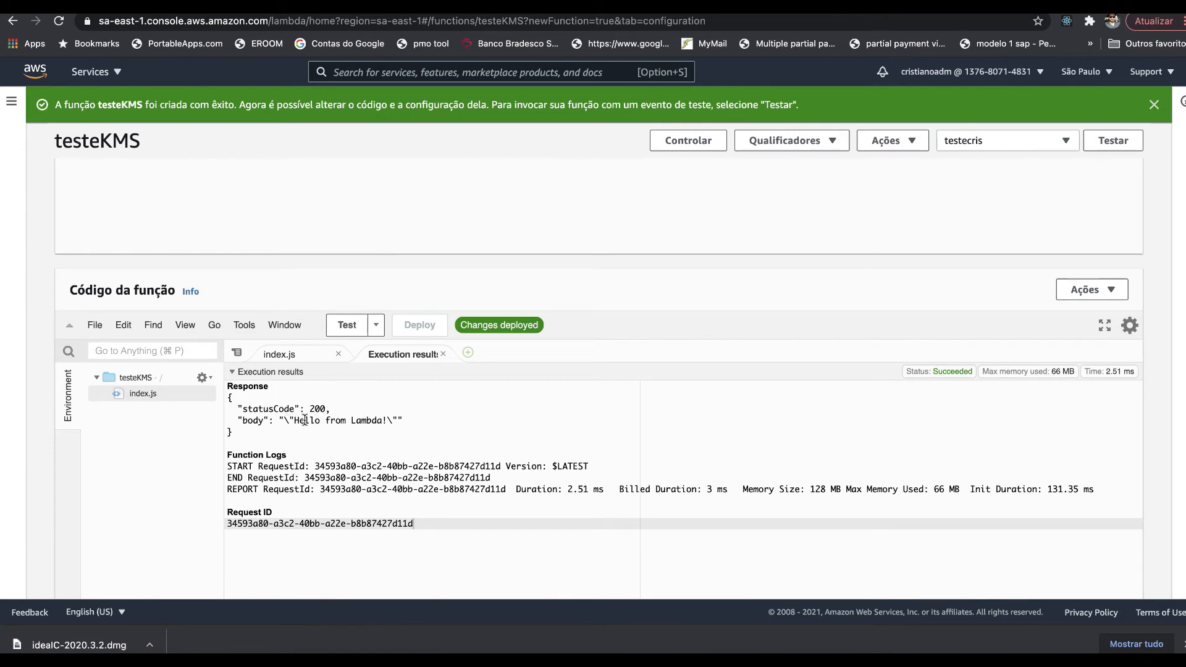
- Open the testeKMS environment variables editor from the Configuration page
{"action": "scroll", "coordinate": [305, 420], "scroll_direction": "down", "scroll_amount": 10}
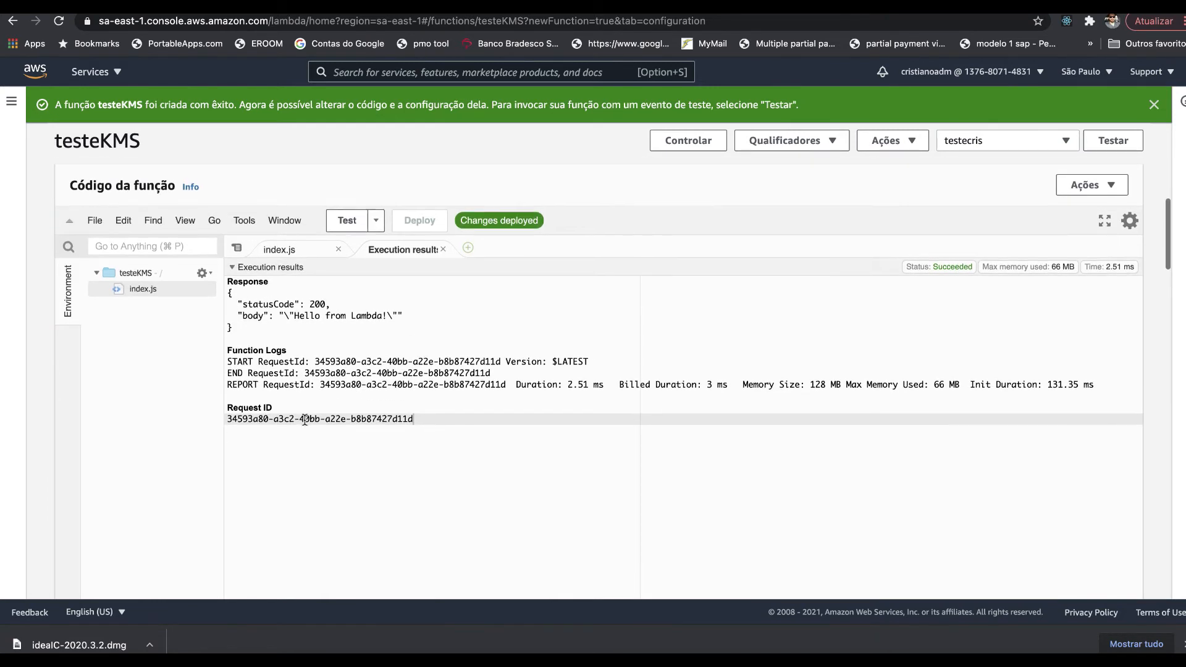
{"action": "scroll", "coordinate": [305, 420], "scroll_direction": "down", "scroll_amount": 8}
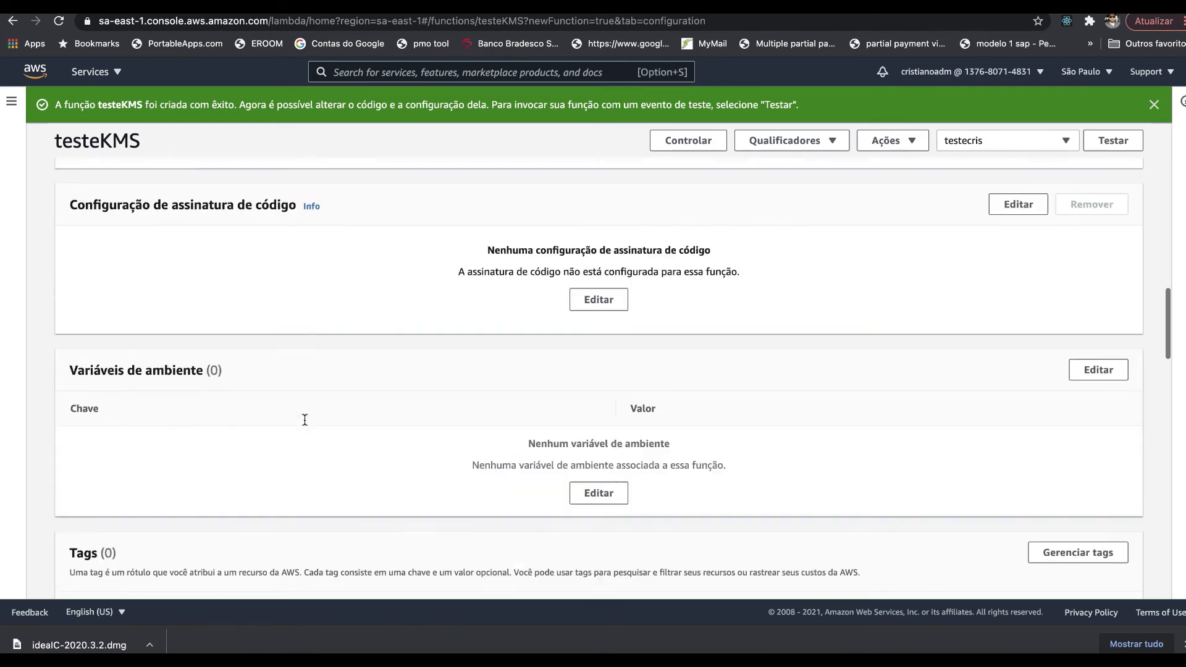
{"action": "scroll", "coordinate": [305, 419], "scroll_direction": "up", "scroll_amount": 2}
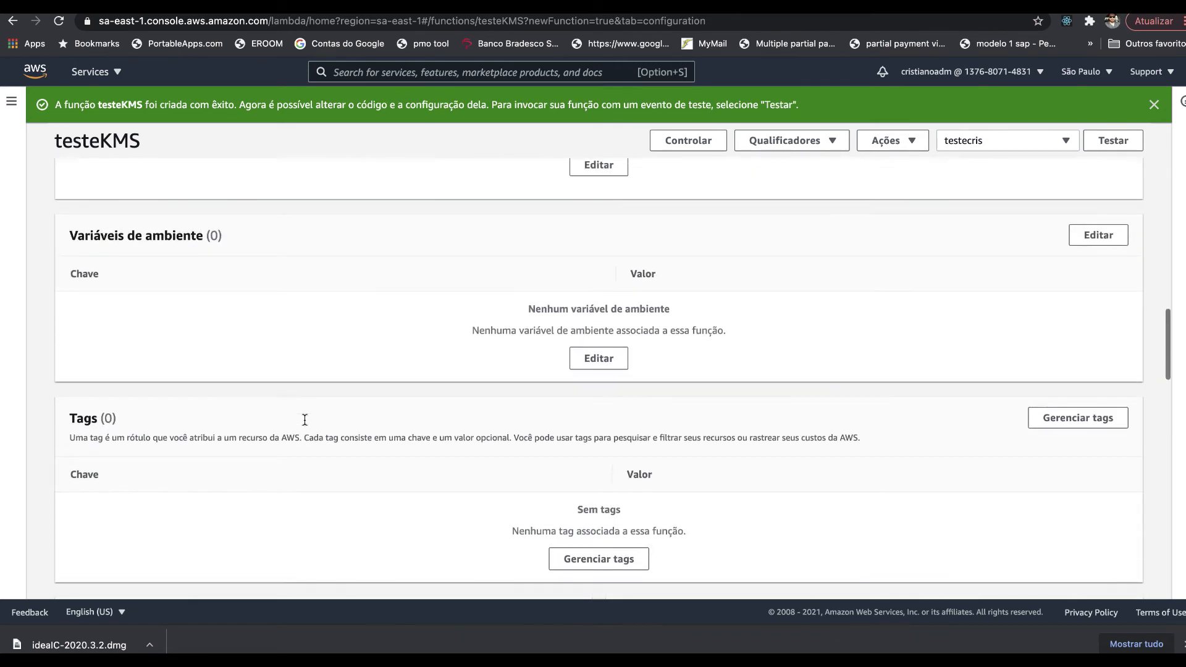
{"action": "left_click_drag", "start_coordinate": [69, 235], "coordinate": [254, 241]}
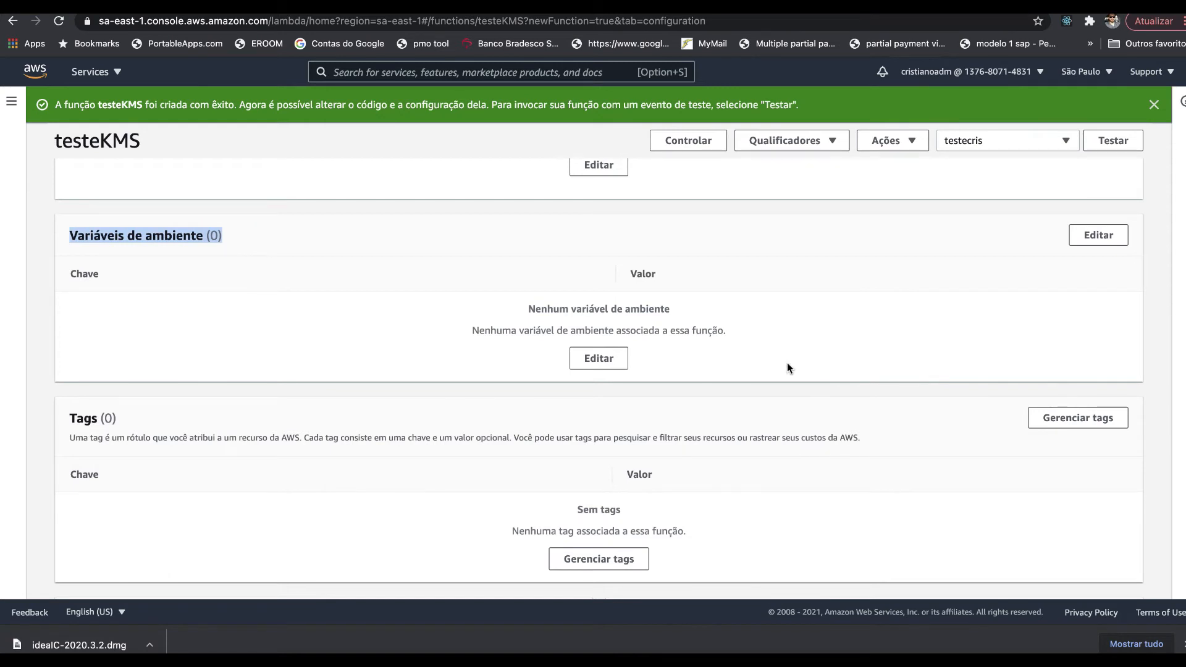
{"action": "left_click", "coordinate": [1097, 234]}
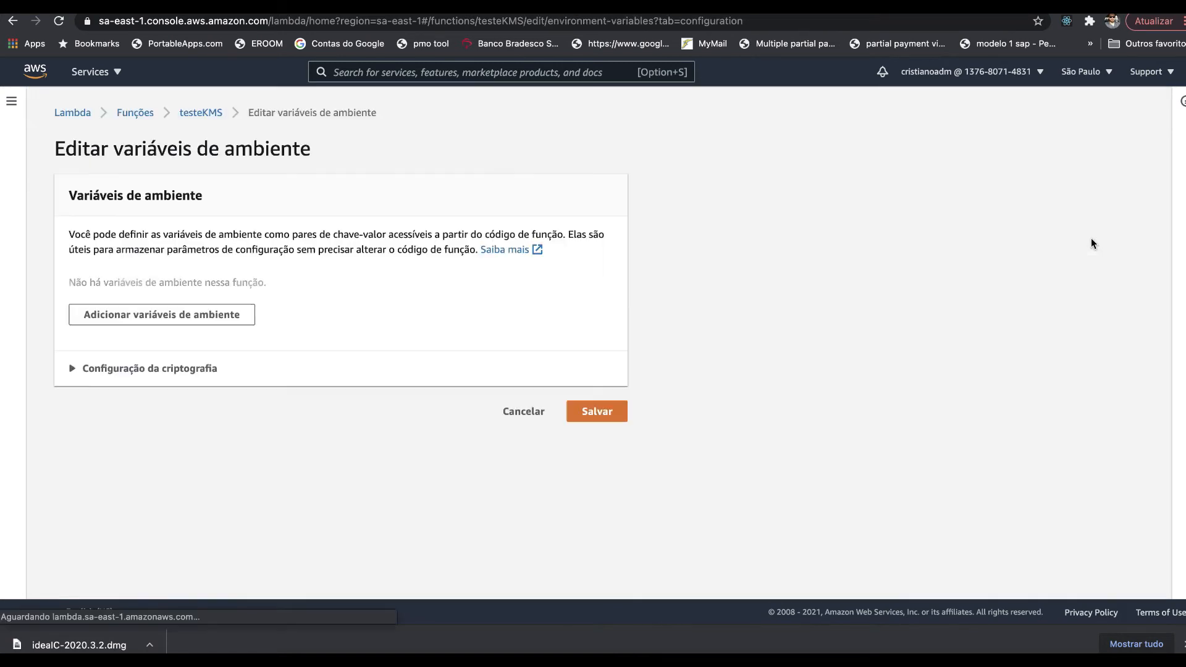
- Add a senhaDB variable holding the database password and show the encryption settings
{"action": "left_click", "coordinate": [199, 316]}
{"action": "left_click", "coordinate": [190, 304]}
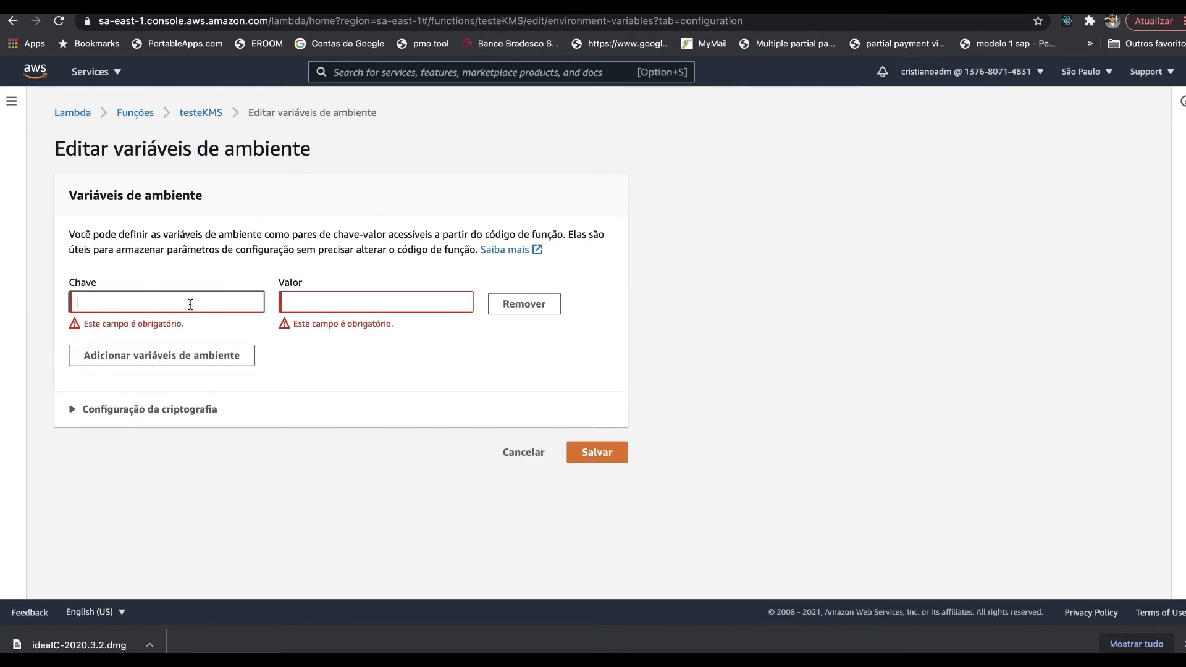
{"action": "type", "text": "s"}
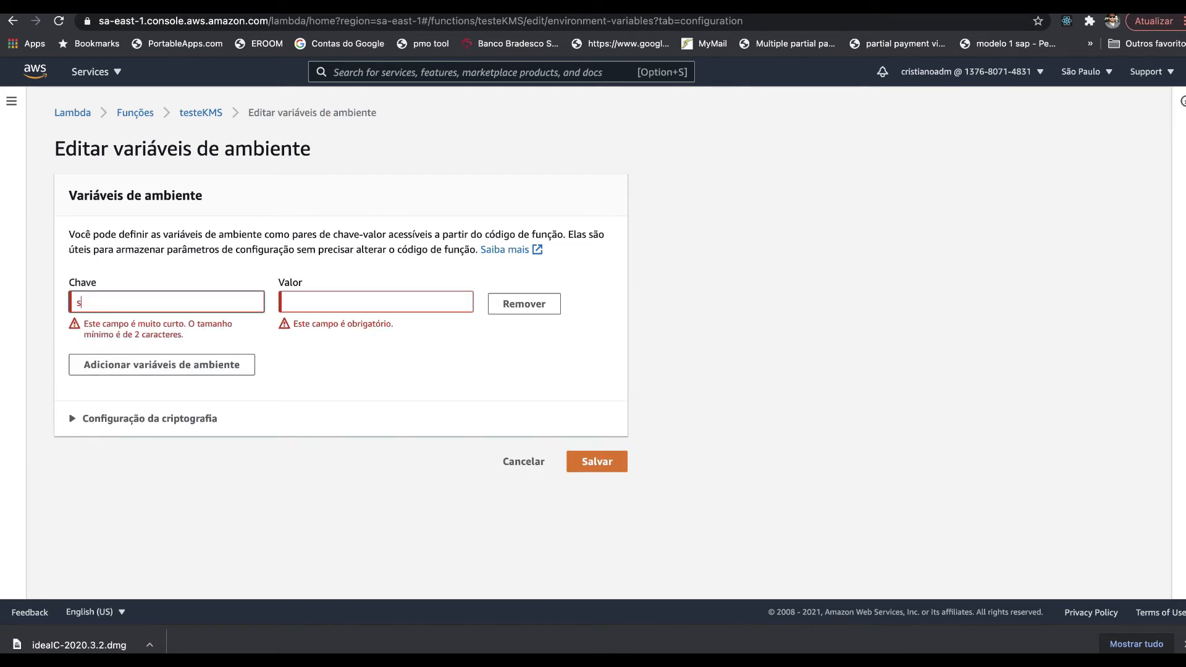
{"action": "type", "text": "enhaB"}
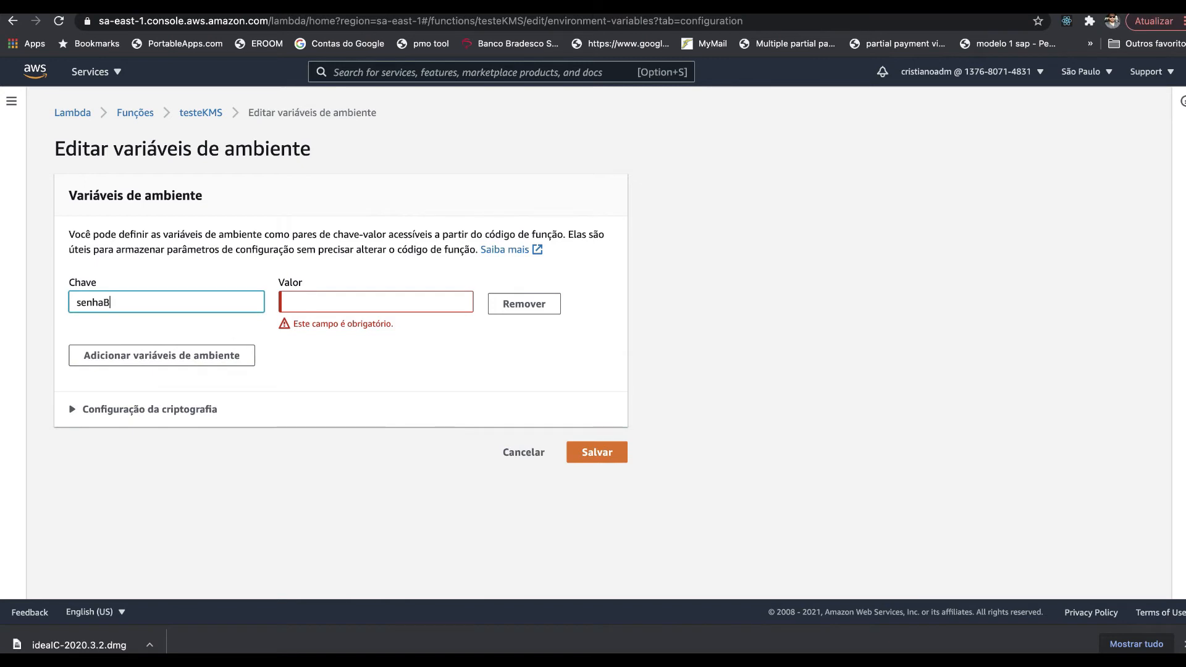
{"action": "key", "text": "BackSpace"}
{"action": "type", "text": "DB"}
{"action": "left_click", "coordinate": [330, 304]}
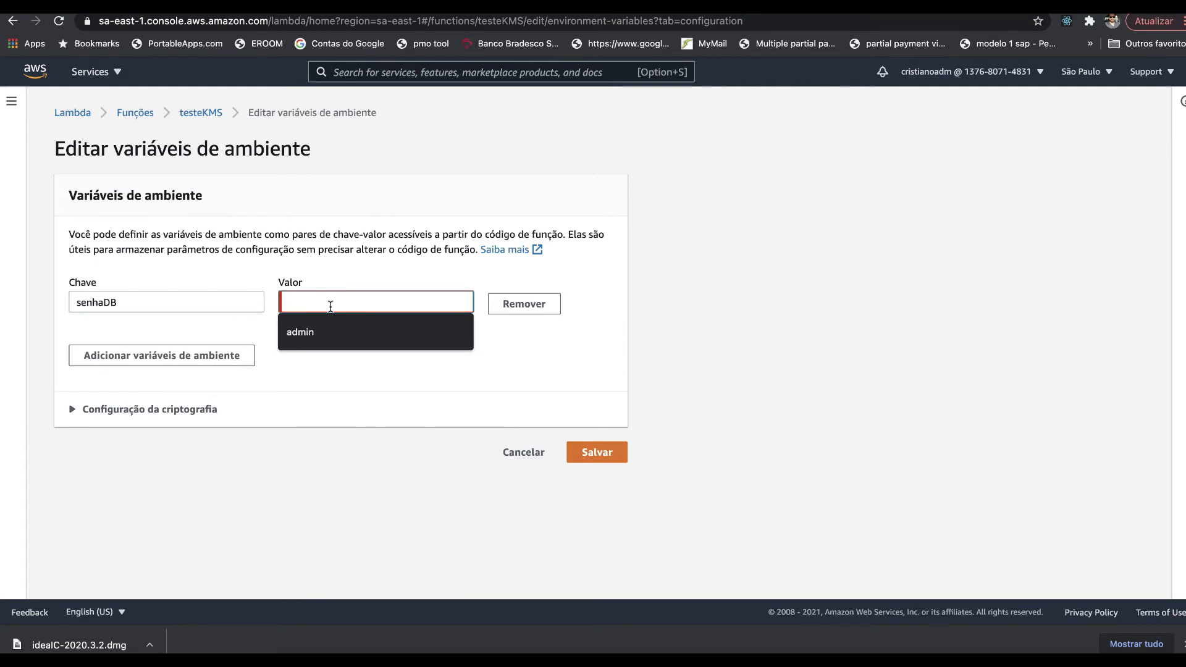
{"action": "type", "text": "senhasecreta1234"}
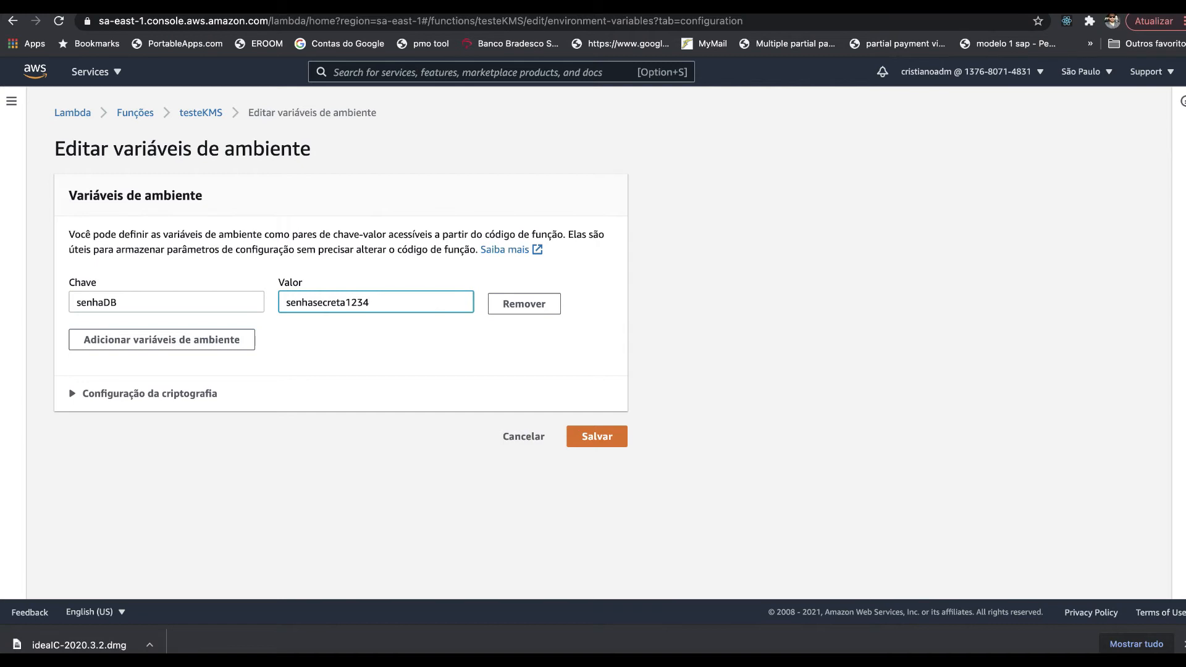
{"action": "left_click", "coordinate": [164, 396]}
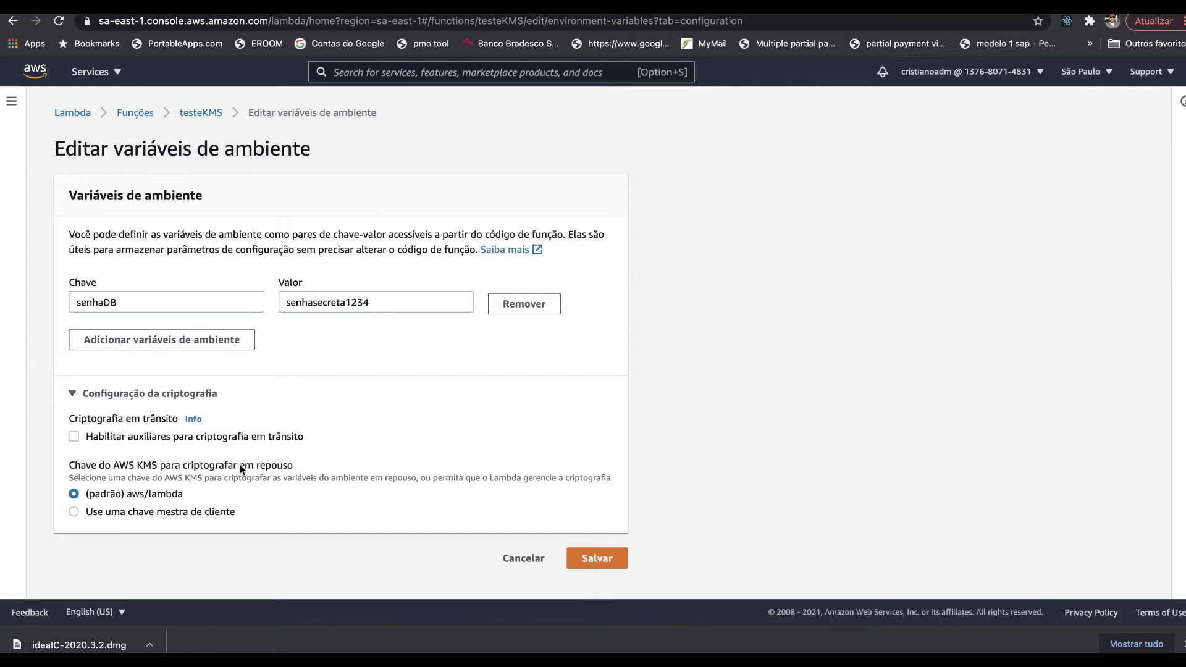
- Enable in-transit encryption helpers and encrypt senhaDB with the testecabecananuvem KMS key
{"action": "left_click", "coordinate": [227, 437]}
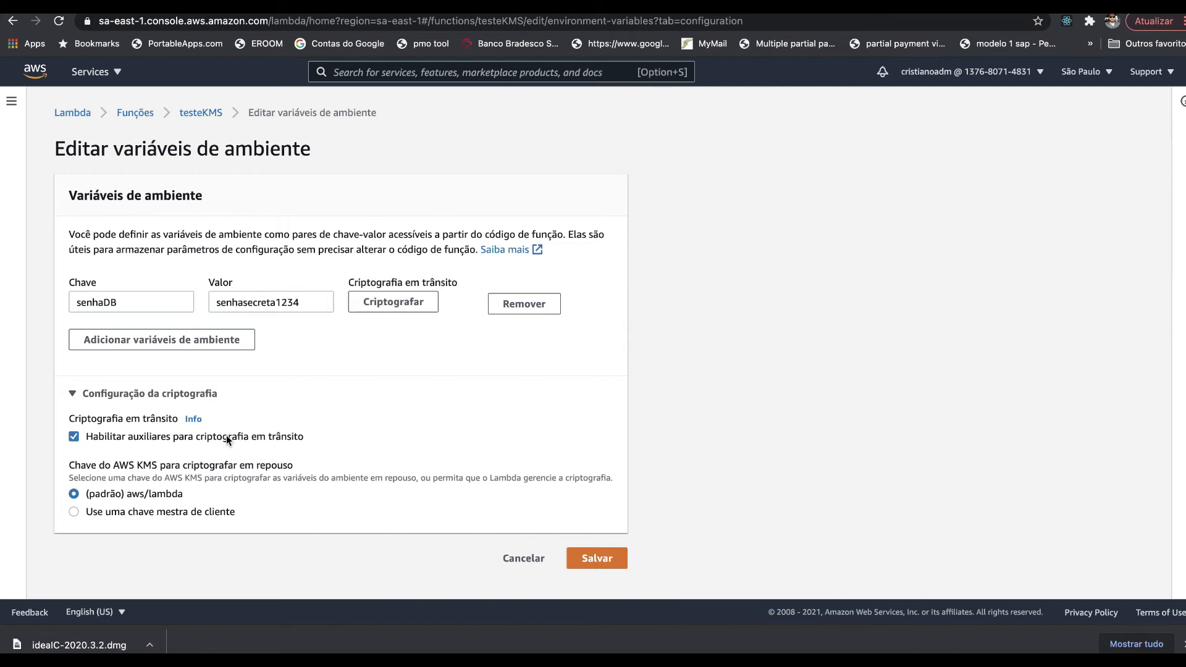
{"action": "left_click", "coordinate": [377, 307]}
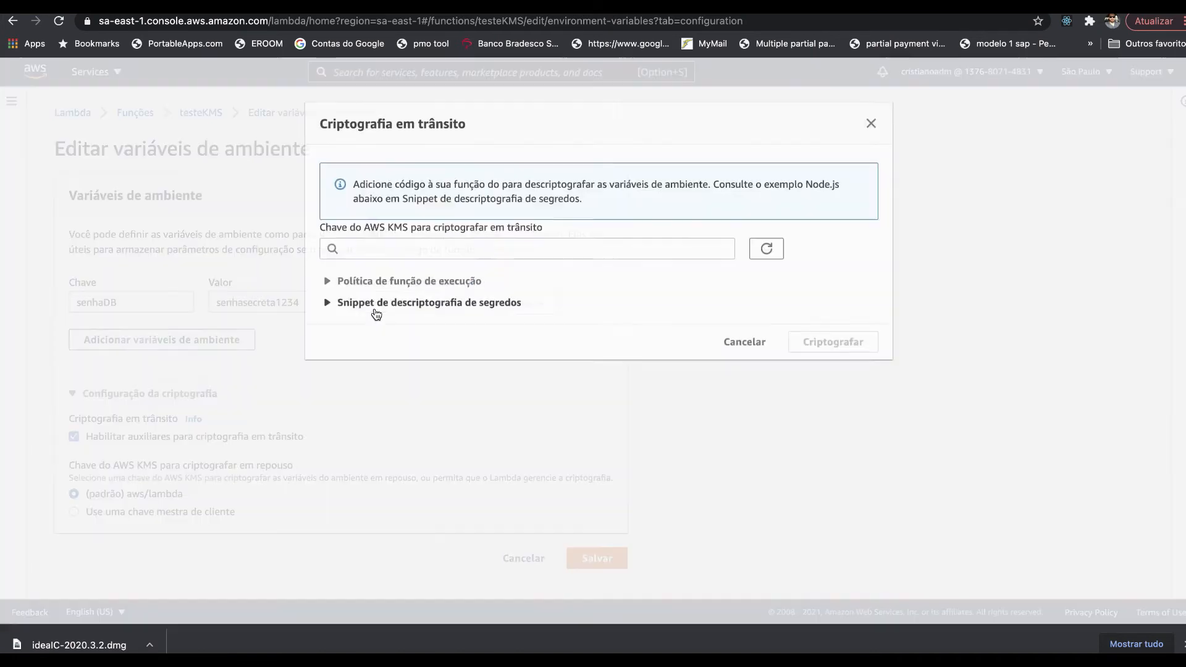
{"action": "left_click", "coordinate": [392, 254]}
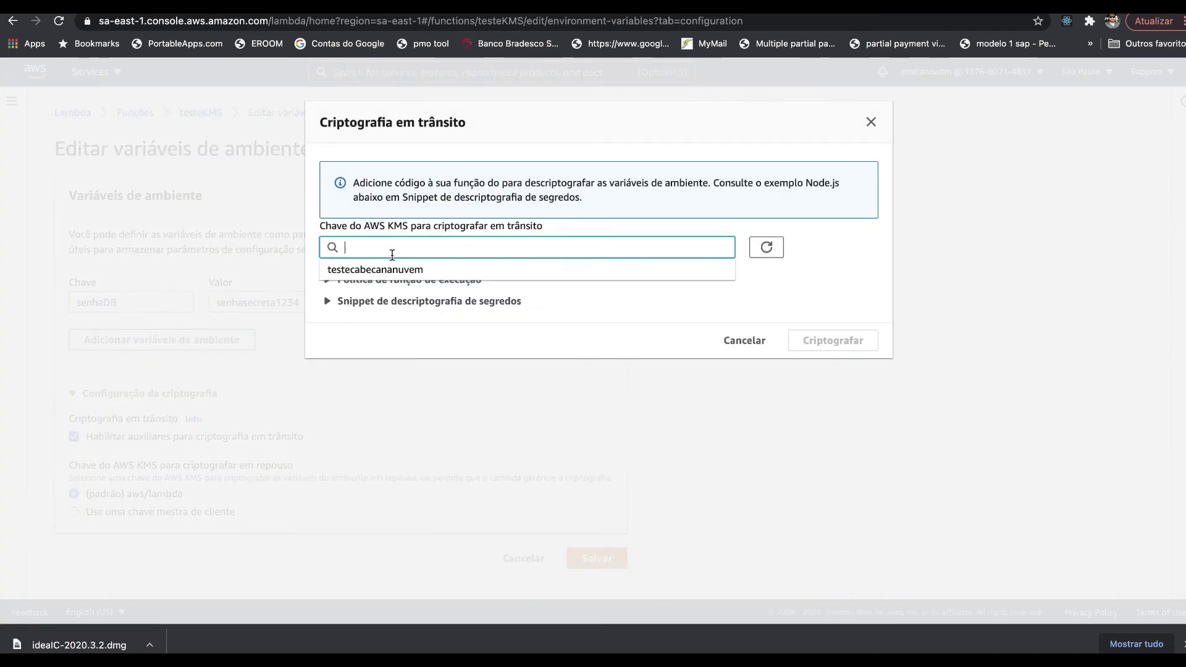
{"action": "left_click", "coordinate": [392, 269]}
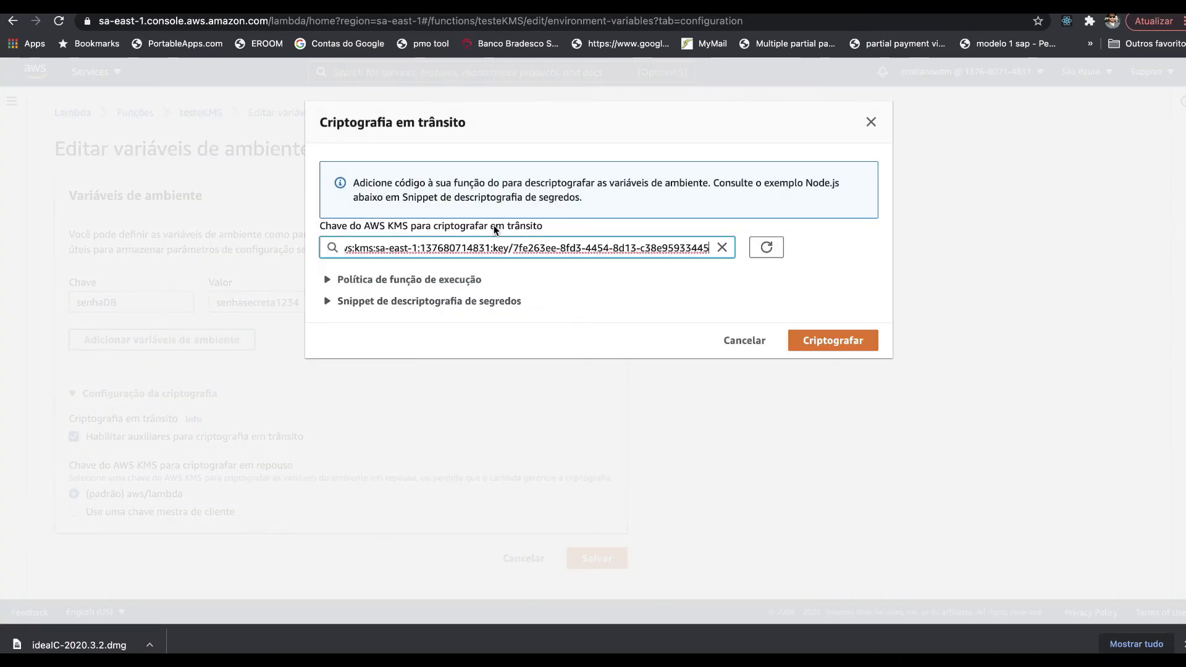
- Walk through the execution-role policy: Effect Allow, kms:Decrypt, key ARN resource, testeKMS condition
{"action": "left_click", "coordinate": [456, 279]}
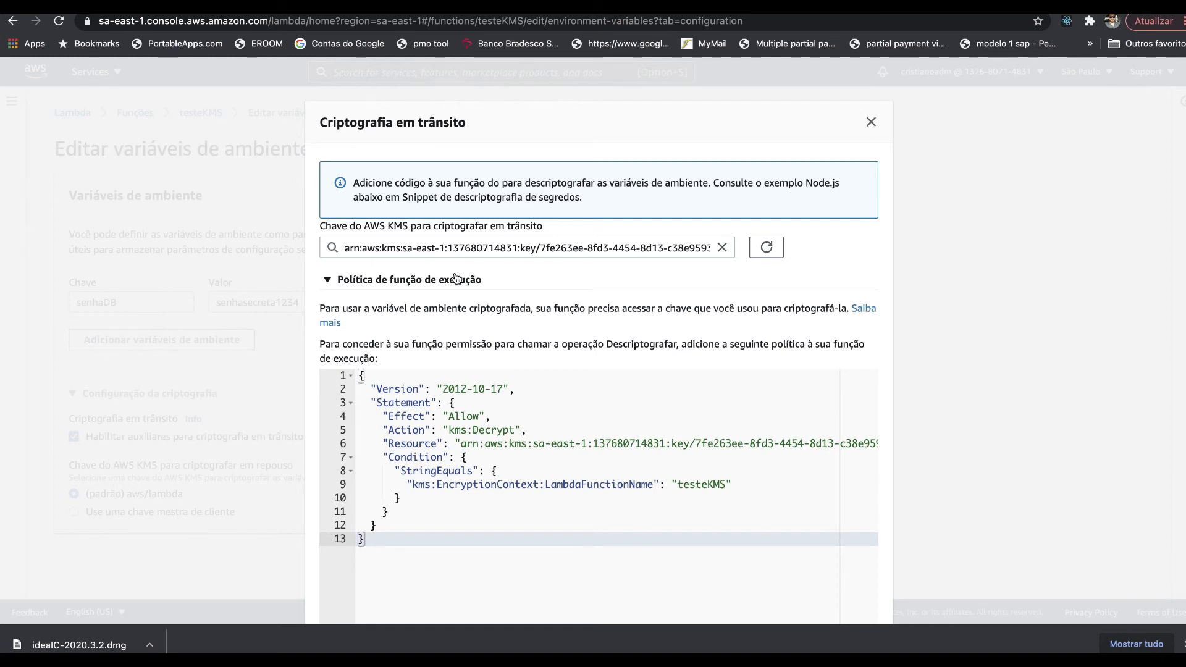
{"action": "scroll", "coordinate": [455, 277], "scroll_direction": "down", "scroll_amount": 5}
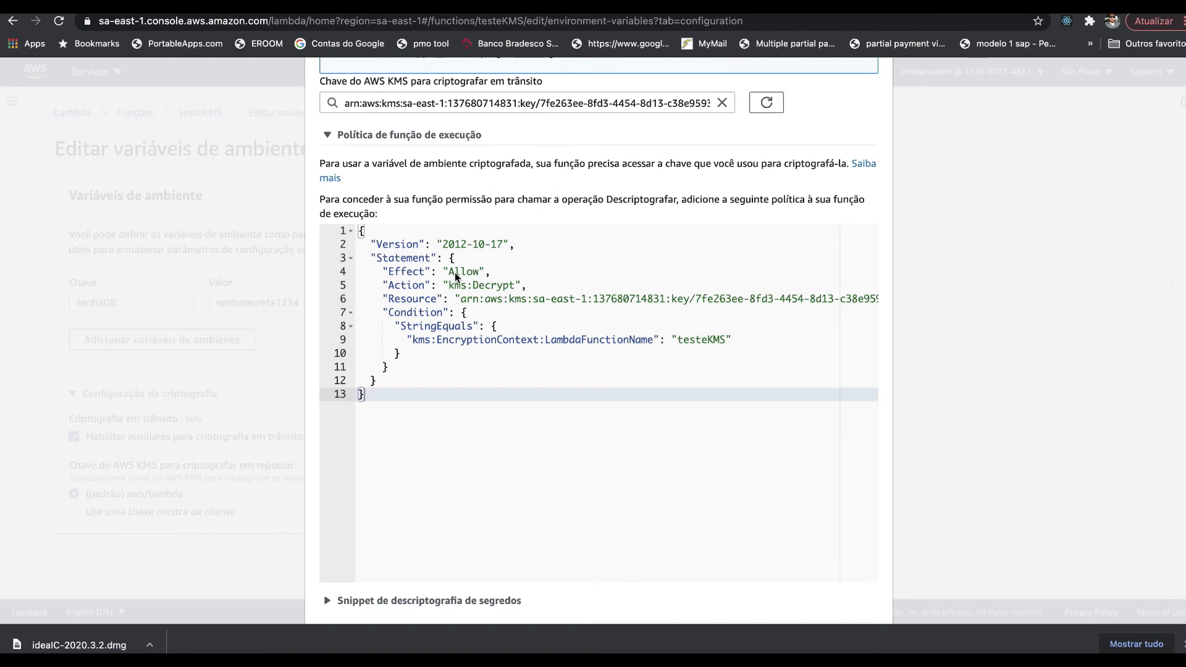
{"action": "left_click", "coordinate": [384, 272]}
{"action": "left_click_drag", "start_coordinate": [384, 272], "coordinate": [499, 266]}
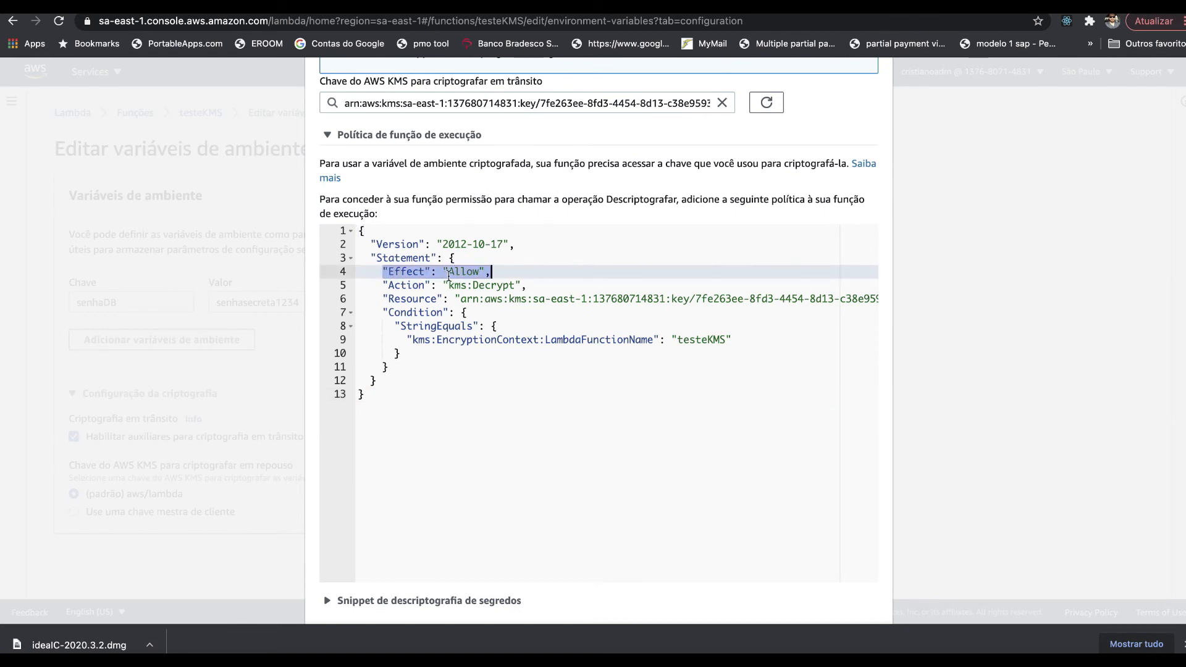
{"action": "left_click_drag", "start_coordinate": [382, 284], "coordinate": [541, 283]}
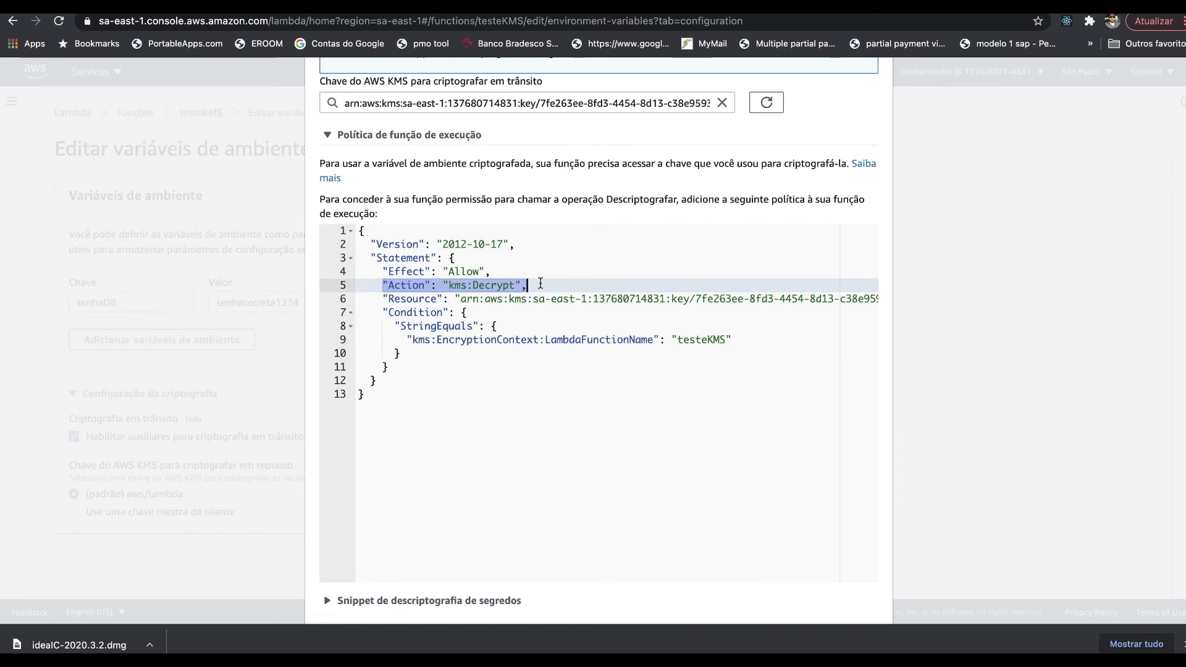
{"action": "left_click_drag", "start_coordinate": [388, 302], "coordinate": [751, 303]}
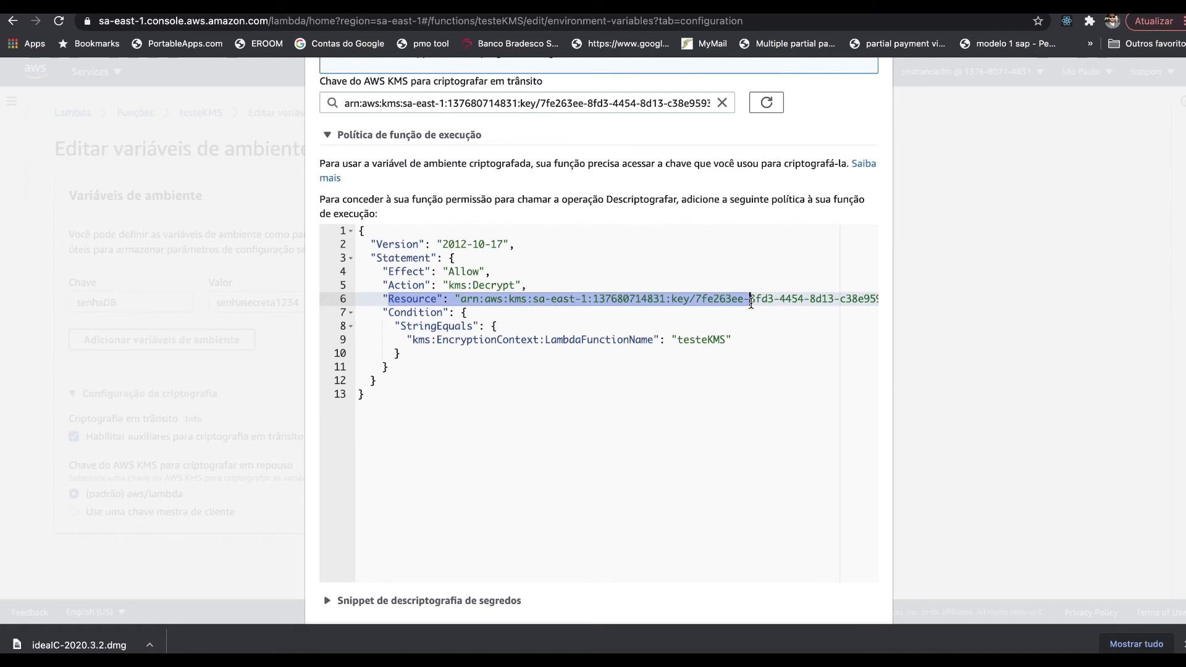
{"action": "left_click_drag", "start_coordinate": [400, 313], "coordinate": [479, 371]}
- Expand the secrets decryption code snippet and select the whole policy JSON
{"action": "scroll", "coordinate": [479, 370], "scroll_direction": "down", "scroll_amount": 2}
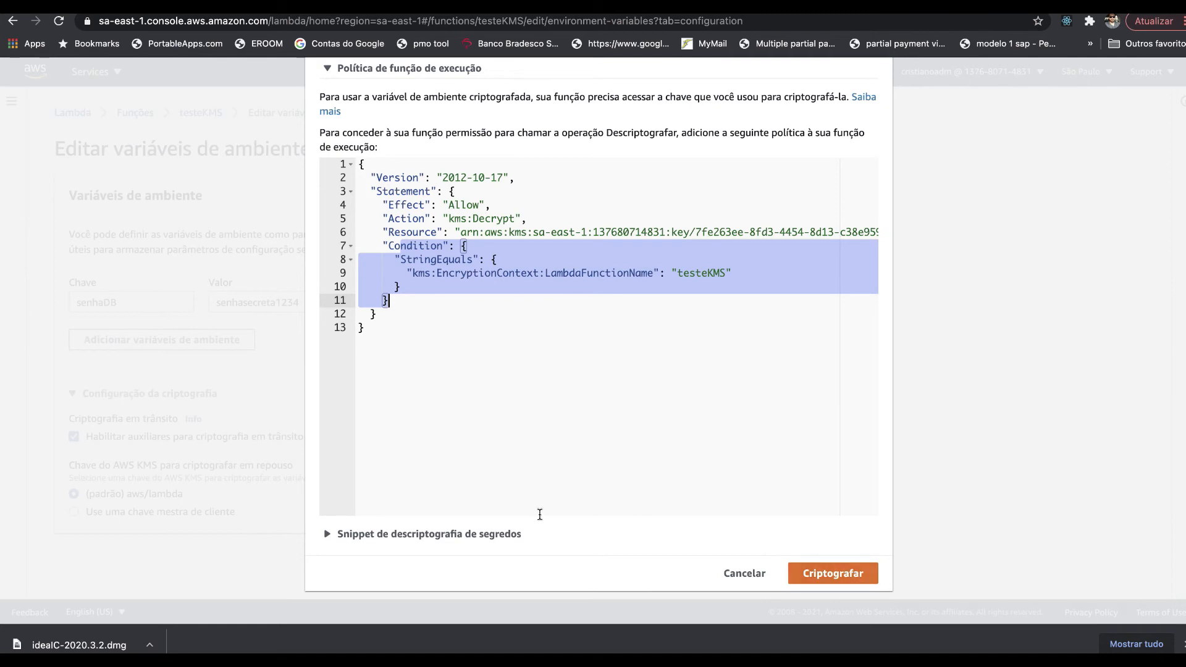
{"action": "left_click", "coordinate": [494, 535]}
{"action": "scroll", "coordinate": [494, 540], "scroll_direction": "down", "scroll_amount": 5}
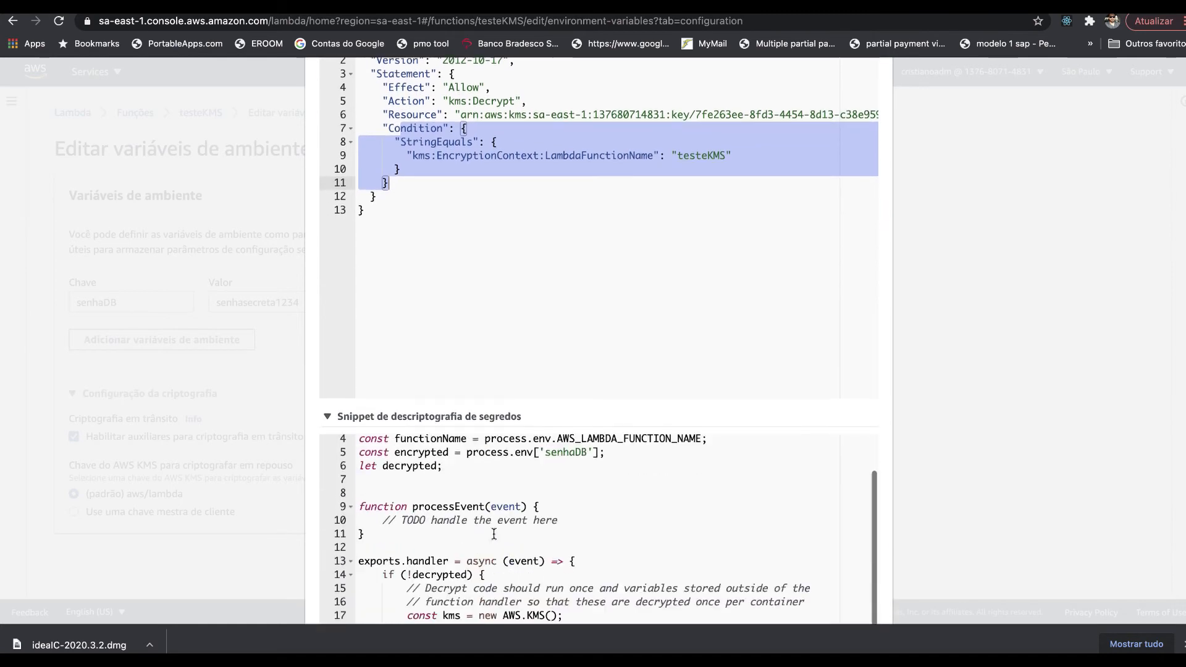
{"action": "scroll", "coordinate": [494, 534], "scroll_direction": "up", "scroll_amount": 3}
{"action": "scroll", "coordinate": [586, 228], "scroll_direction": "up", "scroll_amount": 4}
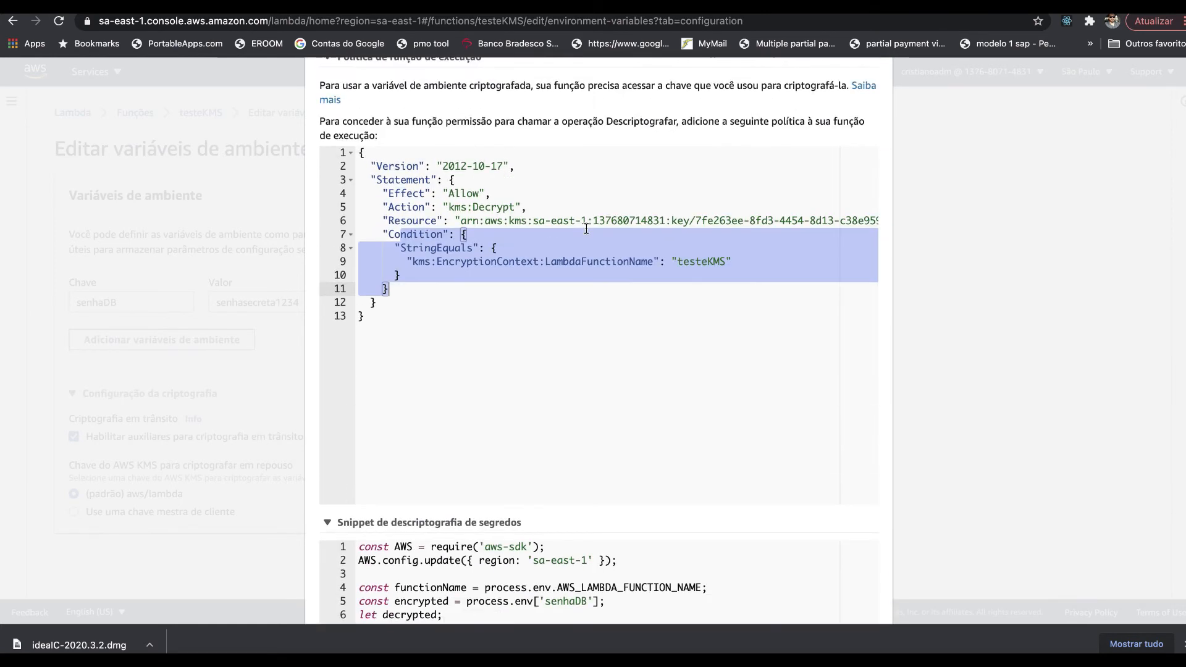
{"action": "left_click", "coordinate": [419, 342]}
{"action": "key", "text": "super+a"}
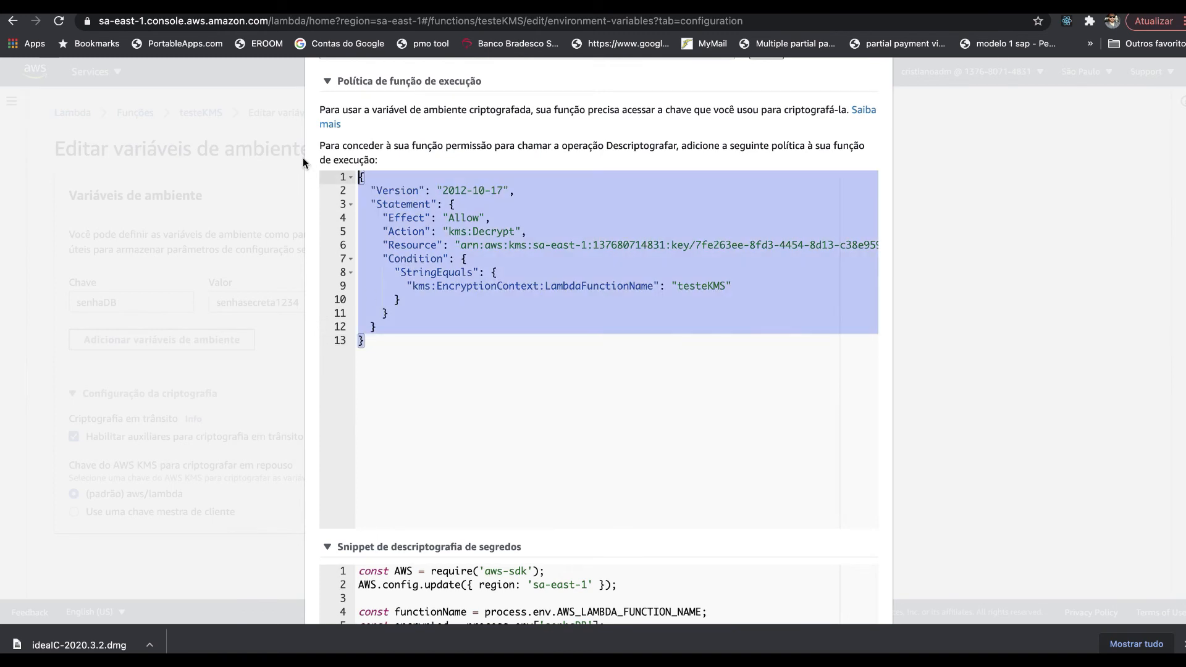
- Check that the copied policy JSON is in the note, then go back to the dialog
{"action": "left_click", "coordinate": [322, 662]}
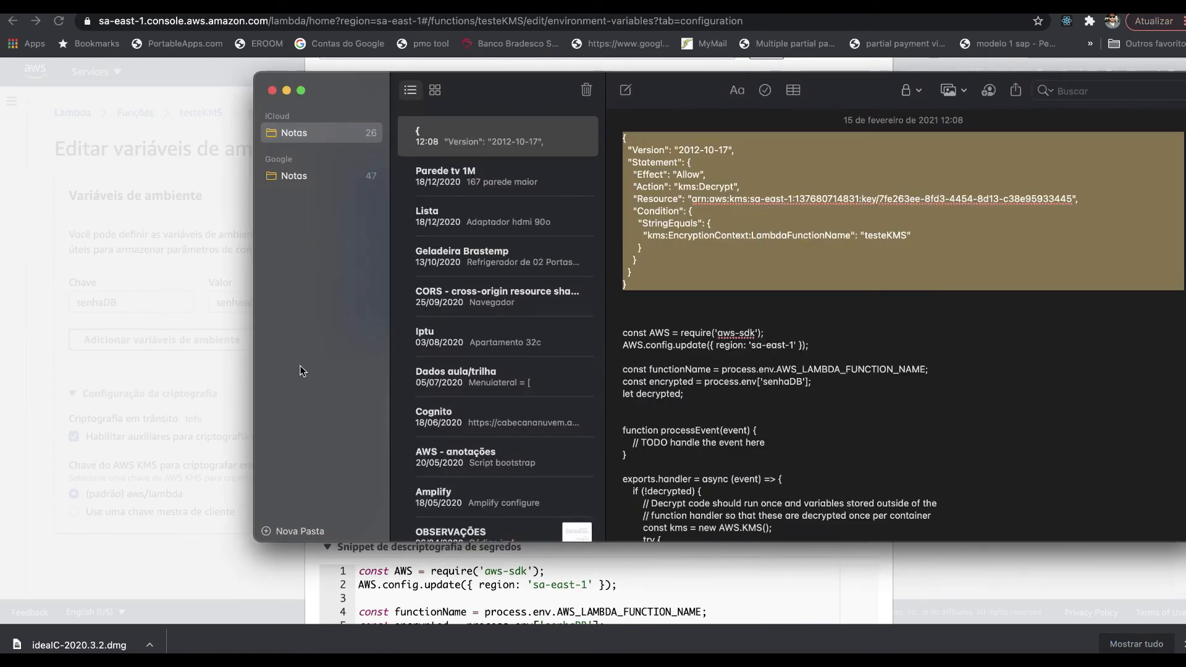
{"action": "left_click", "coordinate": [352, 563]}
{"action": "scroll", "coordinate": [352, 564], "scroll_direction": "down", "scroll_amount": 3}
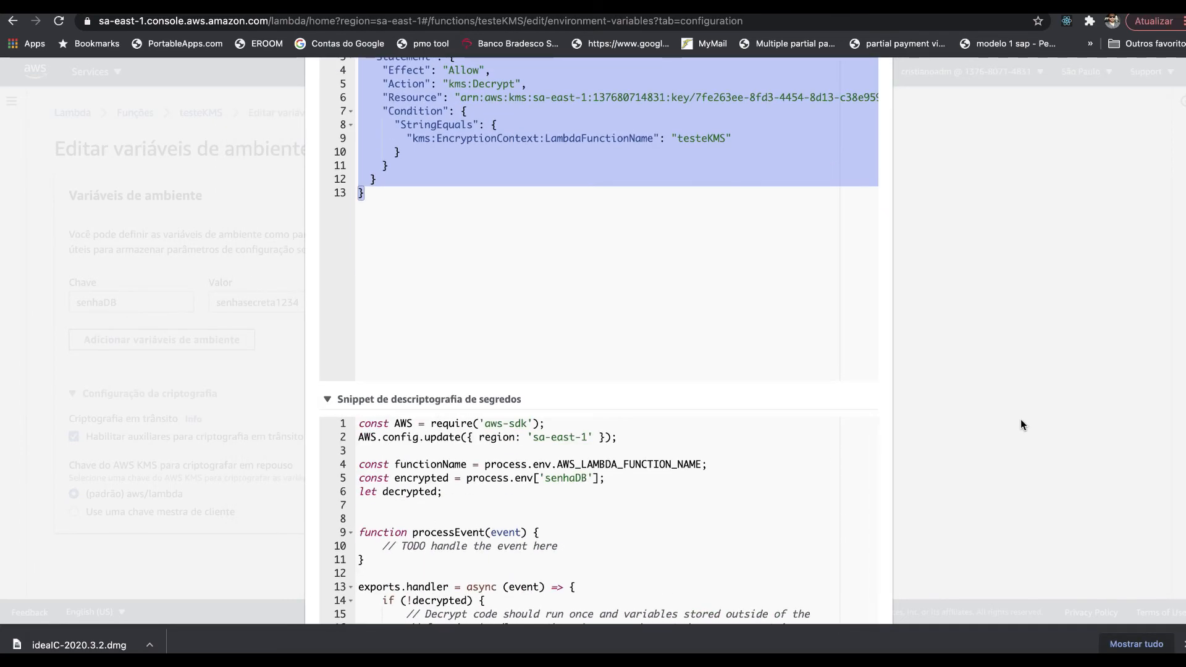
{"action": "scroll", "coordinate": [1020, 419], "scroll_direction": "down", "scroll_amount": 5}
{"action": "scroll", "coordinate": [638, 252], "scroll_direction": "up", "scroll_amount": 1}
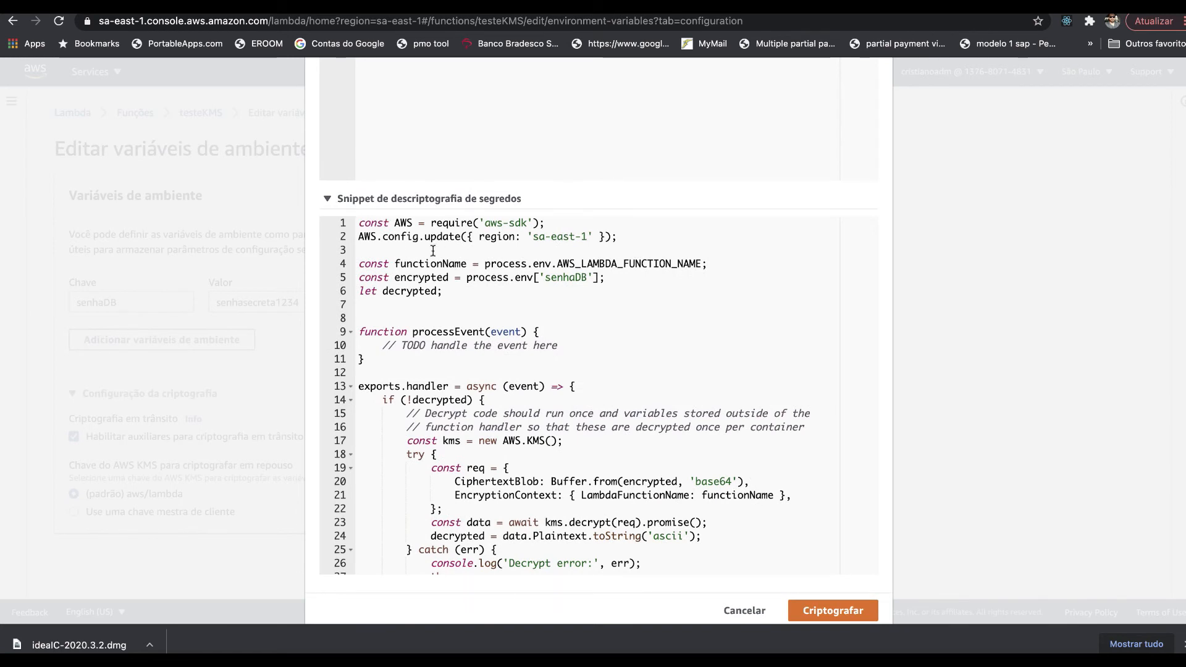
- Select the full decryption snippet, keep it in Notes, and encrypt the senhaDB value
{"action": "left_click_drag", "start_coordinate": [360, 223], "coordinate": [436, 454]}
{"action": "scroll", "coordinate": [411, 524], "scroll_direction": "down", "scroll_amount": 3}
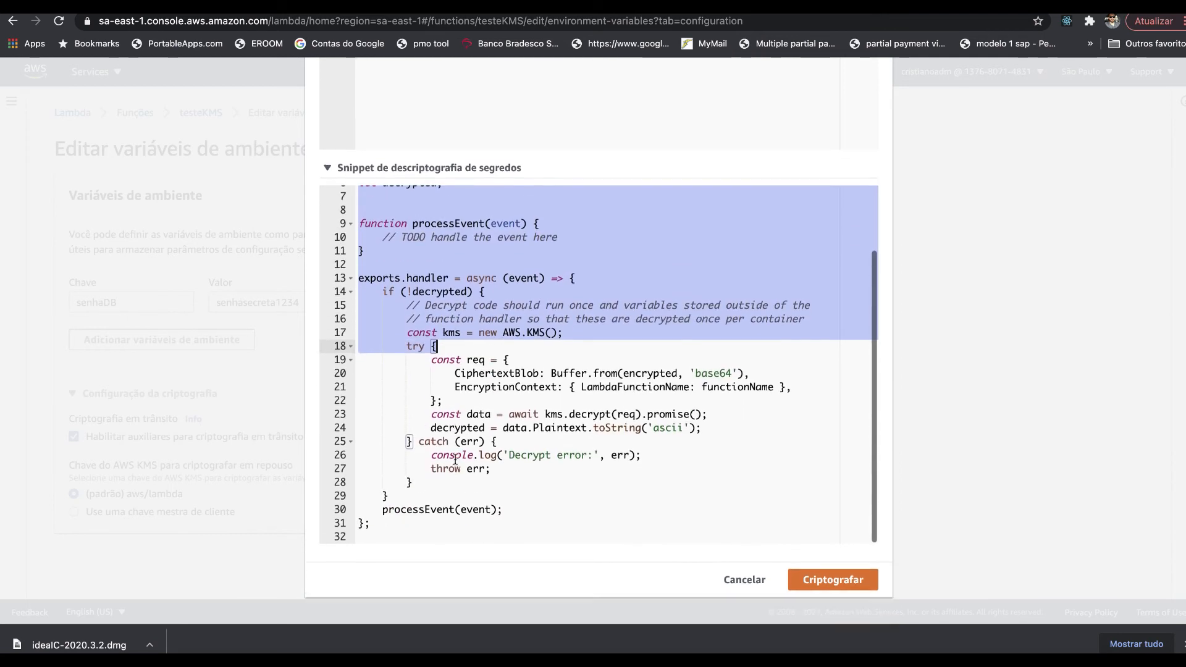
{"action": "left_click", "coordinate": [411, 524], "text": "shift"}
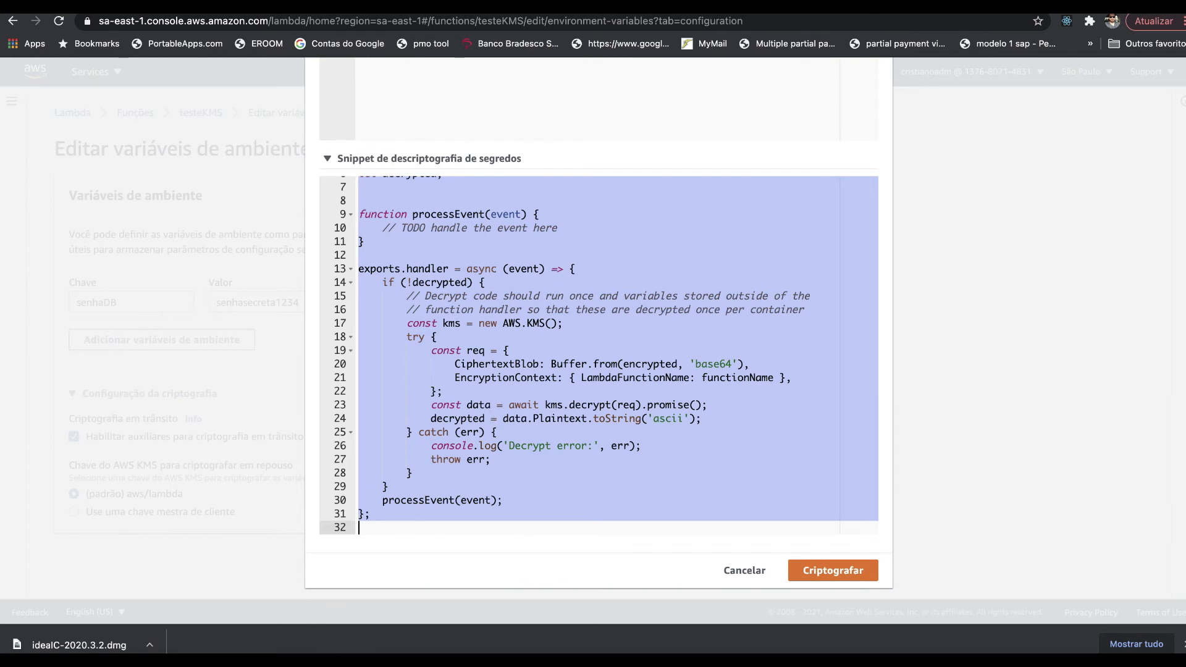
{"action": "left_click", "coordinate": [330, 650]}
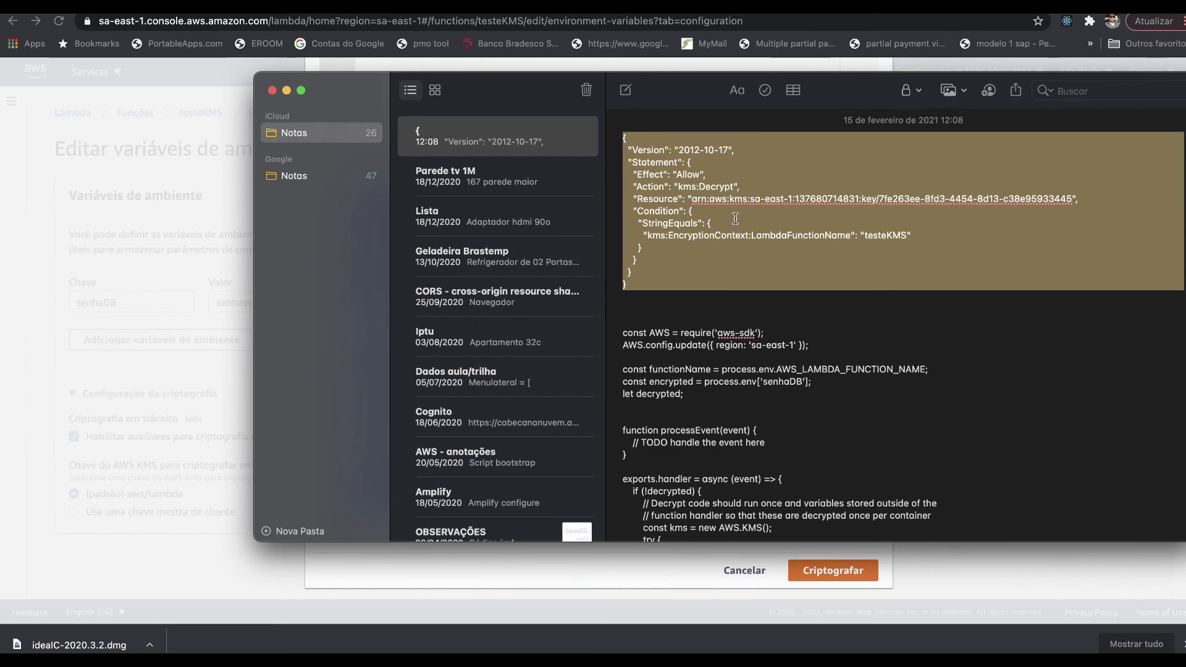
{"action": "scroll", "coordinate": [735, 351], "scroll_direction": "down", "scroll_amount": 5}
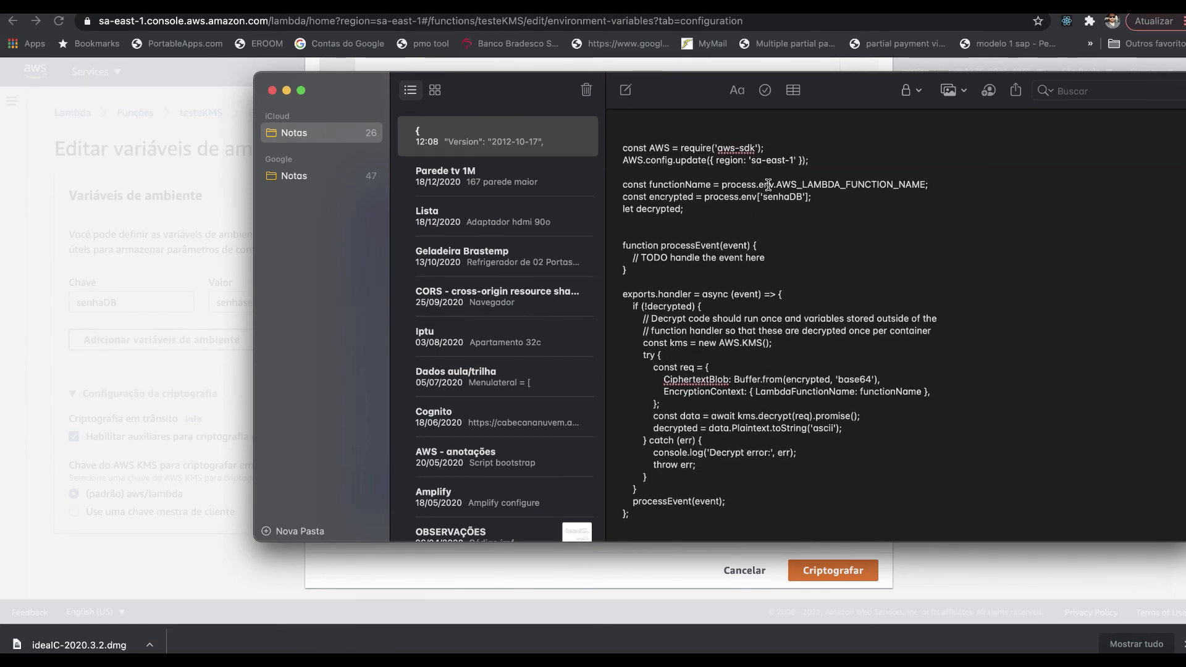
{"action": "left_click", "coordinate": [669, 580]}
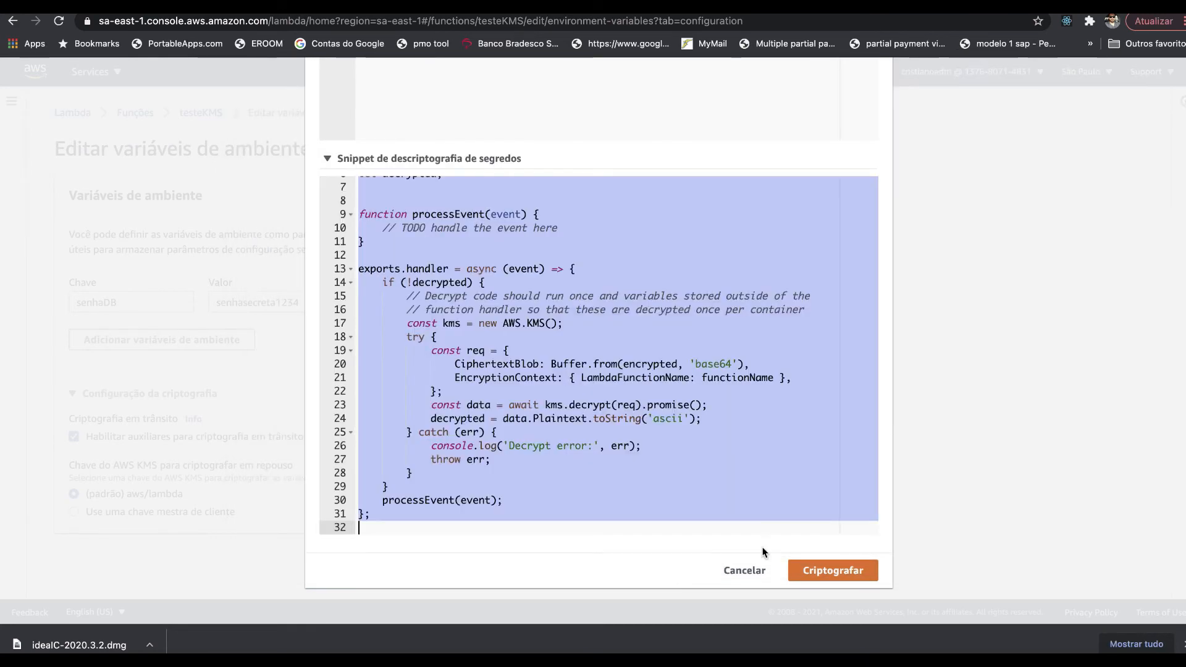
{"action": "left_click", "coordinate": [837, 563]}
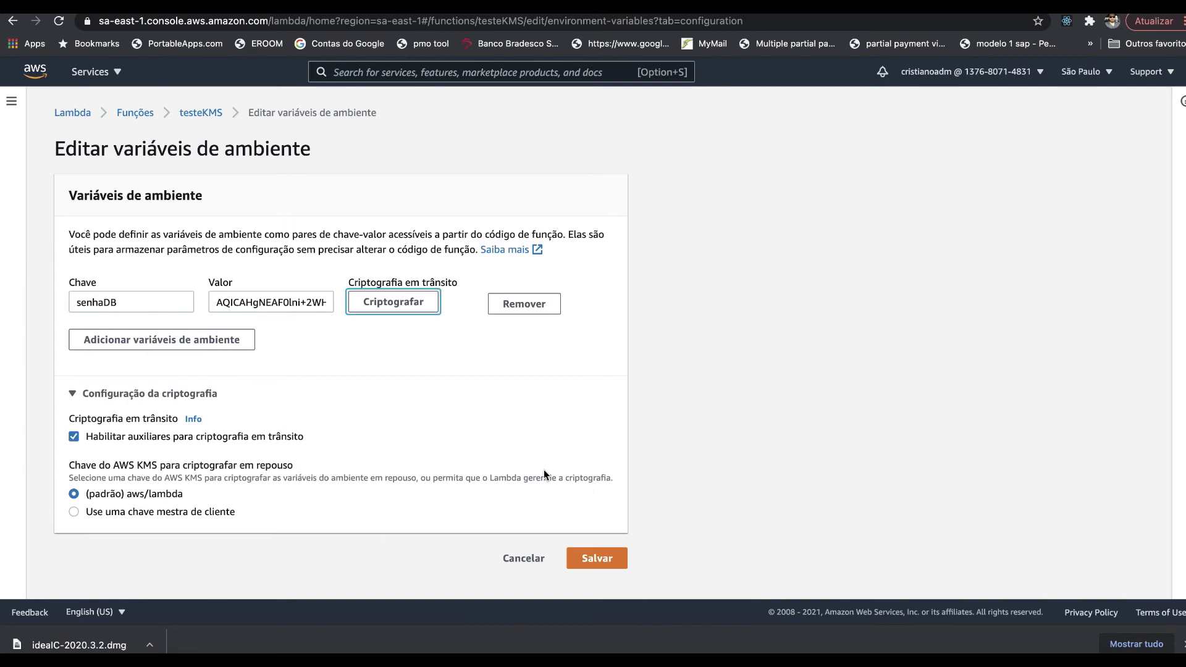
- Select the encrypted senhaDB ciphertext and save the environment variables
{"action": "left_click", "coordinate": [225, 302]}
{"action": "key", "text": "super+a"}
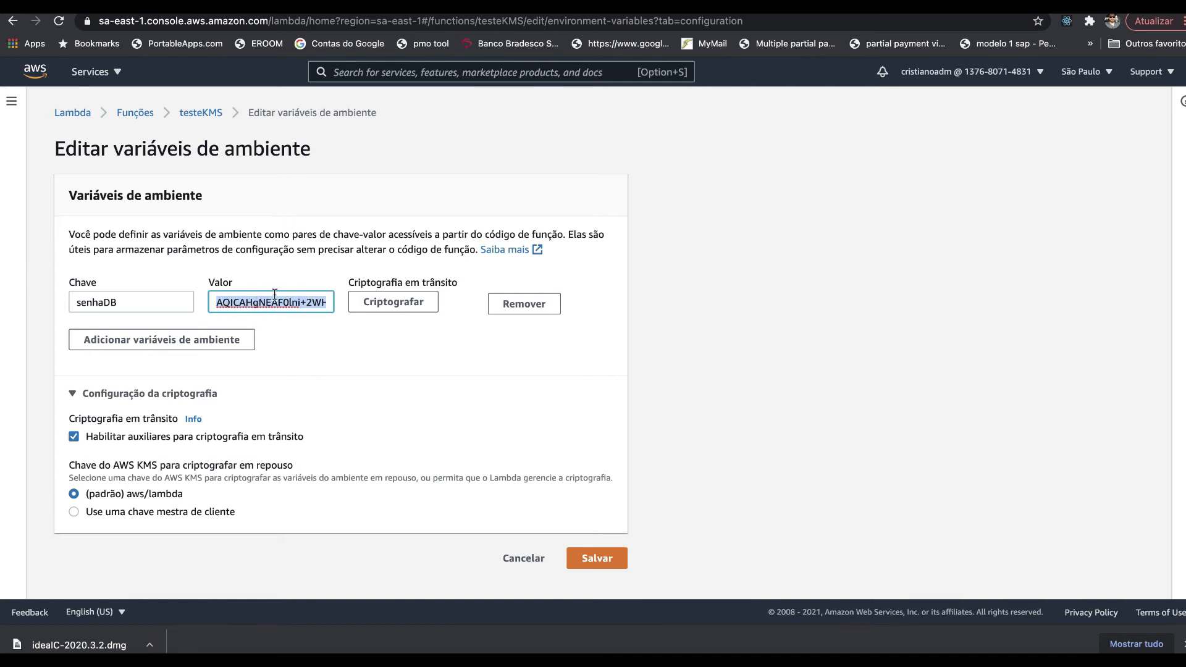
{"action": "left_click", "coordinate": [590, 561]}
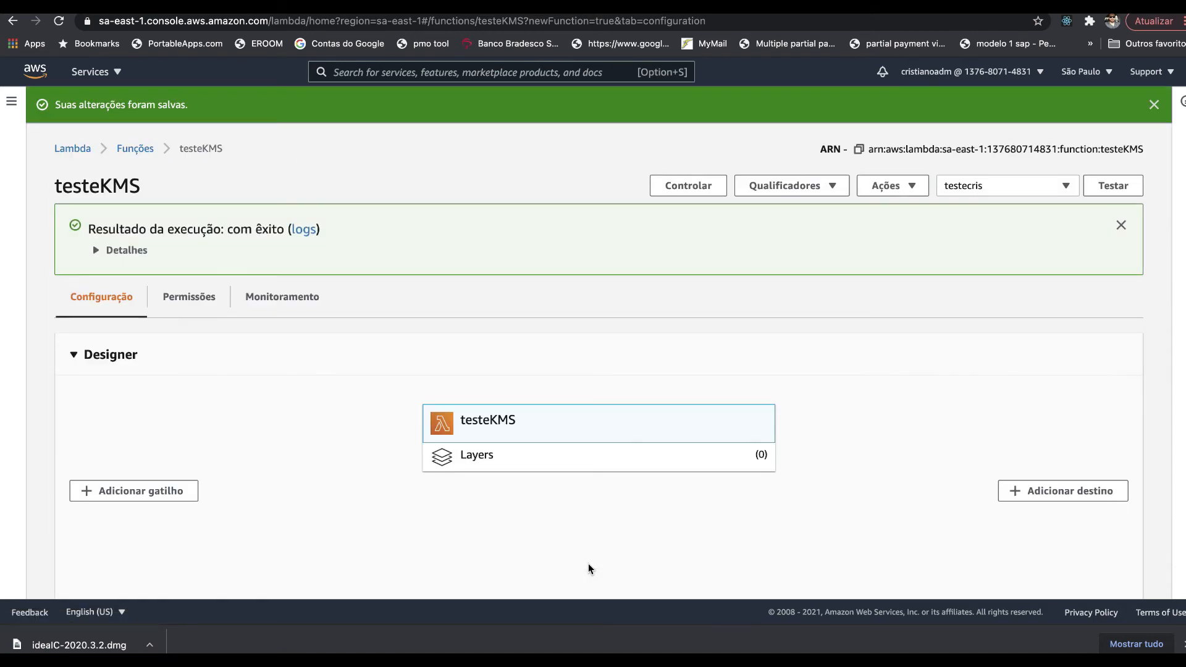
- Review the saved senhaDB variable and its encrypted value on the function page
{"action": "scroll", "coordinate": [588, 566], "scroll_direction": "down", "scroll_amount": 15}
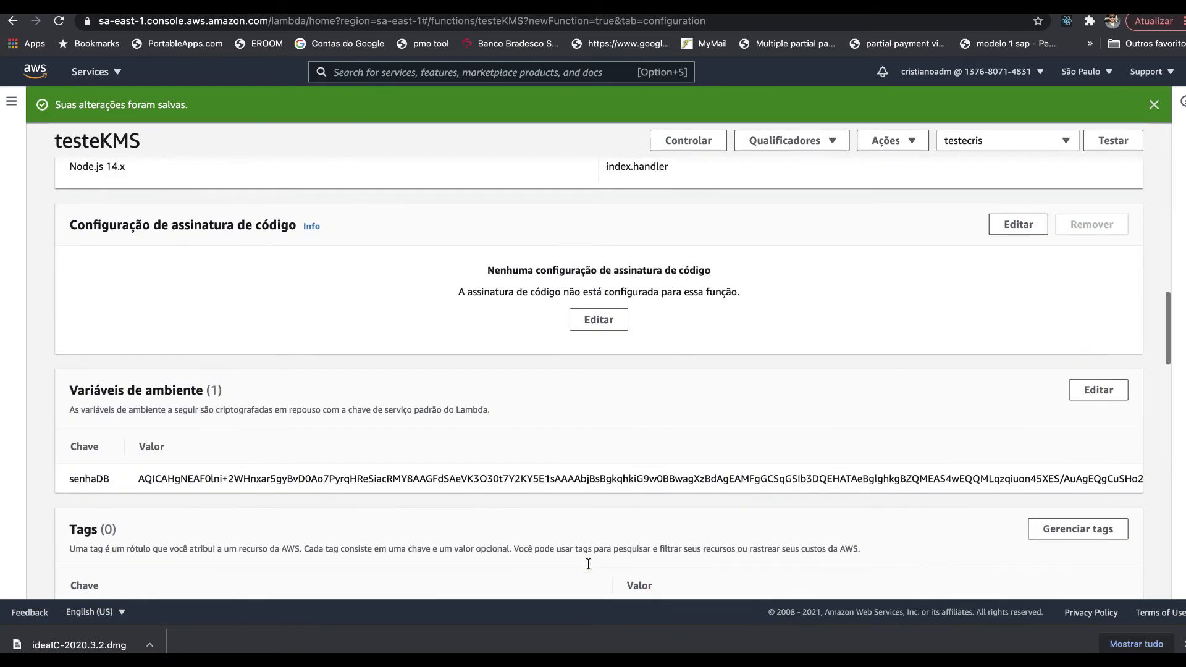
{"action": "scroll", "coordinate": [588, 563], "scroll_direction": "down", "scroll_amount": 2}
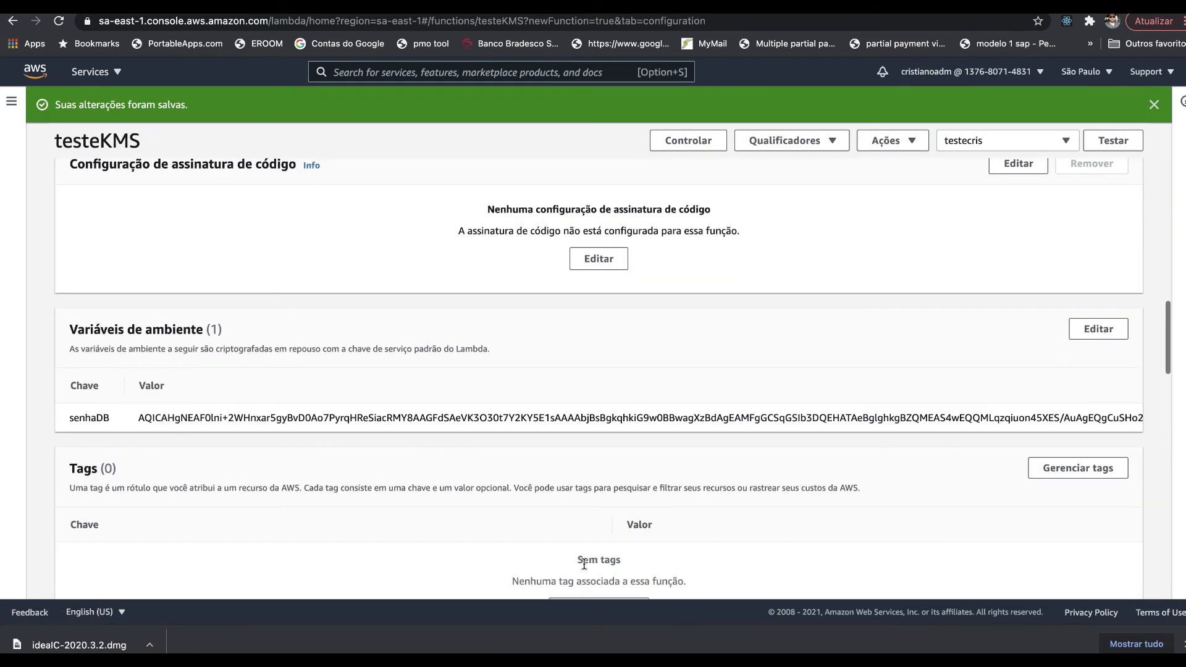
{"action": "double_click", "coordinate": [91, 419]}
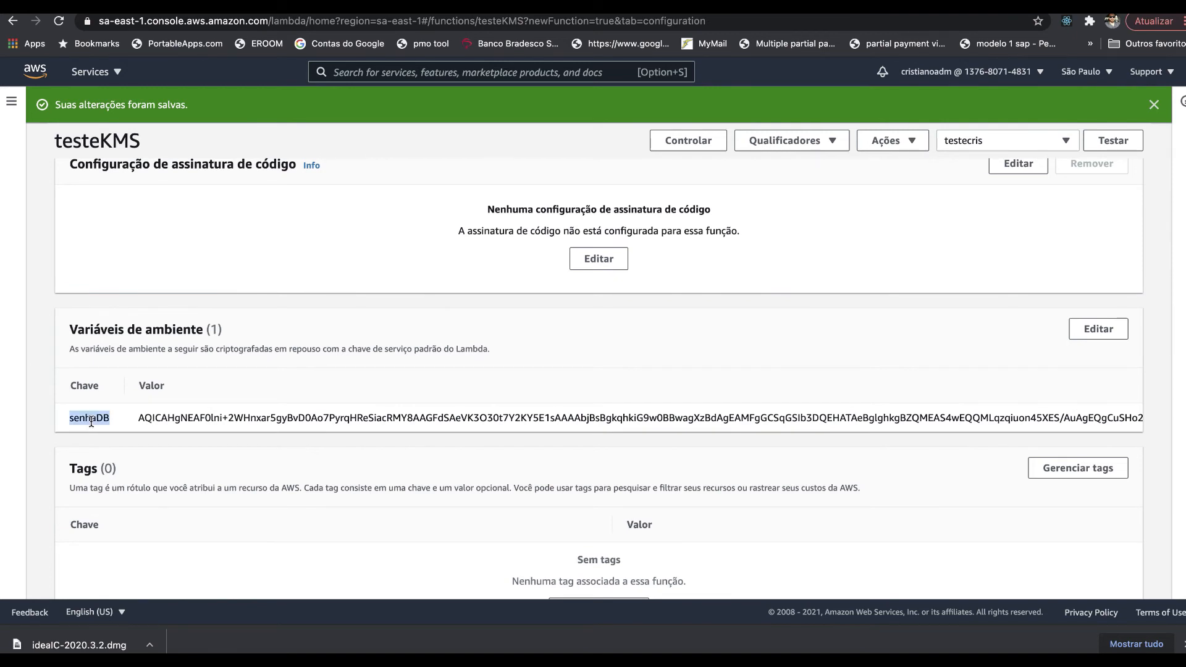
{"action": "triple_click", "coordinate": [168, 417]}
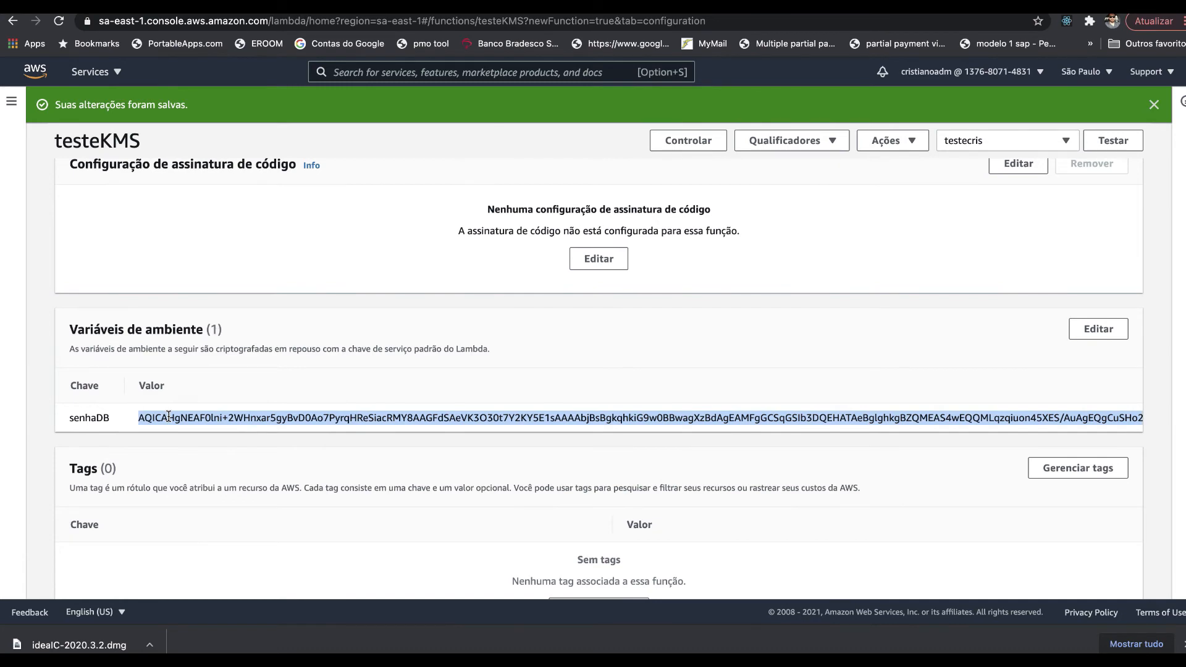
{"action": "scroll", "coordinate": [168, 417], "scroll_direction": "up", "scroll_amount": 7}
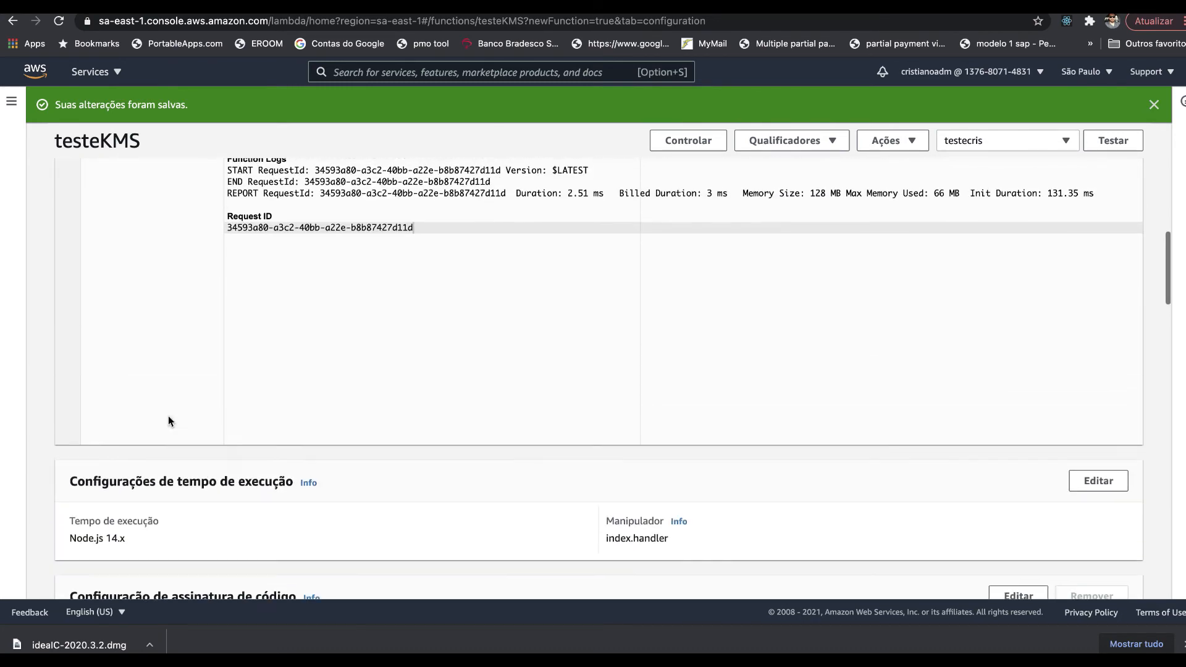
{"action": "scroll", "coordinate": [169, 418], "scroll_direction": "up", "scroll_amount": 3}
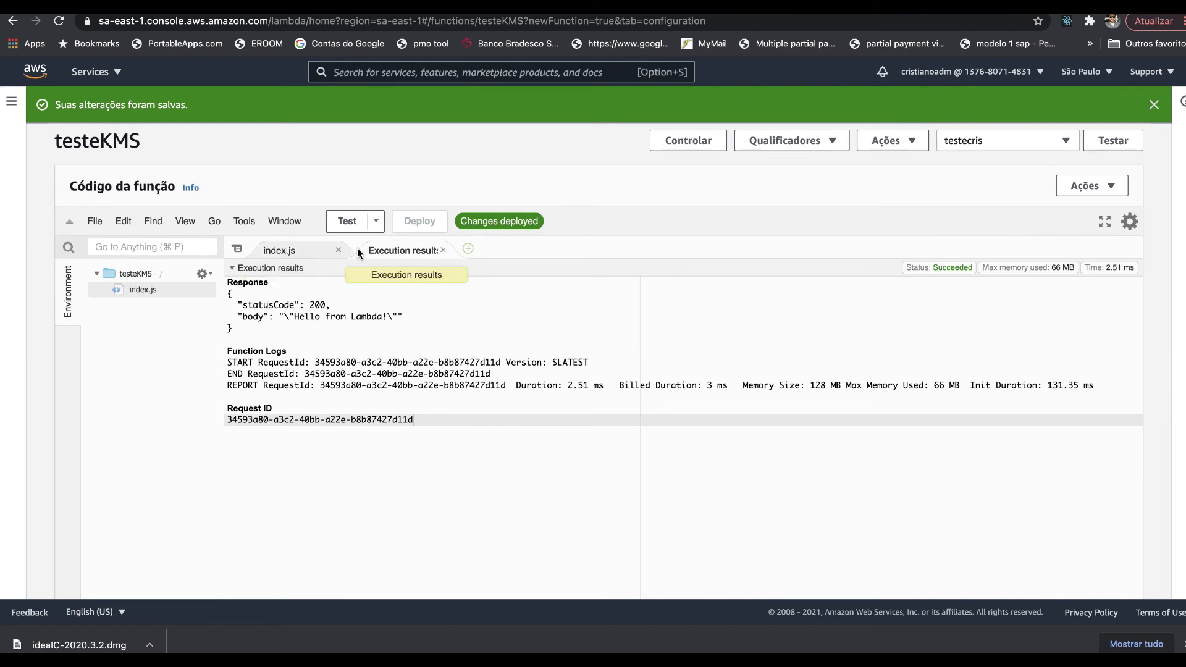
- Select the KMS decryption snippet in the note to copy it
{"action": "left_click", "coordinate": [293, 250]}
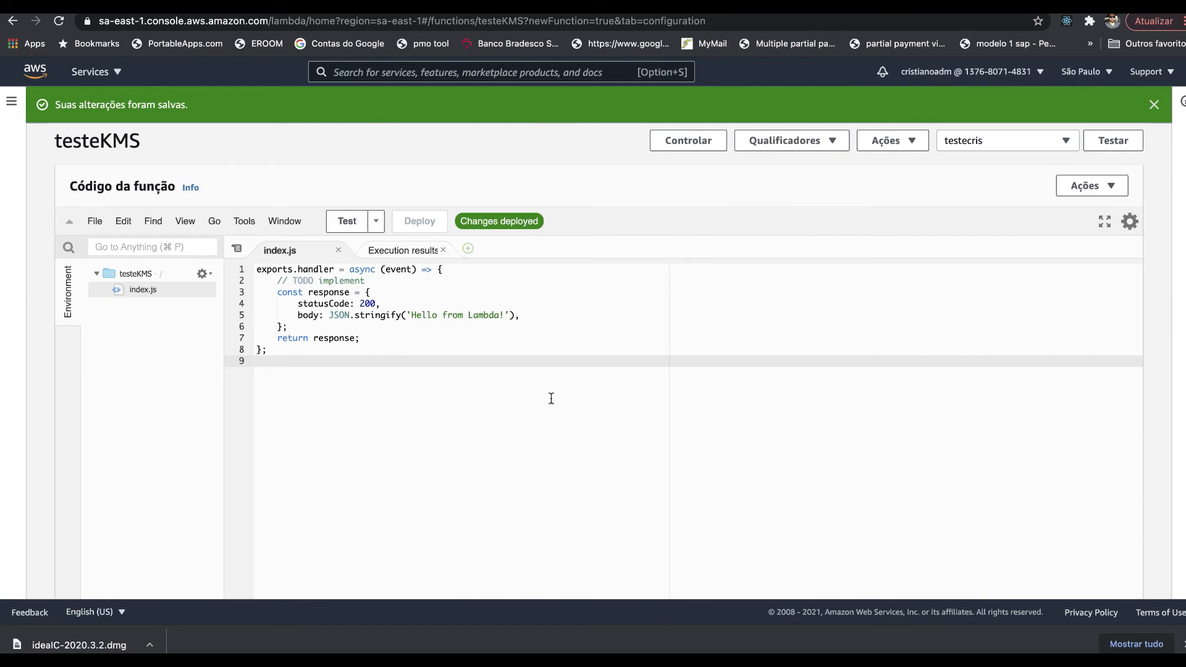
{"action": "left_click", "coordinate": [321, 660]}
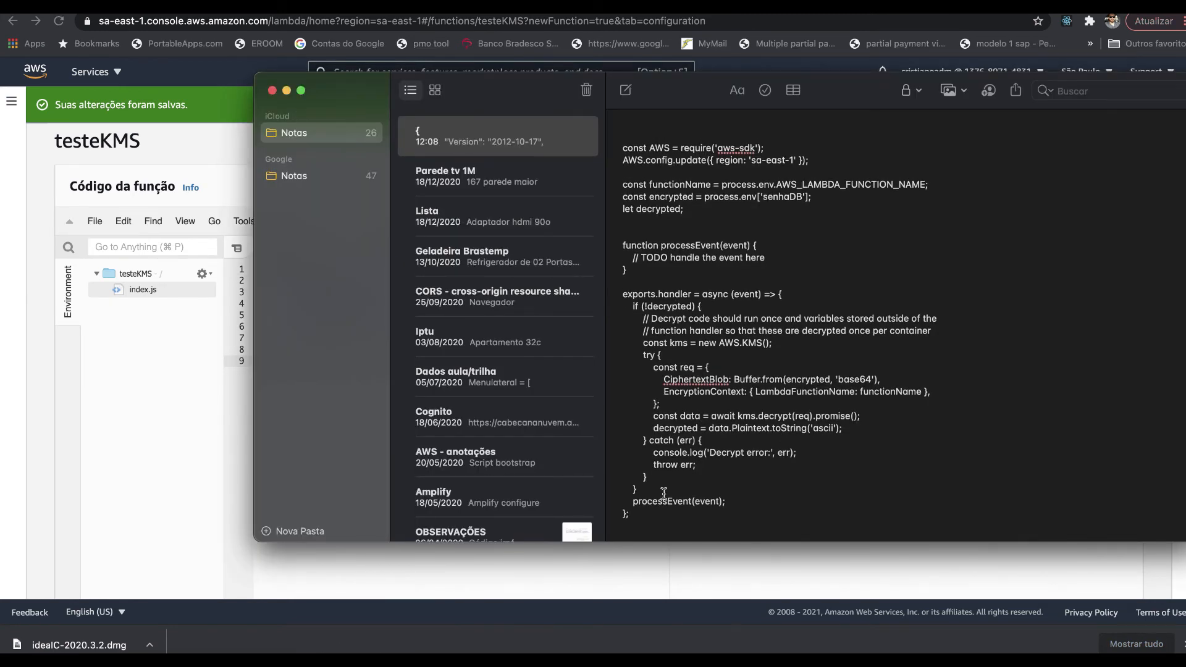
{"action": "left_click_drag", "start_coordinate": [648, 517], "coordinate": [596, 151]}
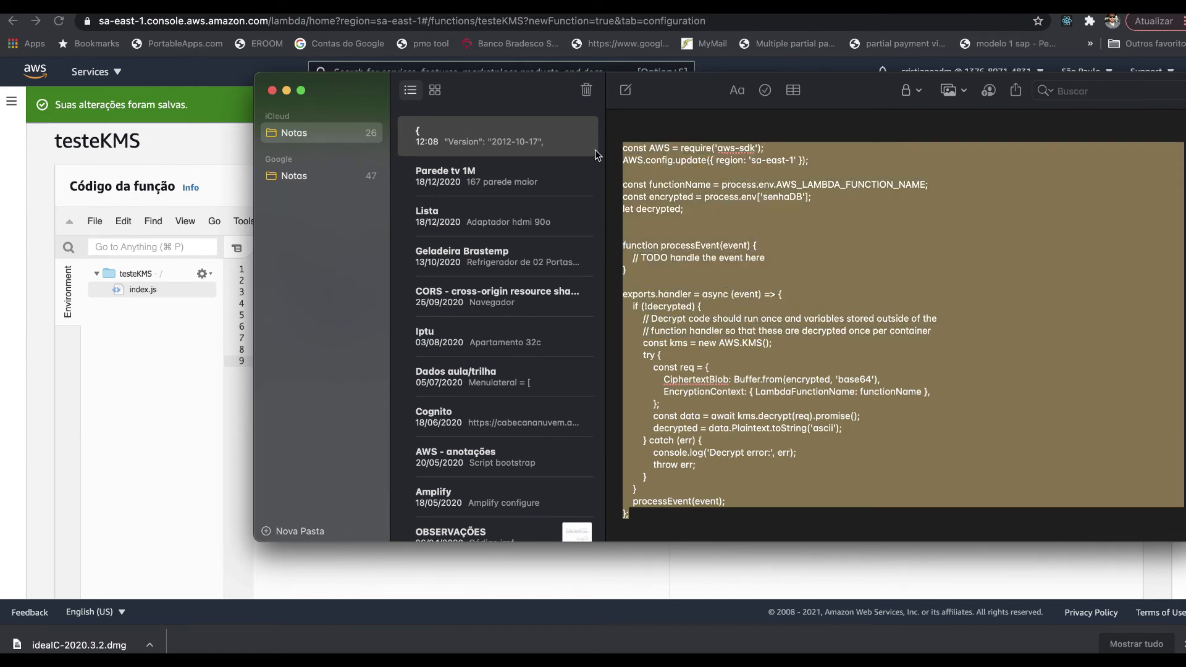
{"action": "key", "text": "super+v"}
{"action": "type", "text": "çΩΩ"}
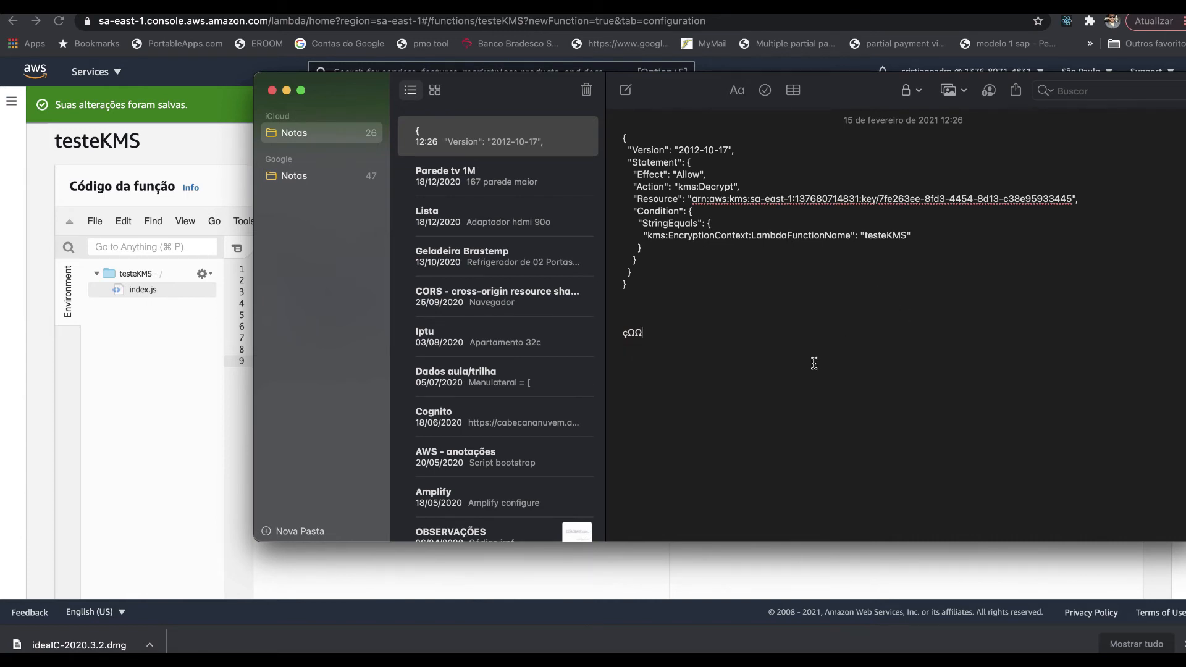
{"action": "key", "text": "super+v"}
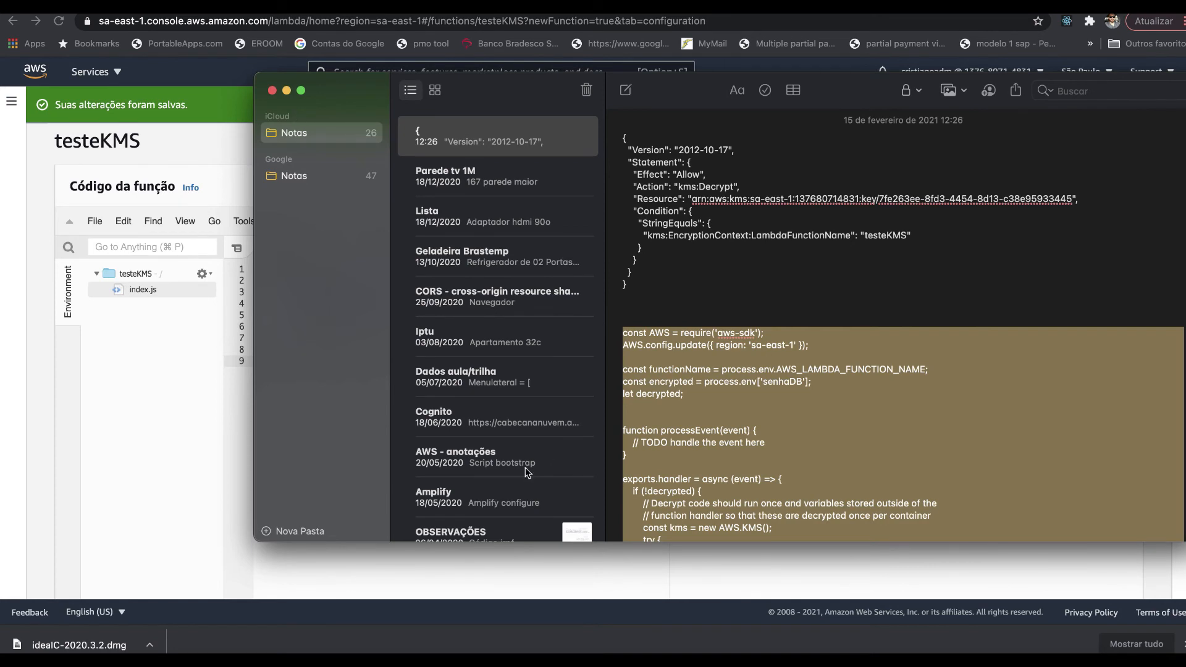
- Replace all of the index.js handler code with the decryption snippet
{"action": "left_click", "coordinate": [207, 420]}
{"action": "left_click_drag", "start_coordinate": [353, 379], "coordinate": [232, 239]}
{"action": "key", "text": "super+v"}
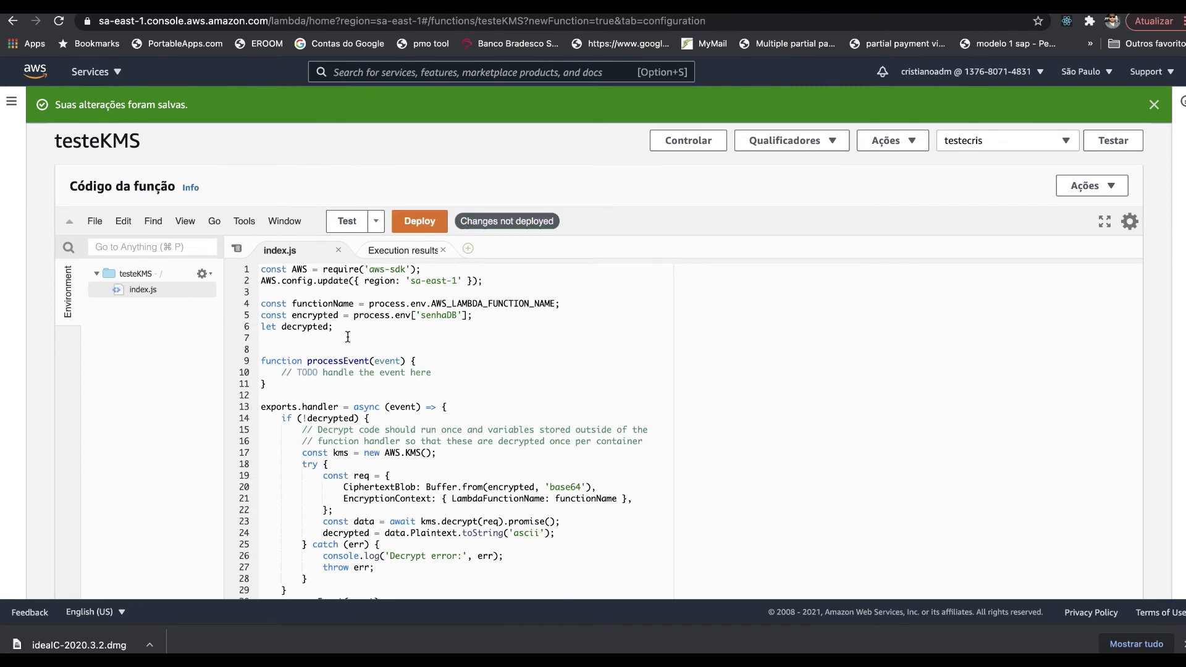
{"action": "double_click", "coordinate": [438, 315]}
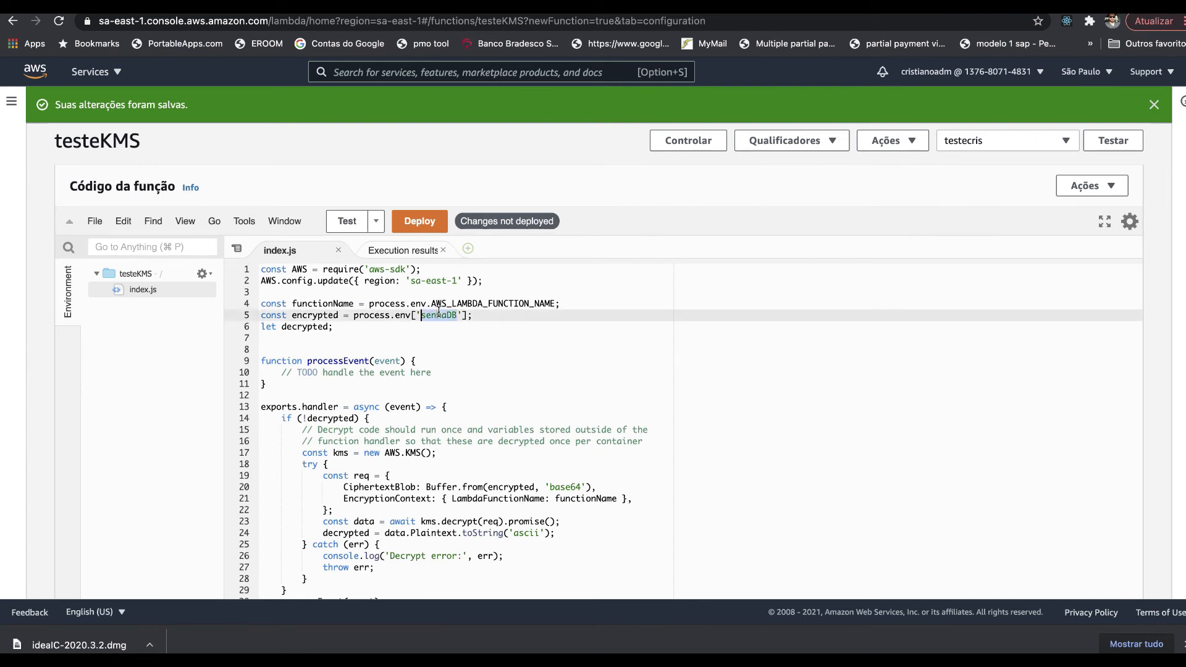
{"action": "double_click", "coordinate": [429, 281]}
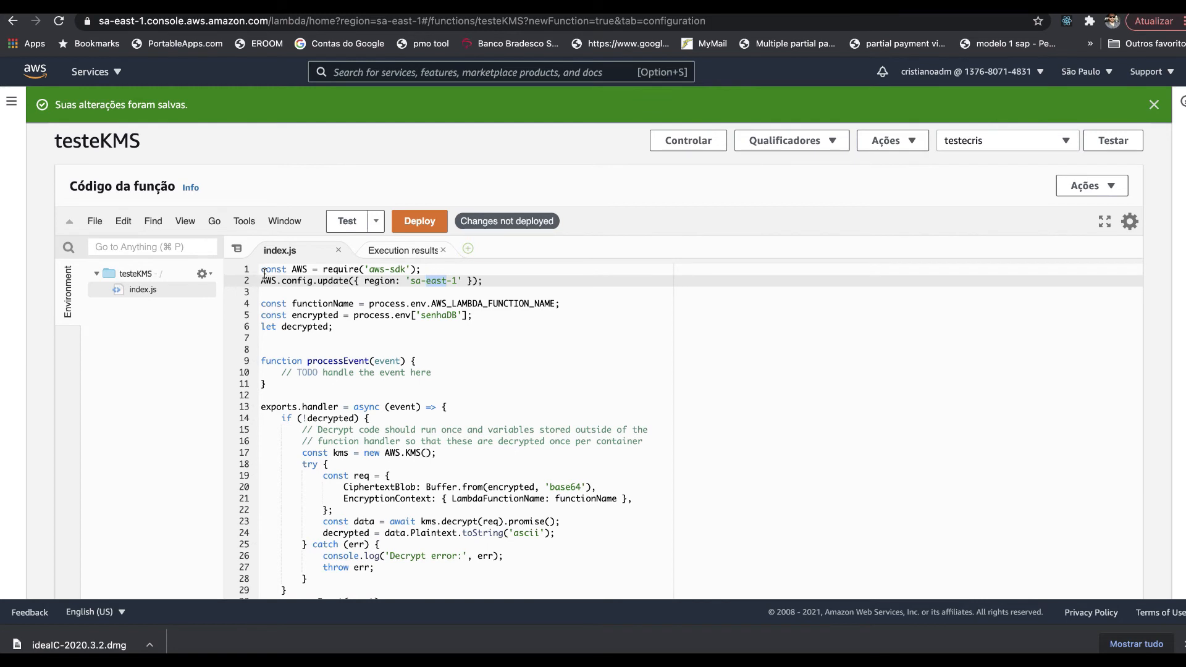
{"action": "double_click", "coordinate": [295, 269]}
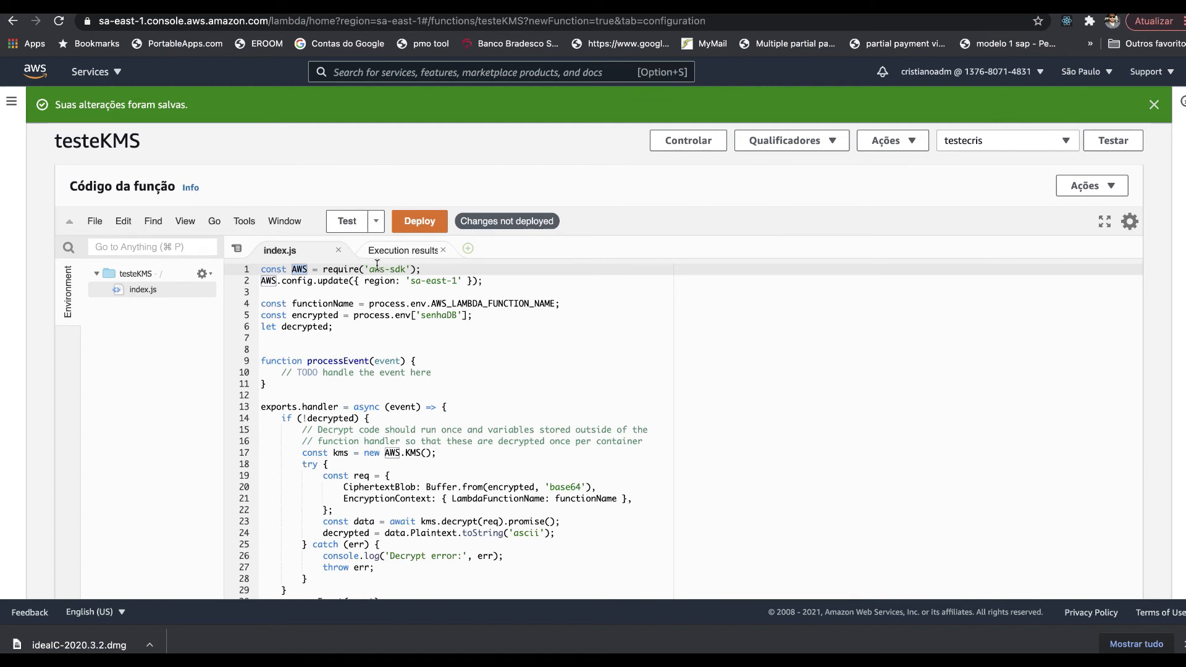
{"action": "left_click", "coordinate": [269, 281]}
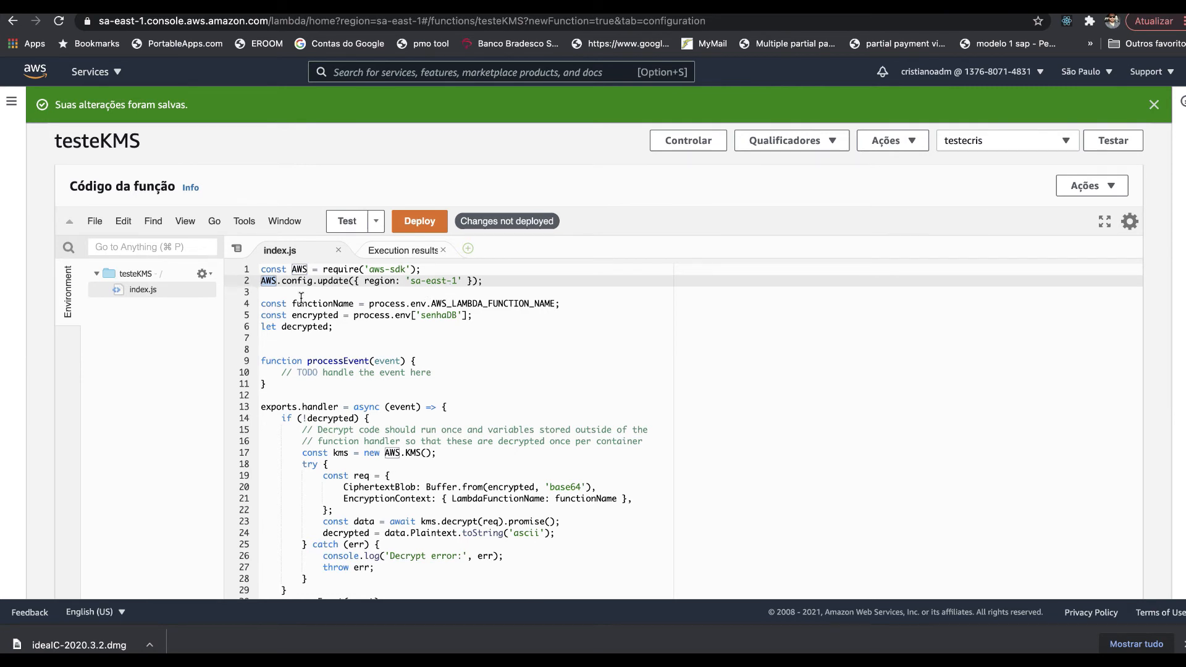
{"action": "left_click_drag", "start_coordinate": [267, 303], "coordinate": [371, 303]}
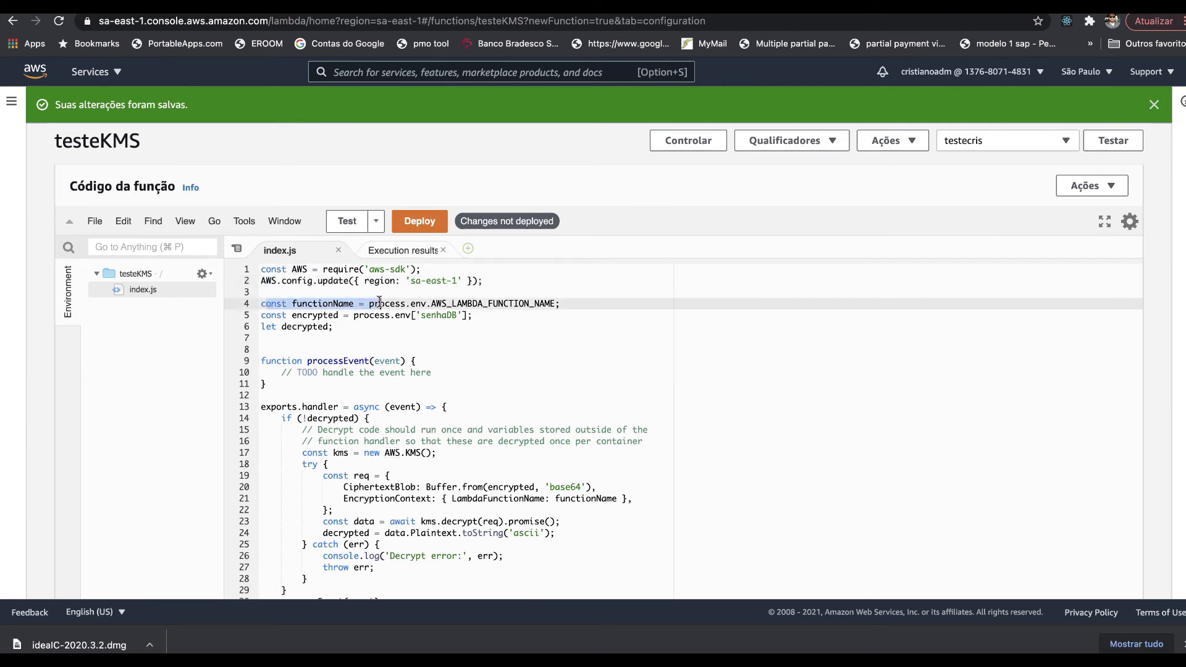
{"action": "left_click", "coordinate": [319, 303]}
{"action": "double_click", "coordinate": [320, 303]}
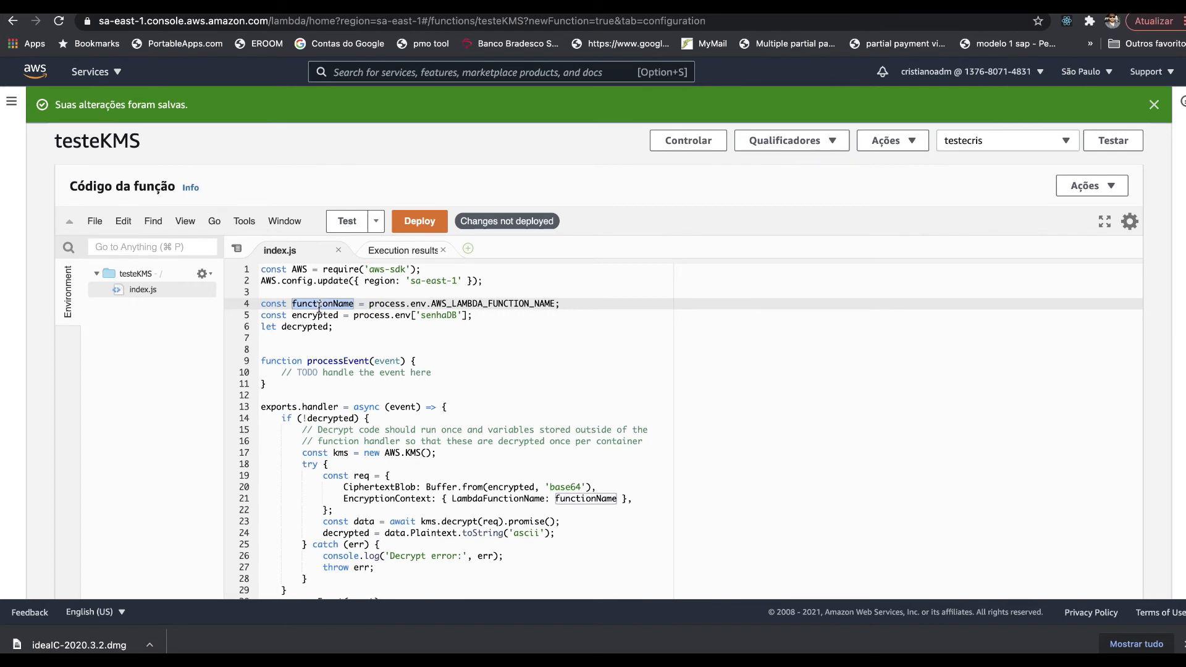
{"action": "double_click", "coordinate": [317, 316]}
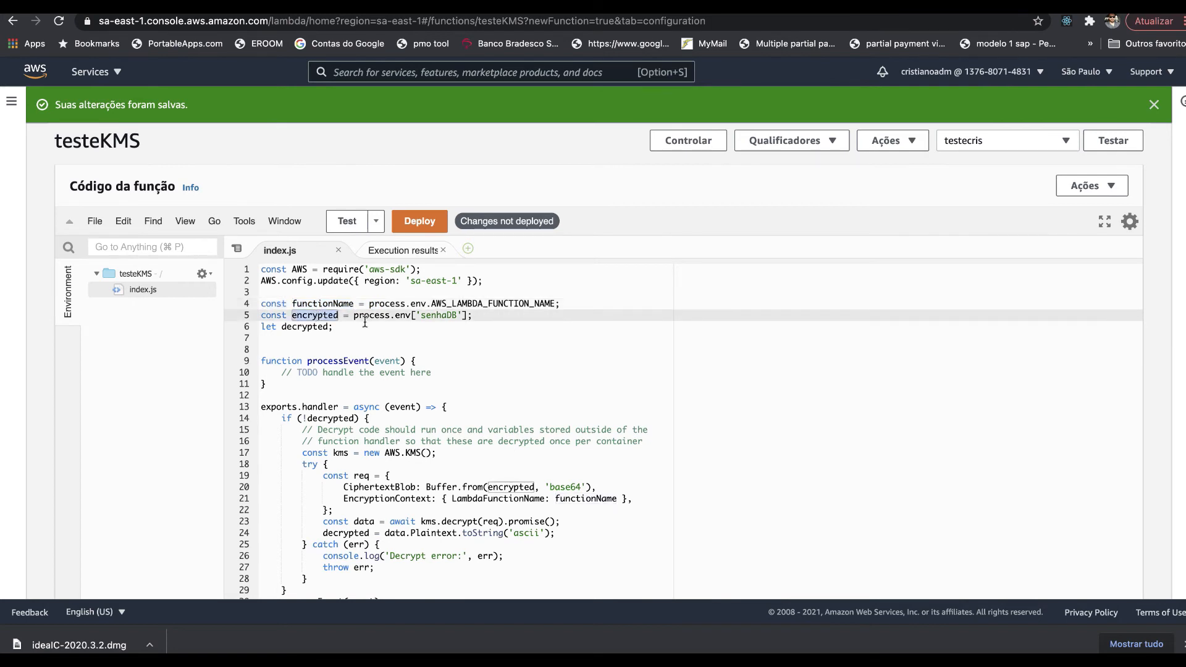
{"action": "left_click_drag", "start_coordinate": [353, 316], "coordinate": [472, 315]}
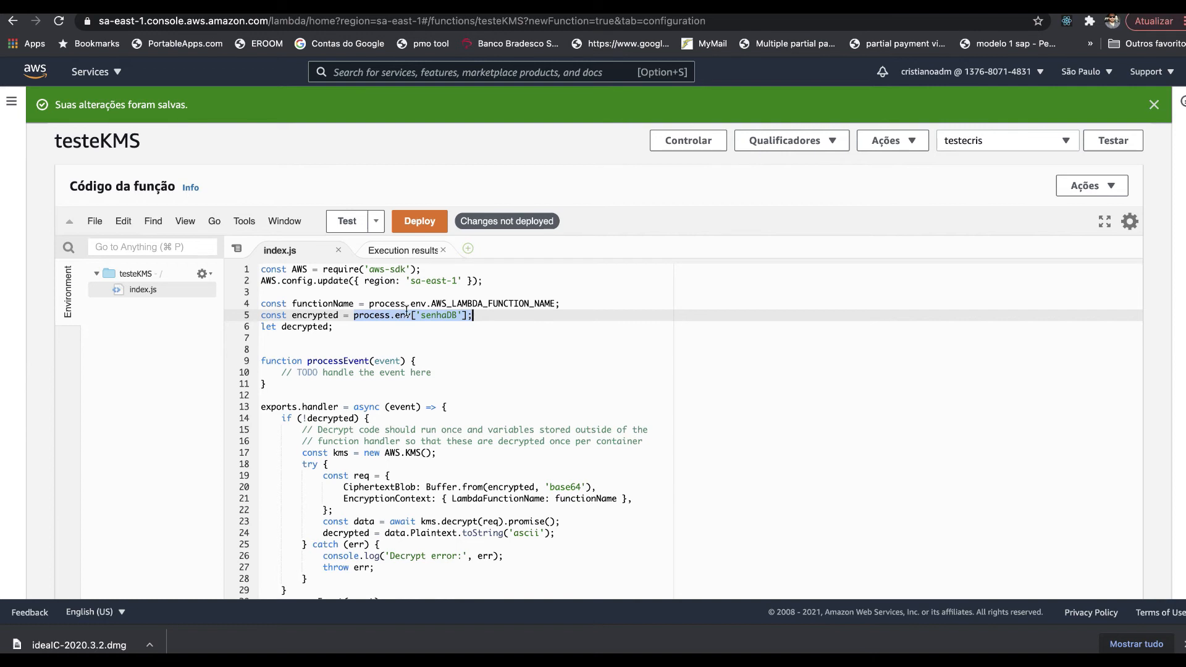
{"action": "double_click", "coordinate": [315, 326]}
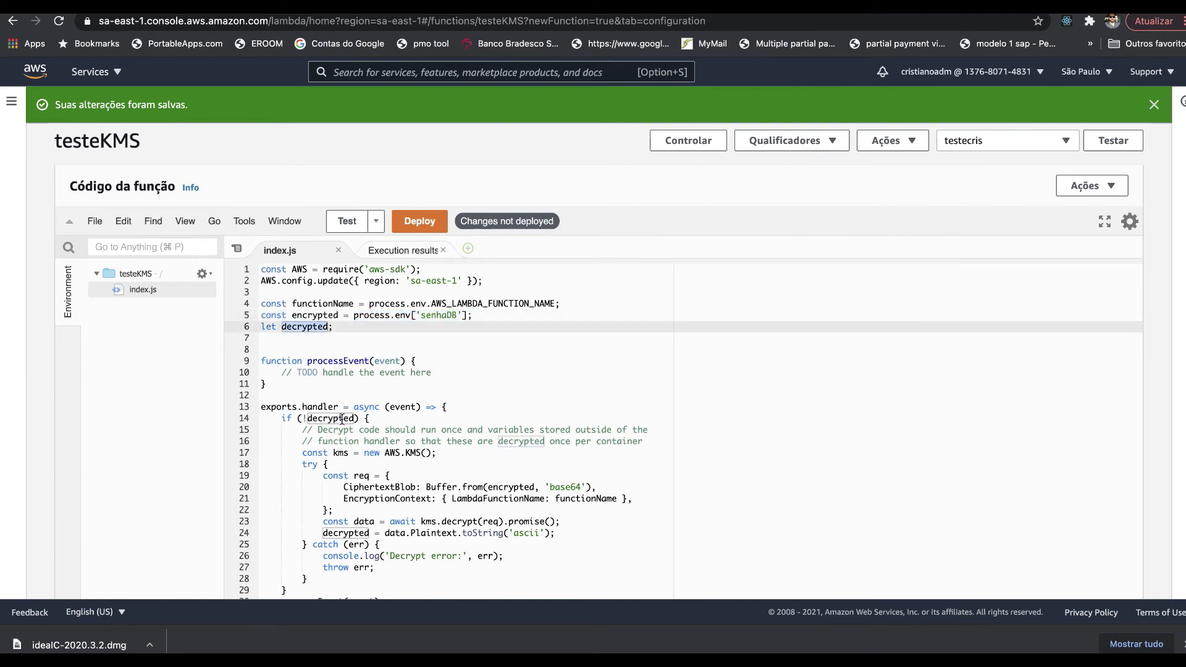
{"action": "scroll", "coordinate": [341, 419], "scroll_direction": "down", "scroll_amount": 3}
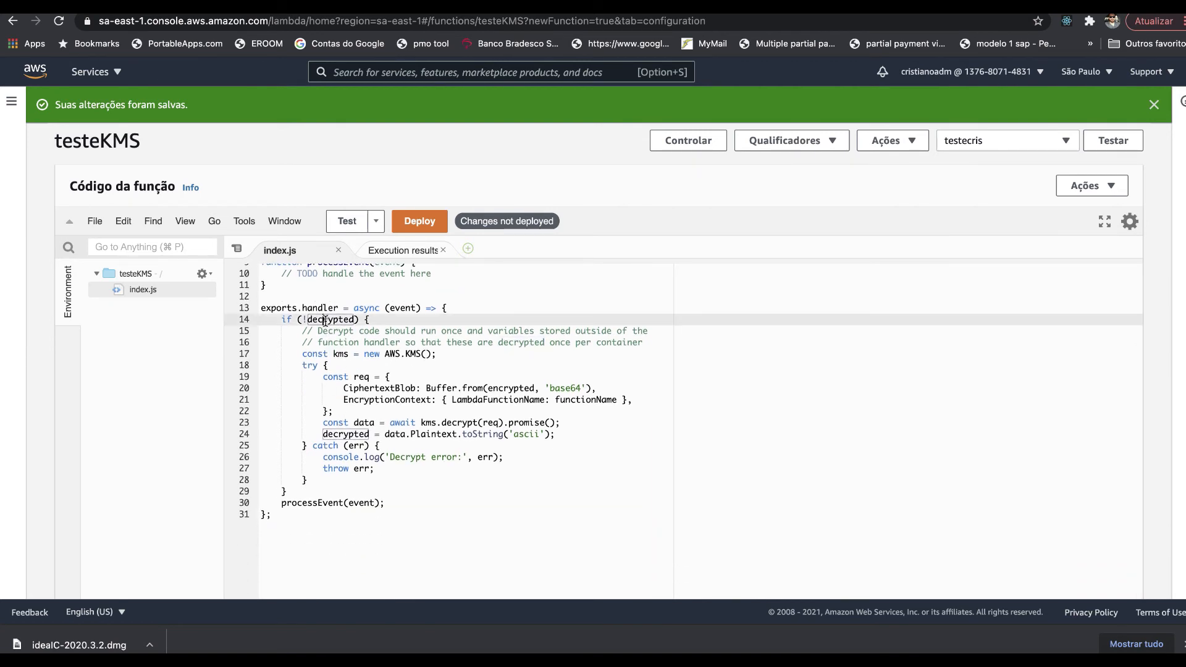
{"action": "double_click", "coordinate": [325, 321]}
{"action": "left_click", "coordinate": [341, 356]}
{"action": "double_click", "coordinate": [341, 355]}
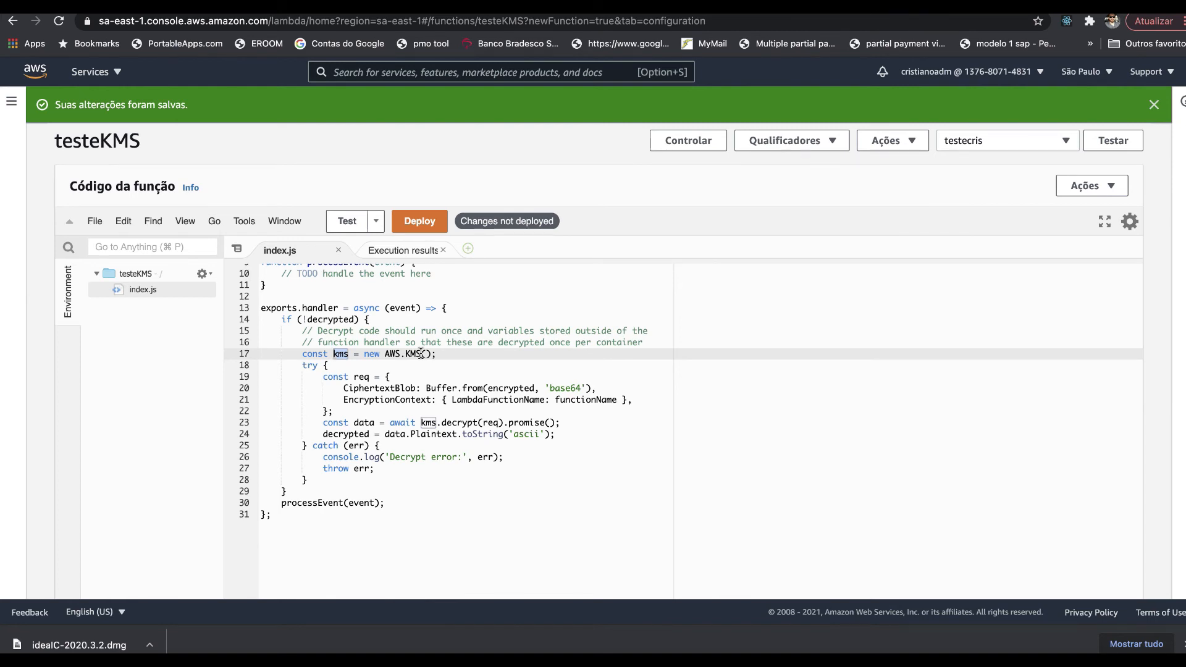
{"action": "left_click_drag", "start_coordinate": [322, 376], "coordinate": [390, 412]}
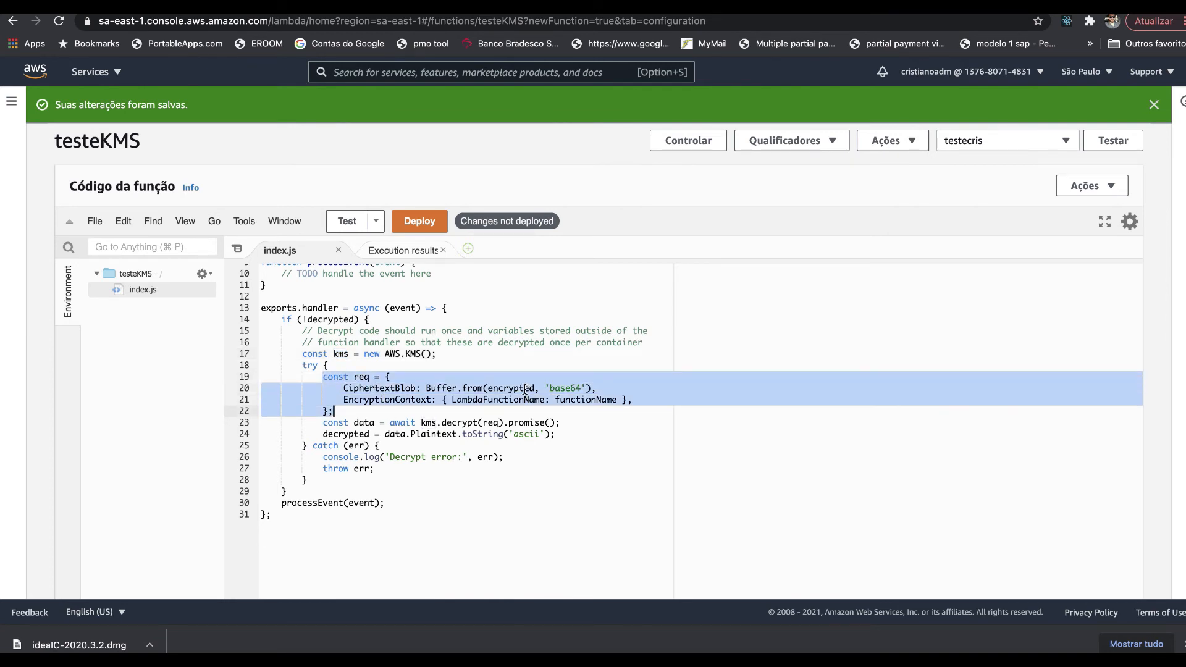
{"action": "double_click", "coordinate": [501, 389]}
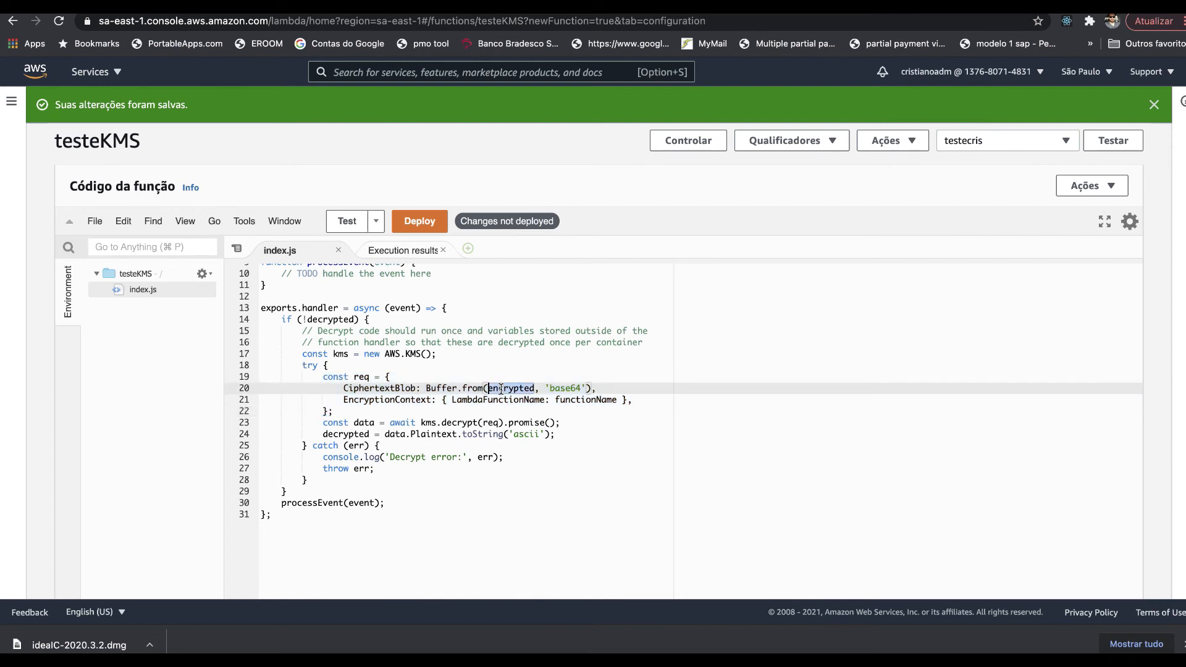
{"action": "double_click", "coordinate": [567, 387]}
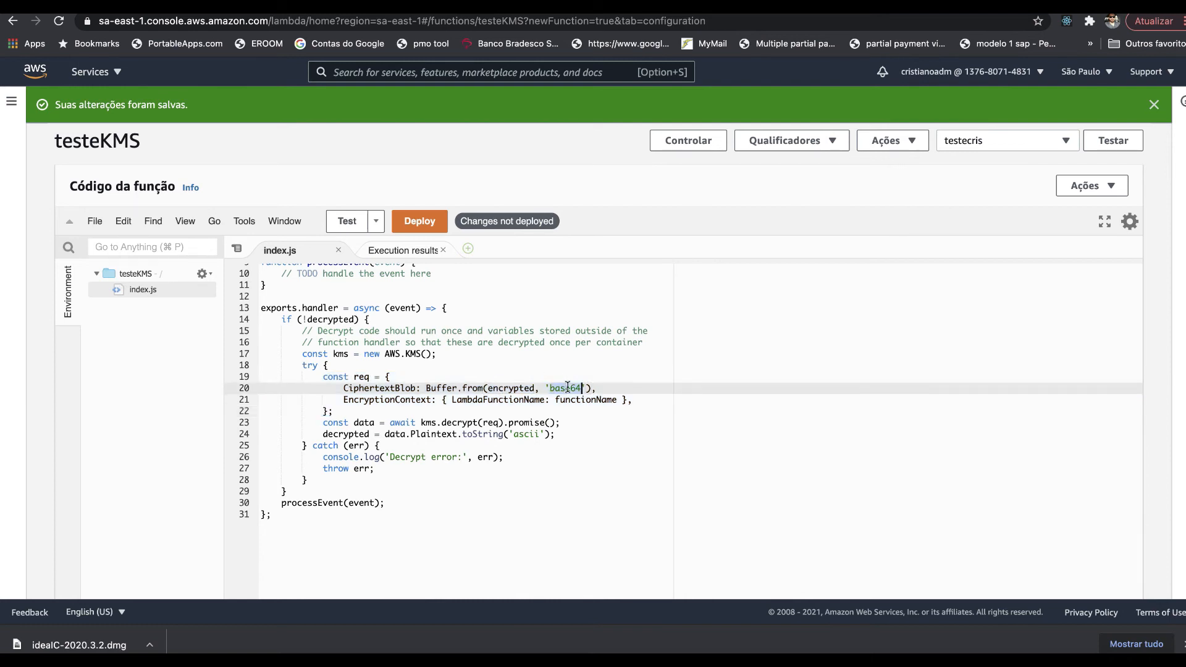
{"action": "left_click_drag", "start_coordinate": [581, 399], "coordinate": [469, 399]}
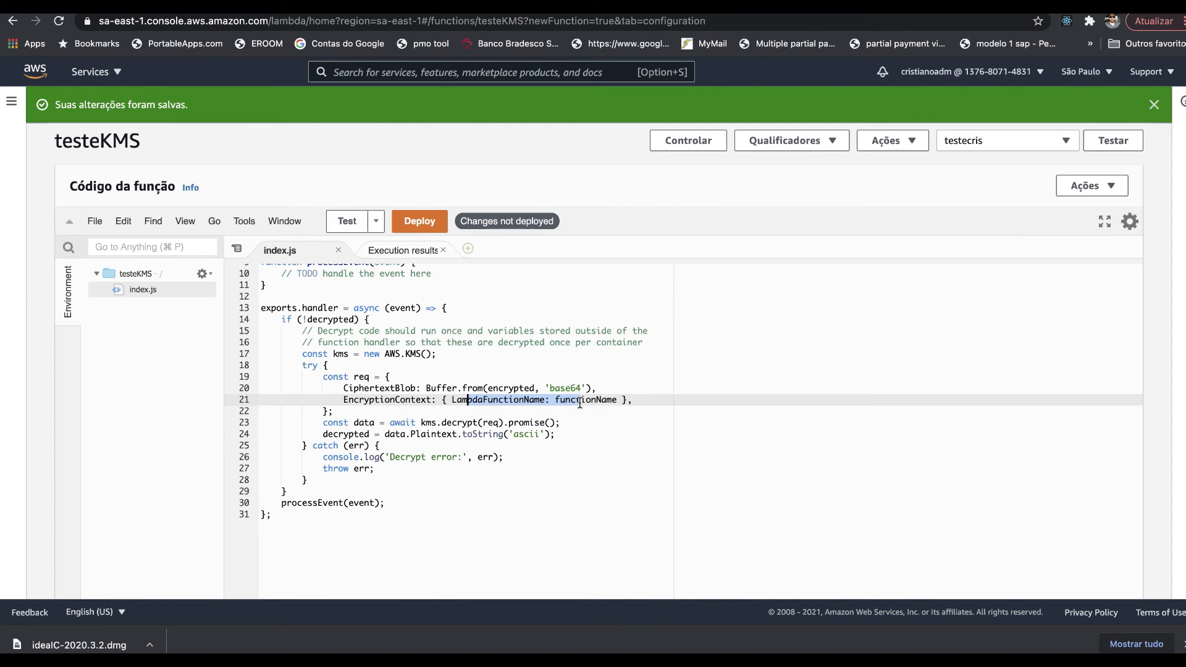
- Look over the kms decrypt call on line 23 and deploy the edited testeKMS code
{"action": "left_click", "coordinate": [424, 423]}
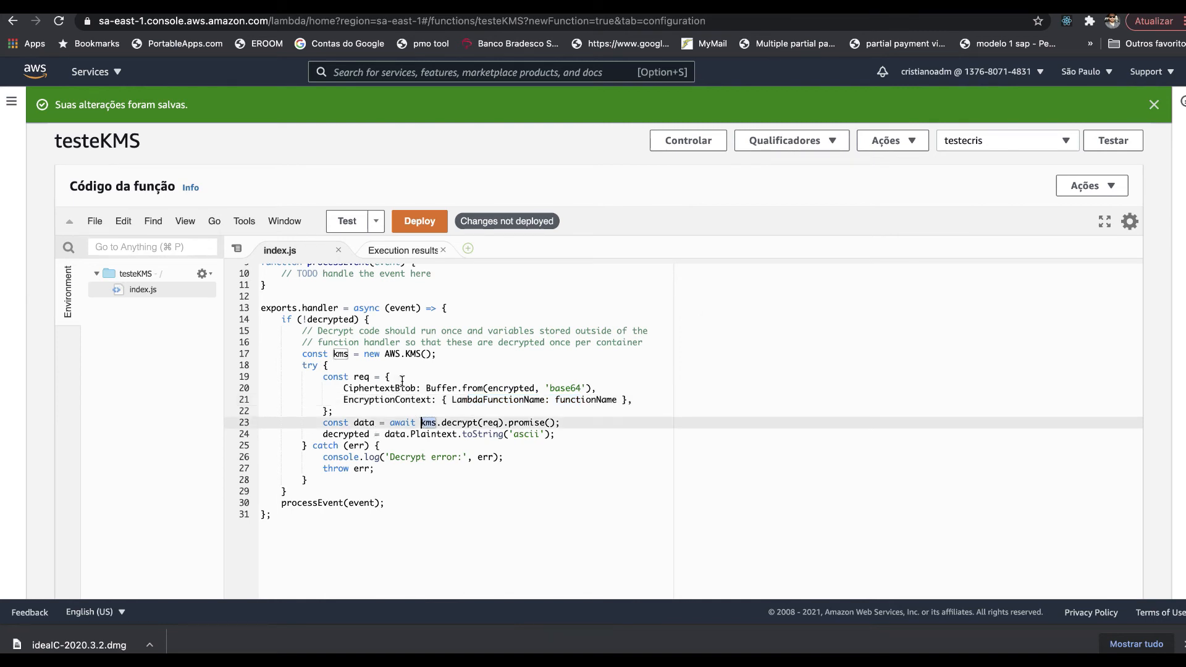
{"action": "double_click", "coordinate": [460, 423]}
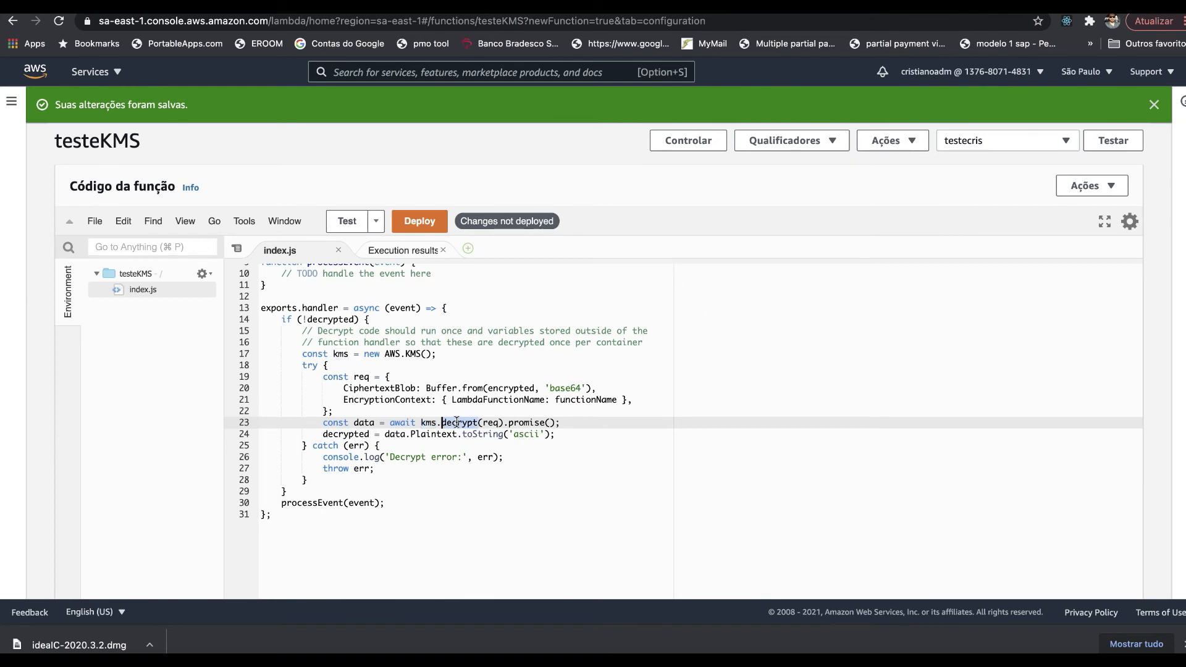
{"action": "double_click", "coordinate": [362, 376]}
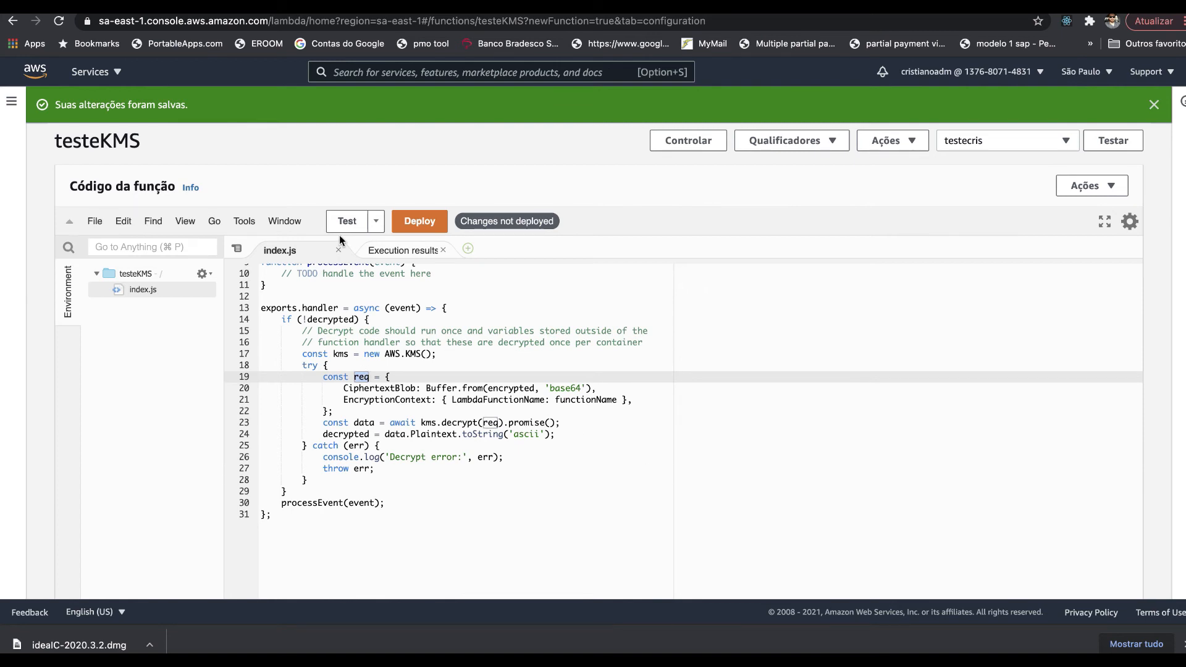
{"action": "left_click", "coordinate": [428, 221]}
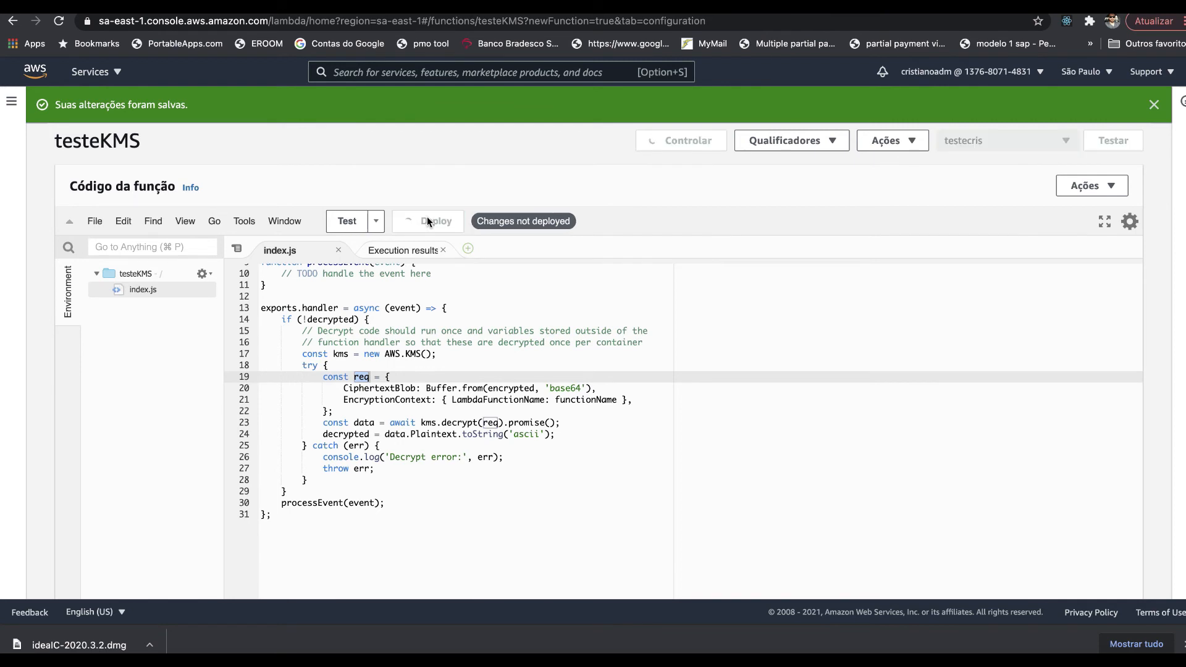
- Run the test and read the AccessDeniedException: the customer master key does not exist in this region
{"action": "left_click", "coordinate": [344, 224]}
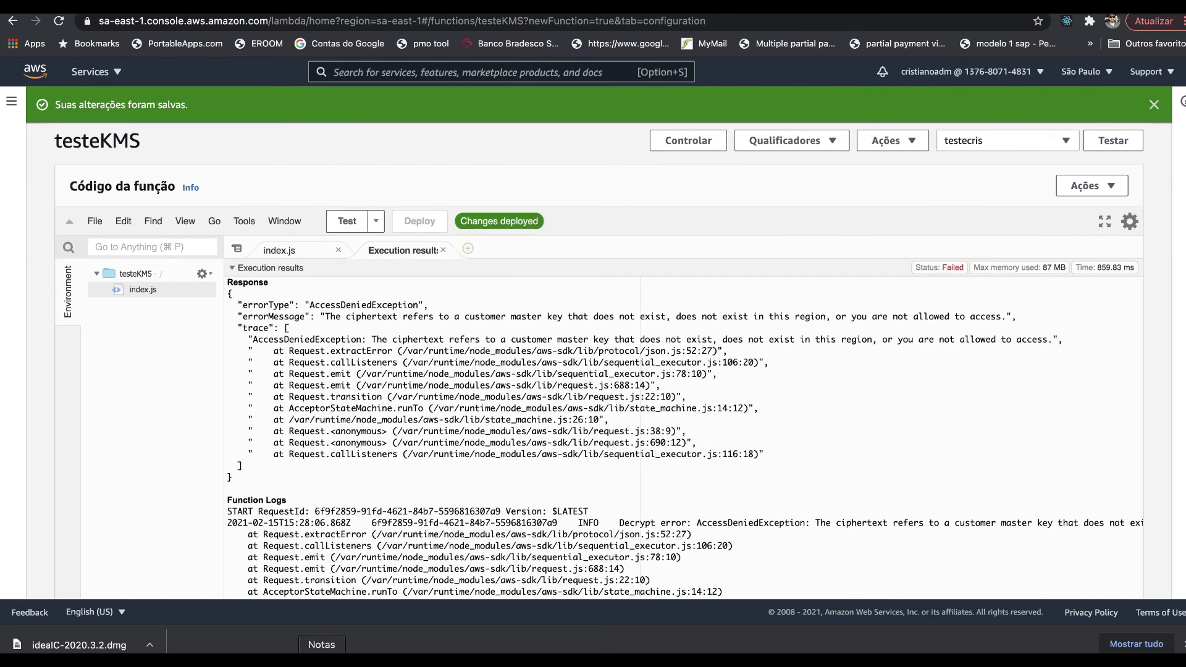
{"action": "left_click", "coordinate": [321, 663]}
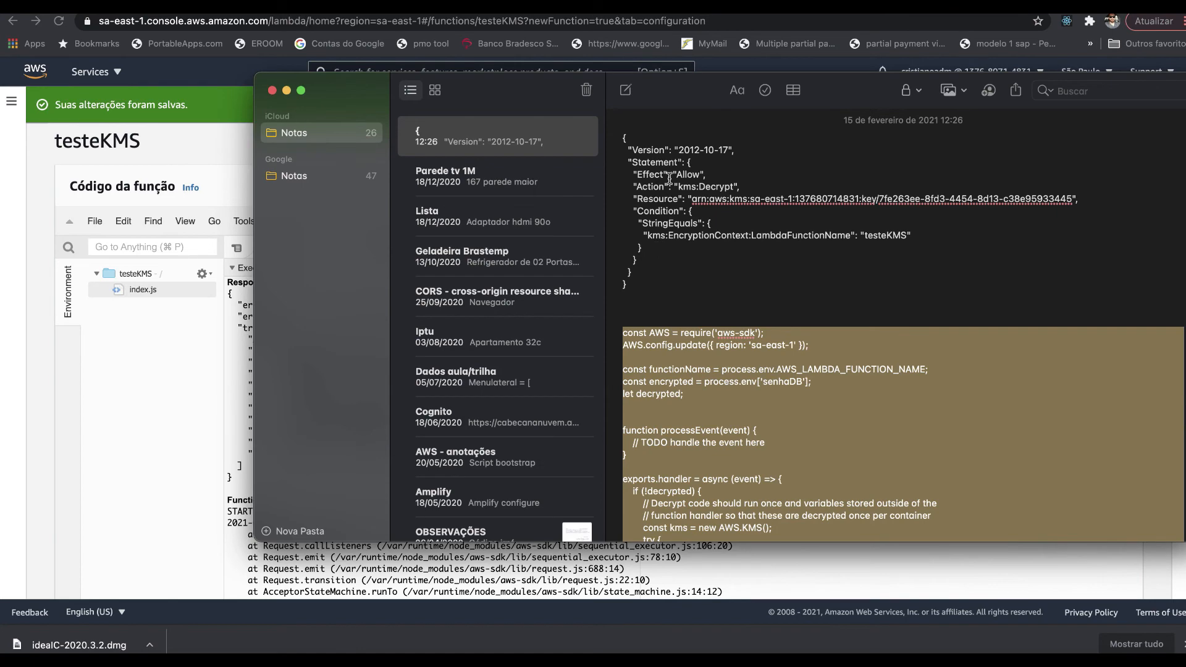
{"action": "left_click", "coordinate": [118, 391]}
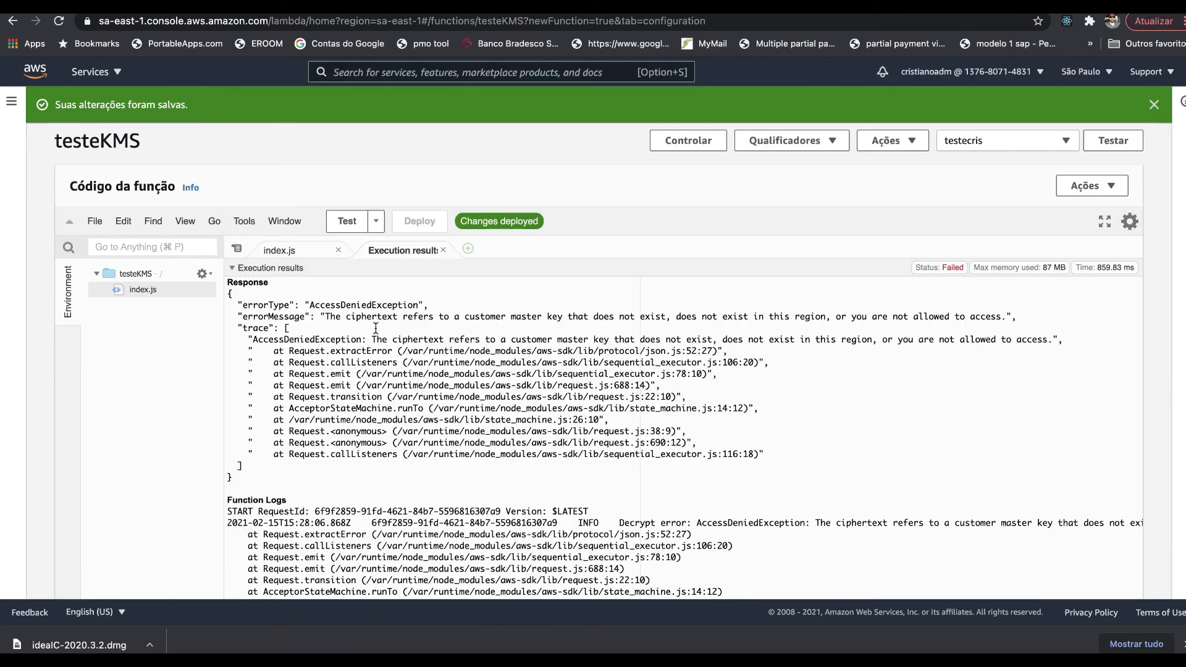
{"action": "double_click", "coordinate": [363, 305]}
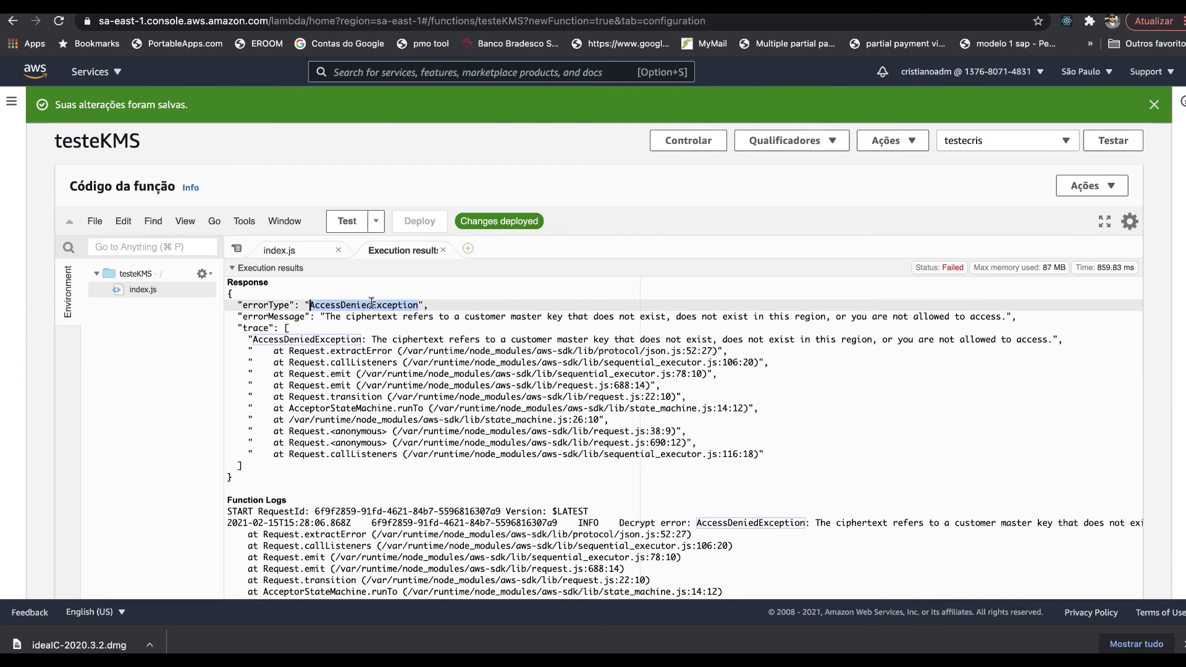
{"action": "left_click_drag", "start_coordinate": [345, 316], "coordinate": [599, 320]}
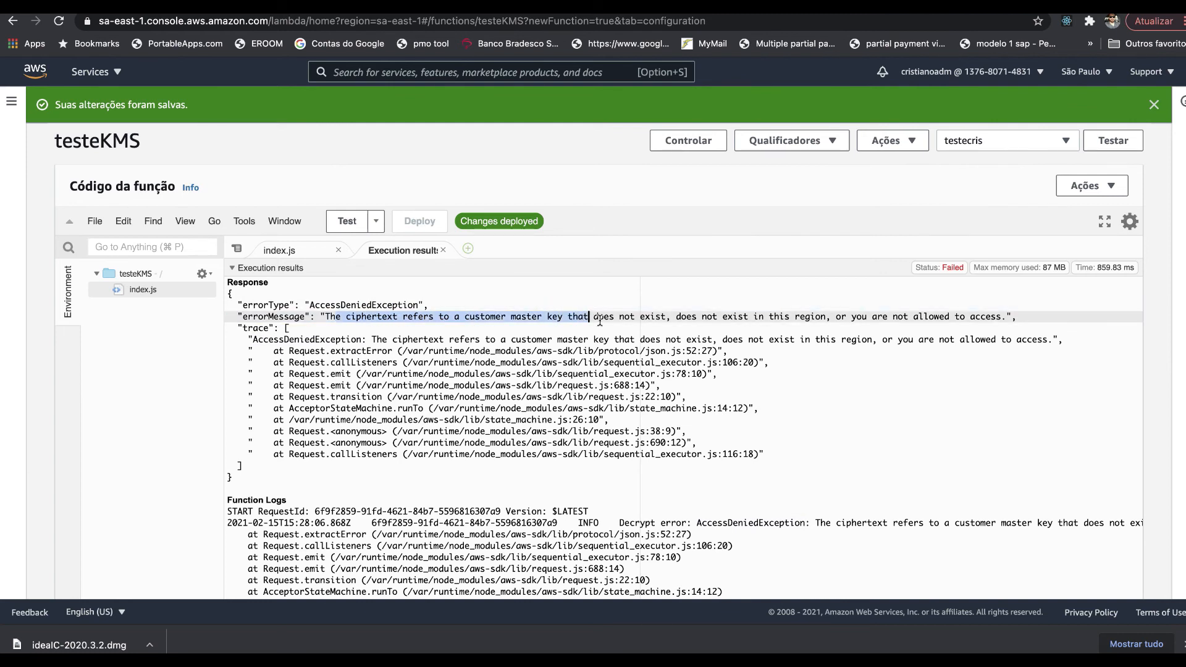
{"action": "left_click", "coordinate": [678, 315]}
{"action": "left_click_drag", "start_coordinate": [678, 316], "coordinate": [990, 317]}
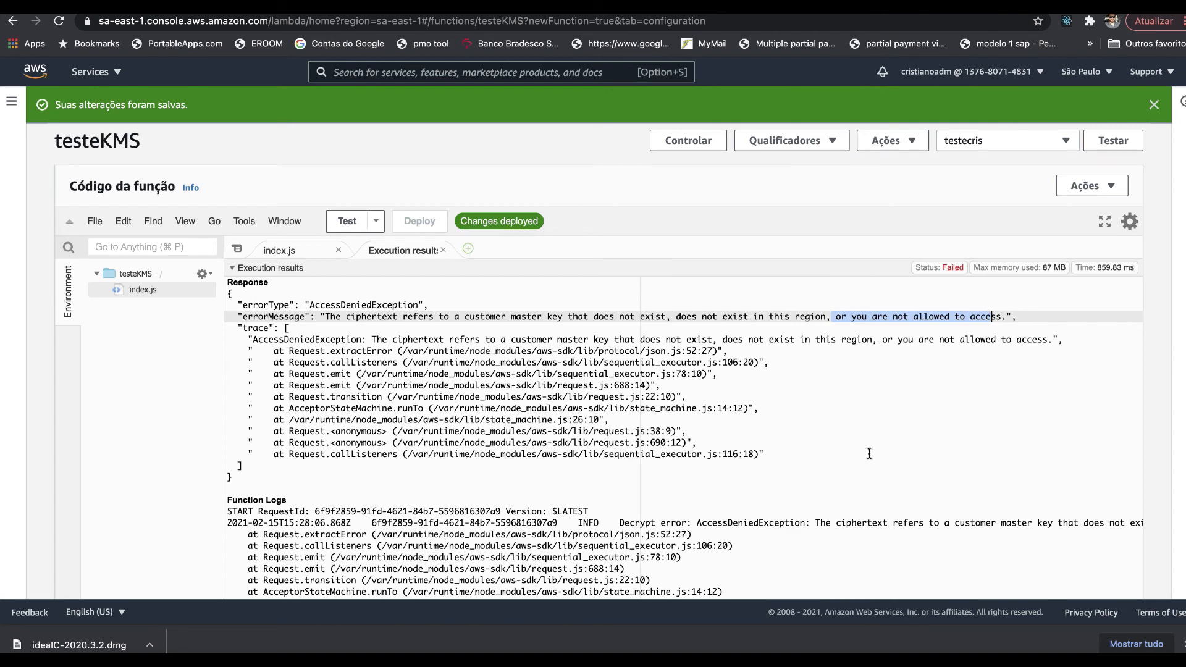
{"action": "scroll", "coordinate": [869, 454], "scroll_direction": "up", "scroll_amount": 8}
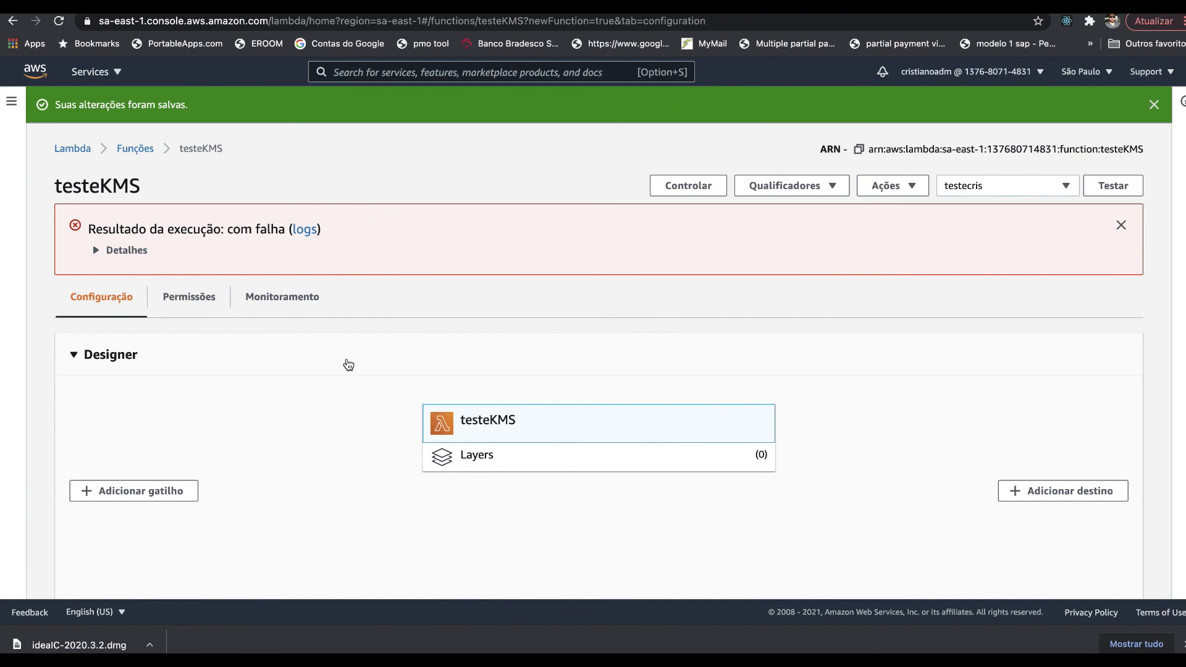
- Open the execution role testeKMS-role-m2r2snqh from the Permissions tab in a new browser tab
{"action": "left_click", "coordinate": [202, 298]}
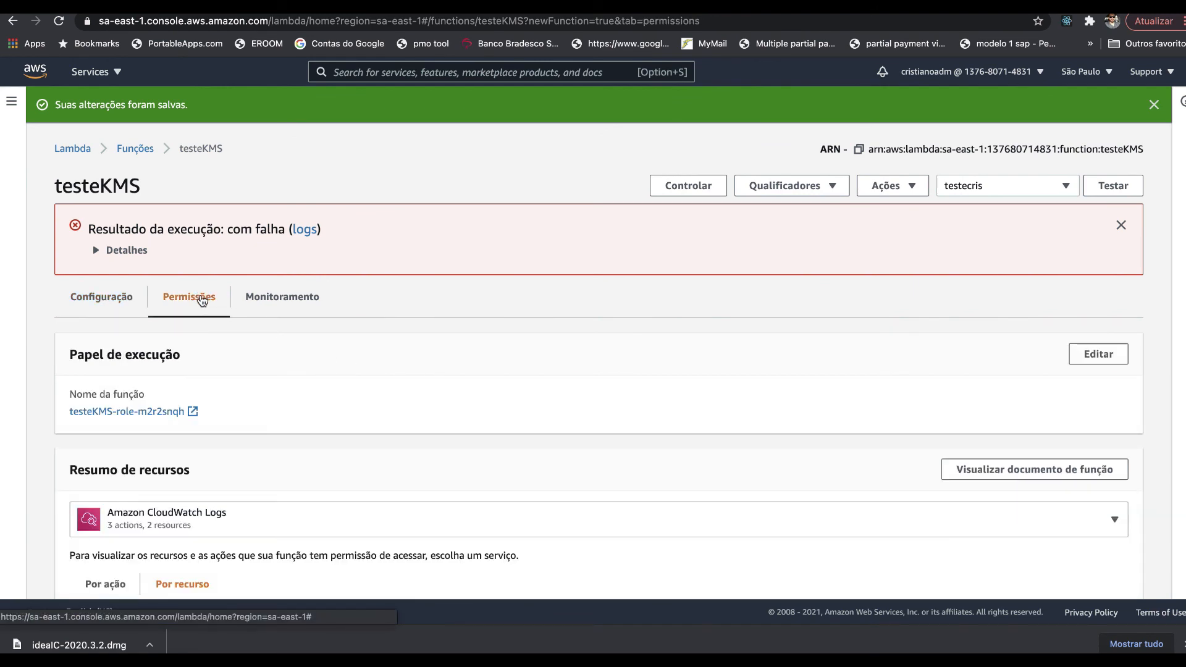
{"action": "right_click", "coordinate": [103, 414]}
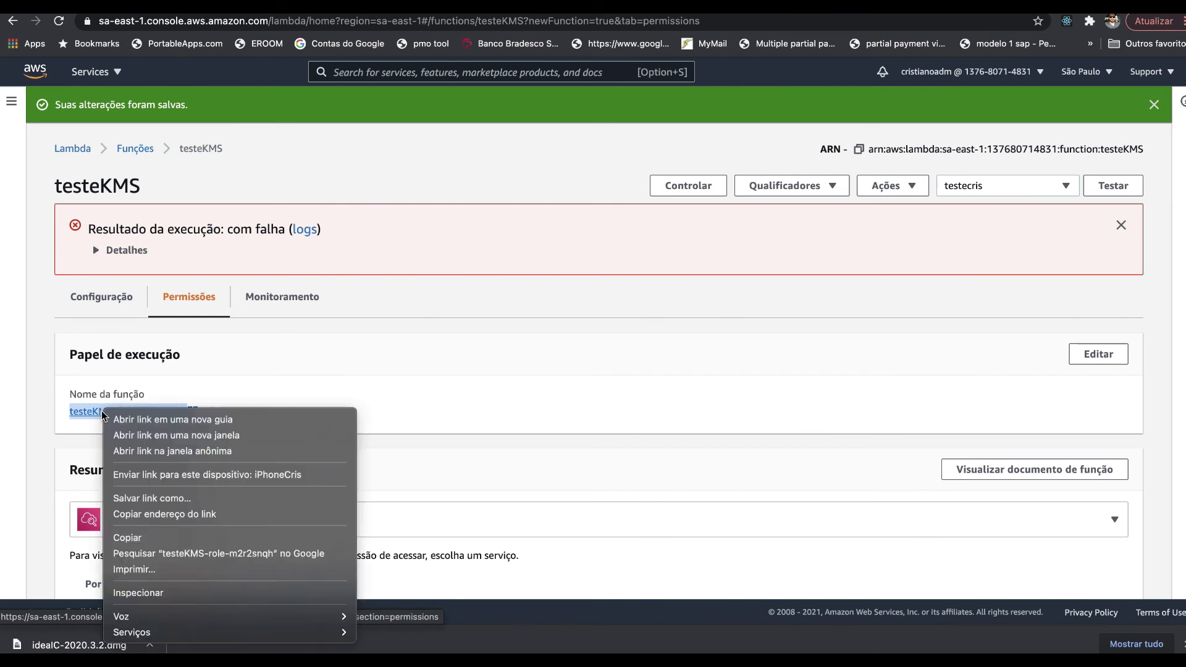
{"action": "left_click", "coordinate": [126, 422]}
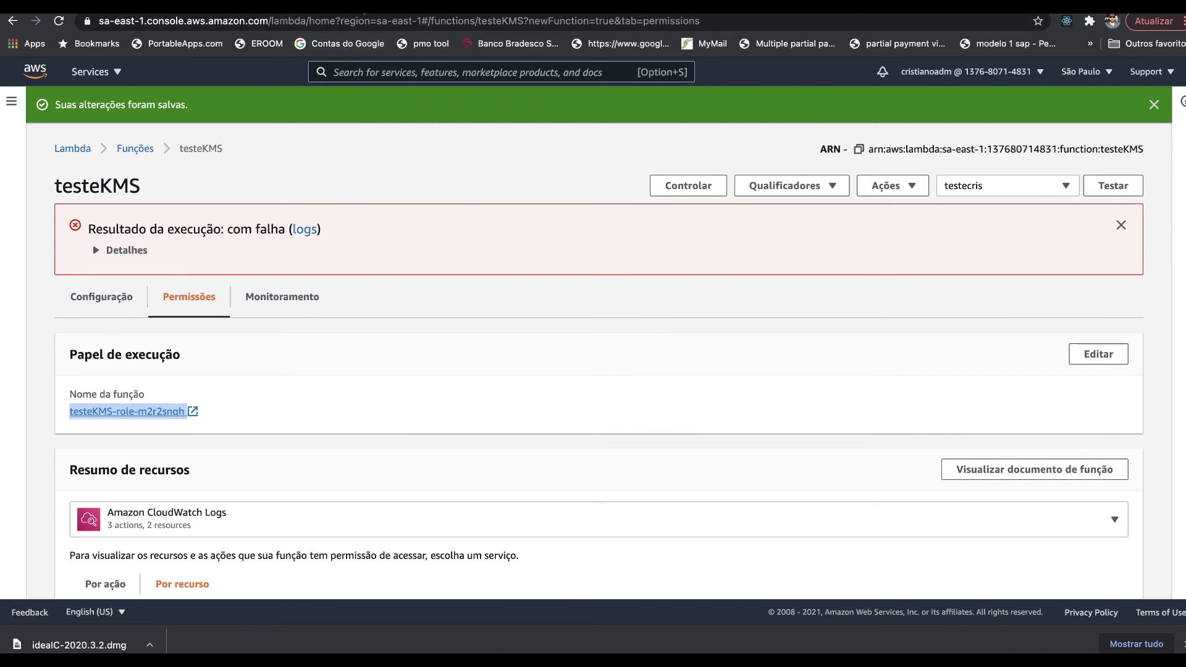
{"action": "left_click", "coordinate": [362, 5]}
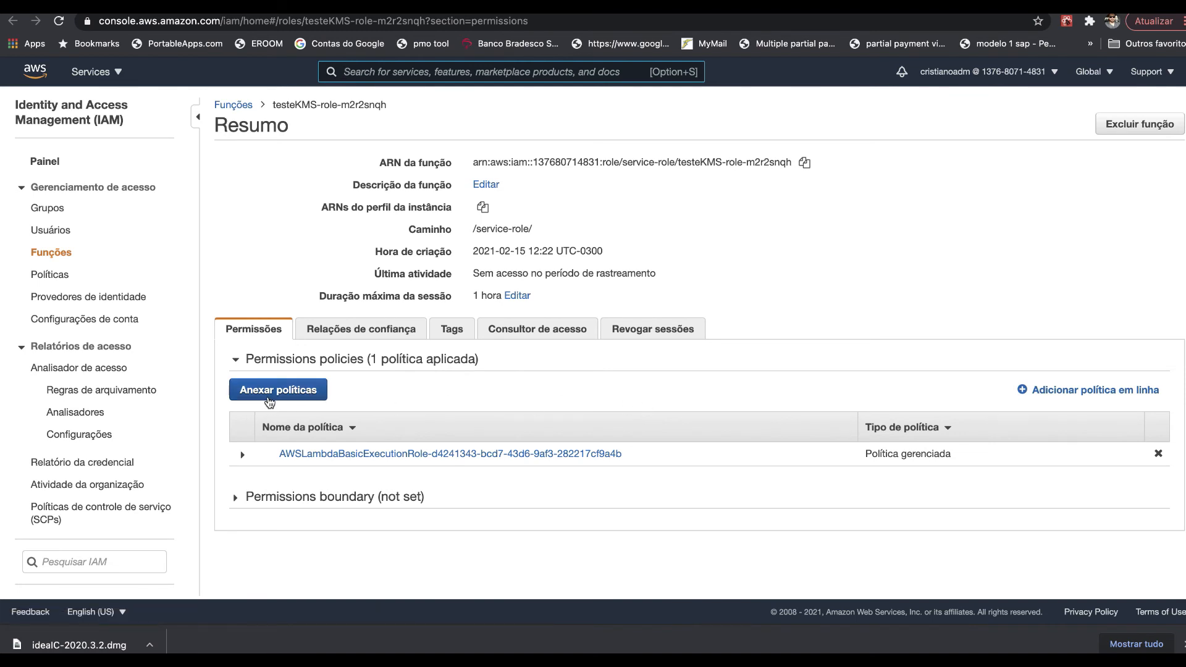
- Start an inline policy on the role and paste the KMS decrypt JSON from the notes into its JSON editor
{"action": "left_click", "coordinate": [1067, 391]}
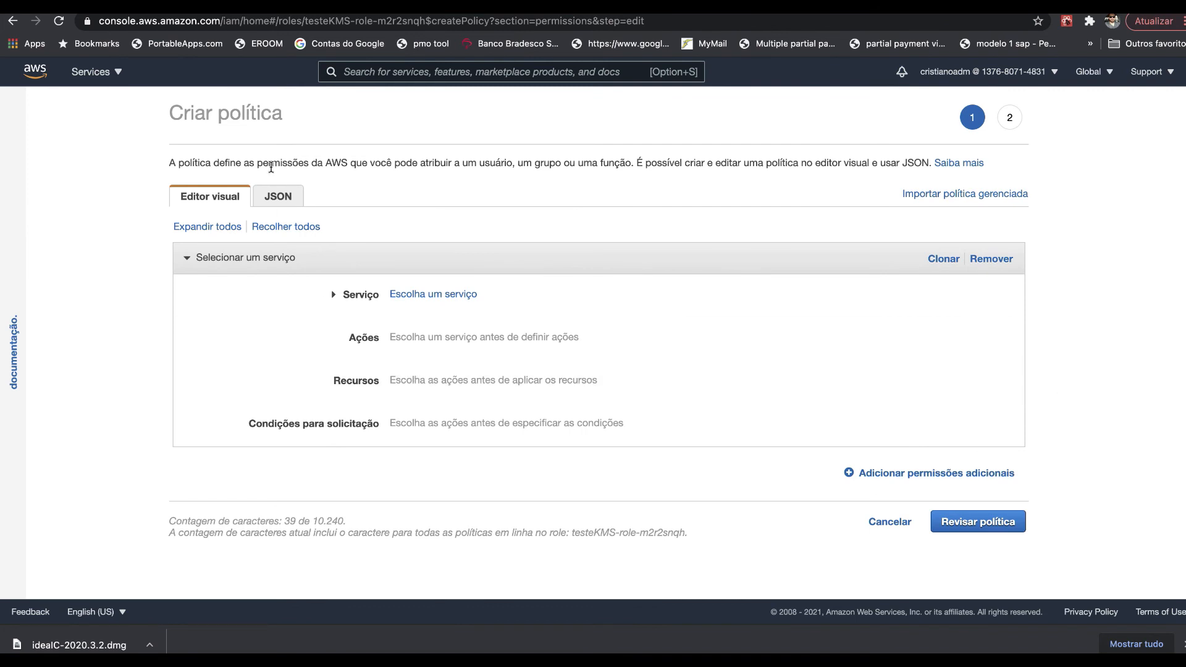
{"action": "left_click", "coordinate": [278, 197]}
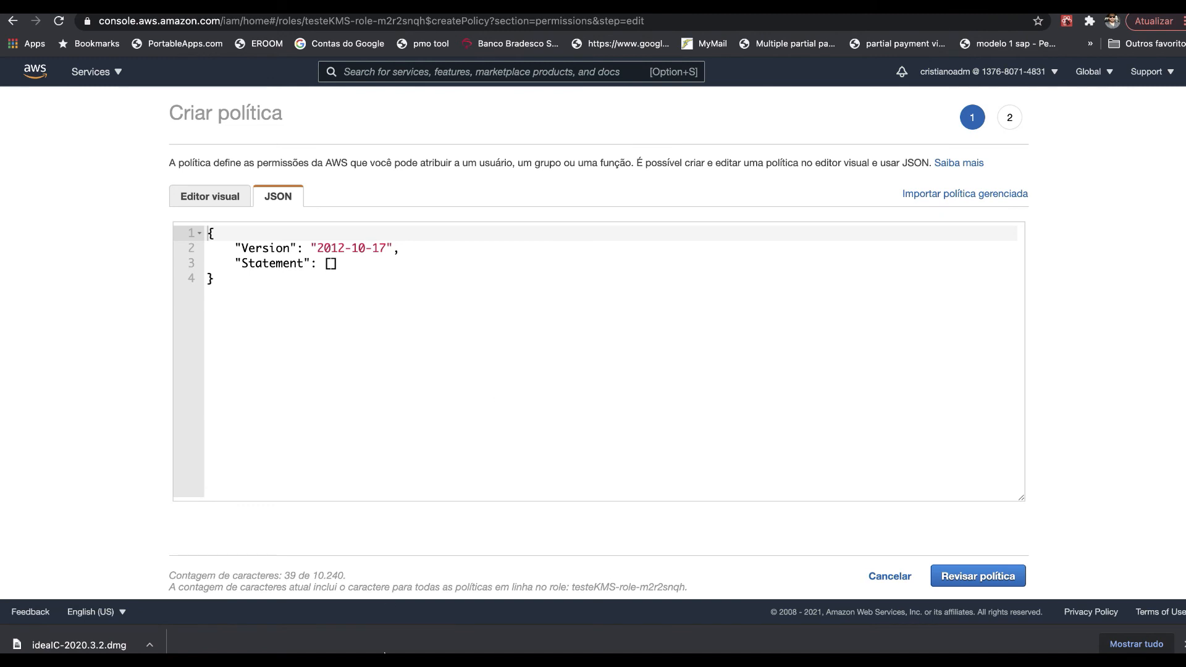
{"action": "left_click", "coordinate": [321, 664]}
{"action": "left_click", "coordinate": [689, 284]}
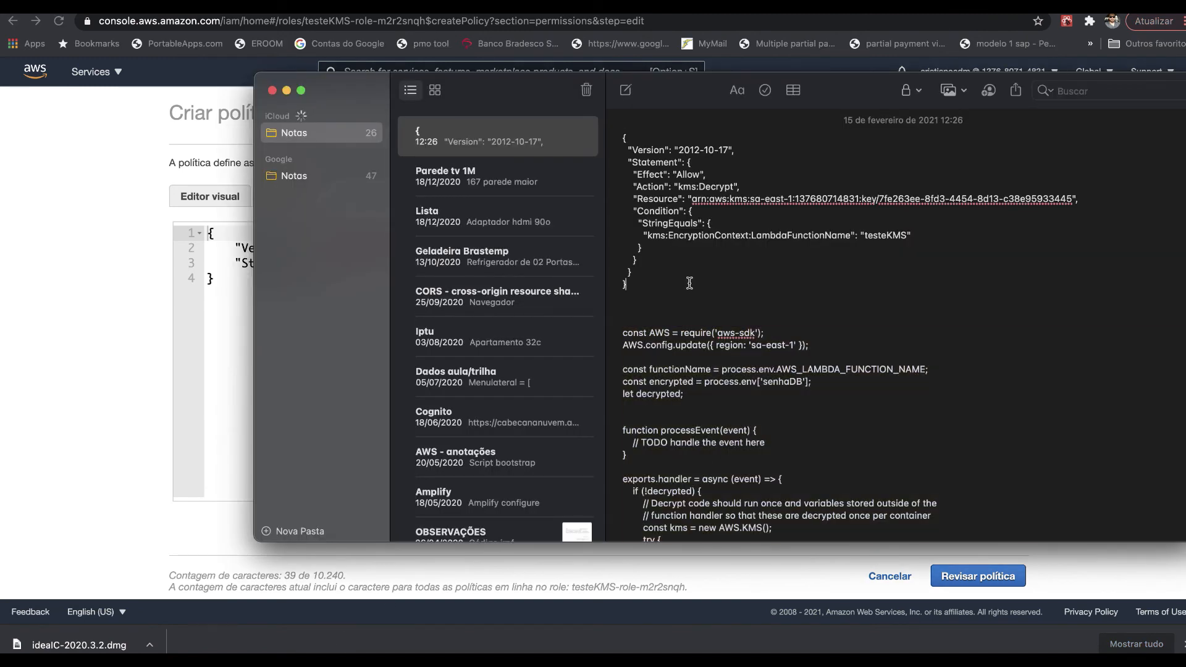
{"action": "left_click_drag", "start_coordinate": [690, 284], "coordinate": [544, 131]}
{"action": "key", "text": "super+c"}
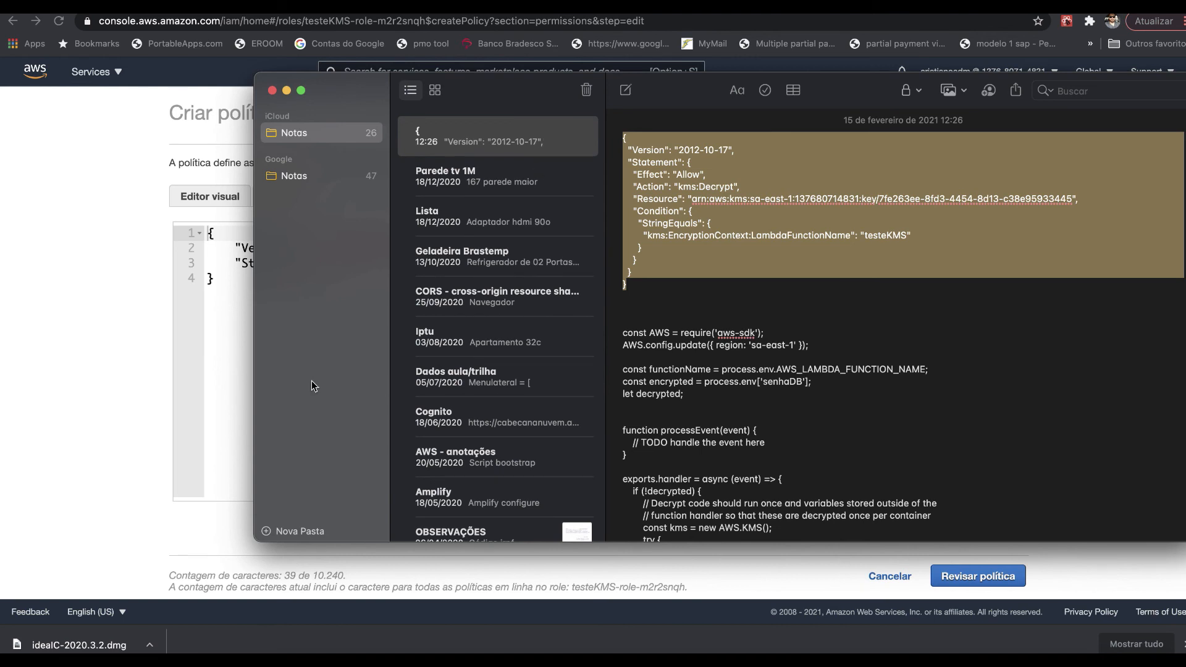
{"action": "left_click", "coordinate": [206, 319]}
{"action": "left_click", "coordinate": [260, 285]}
{"action": "key", "text": "super+a"}
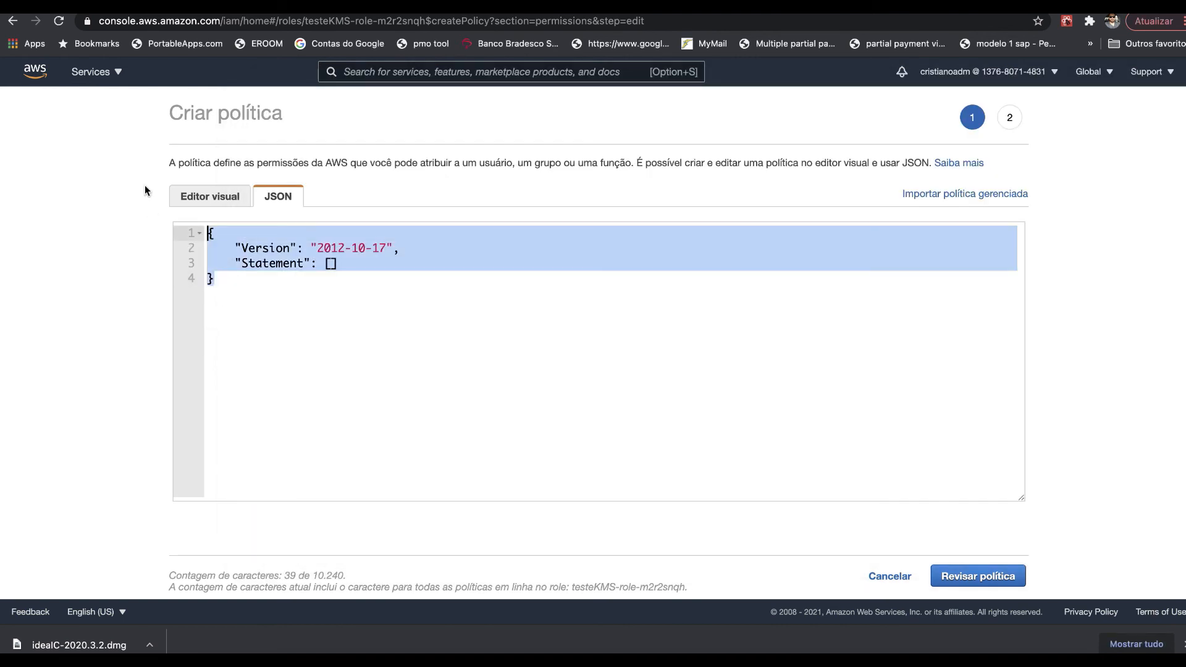
{"action": "key", "text": "super+v"}
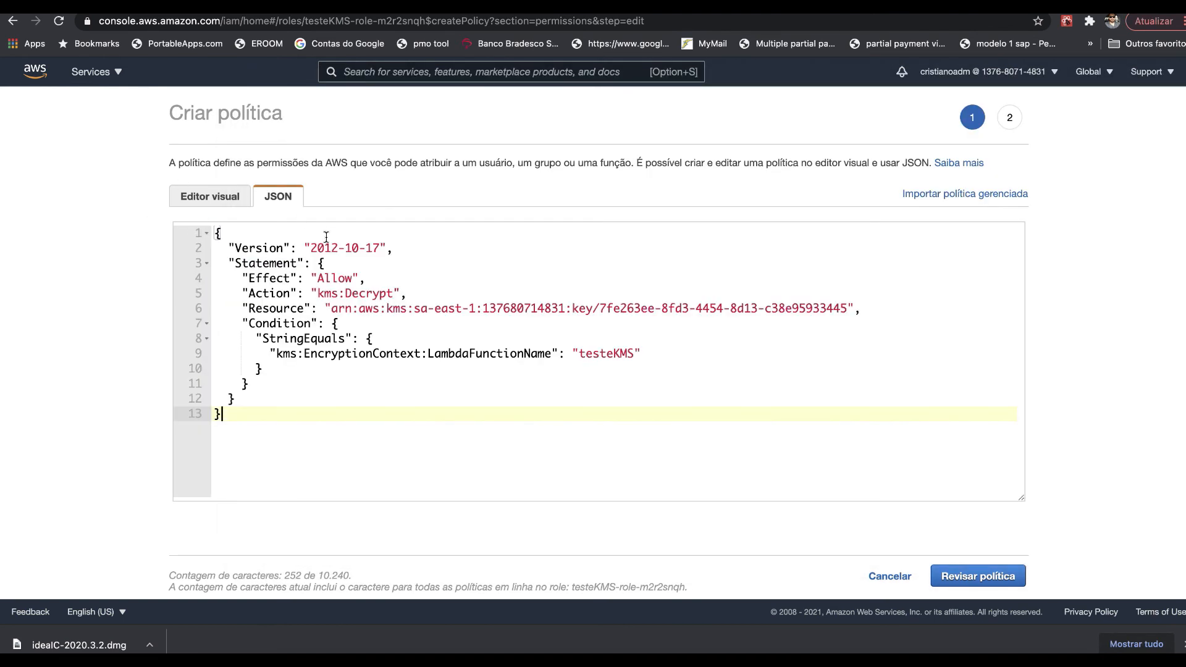
- Check the policy allows kms:Decrypt on the key ARN for testeKMS, then continue to review
{"action": "left_click_drag", "start_coordinate": [236, 264], "coordinate": [327, 263]}
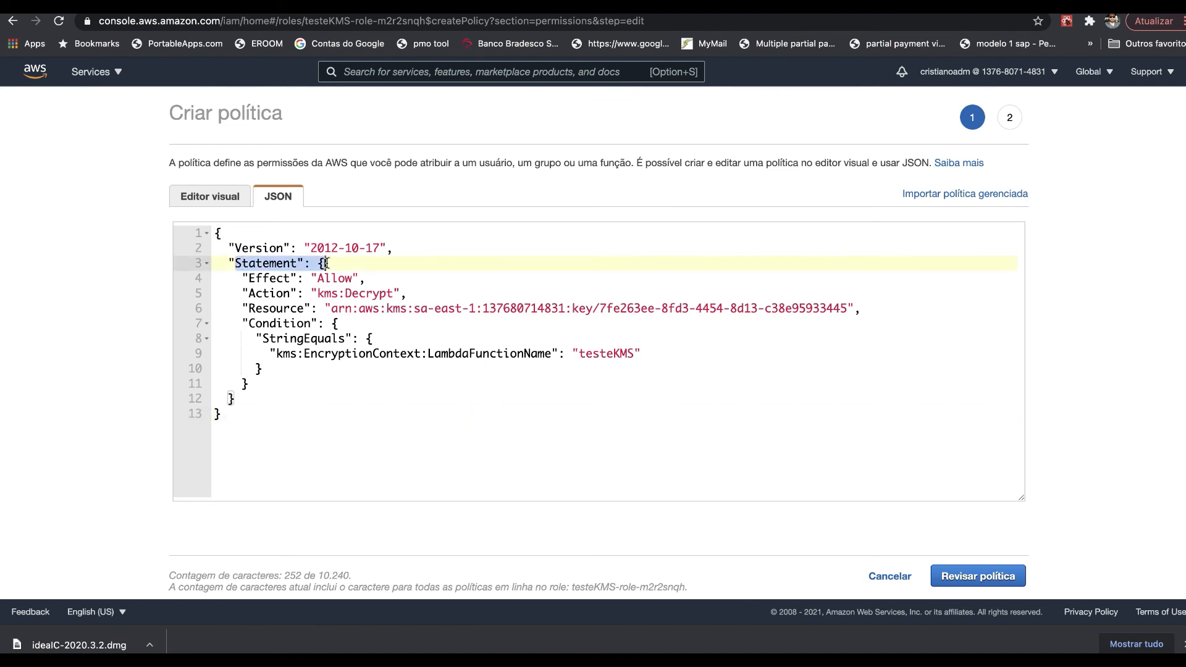
{"action": "left_click_drag", "start_coordinate": [255, 279], "coordinate": [361, 278]}
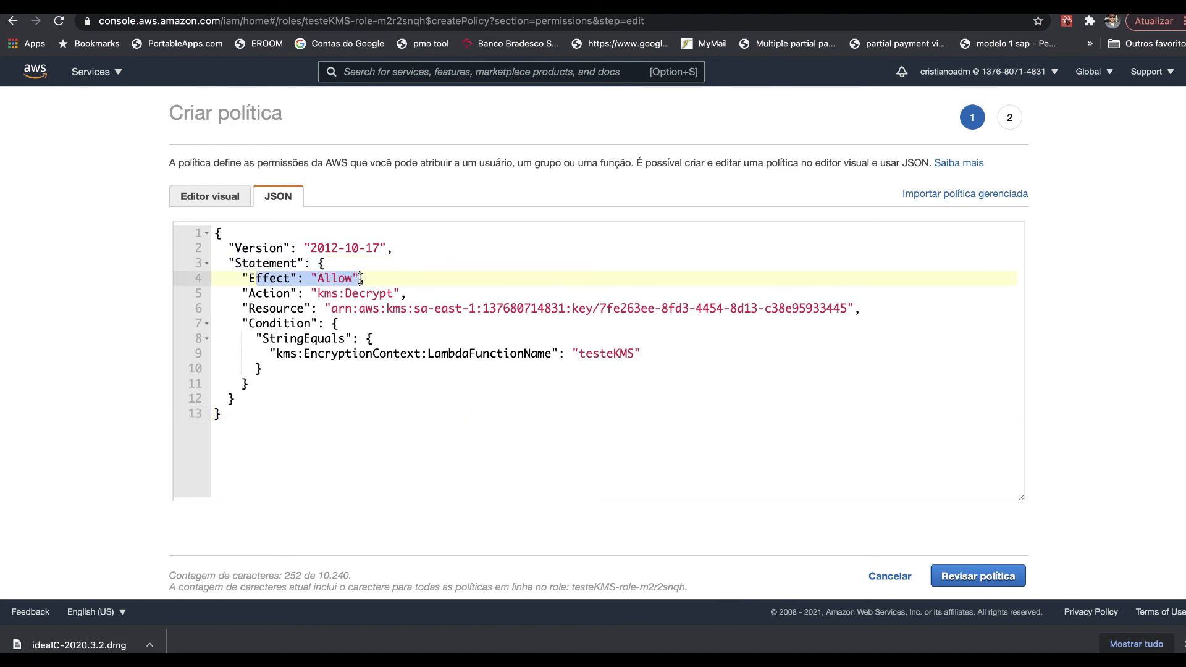
{"action": "left_click_drag", "start_coordinate": [249, 293], "coordinate": [413, 293]}
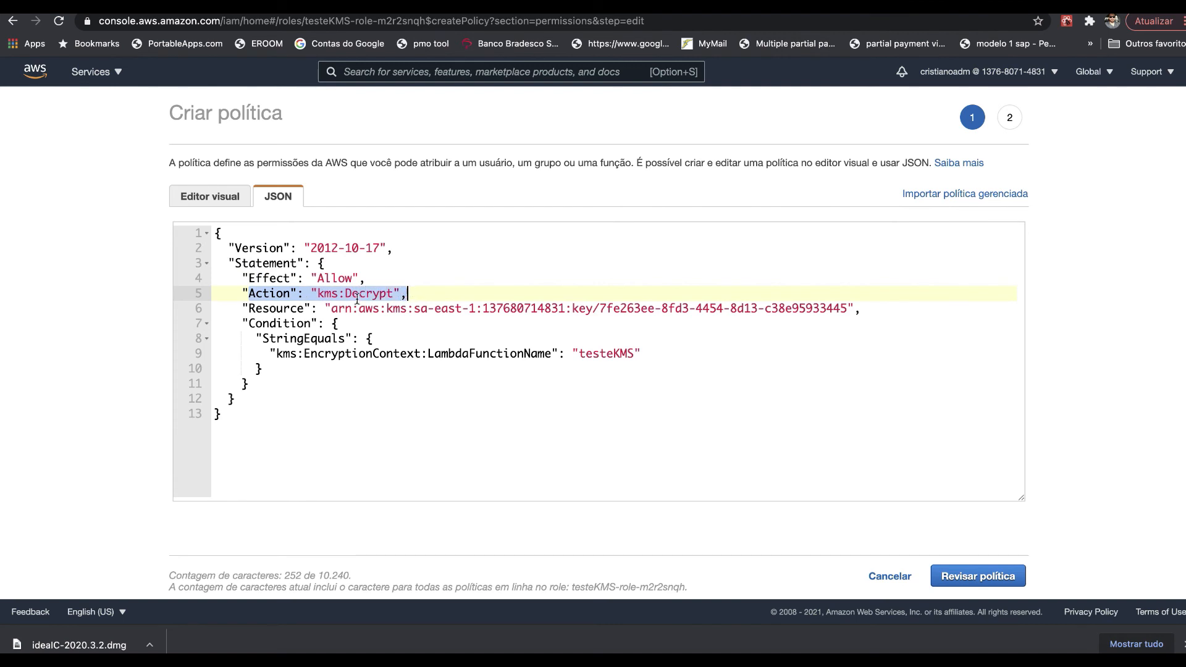
{"action": "left_click_drag", "start_coordinate": [255, 309], "coordinate": [457, 309]}
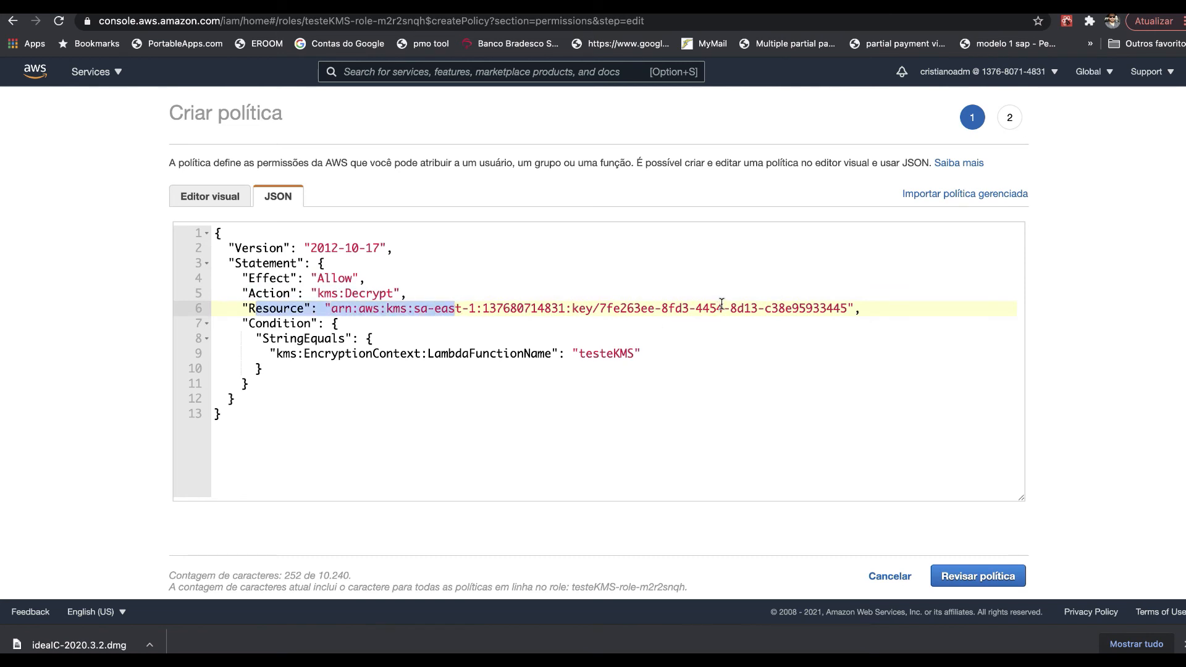
{"action": "double_click", "coordinate": [620, 354]}
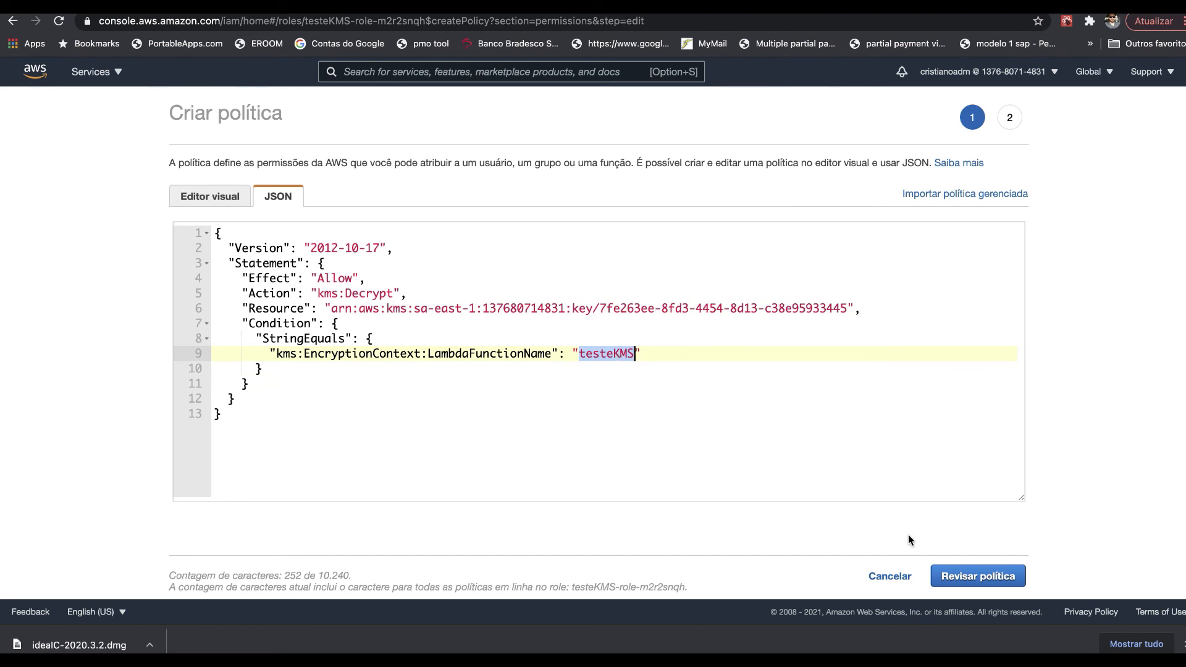
{"action": "left_click", "coordinate": [977, 577]}
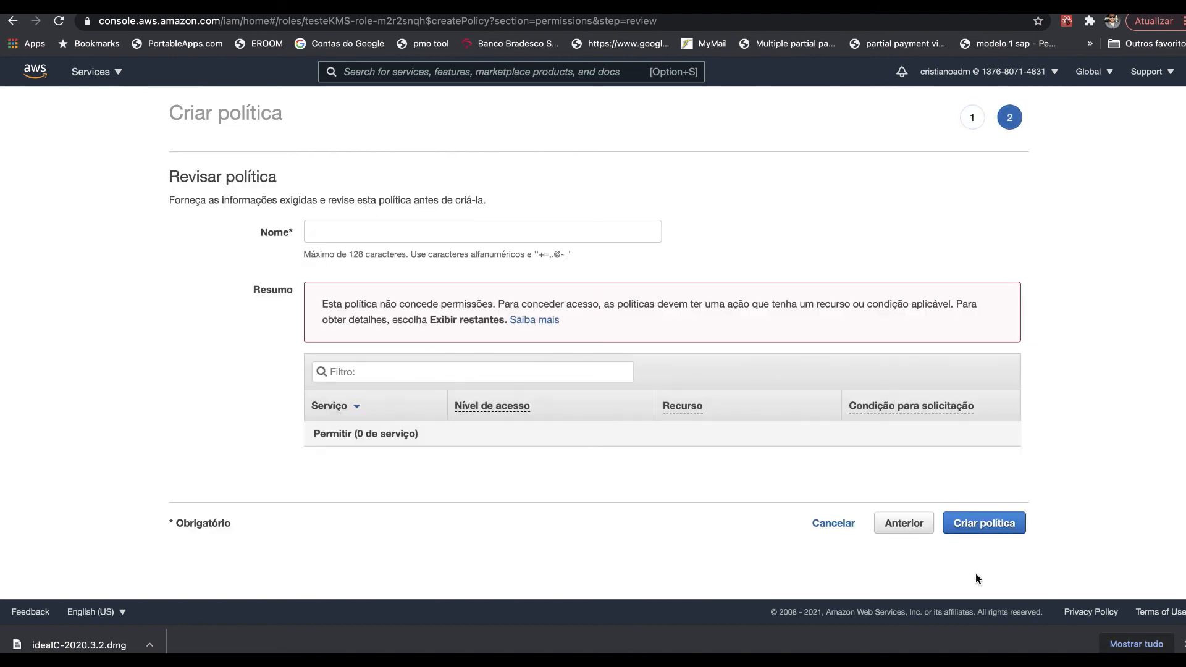
- Name the inline policy testeKMScris, correcting a typo, and create it
{"action": "left_click", "coordinate": [407, 234]}
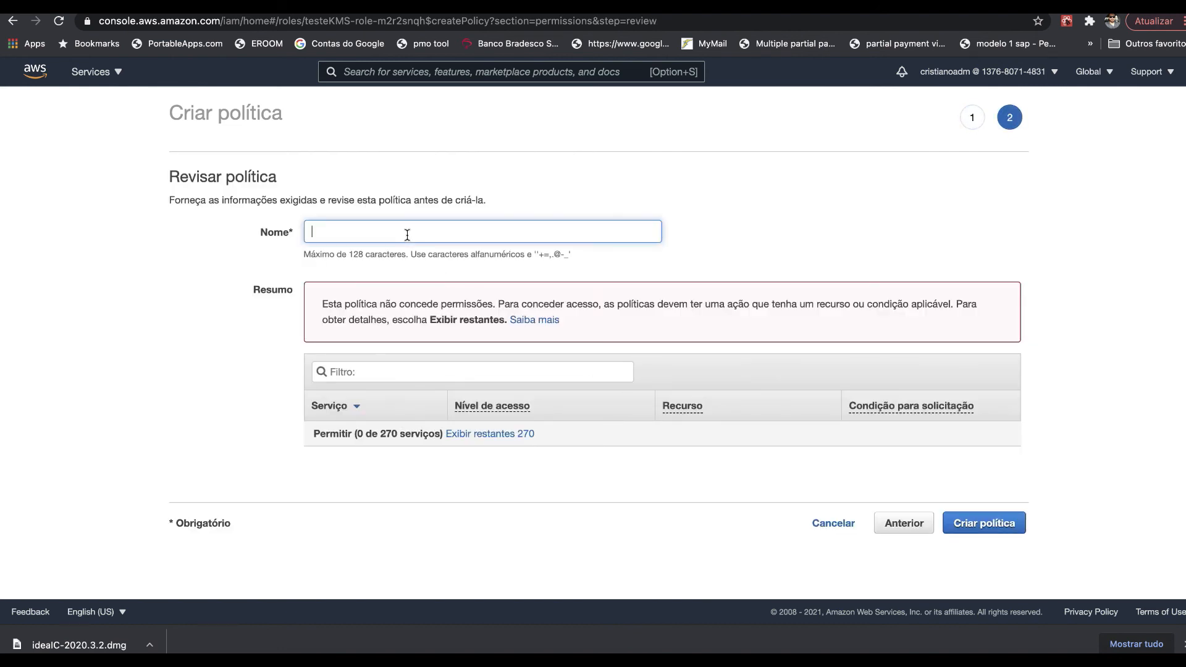
{"action": "type", "text": "testeKMScirs"}
{"action": "key", "text": "BackSpace"}
{"action": "key", "text": "BackSpace"}
{"action": "key", "text": "BackSpace"}
{"action": "type", "text": "ris"}
{"action": "double_click", "coordinate": [356, 228]}
{"action": "left_click", "coordinate": [982, 523]}
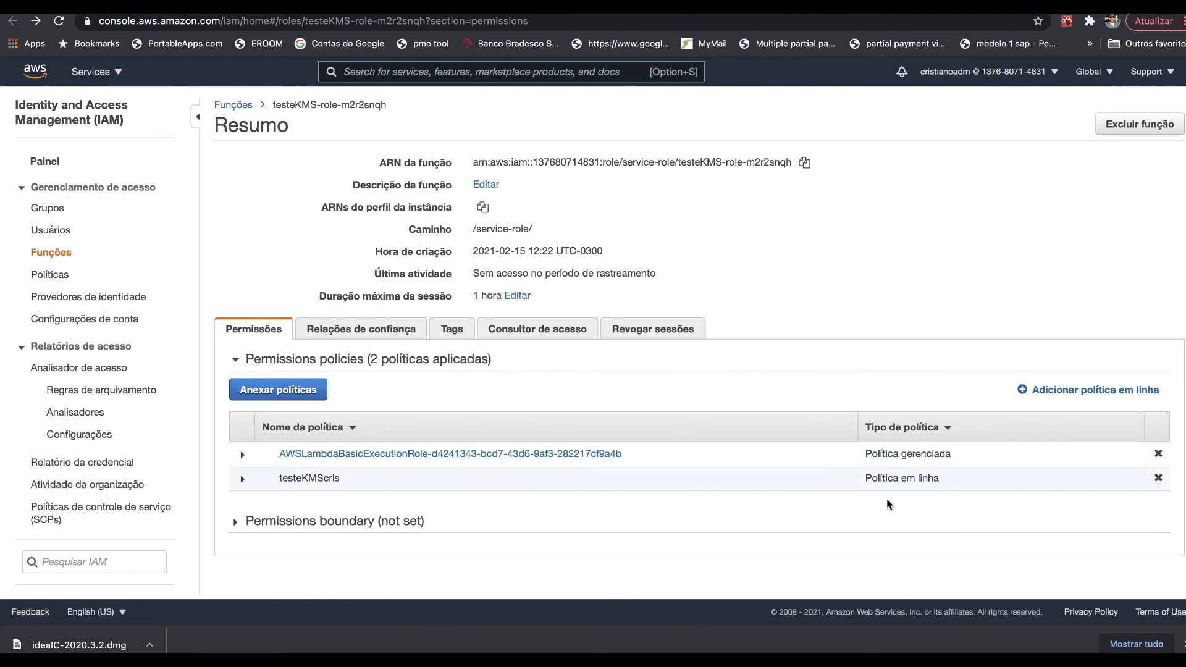
- Expand testeKMScris to read its kms:Decrypt JSON, then go back to the Lambda function tab
{"action": "left_click", "coordinate": [243, 480]}
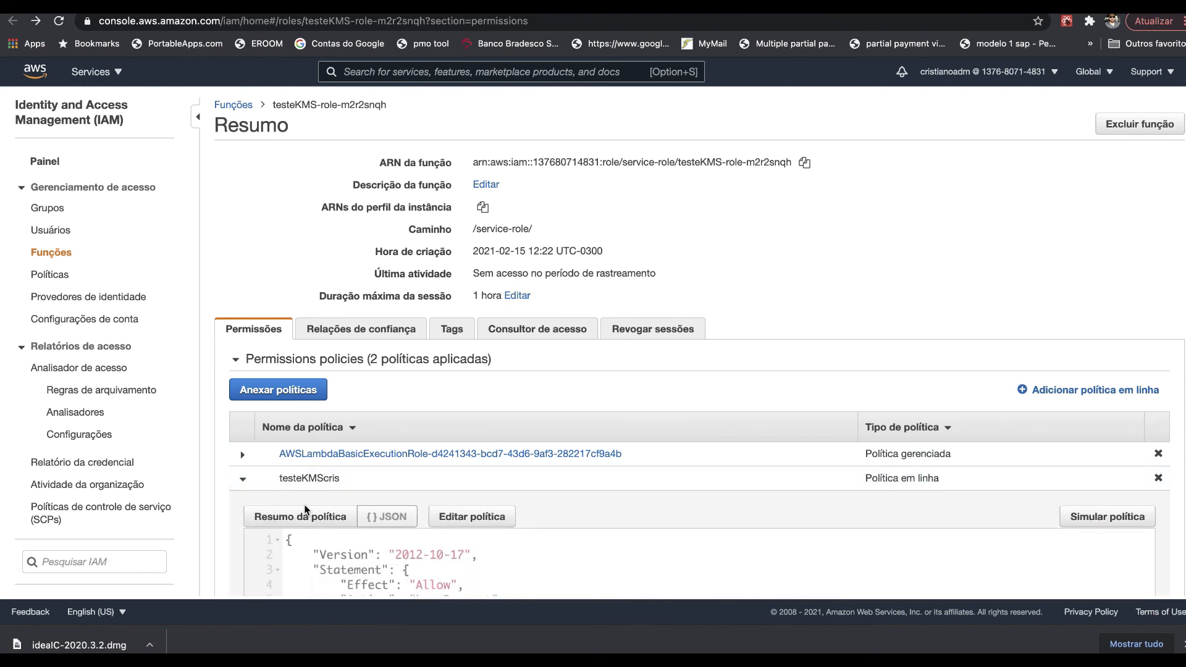
{"action": "scroll", "coordinate": [305, 506], "scroll_direction": "down", "scroll_amount": 3}
{"action": "scroll", "coordinate": [304, 506], "scroll_direction": "down", "scroll_amount": 1}
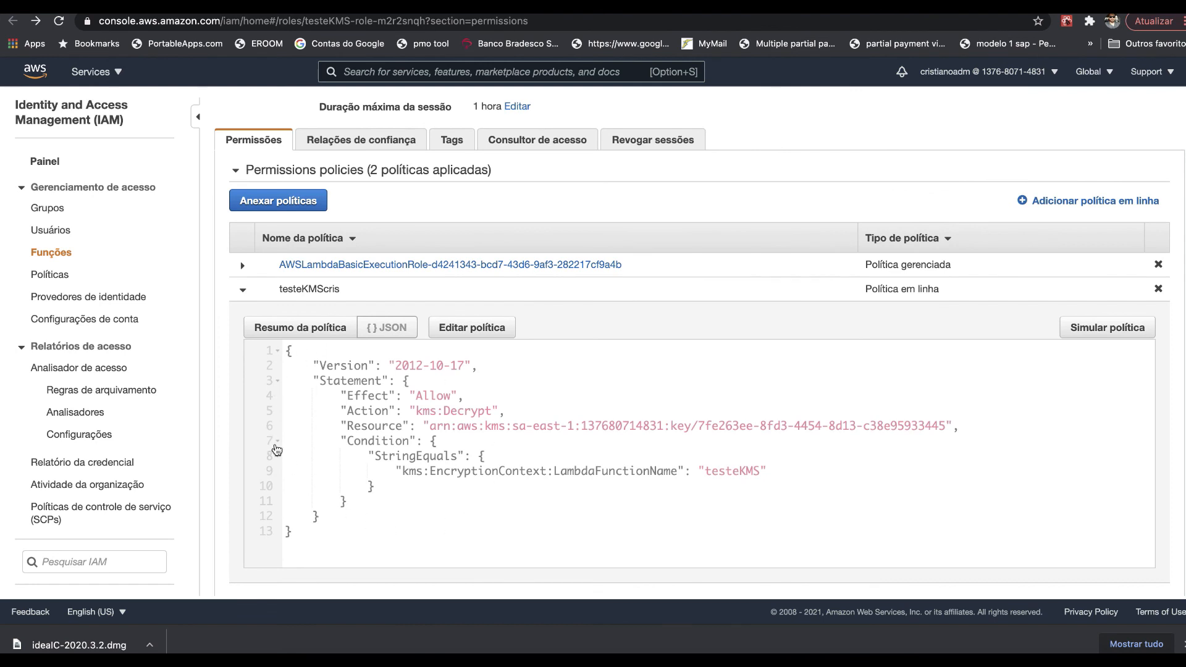
{"action": "scroll", "coordinate": [411, 467], "scroll_direction": "down", "scroll_amount": 1}
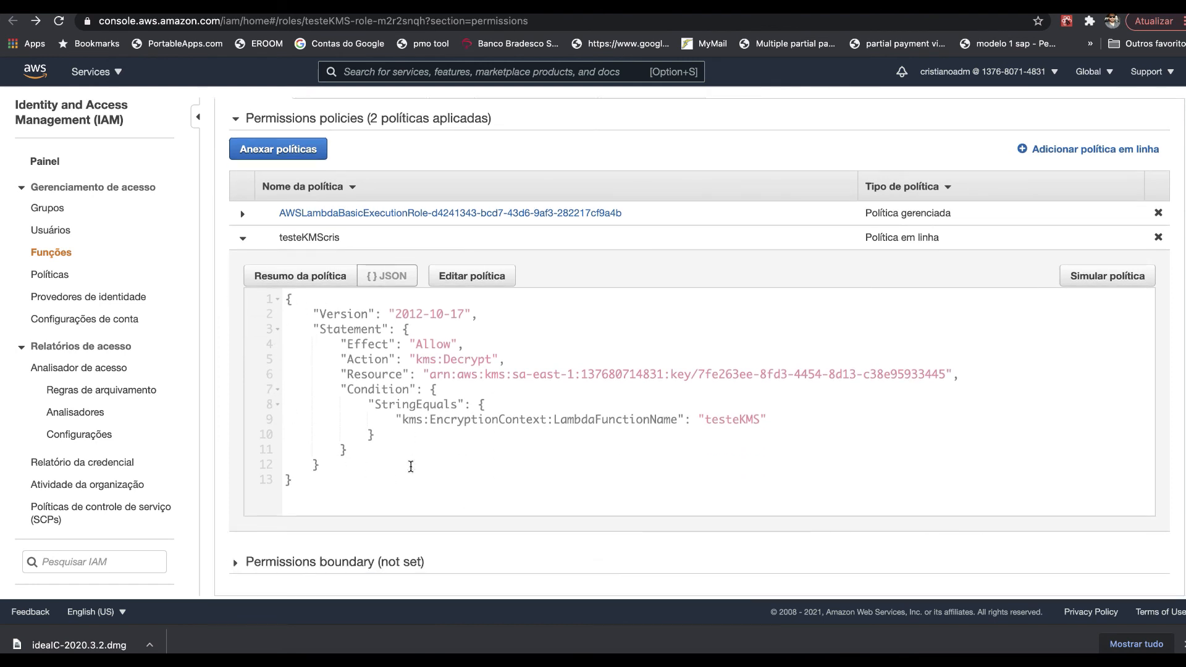
{"action": "scroll", "coordinate": [411, 467], "scroll_direction": "up", "scroll_amount": 3}
{"action": "scroll", "coordinate": [411, 466], "scroll_direction": "up", "scroll_amount": 1}
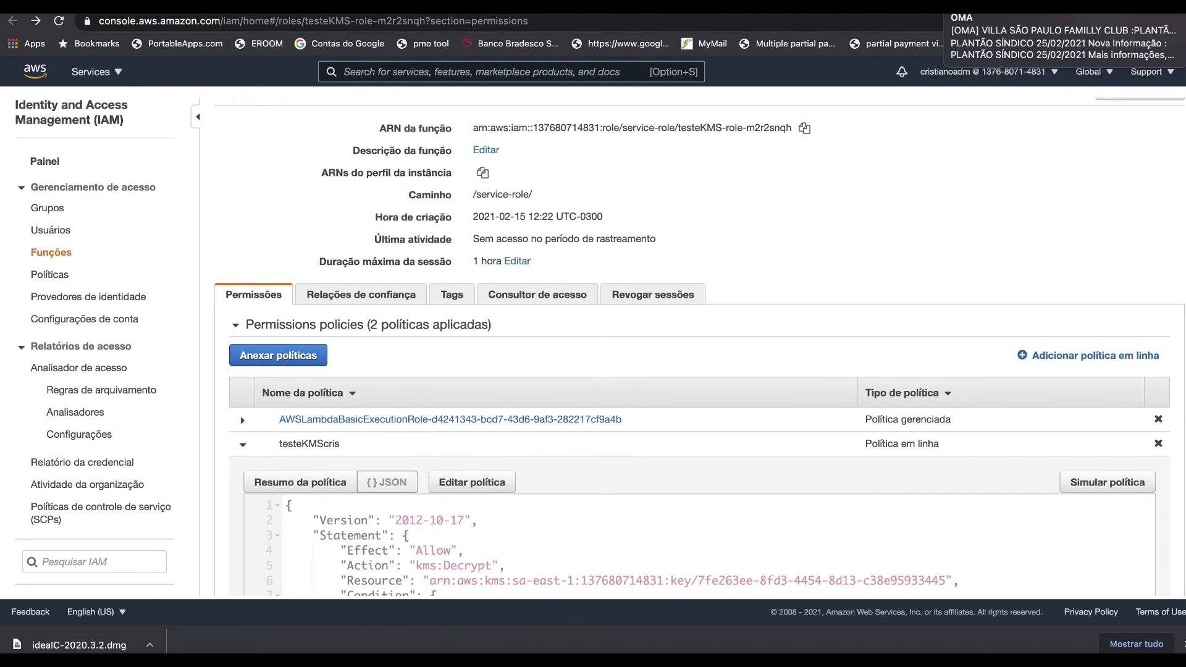
{"action": "key", "text": "ctrl+shift+Tab"}
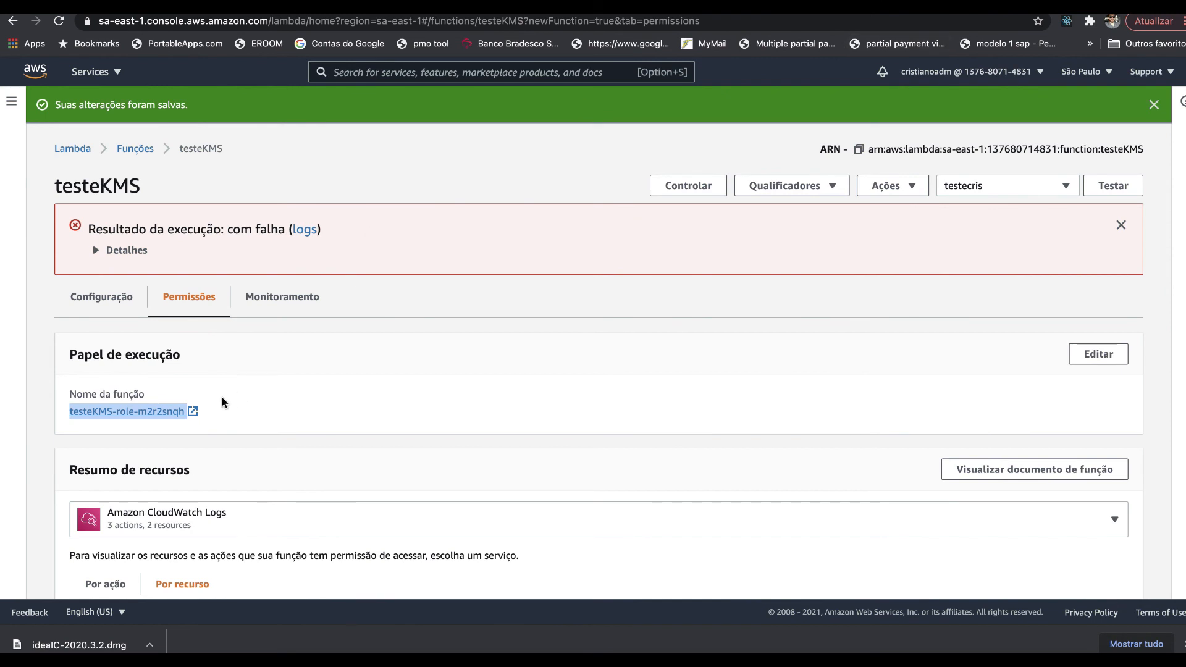
- Rerun the test, confirm it succeeds returning null in 392.81 ms, and show index.js
{"action": "scroll", "coordinate": [223, 402], "scroll_direction": "down", "scroll_amount": 1}
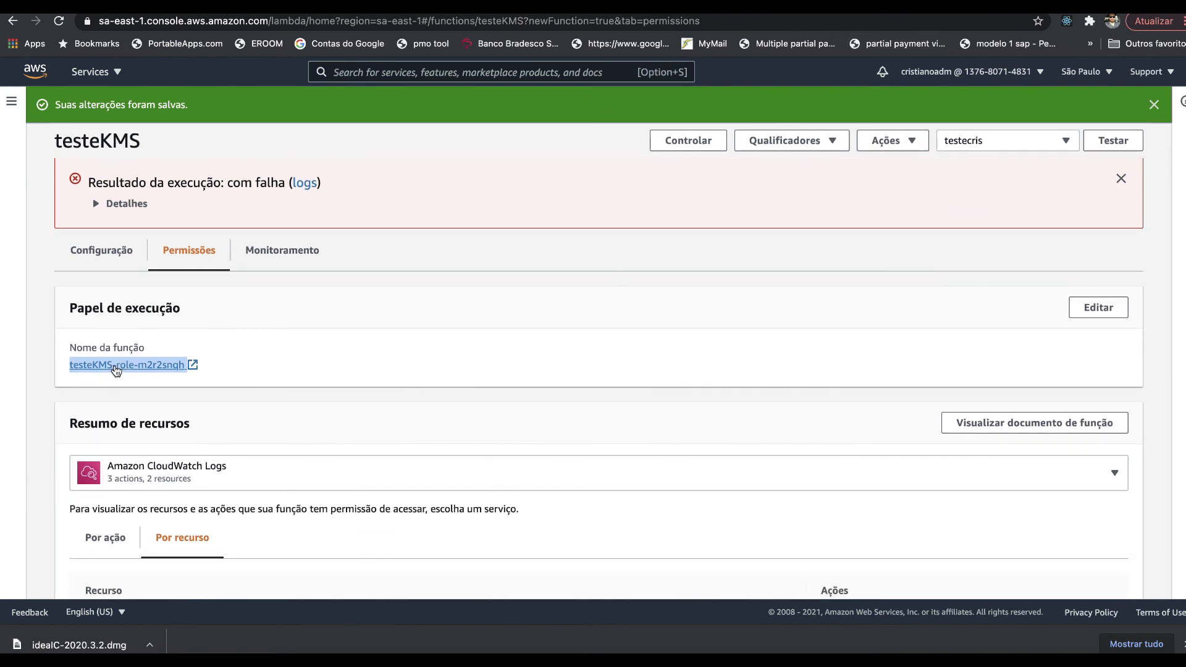
{"action": "left_click", "coordinate": [107, 259]}
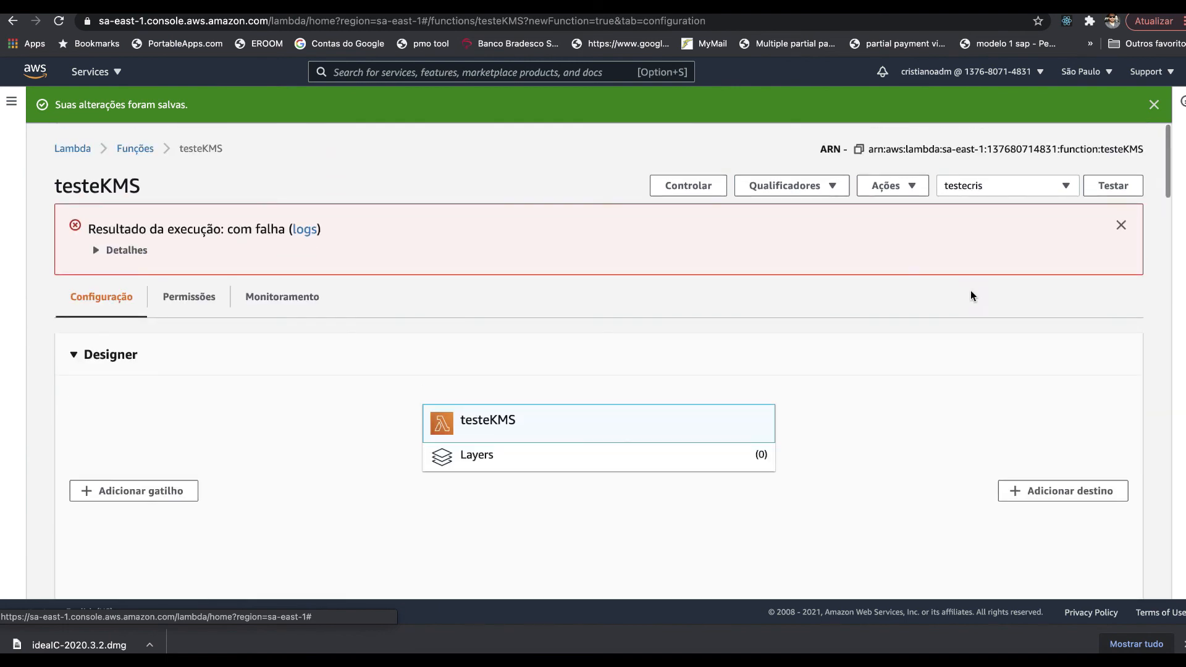
{"action": "left_click", "coordinate": [1110, 184]}
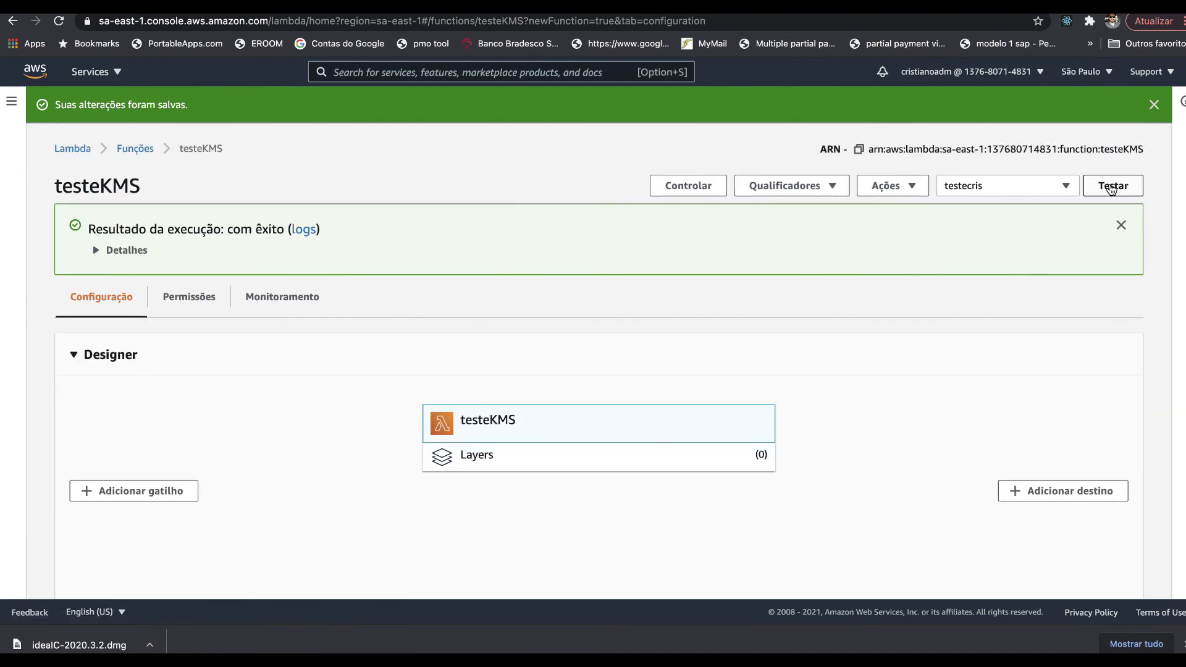
{"action": "left_click", "coordinate": [134, 255]}
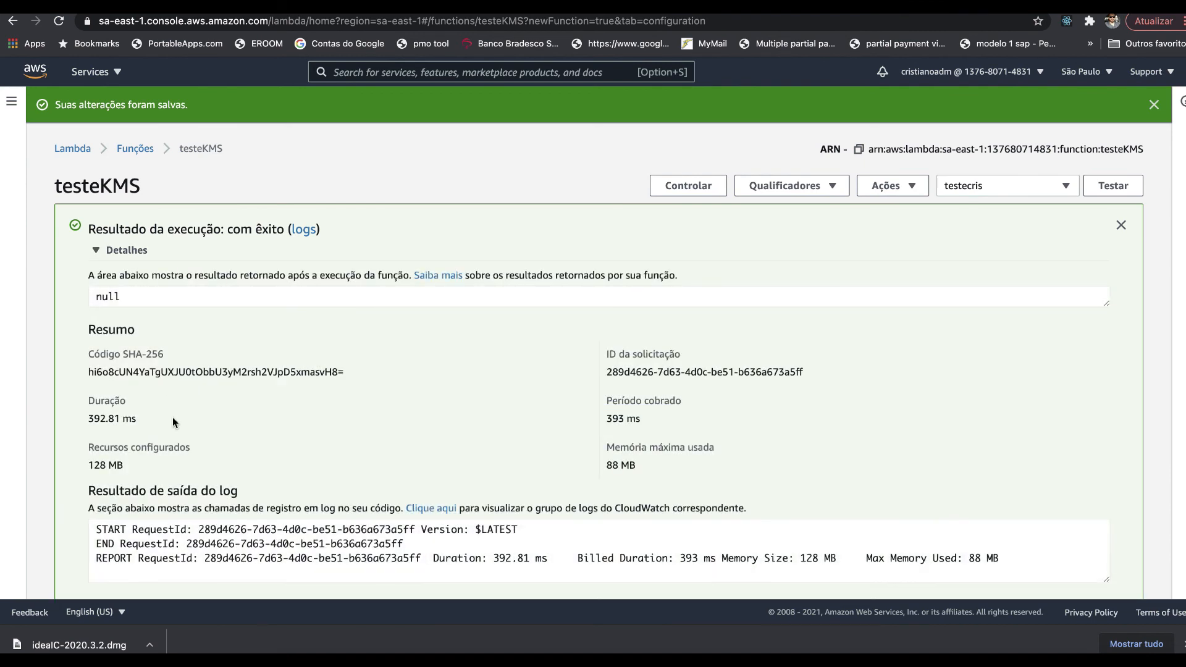
{"action": "scroll", "coordinate": [173, 417], "scroll_direction": "down", "scroll_amount": 3}
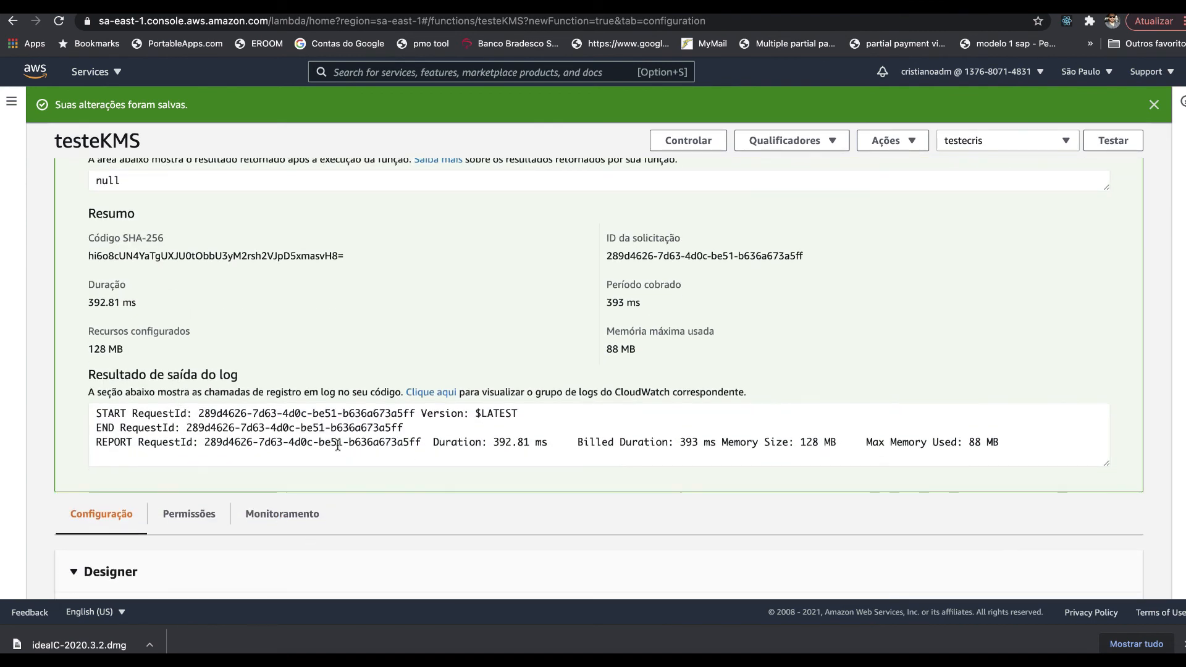
{"action": "scroll", "coordinate": [388, 385], "scroll_direction": "down", "scroll_amount": 10}
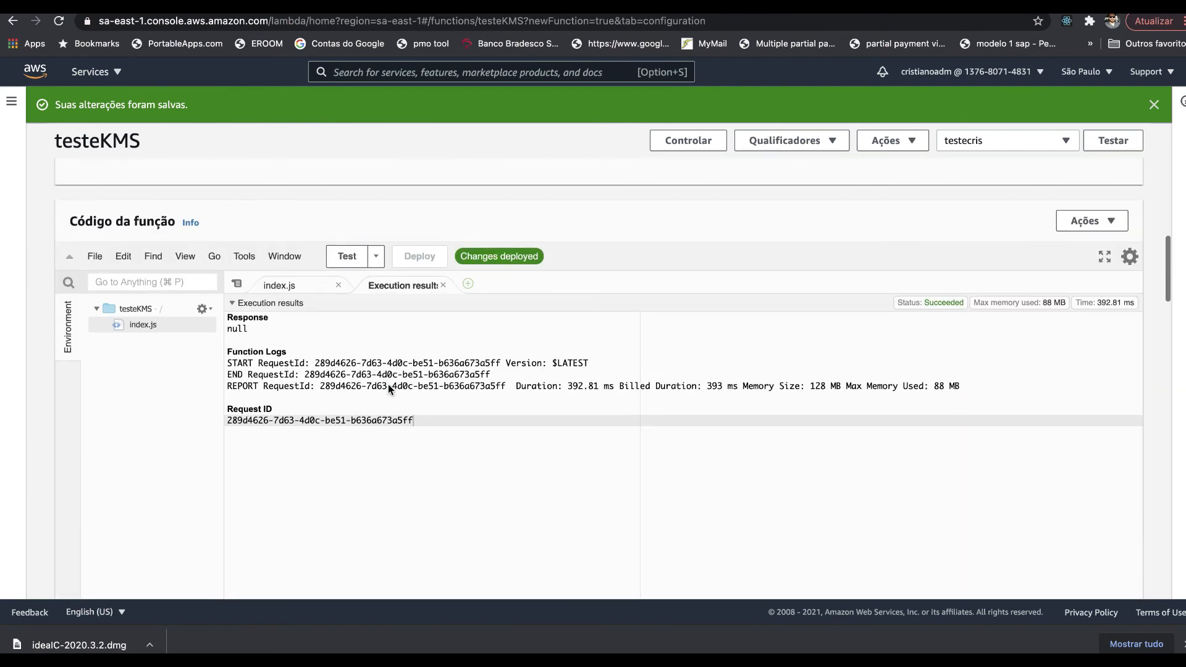
{"action": "left_click", "coordinate": [293, 287]}
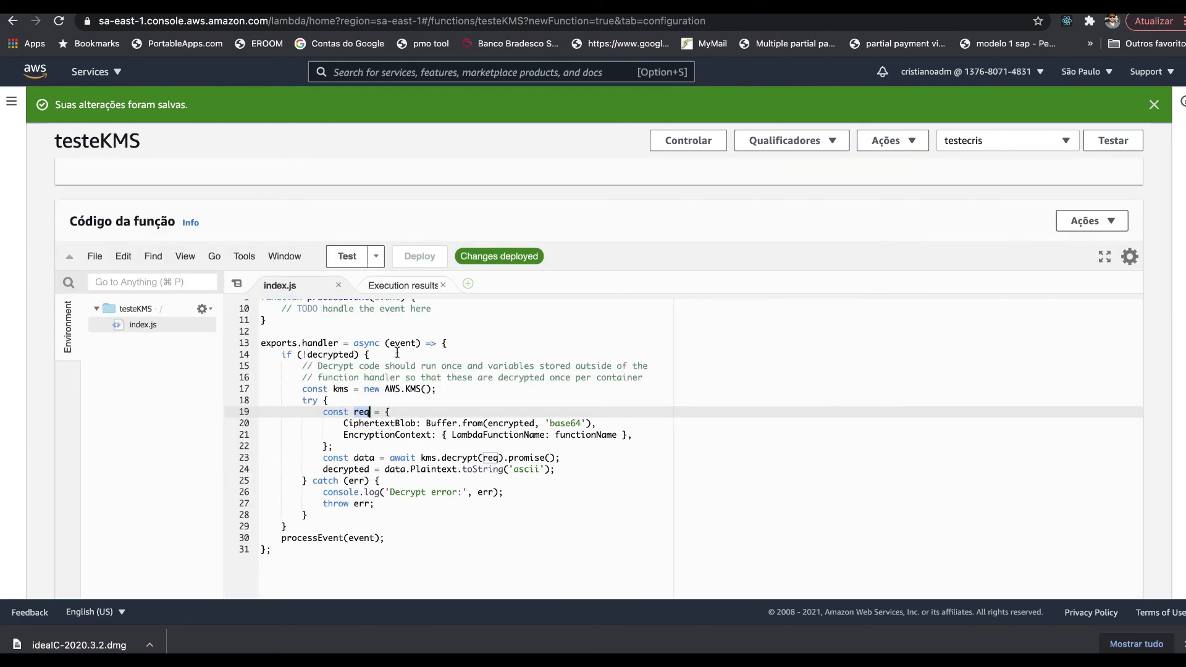
- Add console.log("dado encriptado: " + encrypted) after line 13 at the handler's start
{"action": "left_click", "coordinate": [481, 344]}
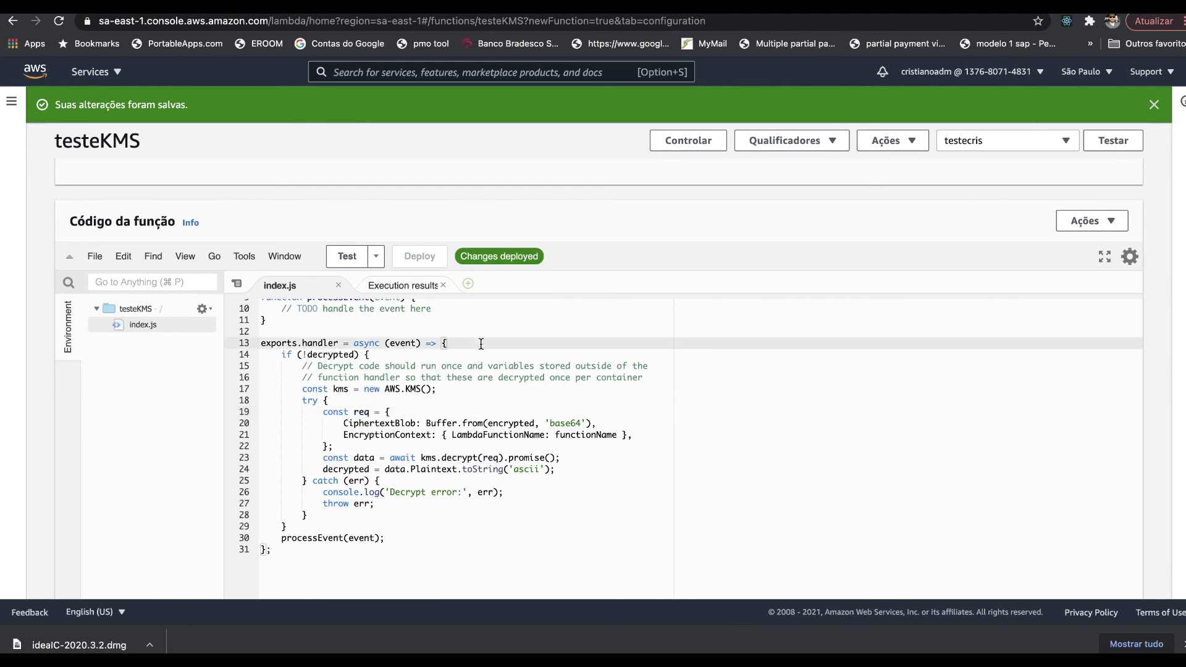
{"action": "key", "text": "Return"}
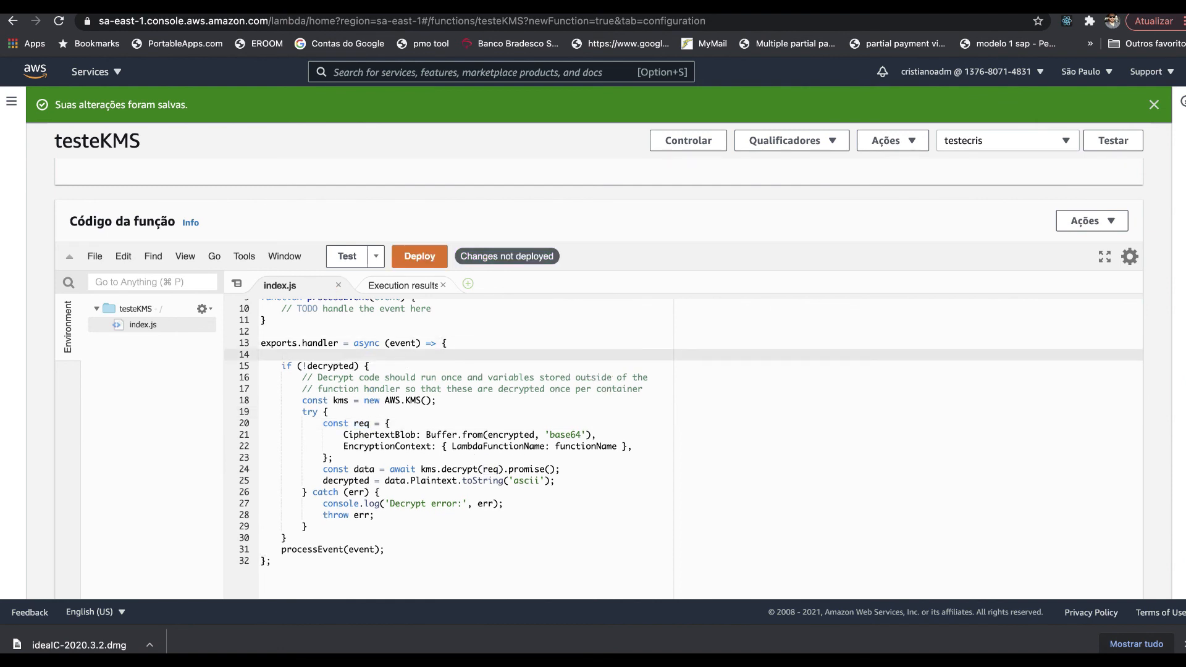
{"action": "type", "text": "con"}
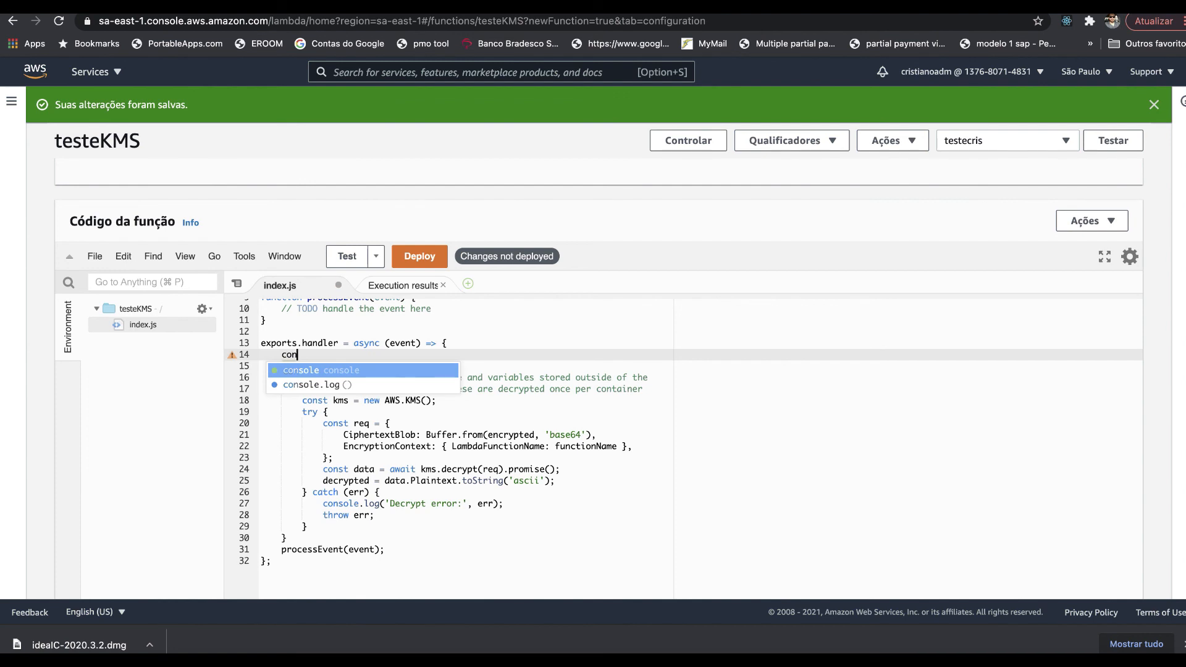
{"action": "key", "text": "Down"}
{"action": "key", "text": "Return"}
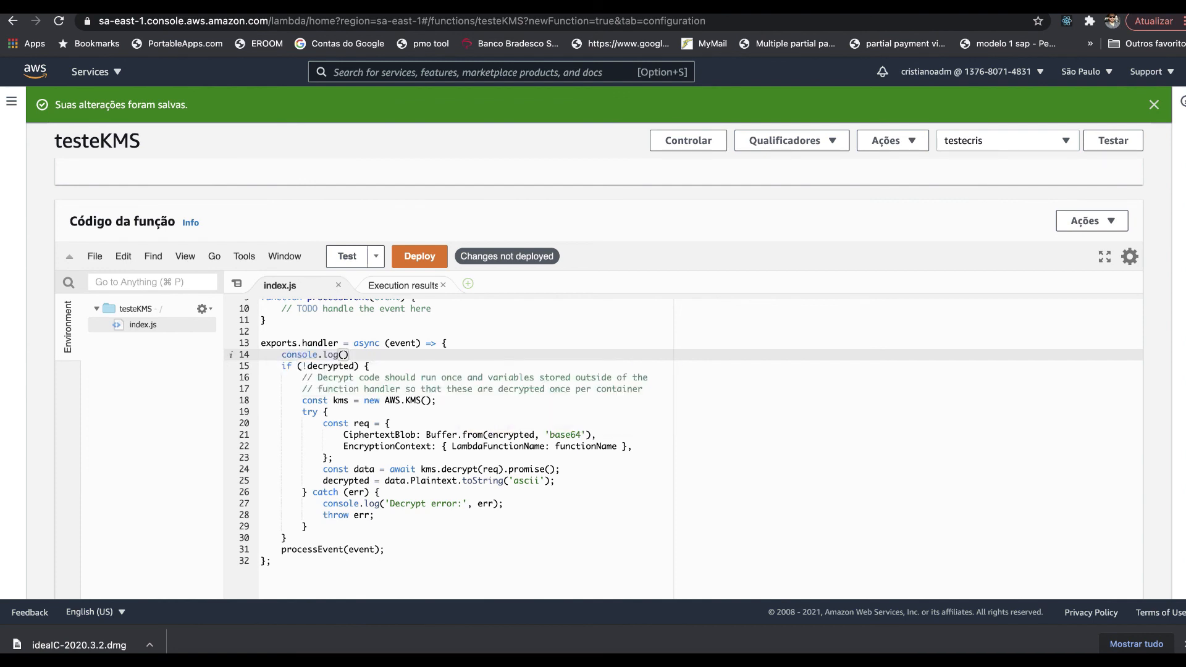
{"action": "type", "text": "\"da"}
{"action": "type", "text": "do encripta"}
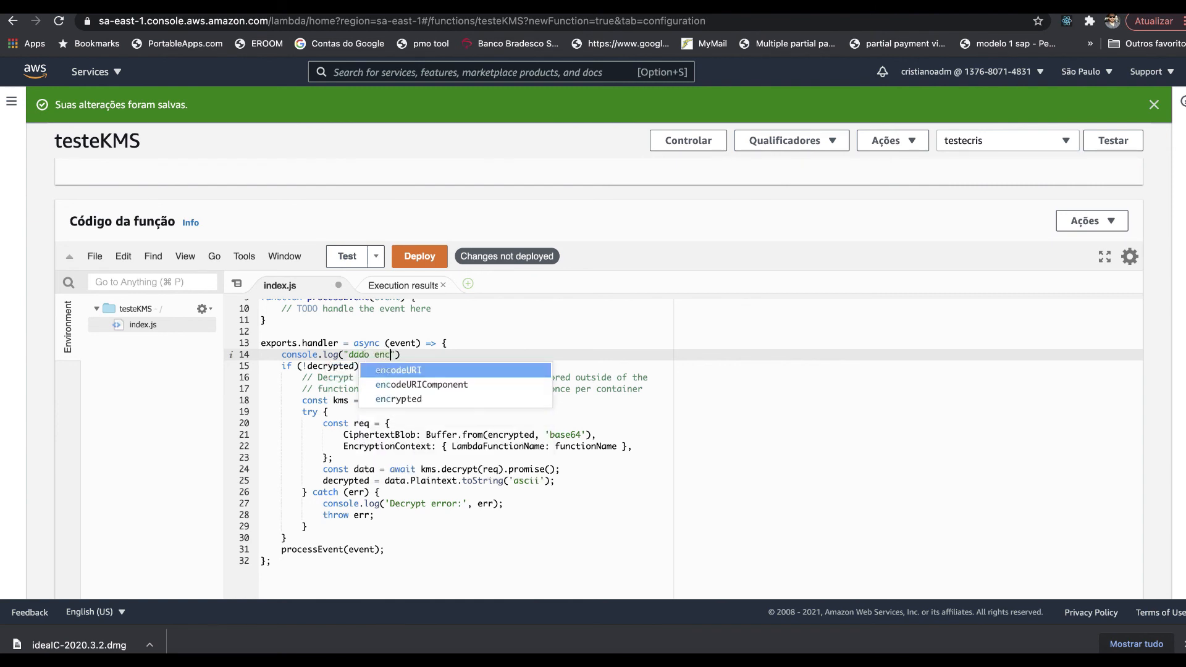
{"action": "type", "text": "do"}
{"action": "type", "text": ": \""}
{"action": "type", "text": " + "}
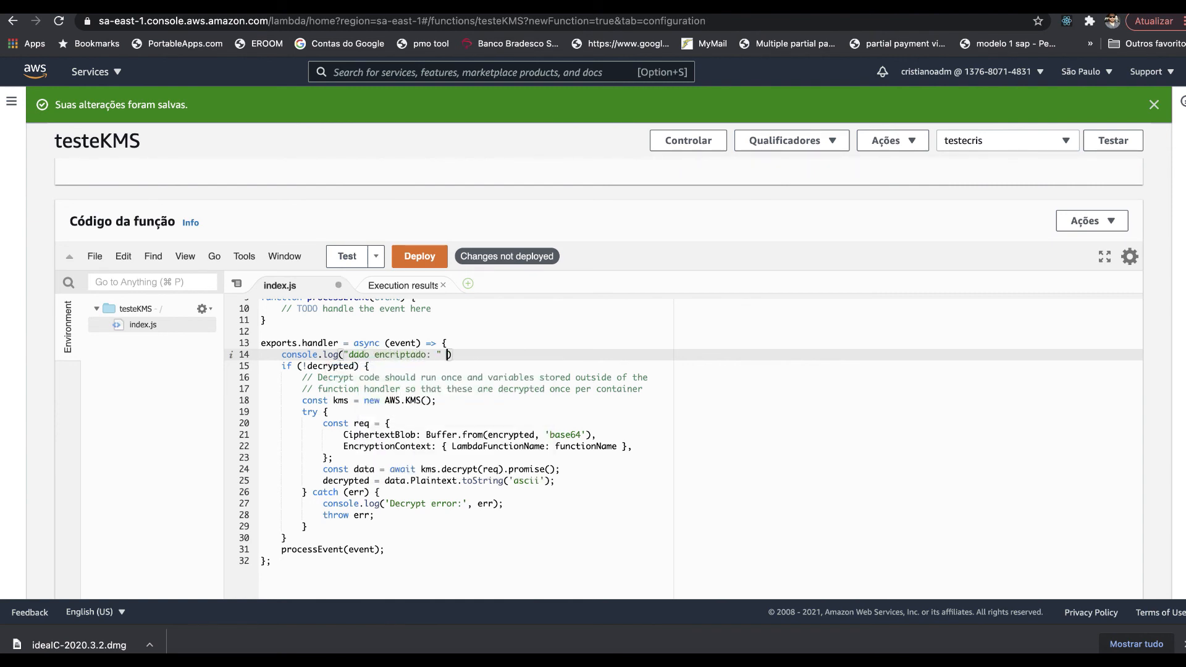
{"action": "type", "text": "en"}
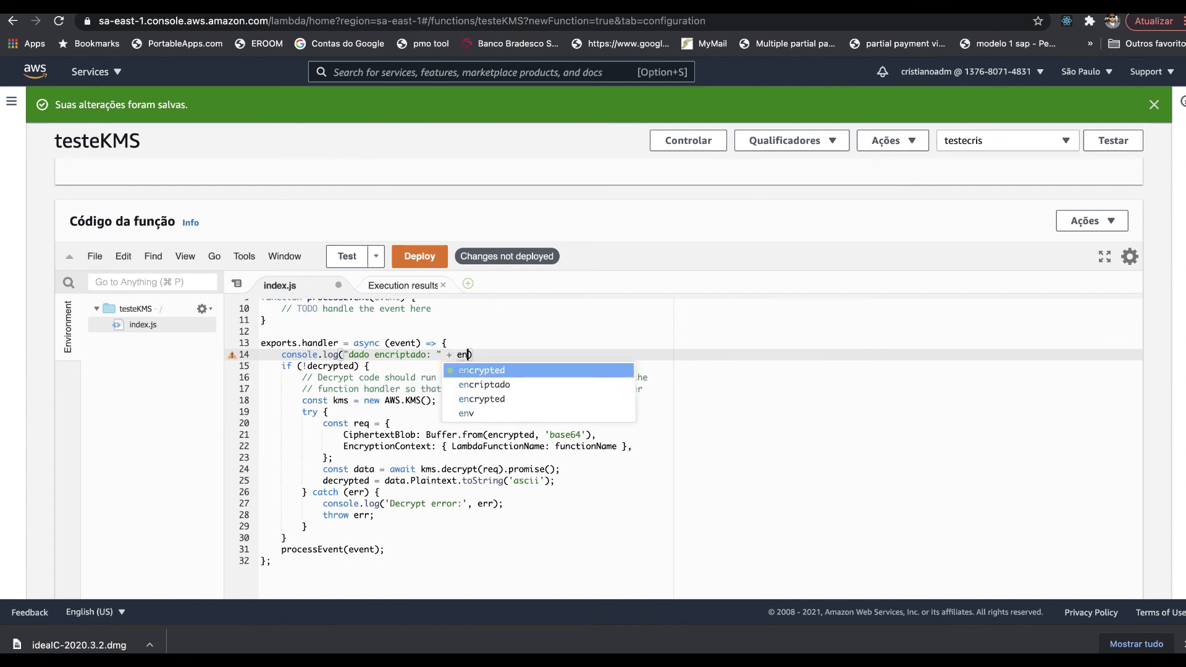
{"action": "key", "text": "Return"}
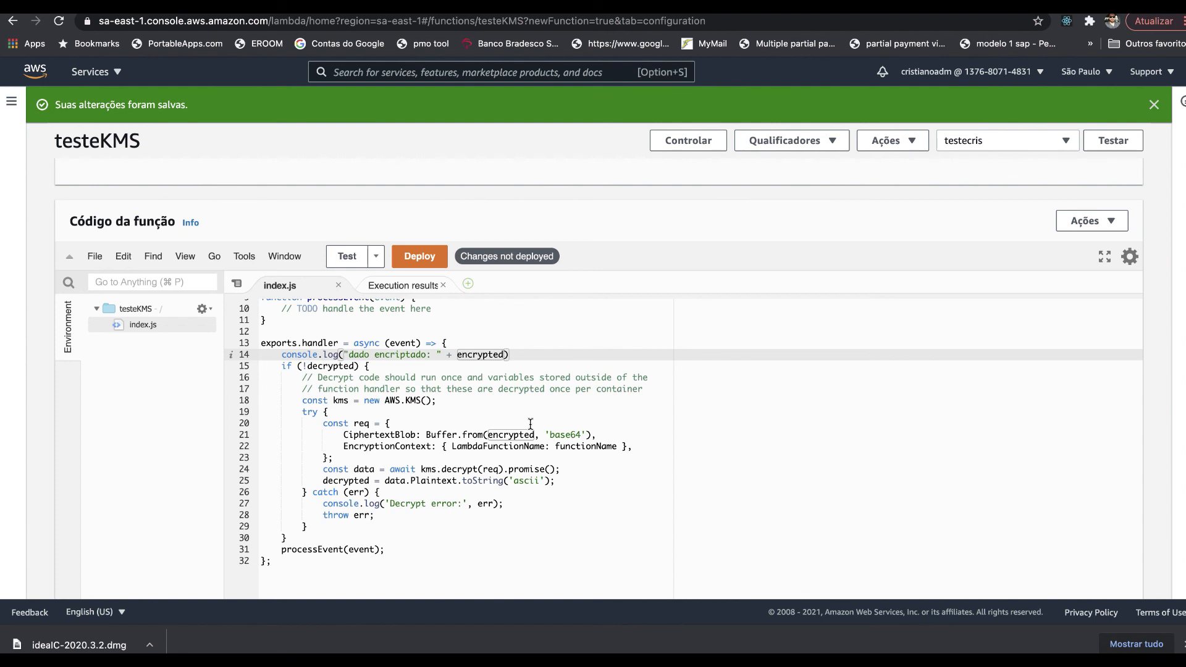
- Add console.log("dado decriptado: " + decrypted) after the decryption on line 25
{"action": "double_click", "coordinate": [353, 481]}
{"action": "left_click", "coordinate": [579, 473]}
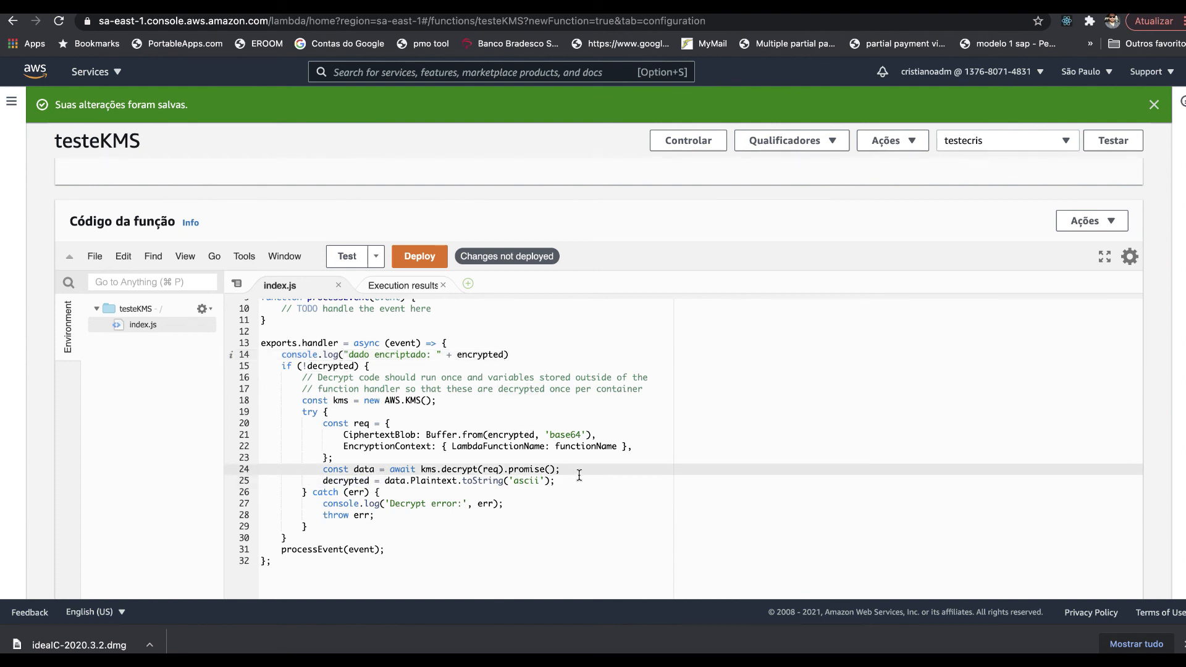
{"action": "key", "text": "Down"}
{"action": "key", "text": "Return"}
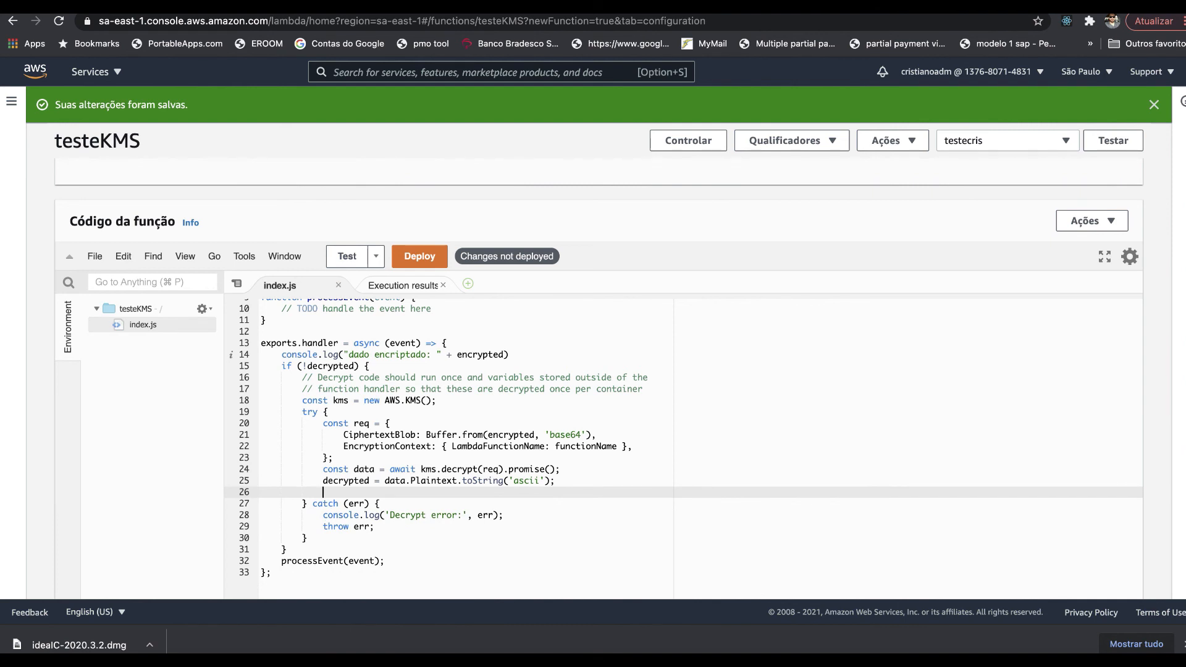
{"action": "type", "text": "con"}
{"action": "key", "text": "Down"}
{"action": "key", "text": "Return"}
{"action": "type", "text": "da"}
{"action": "key", "text": "BackSpace"}
{"action": "key", "text": "BackSpace"}
{"action": "type", "text": "\"dado decriptado: \" + "}
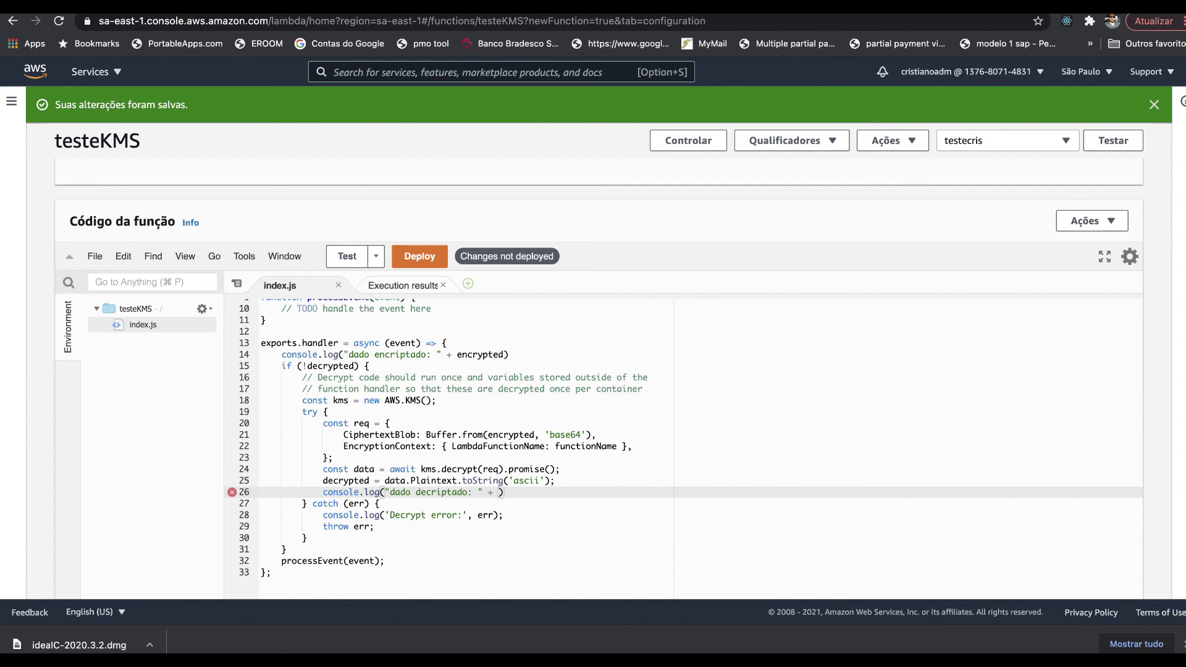
{"action": "type", "text": "de"}
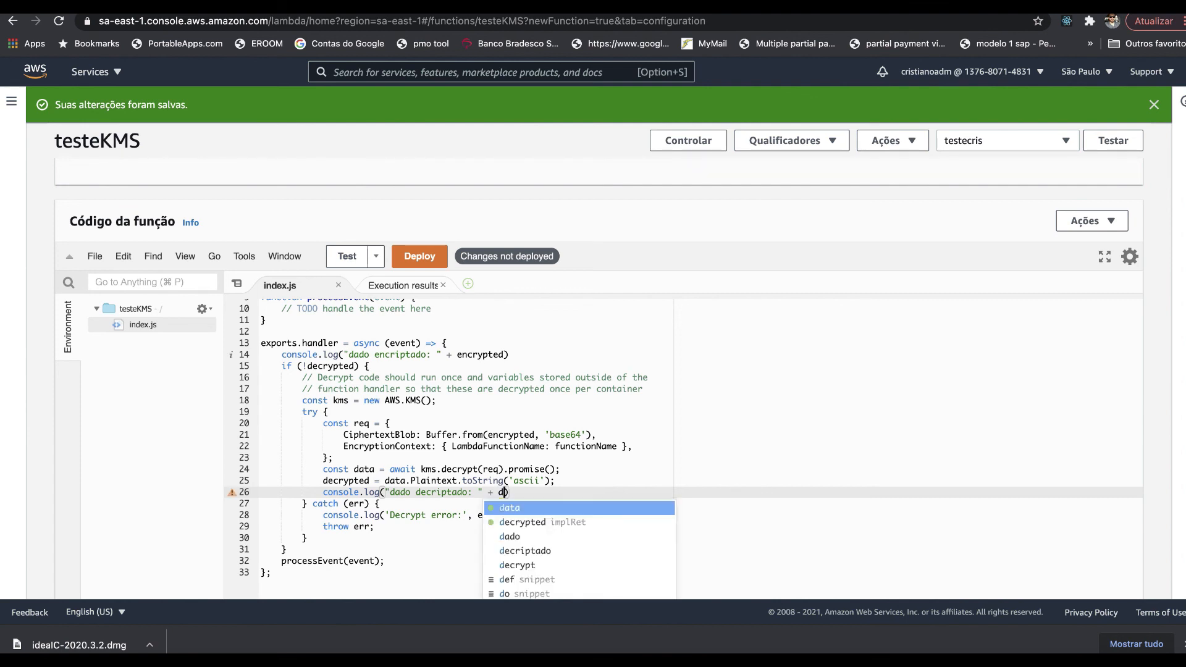
{"action": "key", "text": "Return"}
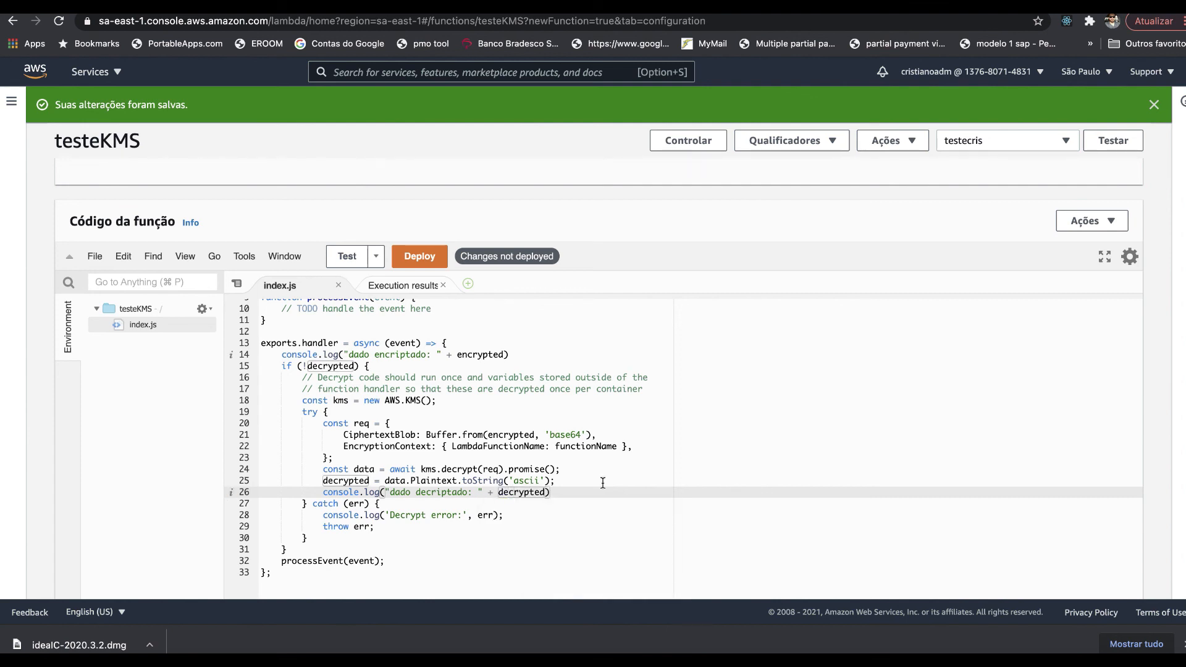
{"action": "left_click", "coordinate": [586, 495]}
{"action": "key", "text": "Return"}
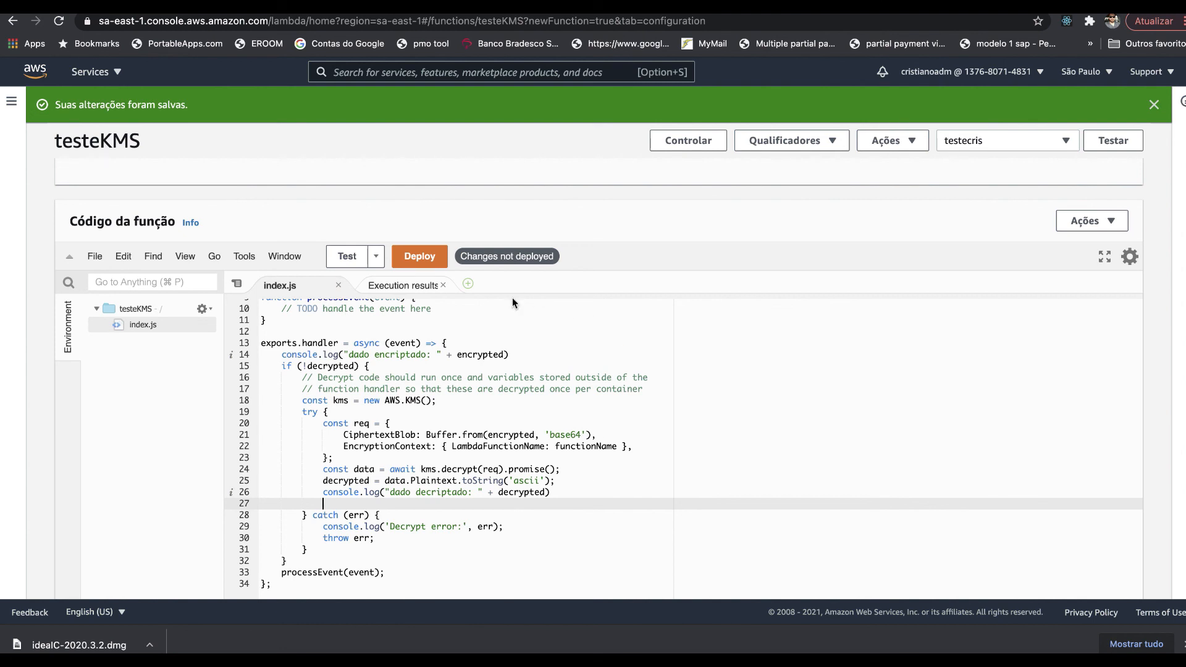
- Deploy and test, checking the logged 'dado encriptado' value and its decrypted text, then return to the code
{"action": "left_click", "coordinate": [408, 258]}
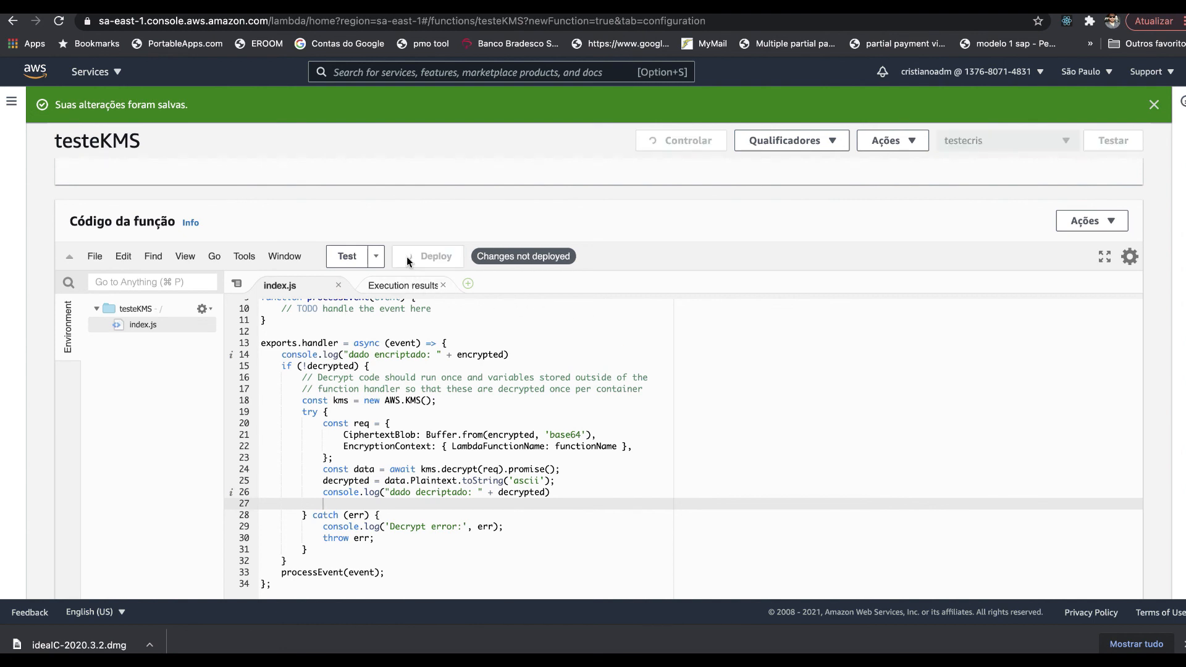
{"action": "left_click", "coordinate": [347, 258]}
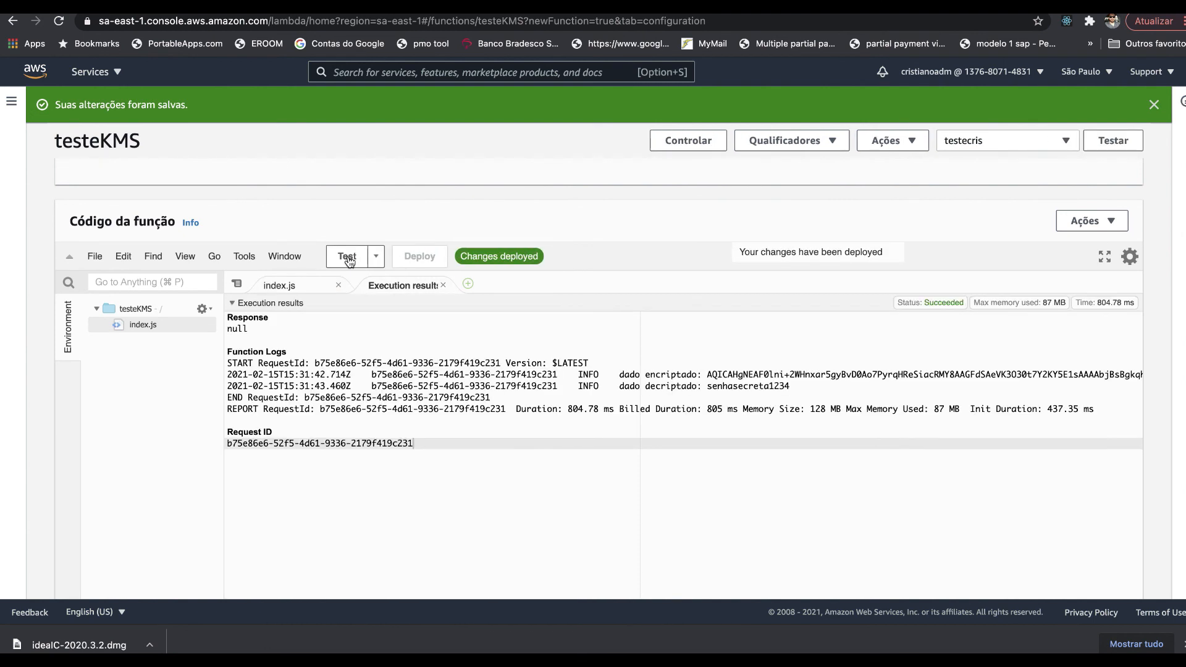
{"action": "left_click", "coordinate": [620, 375]}
{"action": "left_click_drag", "start_coordinate": [620, 375], "coordinate": [693, 374]}
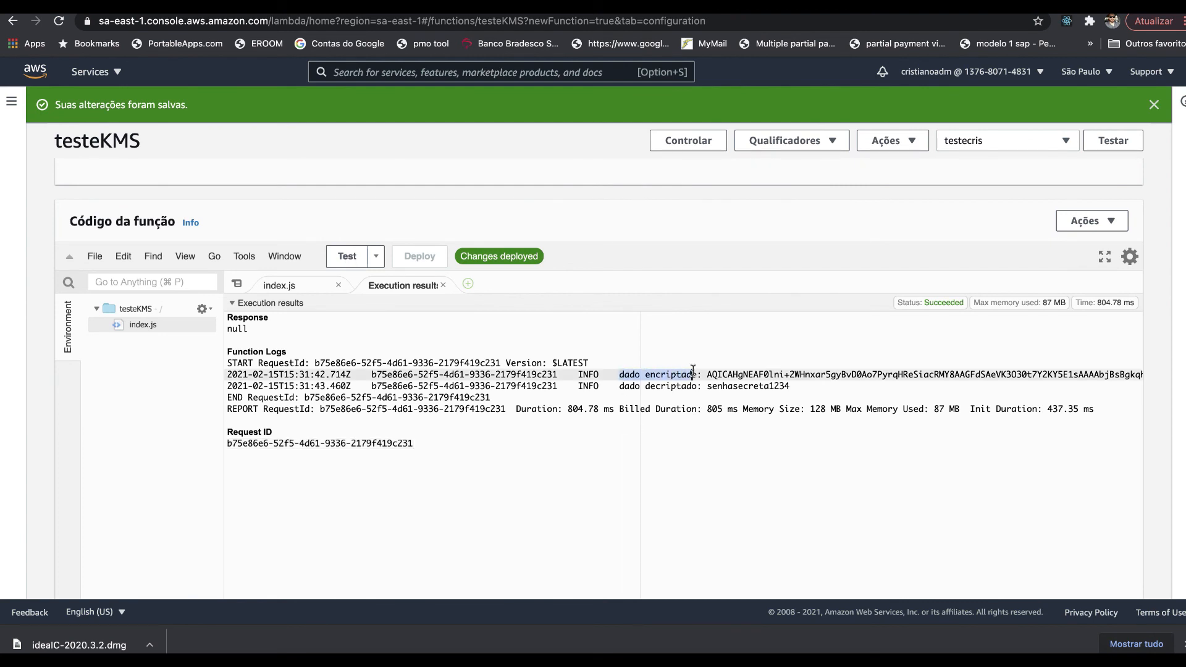
{"action": "double_click", "coordinate": [753, 374]}
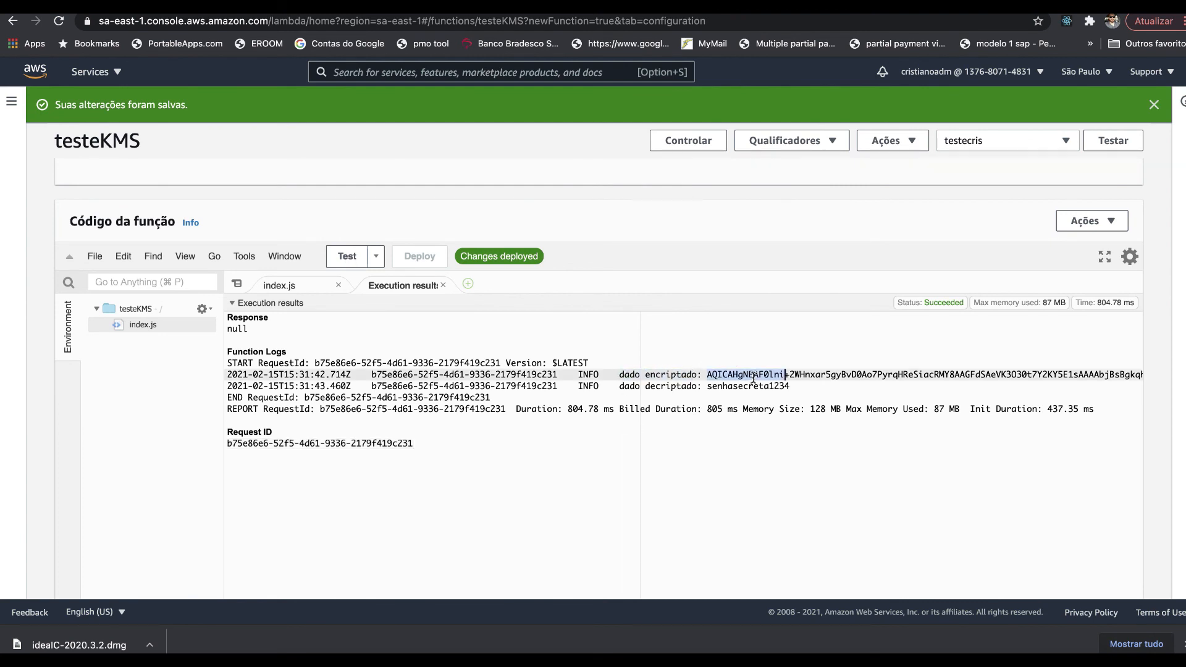
{"action": "left_click_drag", "start_coordinate": [640, 386], "coordinate": [792, 387]}
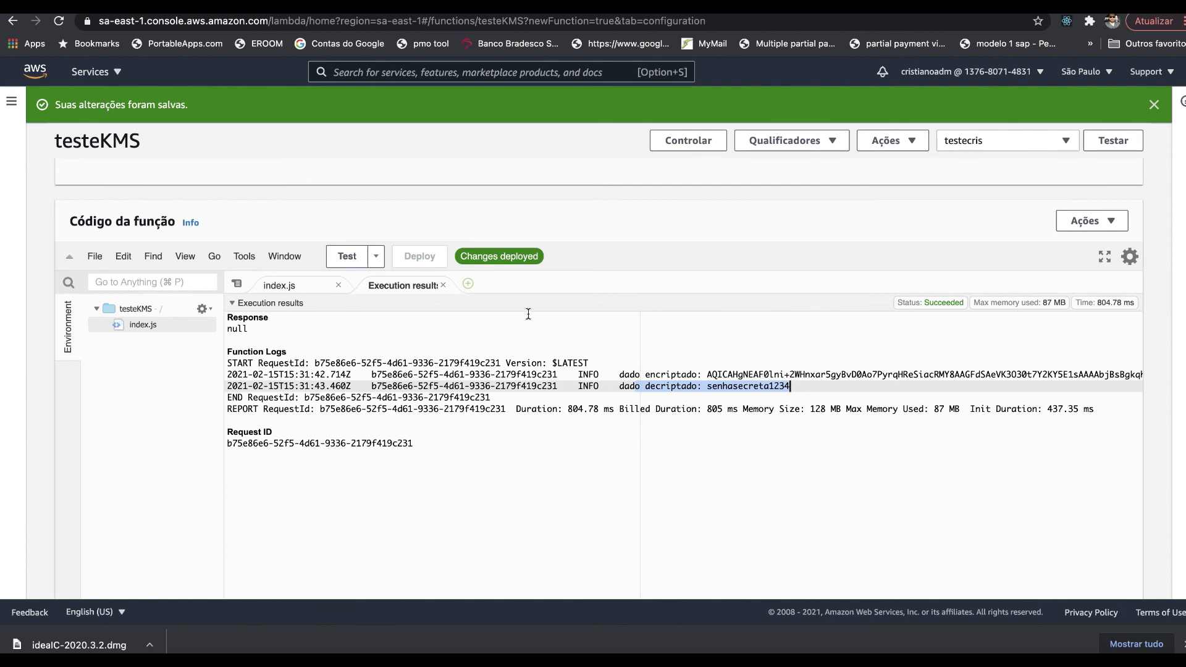
{"action": "left_click", "coordinate": [303, 289]}
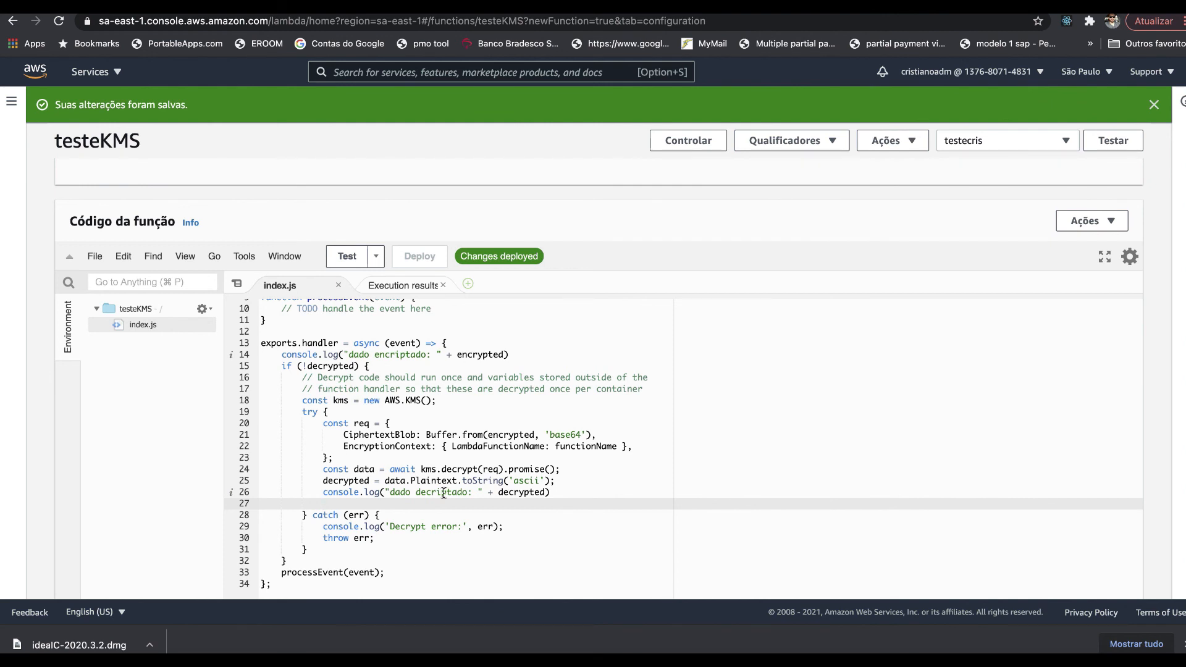
{"action": "scroll", "coordinate": [444, 493], "scroll_direction": "down", "scroll_amount": 3}
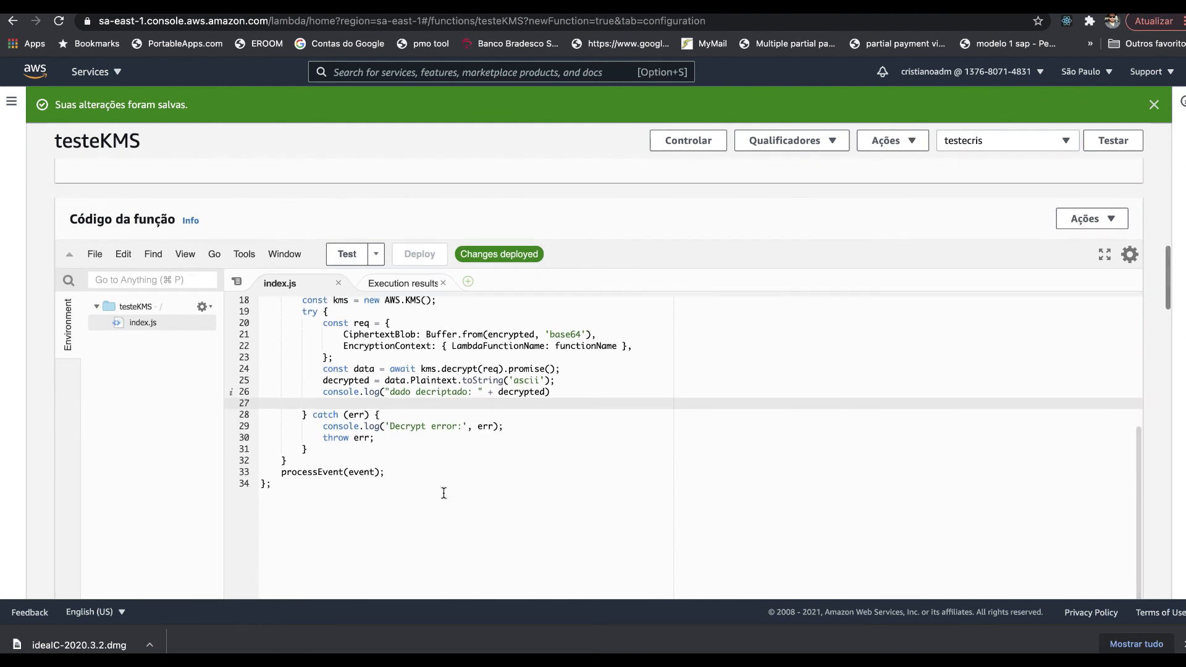
{"action": "scroll", "coordinate": [443, 493], "scroll_direction": "up", "scroll_amount": 2}
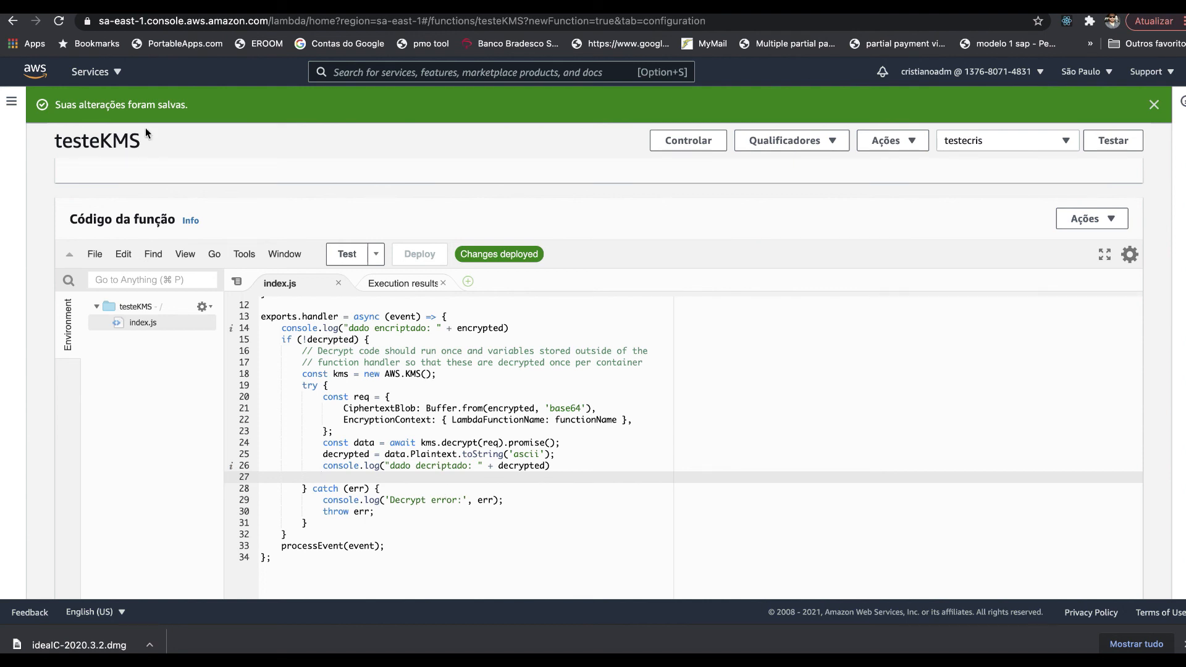
- Delete the testeKMS function from the Lambda functions list using Actions > Delete
{"action": "key", "text": "super+r"}
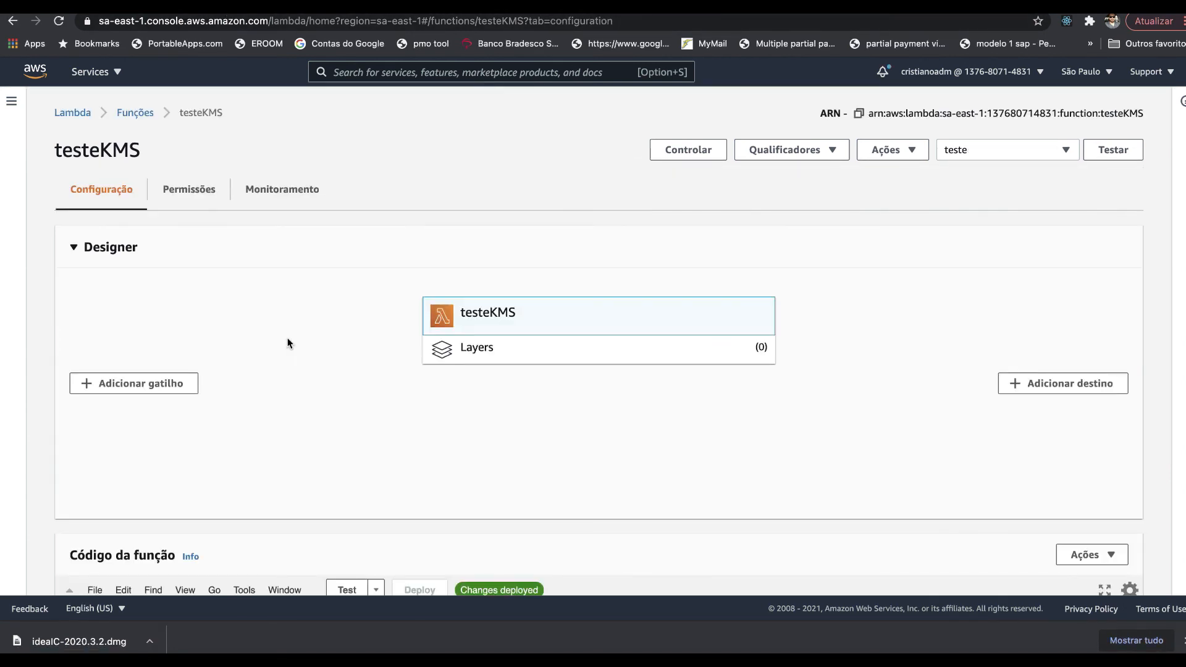
{"action": "left_click", "coordinate": [135, 115]}
{"action": "left_click", "coordinate": [74, 381]}
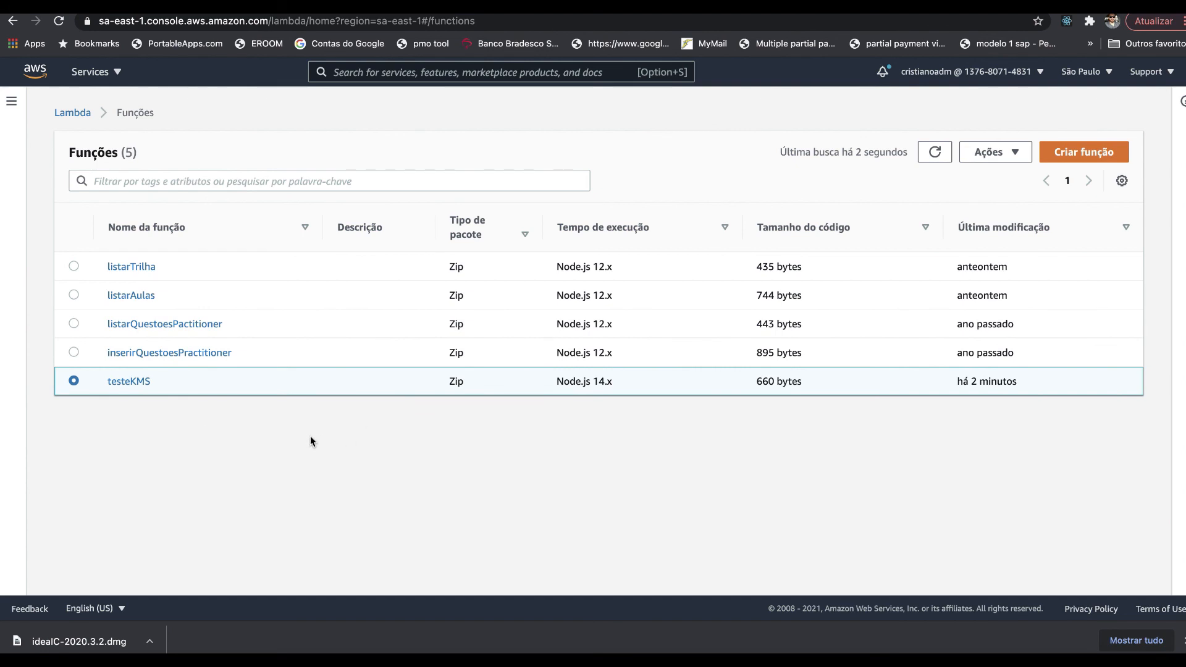
{"action": "left_click", "coordinate": [1020, 156]}
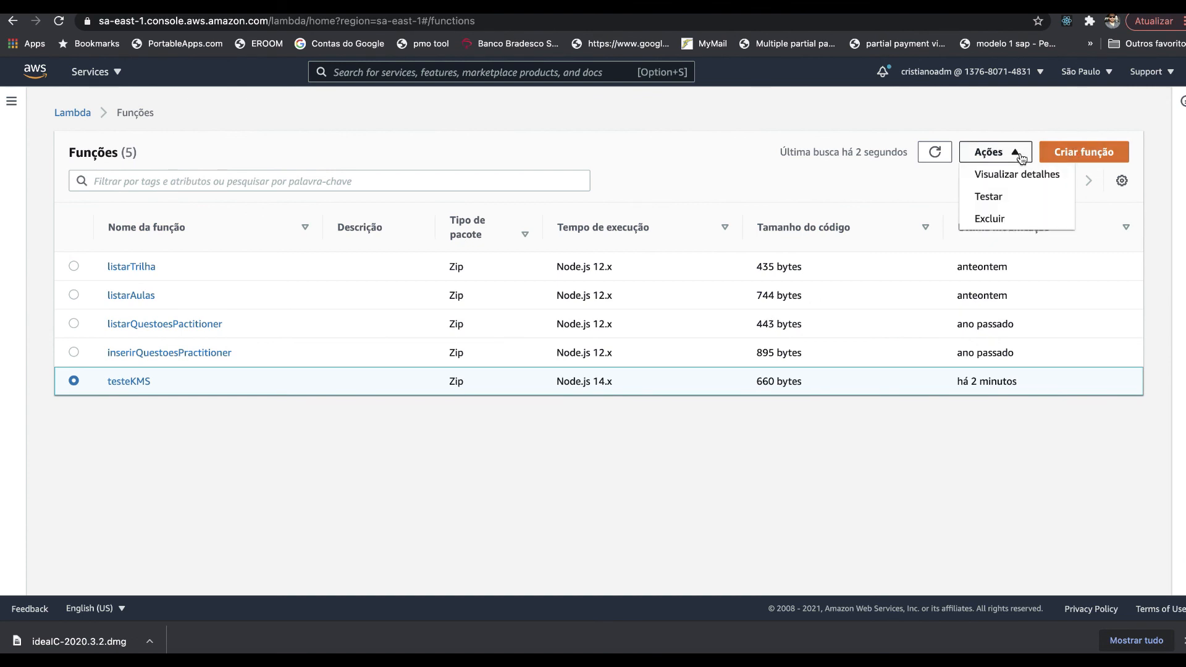
{"action": "left_click", "coordinate": [1006, 220]}
{"action": "left_click", "coordinate": [794, 220]}
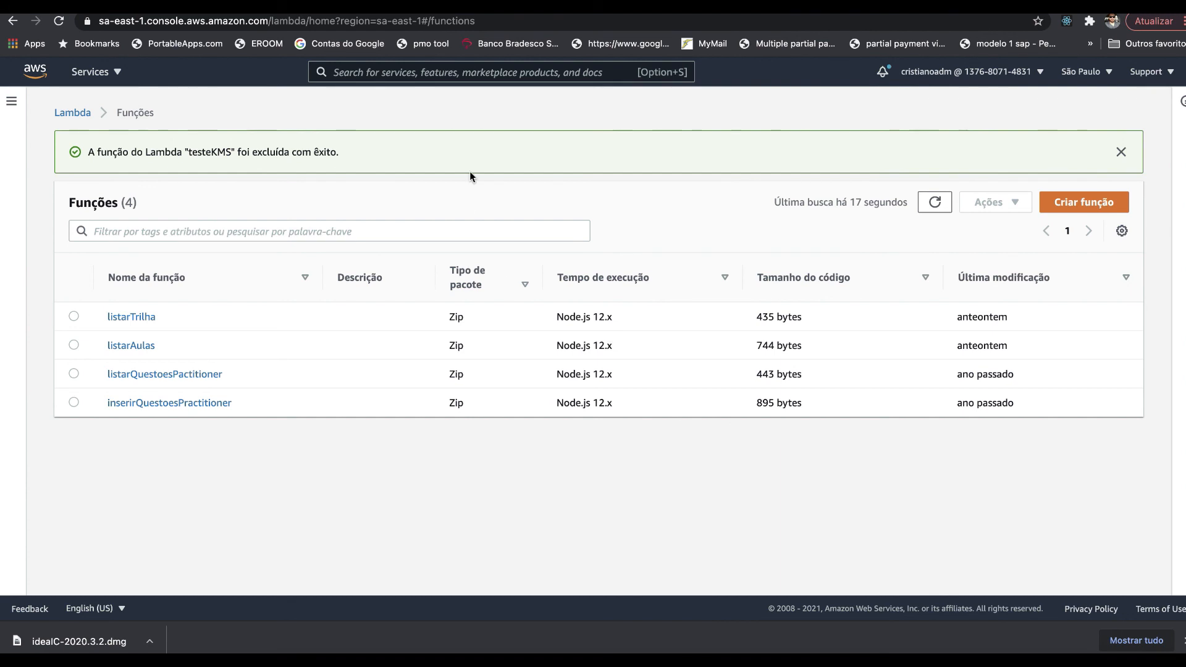
{"action": "left_click", "coordinate": [365, 73]}
- Go to the KMS customer-managed keys, select testecabecananuvem and bring up Ações da chave
{"action": "type", "text": "kms"}
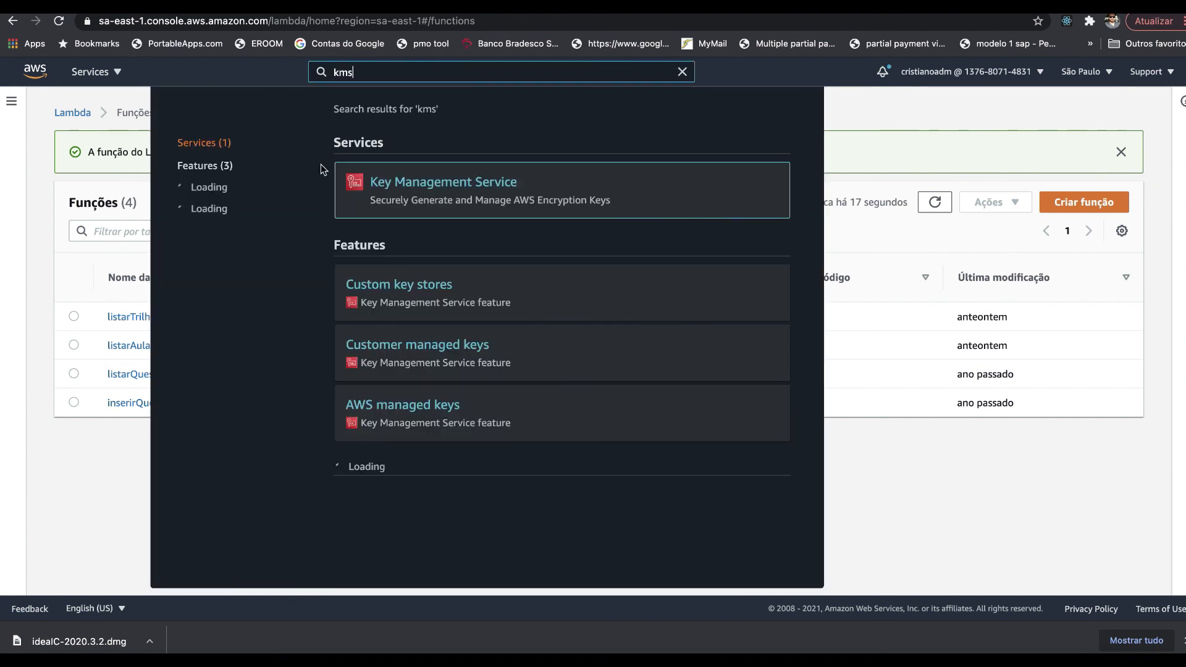
{"action": "left_click", "coordinate": [380, 182]}
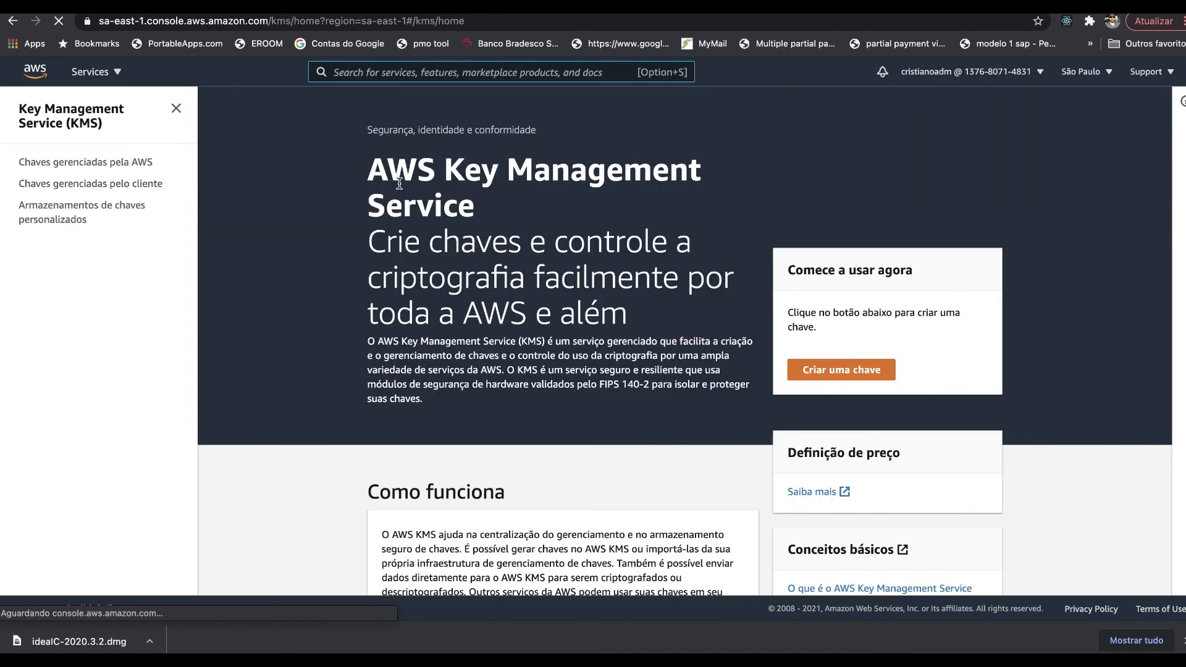
{"action": "left_click", "coordinate": [98, 183]}
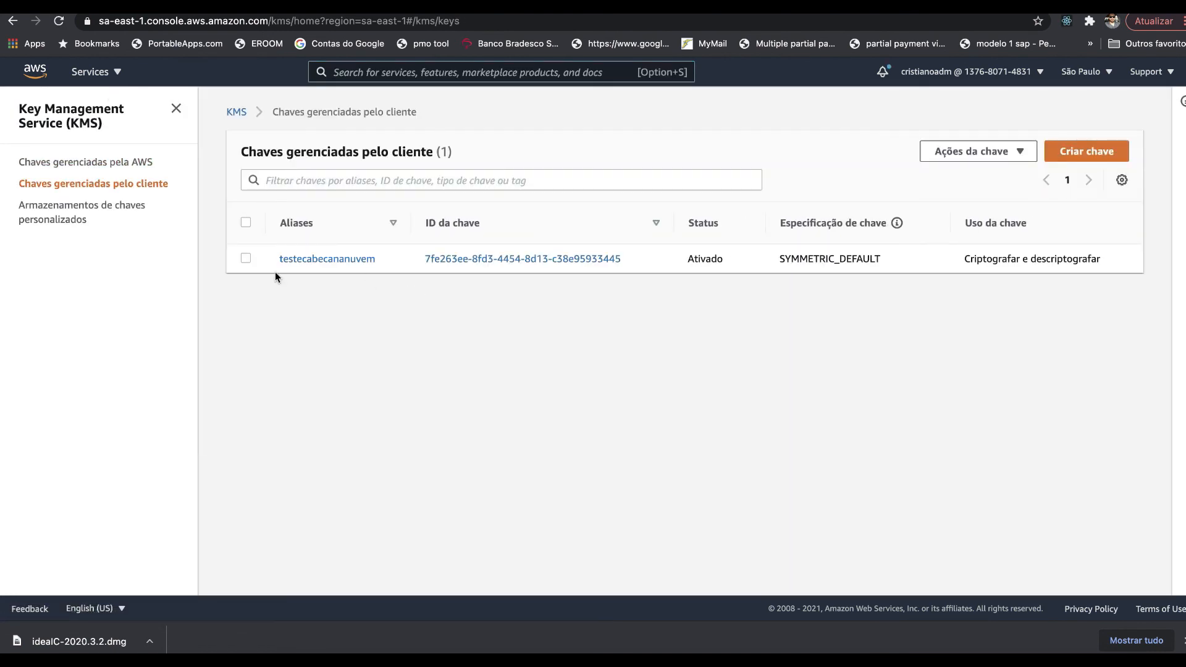
{"action": "left_click", "coordinate": [246, 258]}
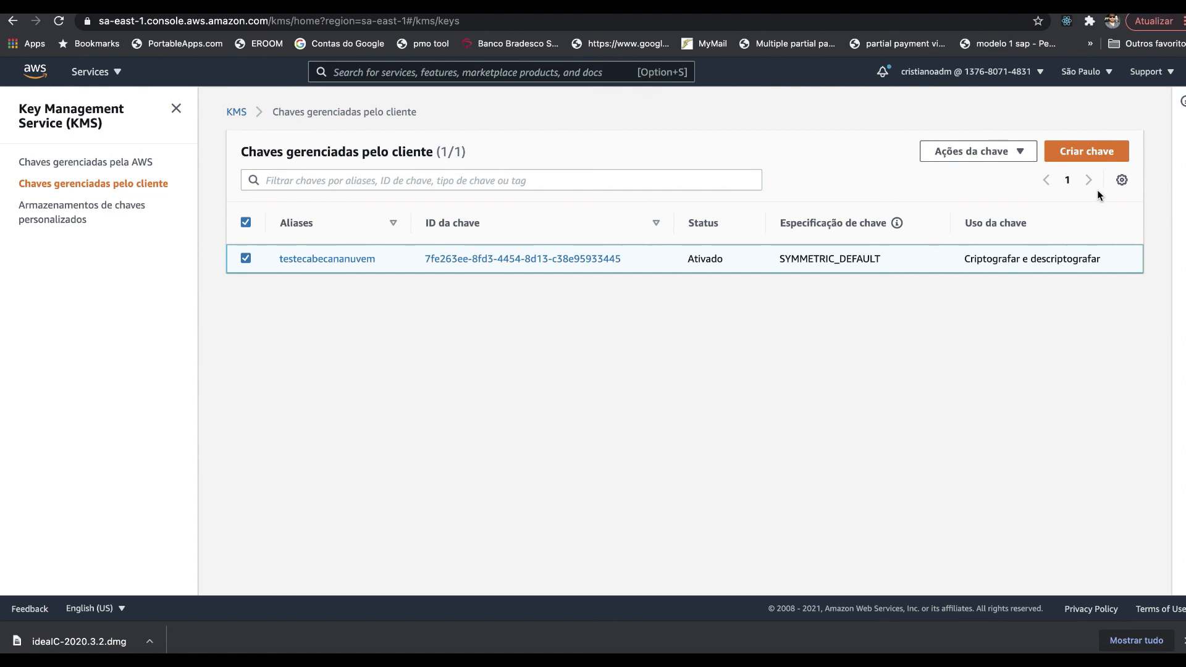
{"action": "left_click", "coordinate": [990, 159]}
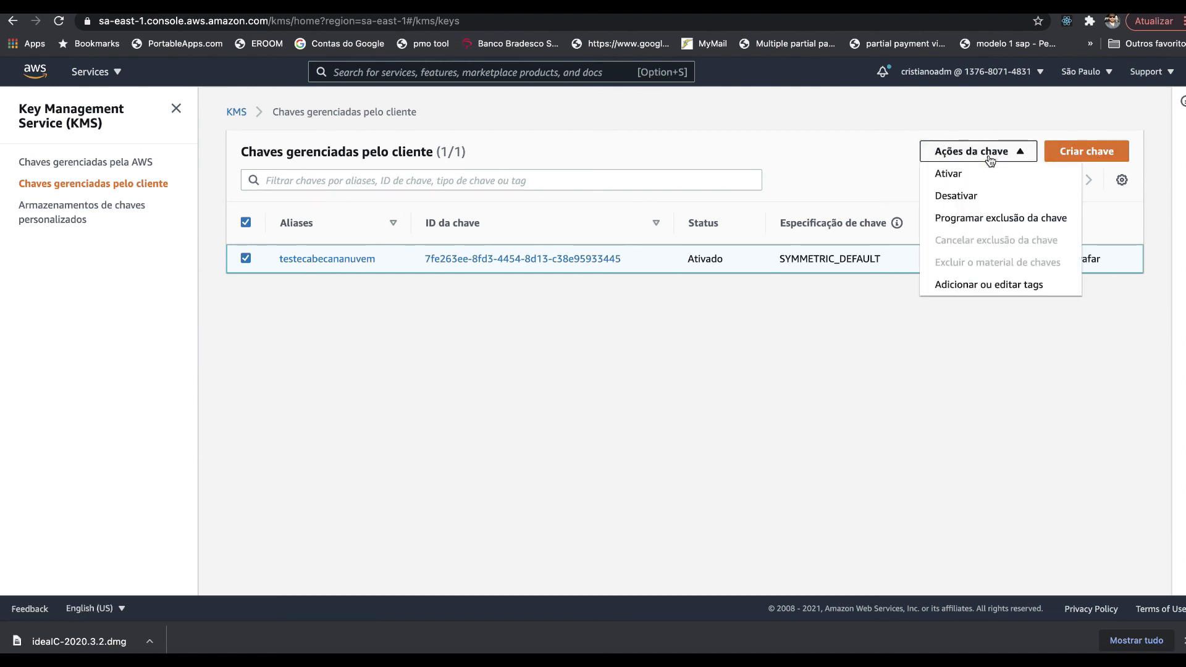
- Start Programar exclusão da chave and change the waiting period from 30 to 7 days
{"action": "left_click", "coordinate": [979, 219]}
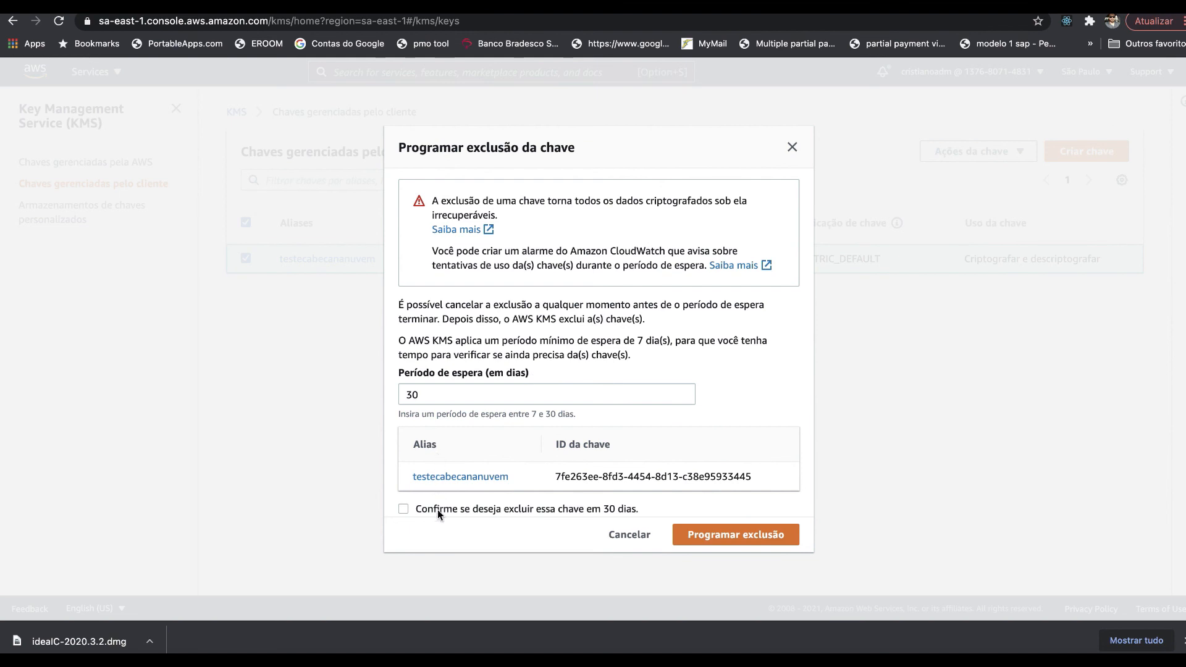
{"action": "left_click", "coordinate": [470, 394]}
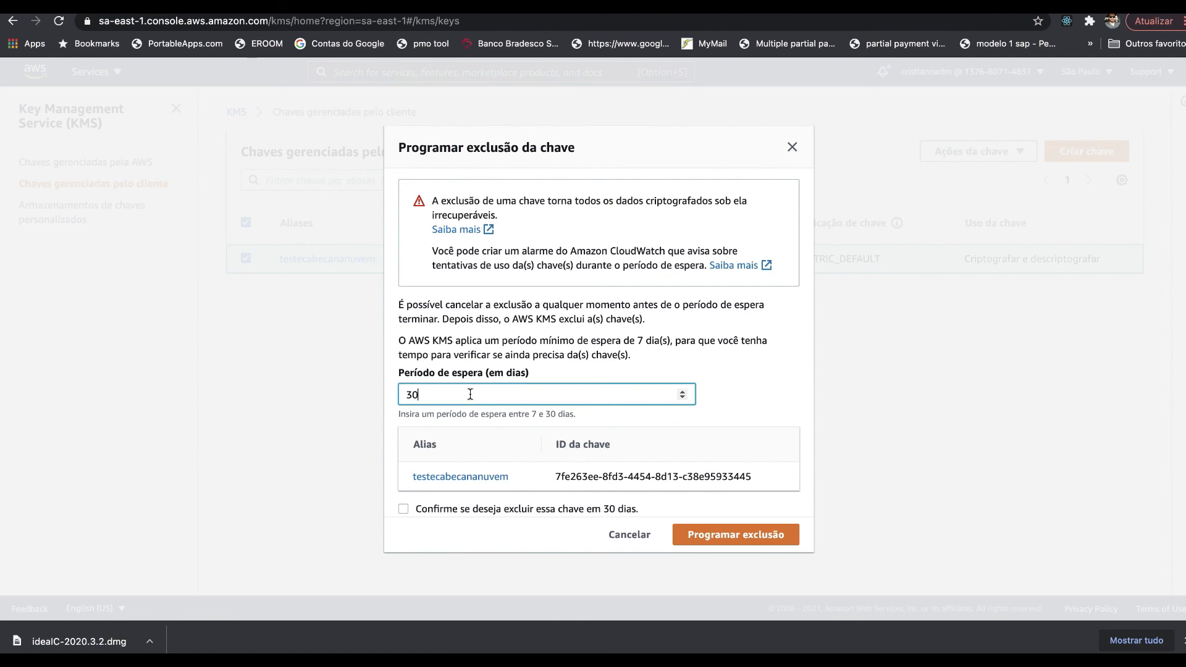
{"action": "left_click_drag", "start_coordinate": [470, 394], "coordinate": [355, 397]}
{"action": "type", "text": "1"}
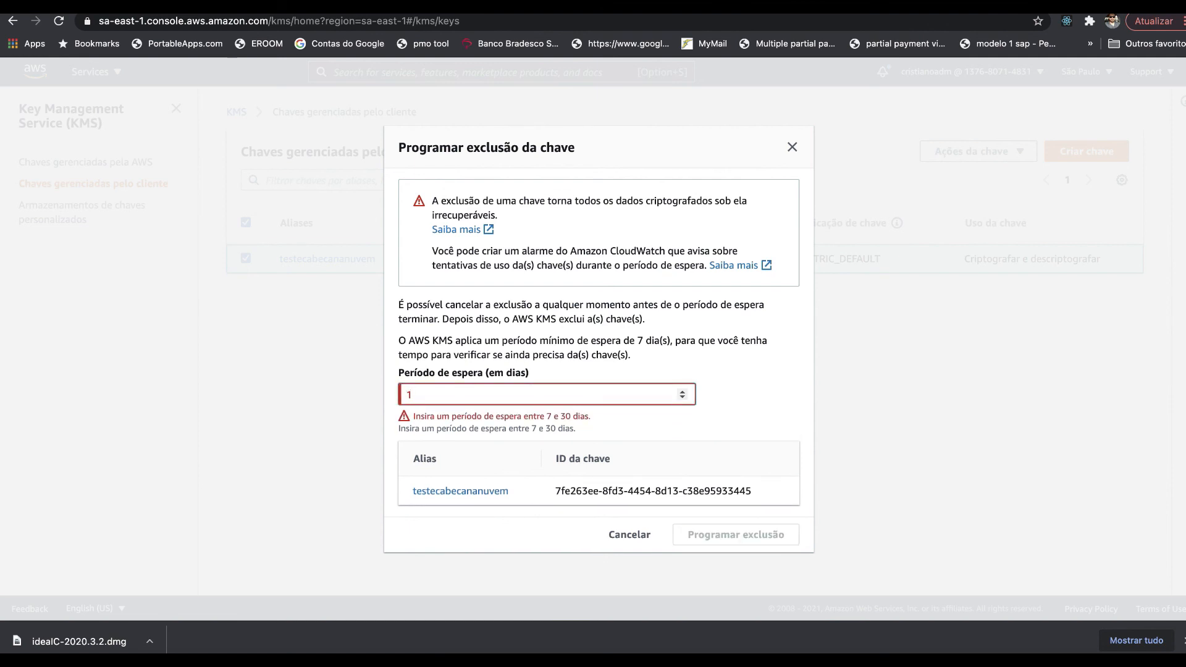
{"action": "key", "text": "BackSpace"}
{"action": "type", "text": "7"}
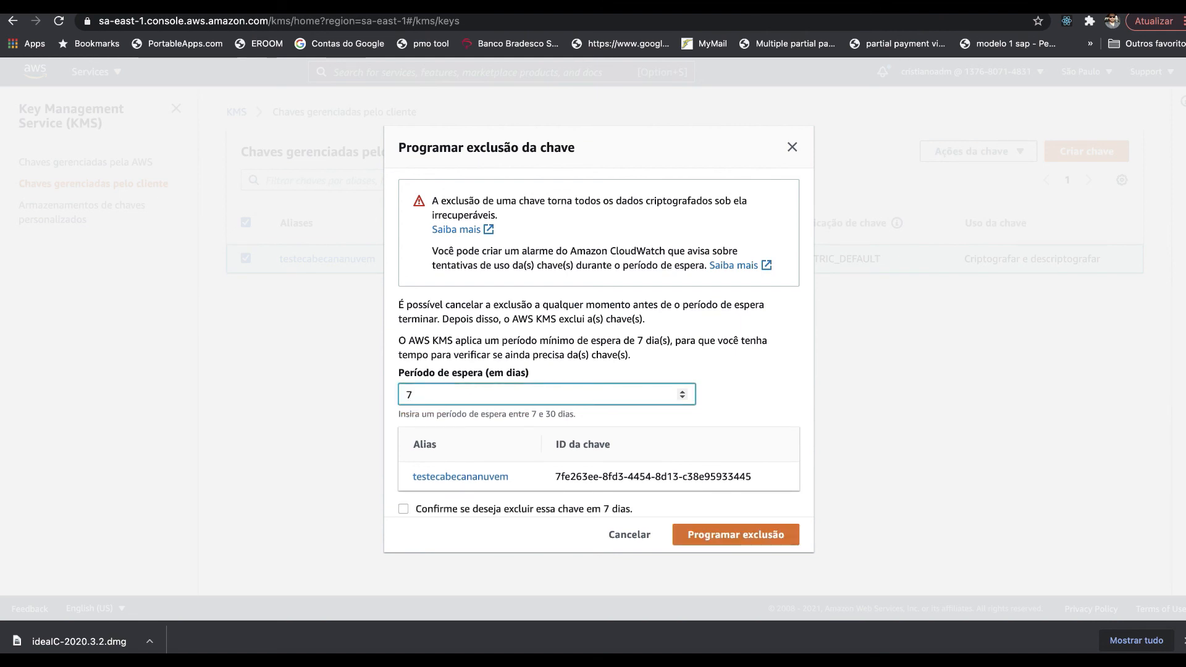
{"action": "key", "text": "BackSpace"}
{"action": "type", "text": "1"}
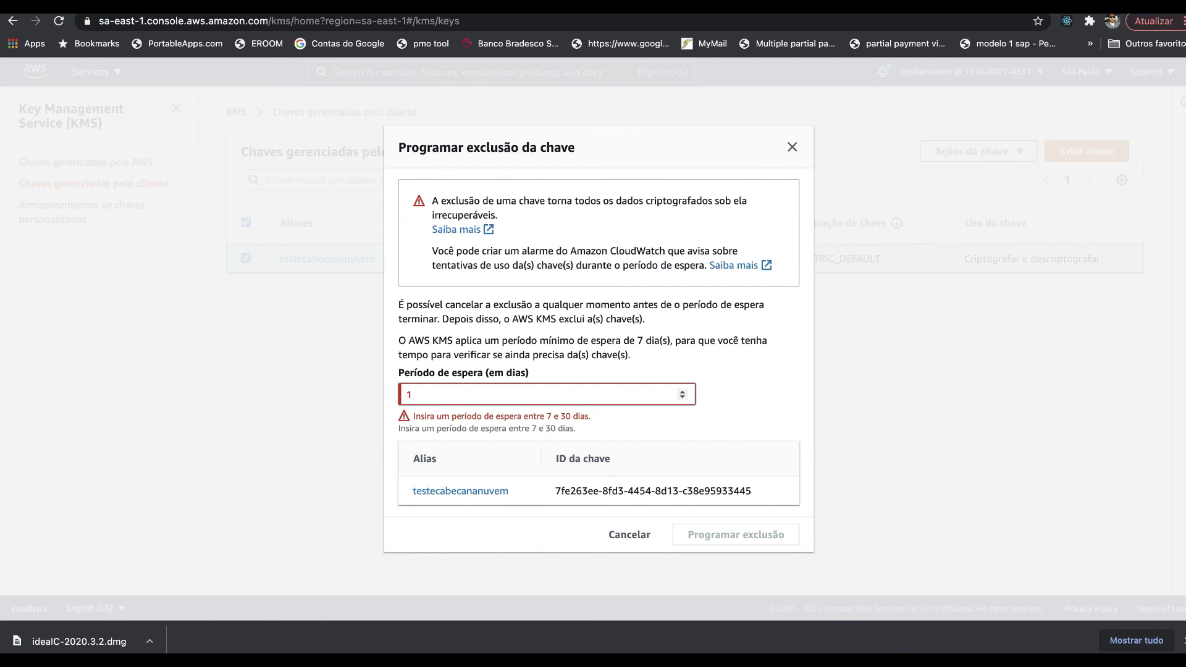
{"action": "key", "text": "BackSpace"}
{"action": "type", "text": "7"}
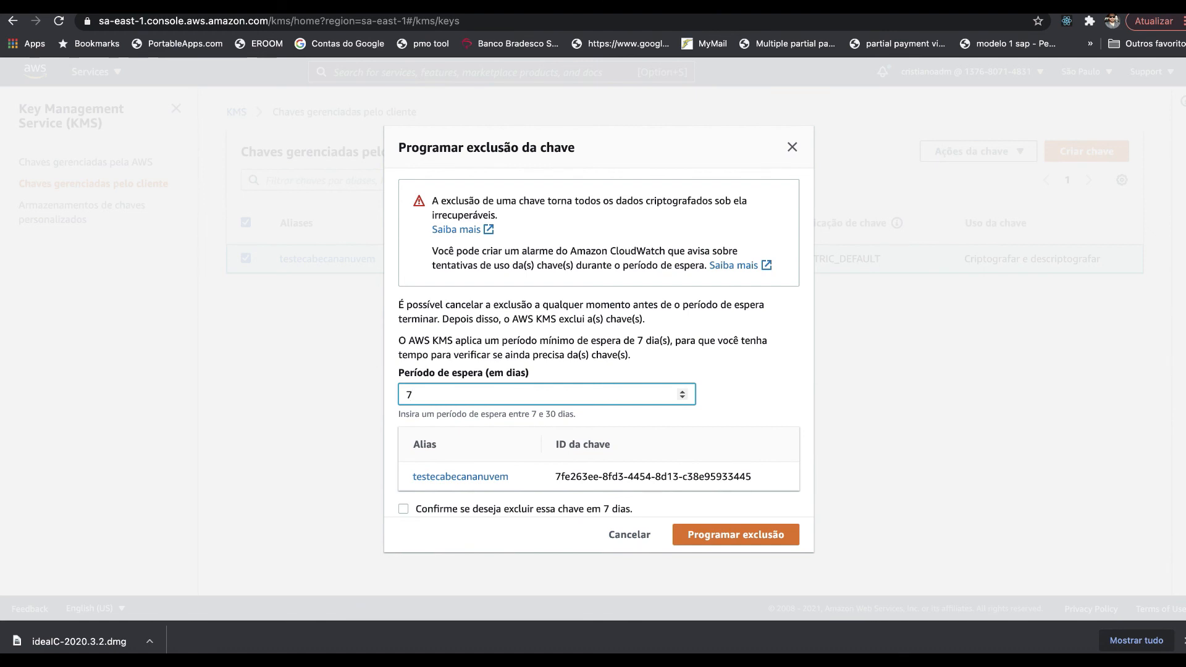
- Confirm and schedule the deletion, leaving the key in Exclusão pendente status
{"action": "left_click", "coordinate": [411, 510]}
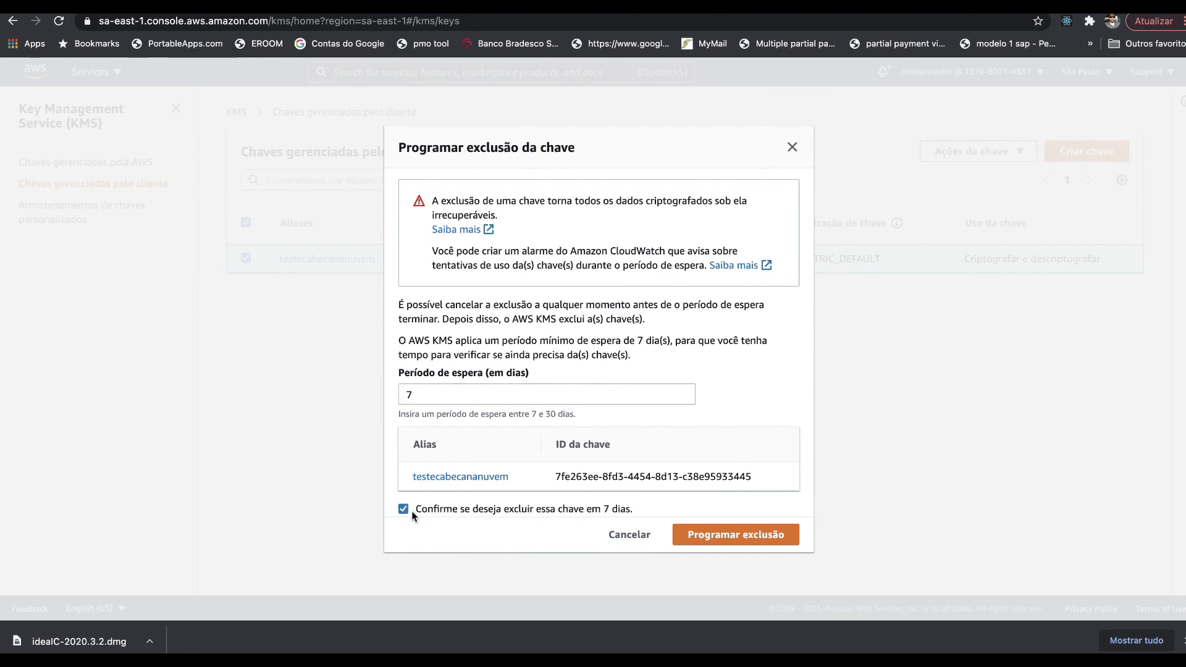
{"action": "left_click", "coordinate": [749, 547]}
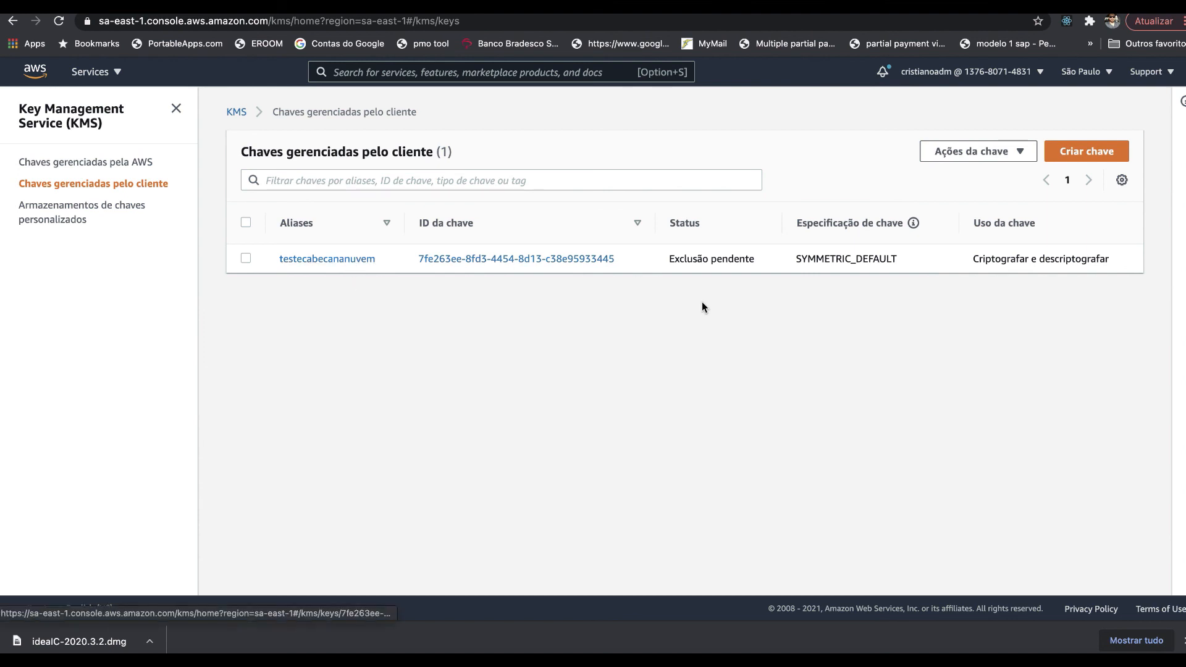
{"action": "triple_click", "coordinate": [708, 254]}
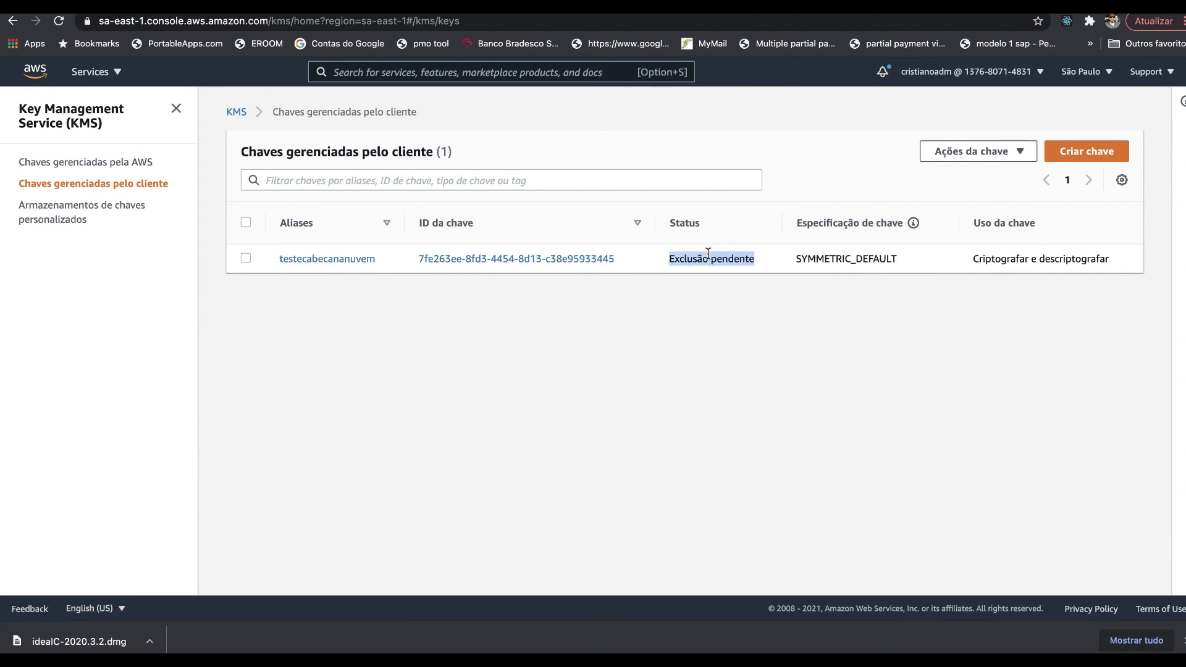